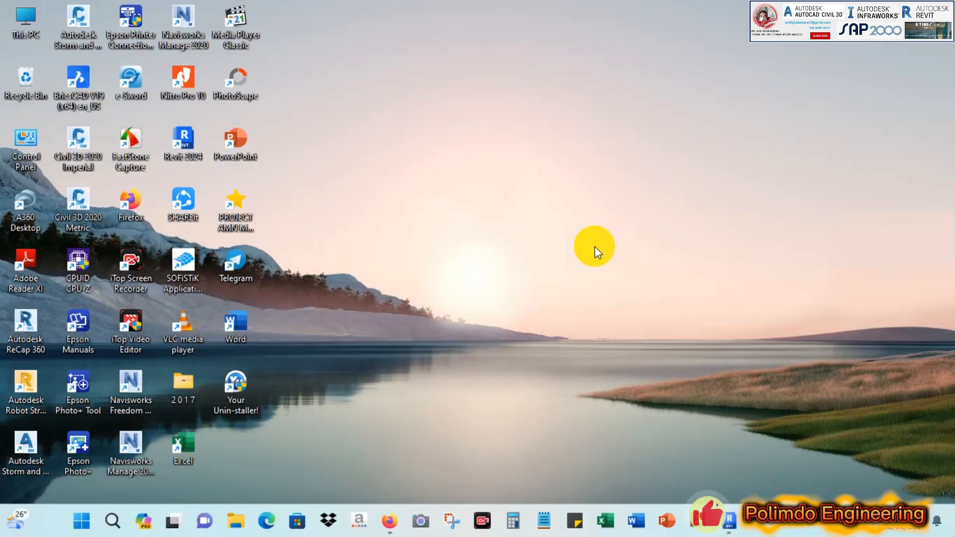
right_click(452, 173)
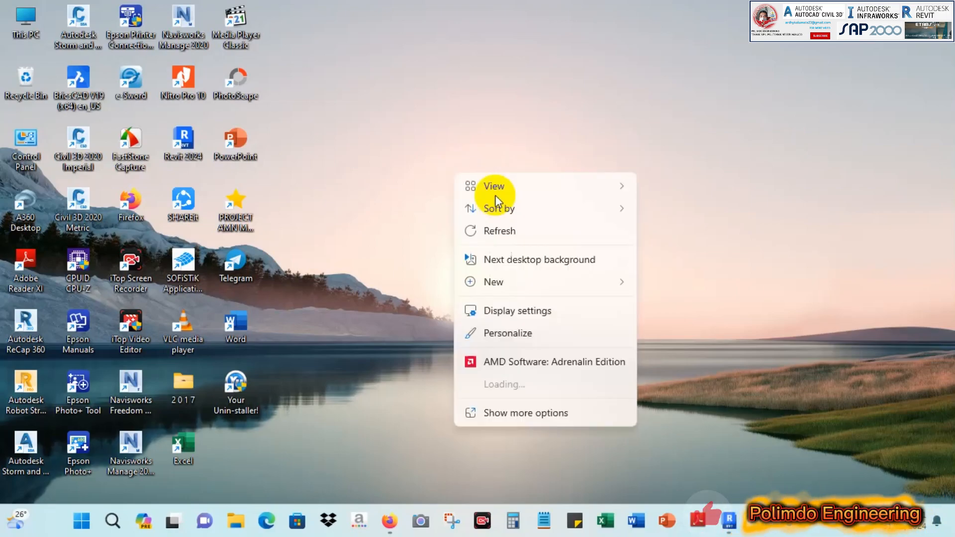
left_click(504, 230)
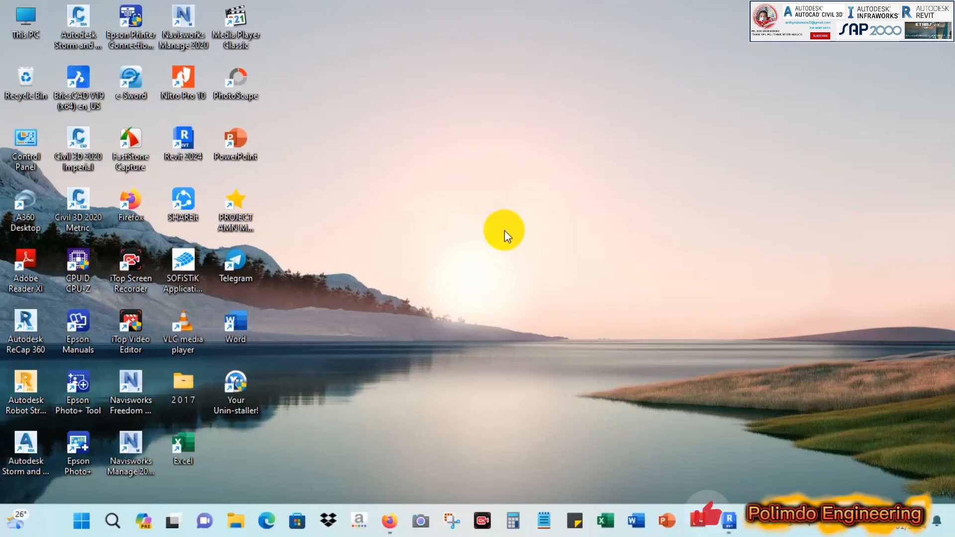
right_click(450, 194)
left_click(509, 235)
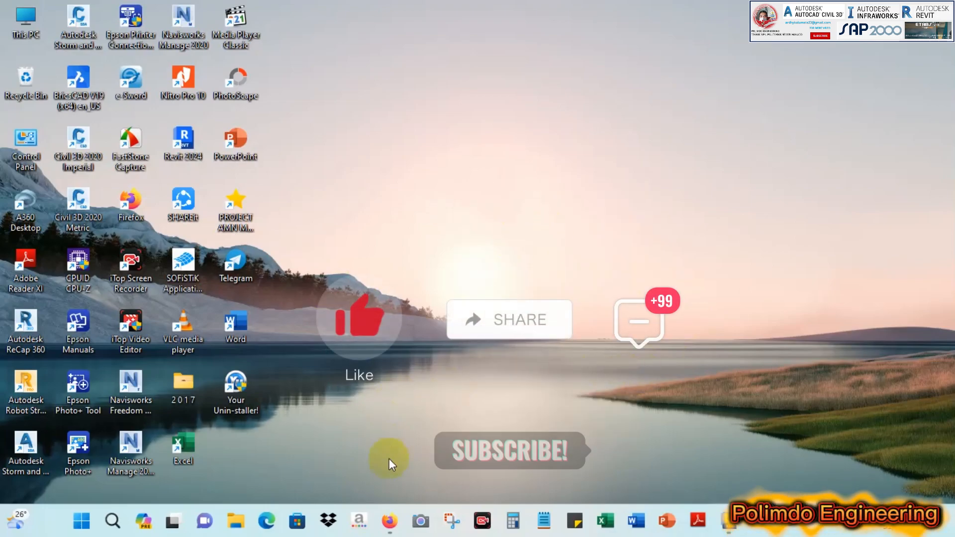
Step: Switch to Firefox to read the unanswered channel comments in YouTube Studio, and return to the desktop
left_click(389, 521)
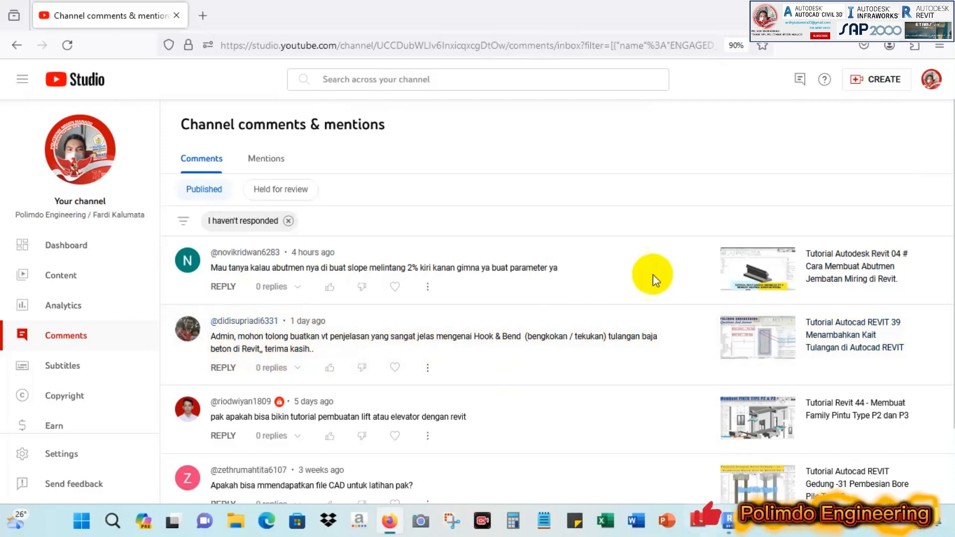
left_click(874, 15)
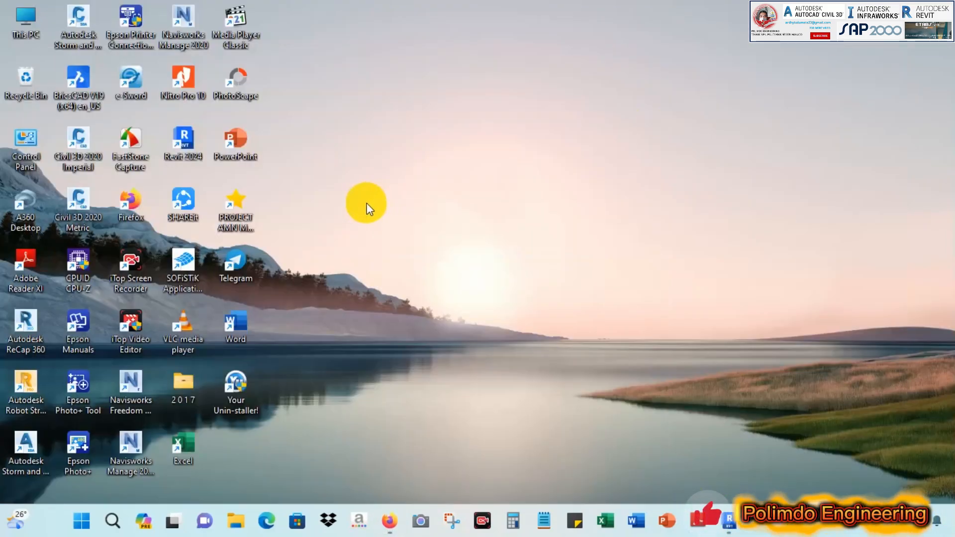
right_click(404, 229)
left_click(418, 244)
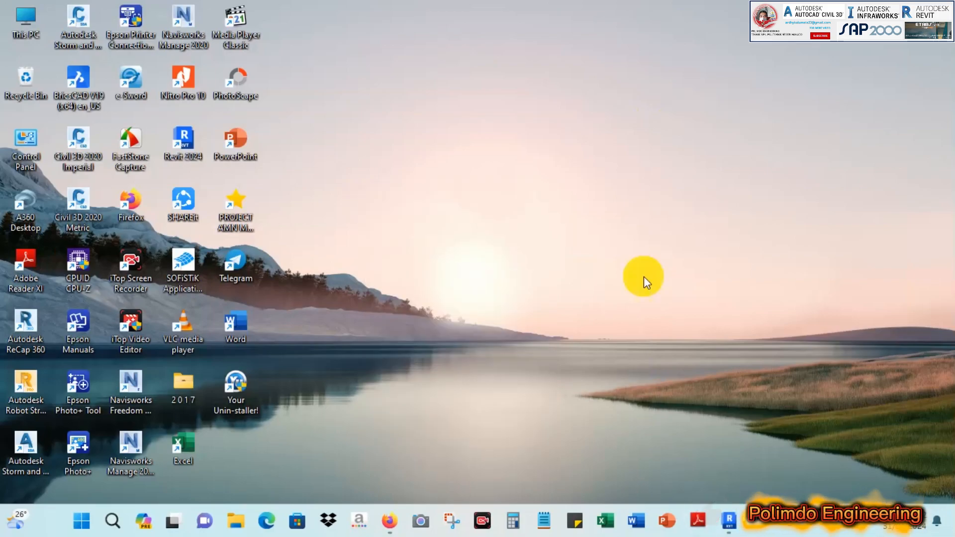
Step: Switch to Revit and examine the pile cap details on sheet STR 001 - Detail PC Type 3
left_click(729, 528)
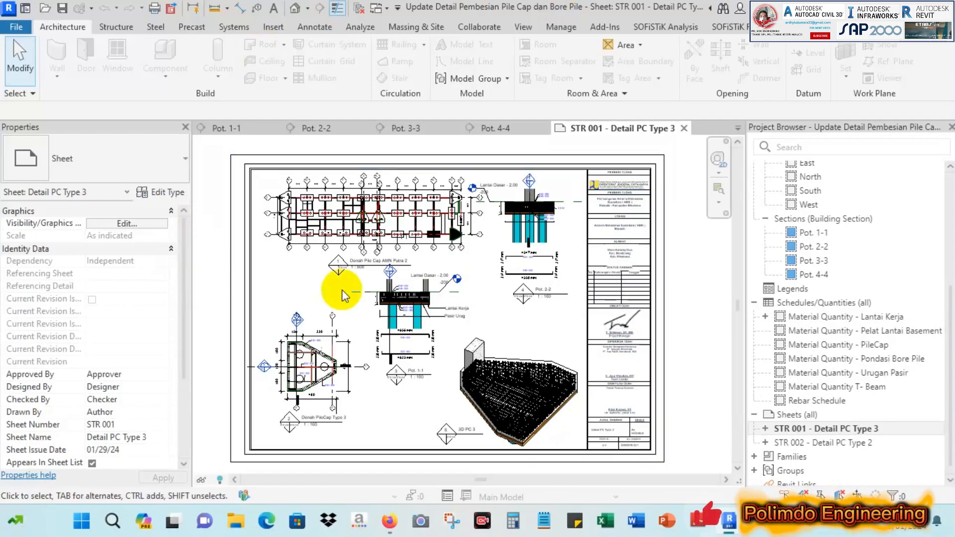
left_click(485, 368)
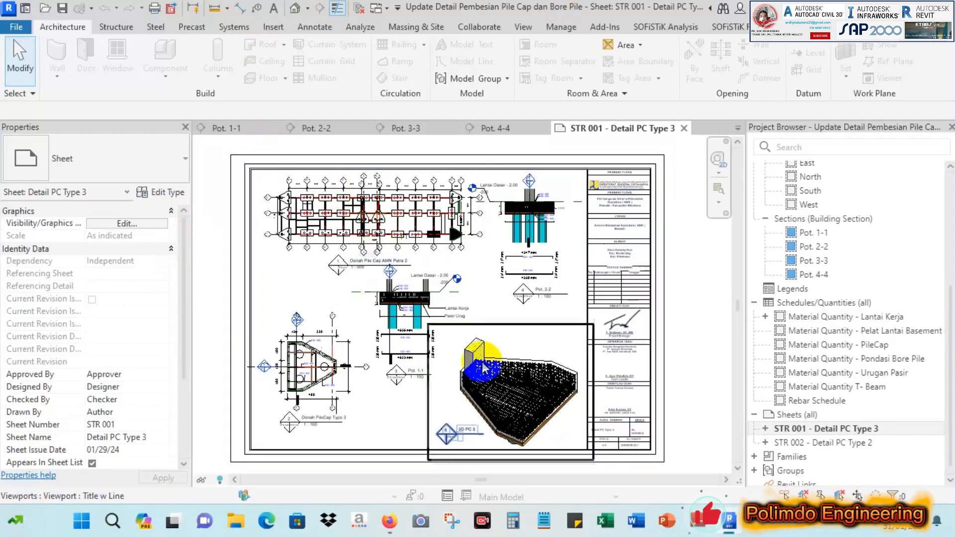
left_click(387, 519)
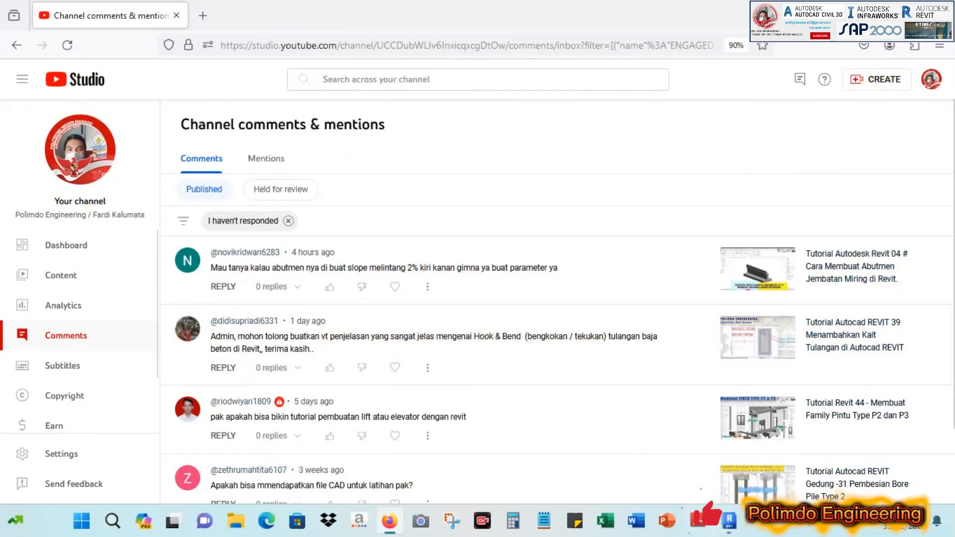
left_click(873, 15)
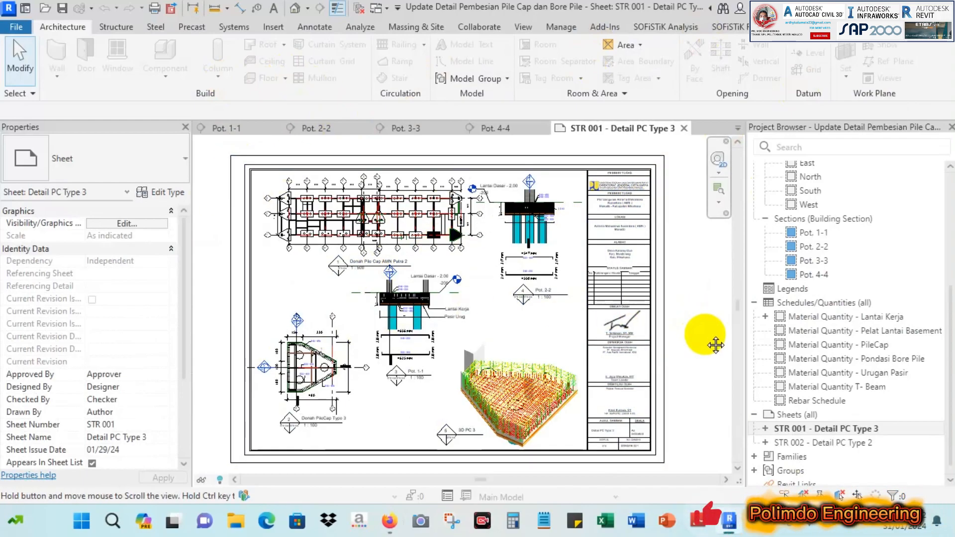
middle_click_drag(715, 345, 722, 358)
Step: Examine the pile cap reinforcement, tags and bar shapes in sections Pot. 1-1, 2-2, 3-3 and 4-4
left_click(238, 129)
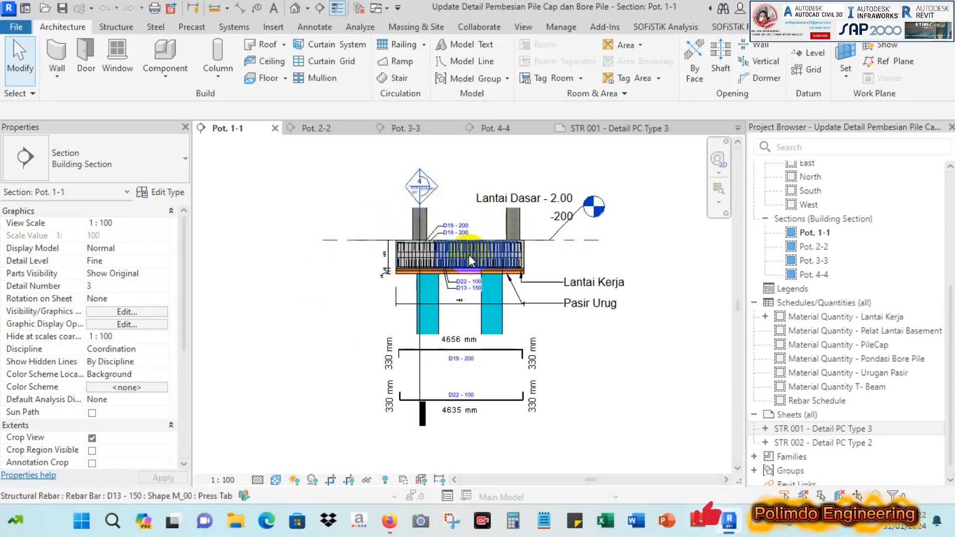
scroll(497, 380, "up", 2)
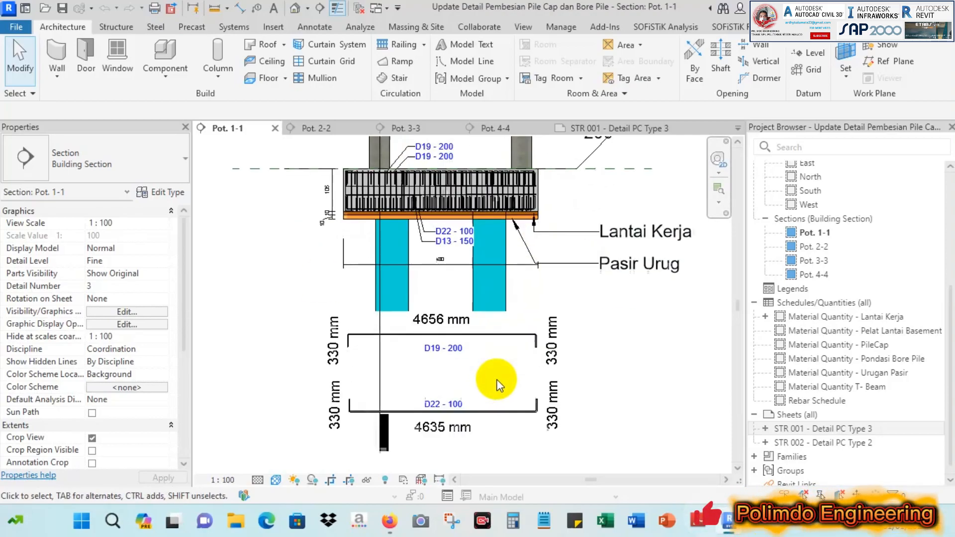
scroll(542, 354, "down", 2)
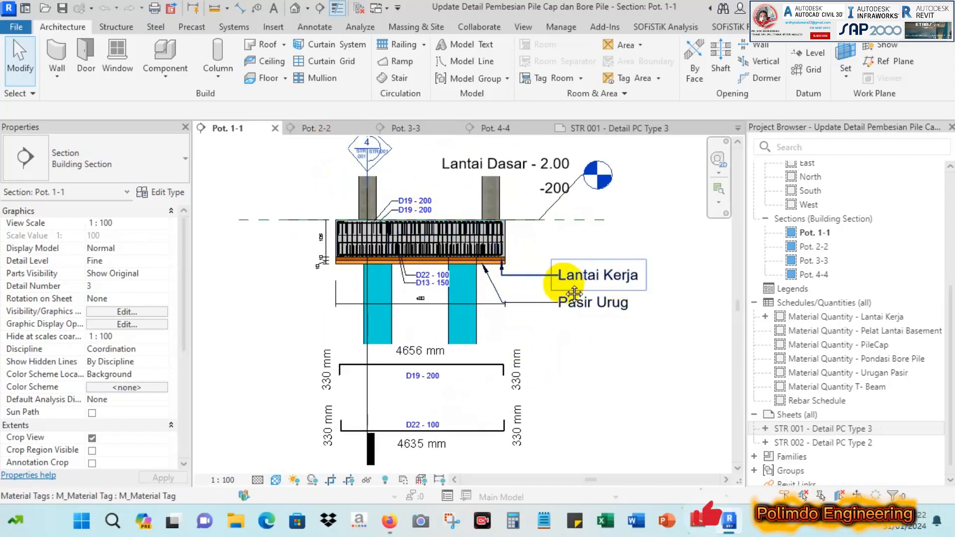
middle_click_drag(505, 257, 475, 274)
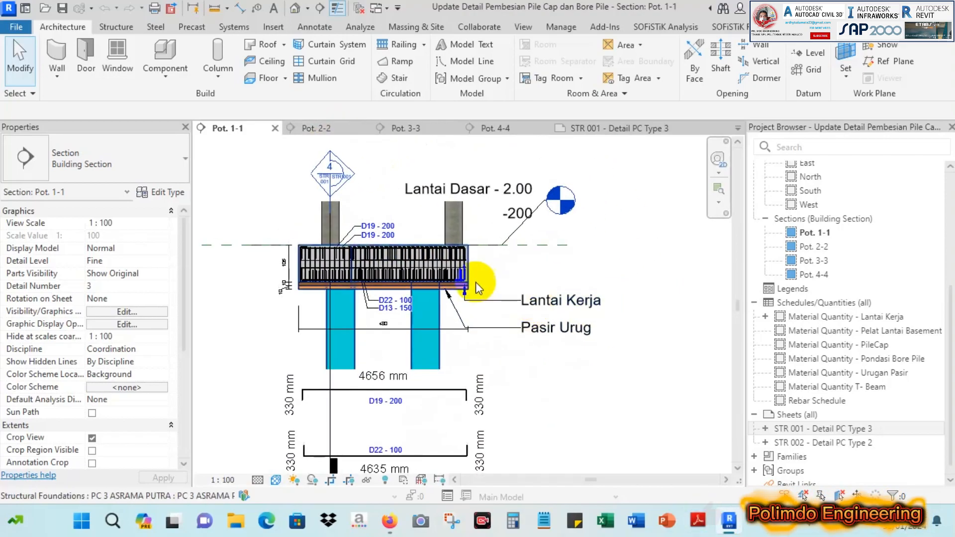
left_click(309, 131)
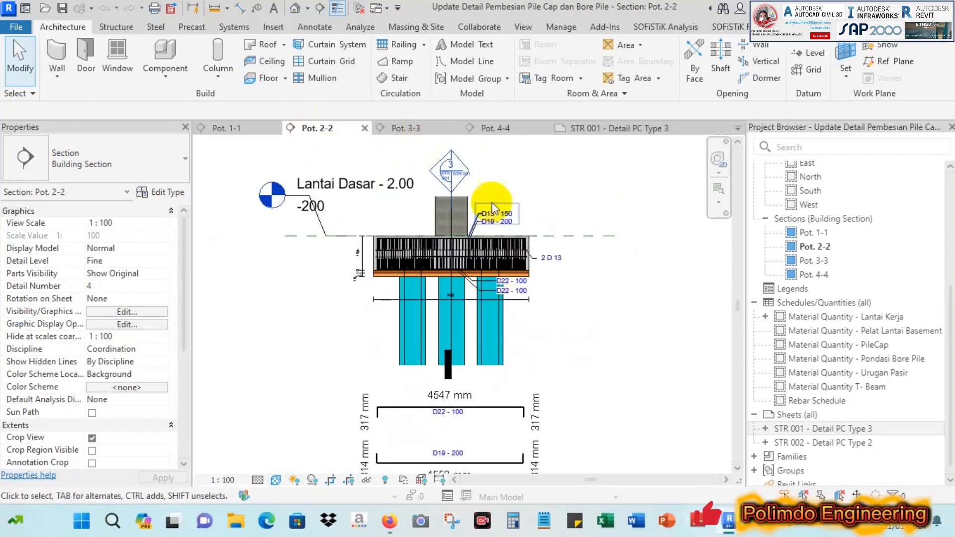
scroll(570, 255, "down", 1)
left_click(422, 130)
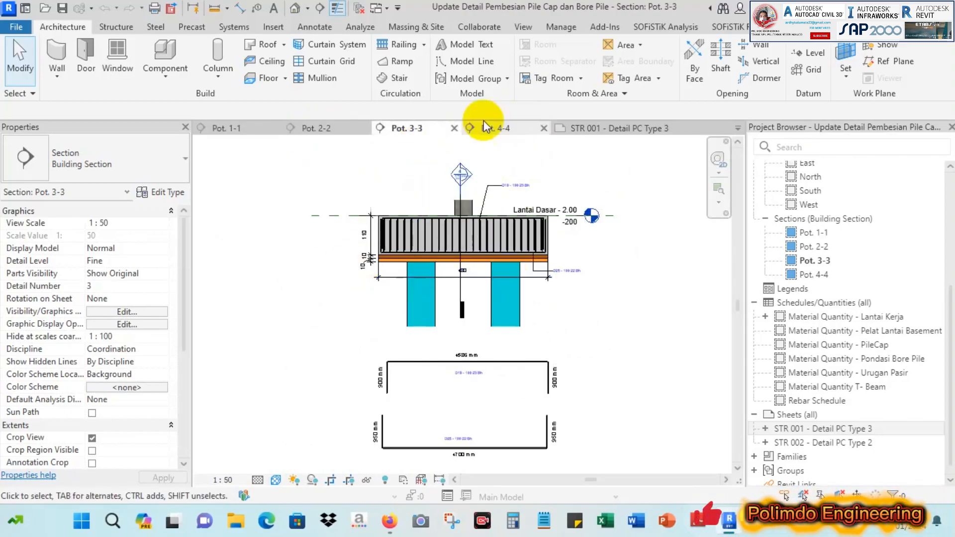
left_click(500, 130)
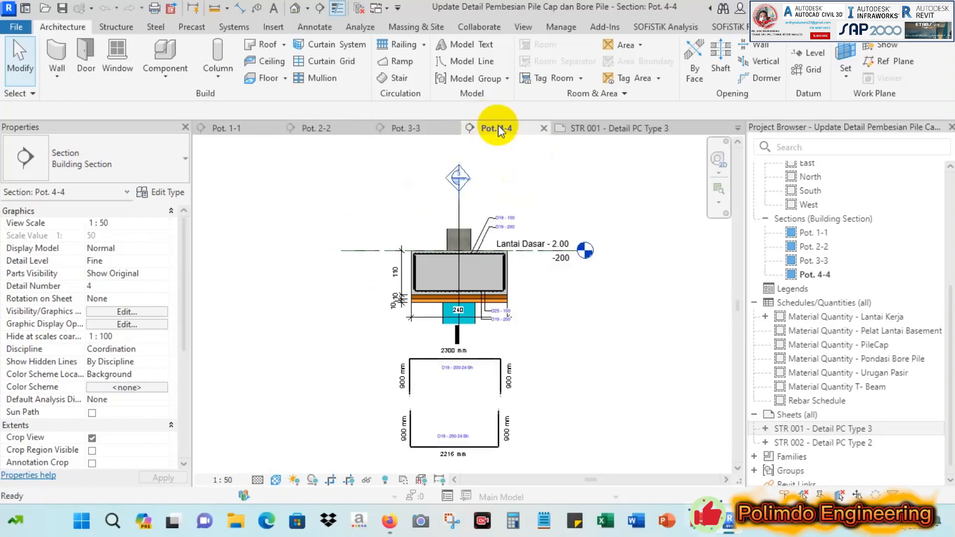
left_click(412, 128)
left_click(225, 126)
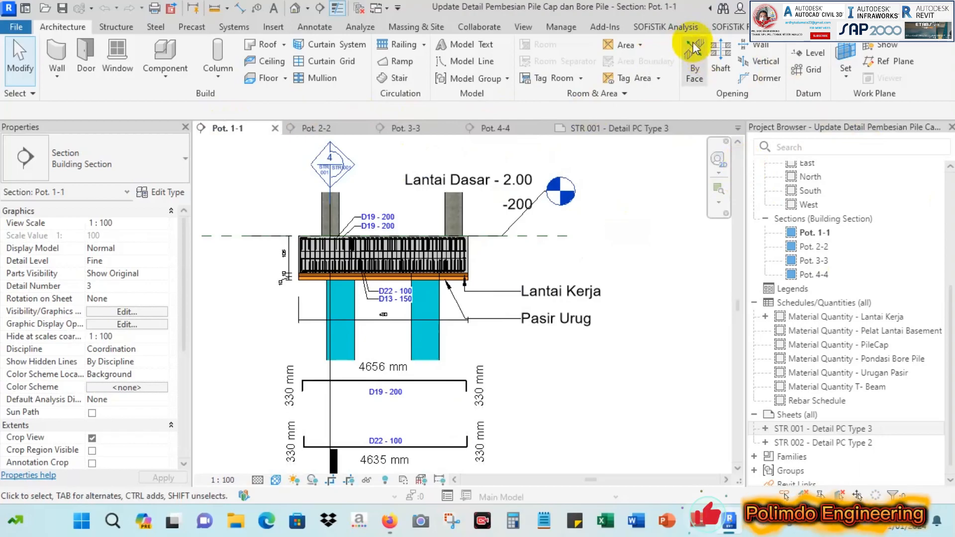
Step: Generate the SOFiSTiK reinforcement schedule for sheet STR 001 - Detail PC Type 3, exporting the reinforcement of all revisions
left_click(676, 28)
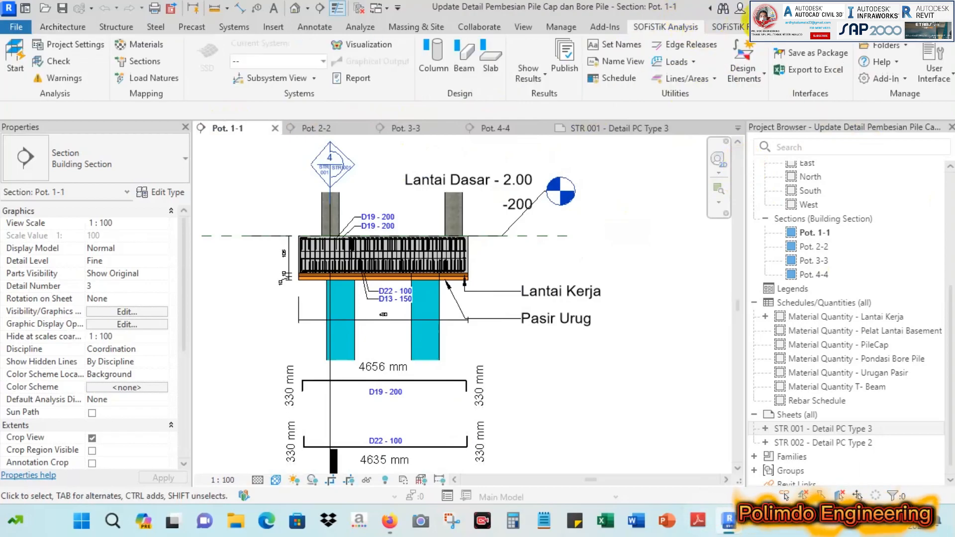
left_click(728, 27)
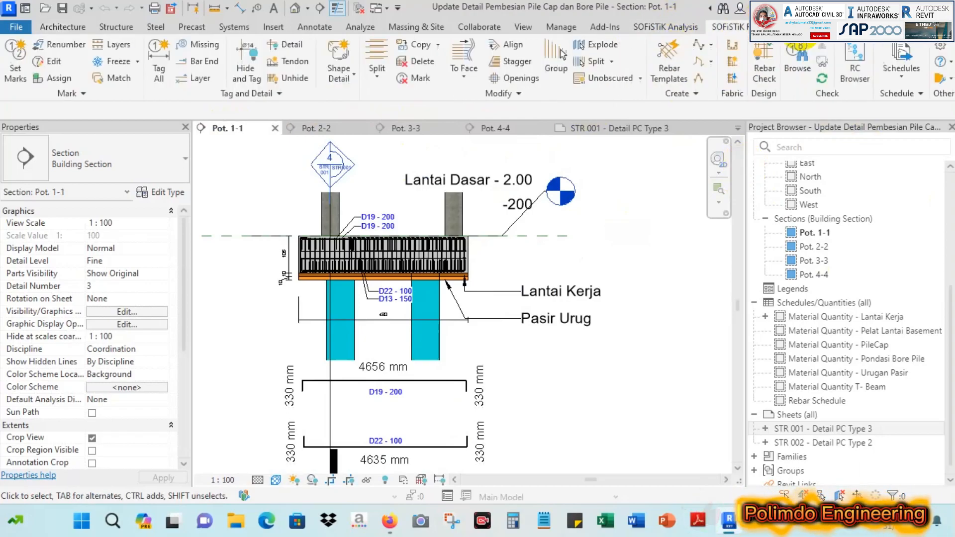
left_click(841, 27)
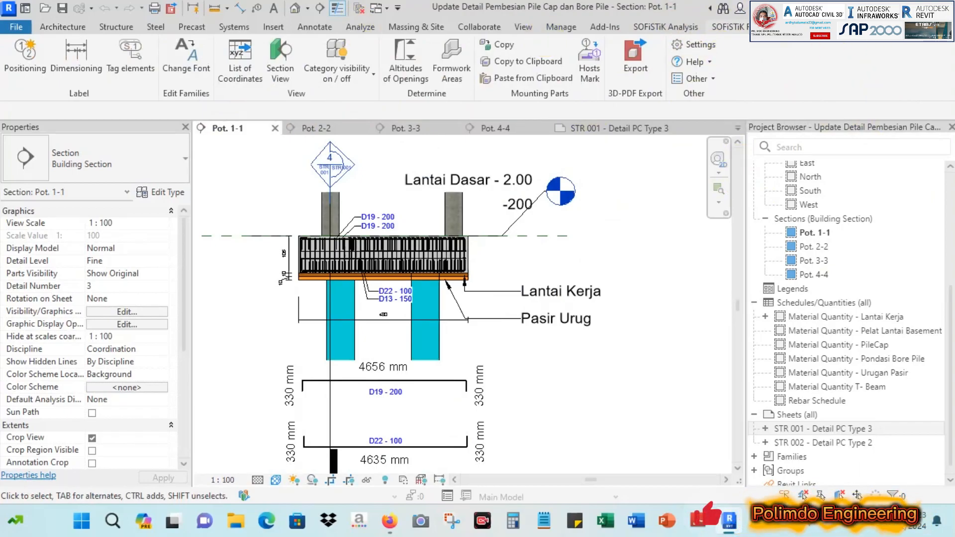
scroll(562, 53, "up", 1)
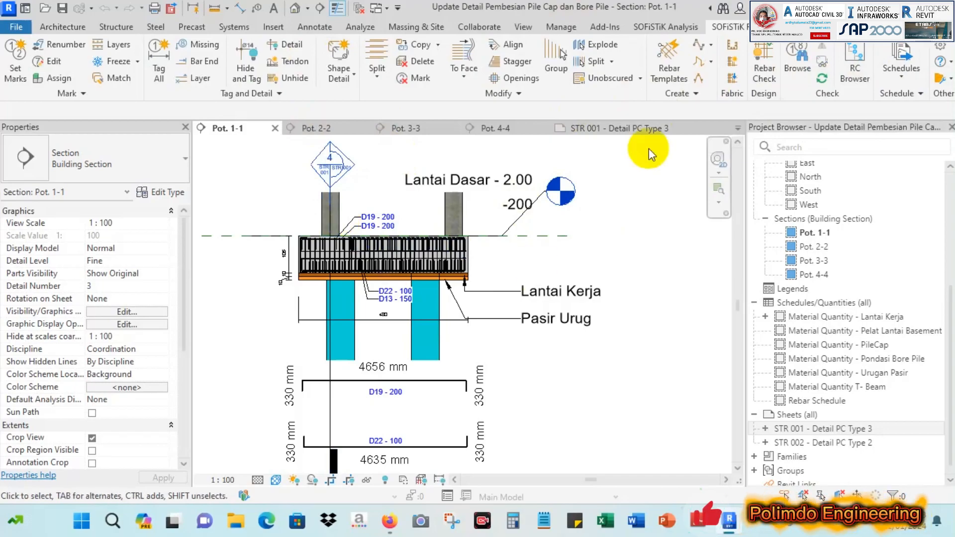
left_click(906, 51)
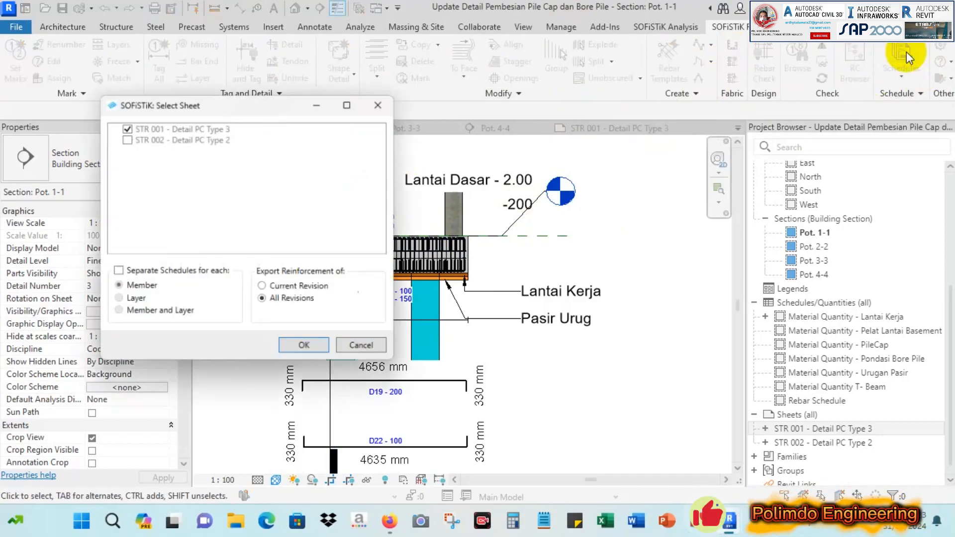
left_click(321, 349)
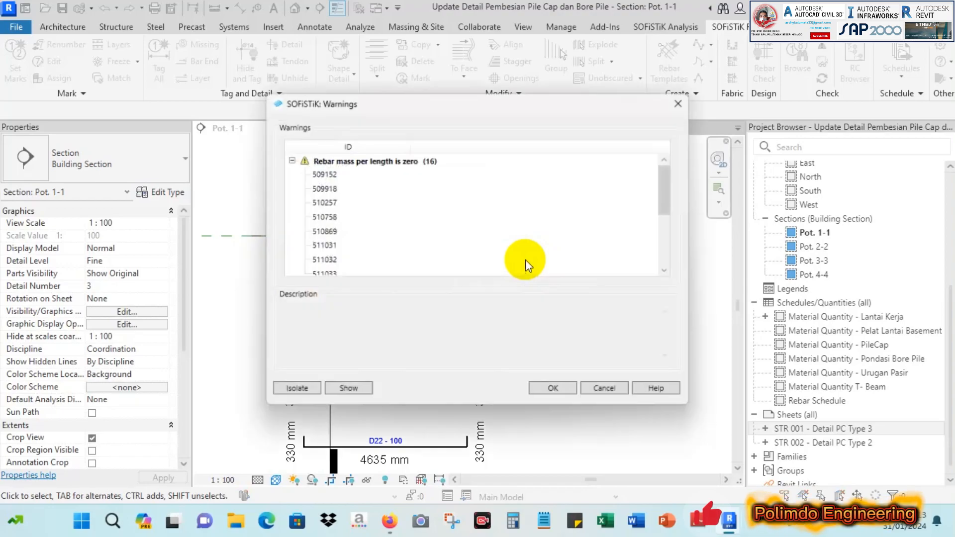
left_click(549, 390)
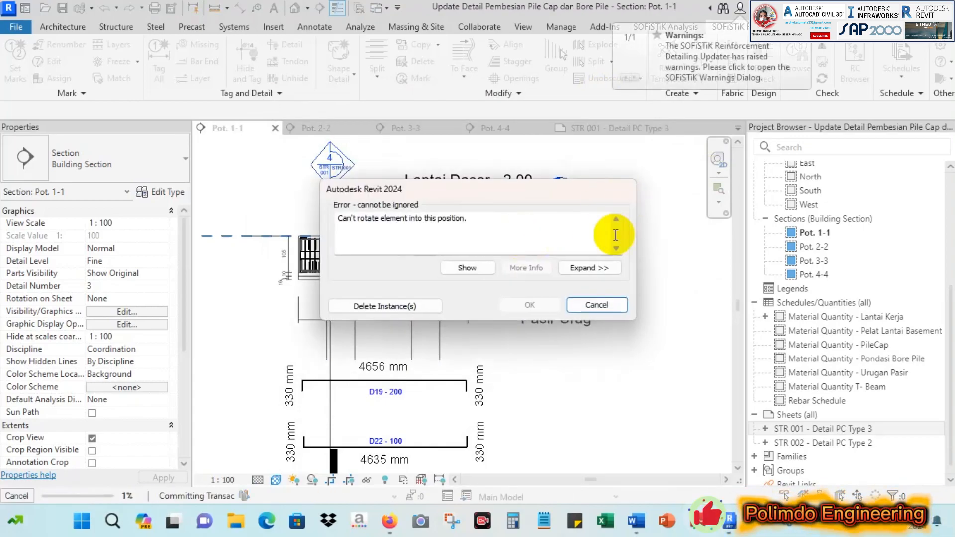
left_click(597, 304)
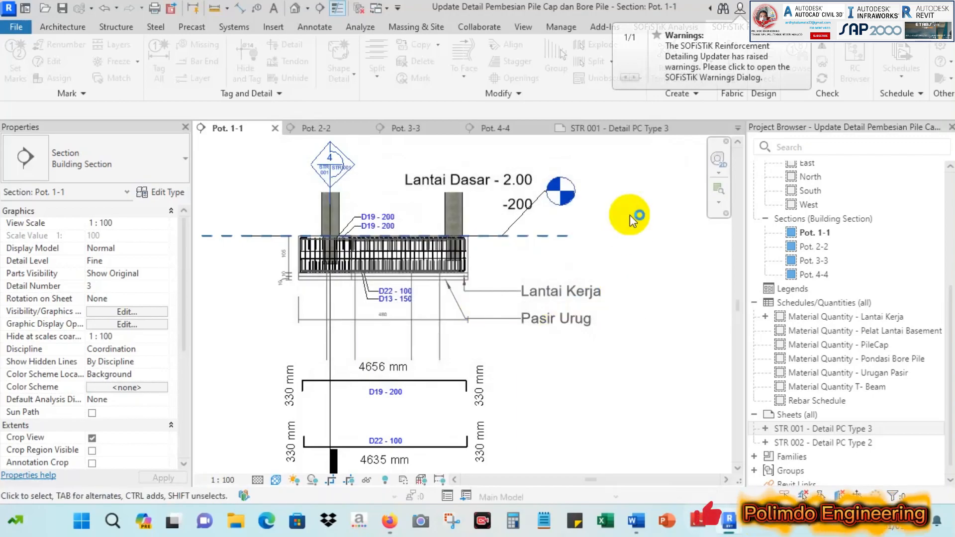
left_click(561, 398)
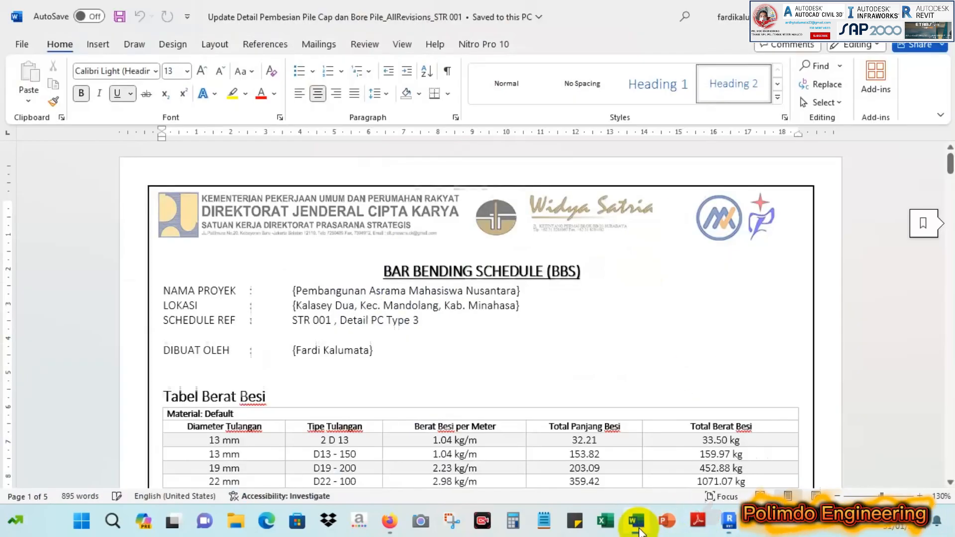
Step: Review the rebar weight and bar bending tables of the exported STR 001 schedule in Word, and return to Revit's section Pot. 1-1
left_click(635, 520)
scroll(611, 326, "down", 12)
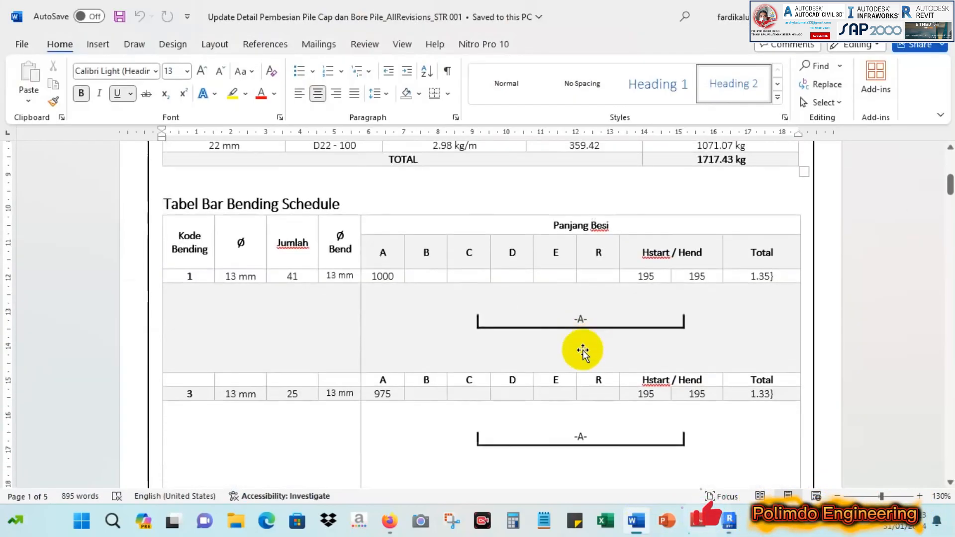
scroll(562, 351, "down", 10)
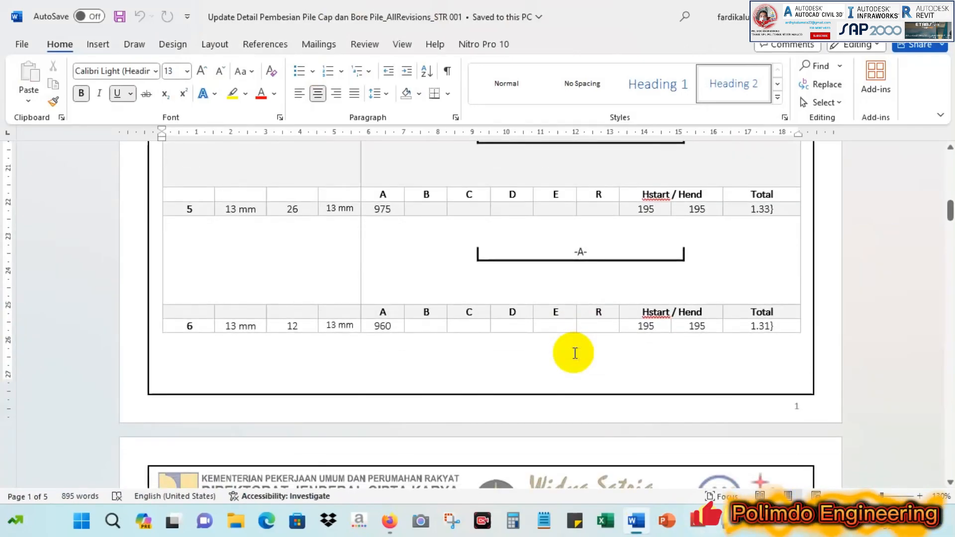
scroll(567, 340, "down", 8)
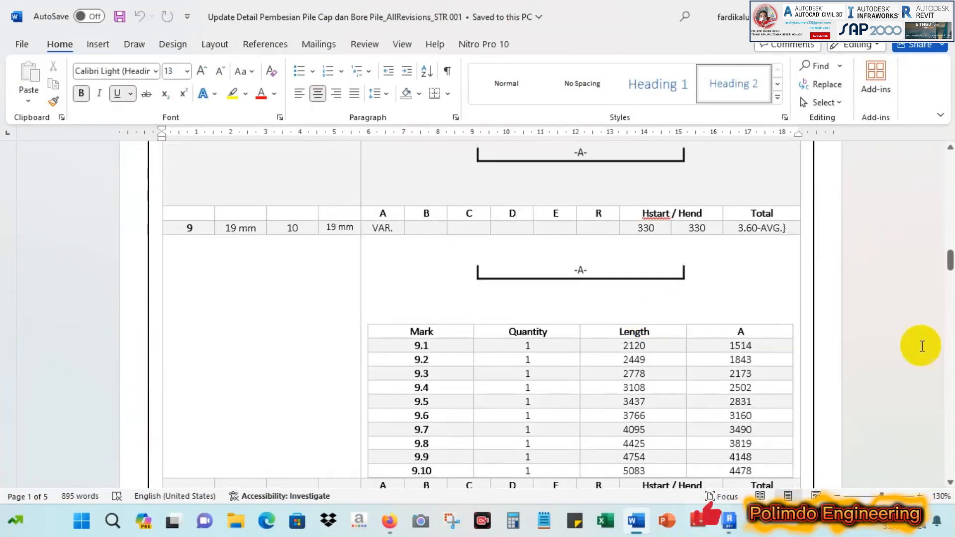
scroll(915, 324, "up", 2)
scroll(904, 266, "up", 20)
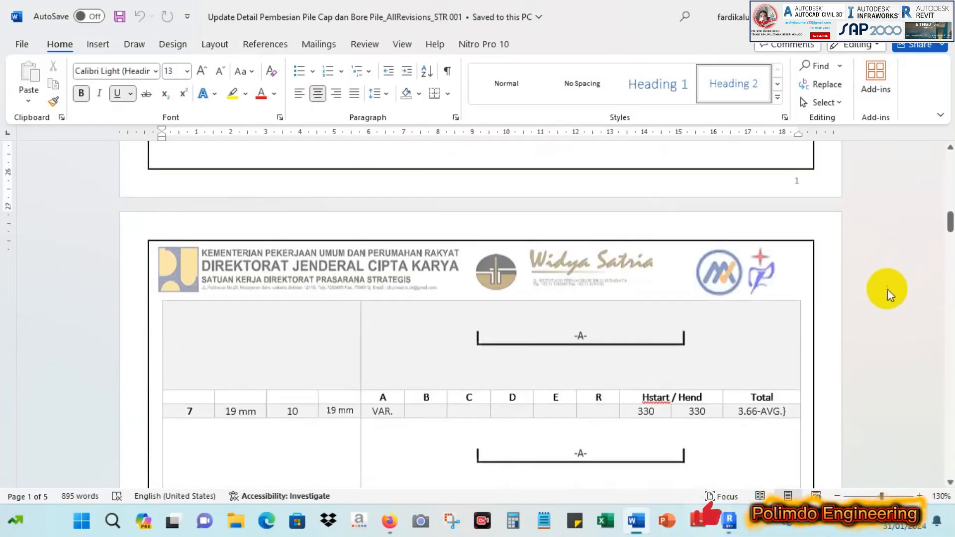
scroll(888, 289, "up", 8)
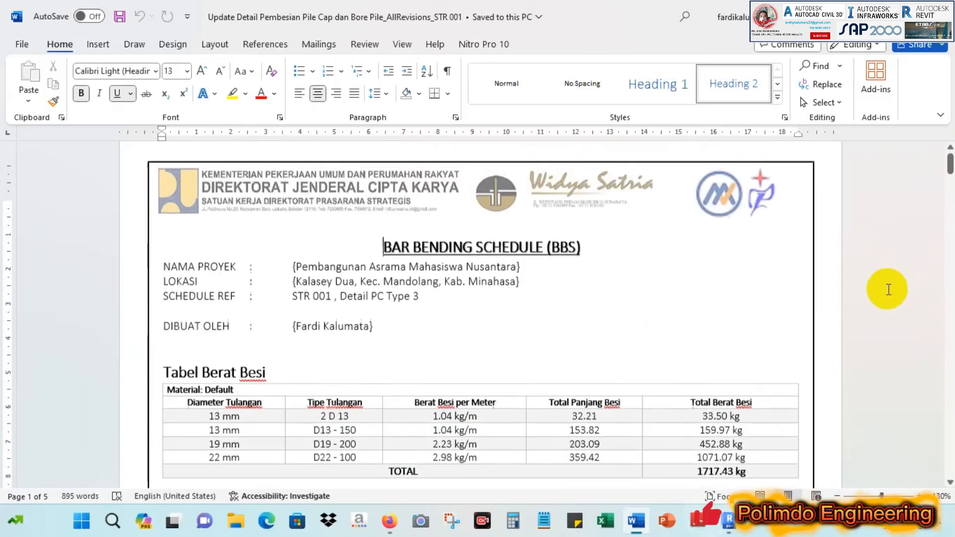
scroll(623, 209, "down", 4)
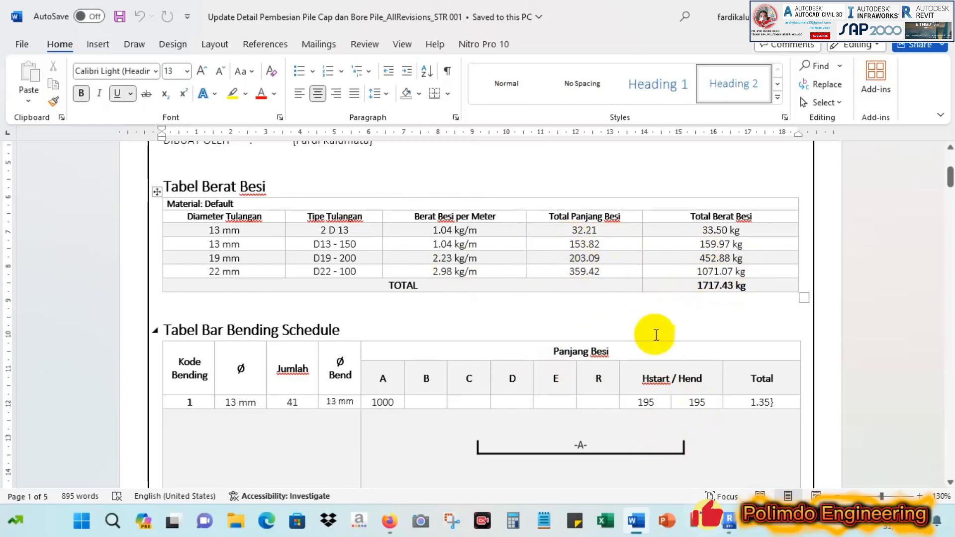
left_click(869, 17)
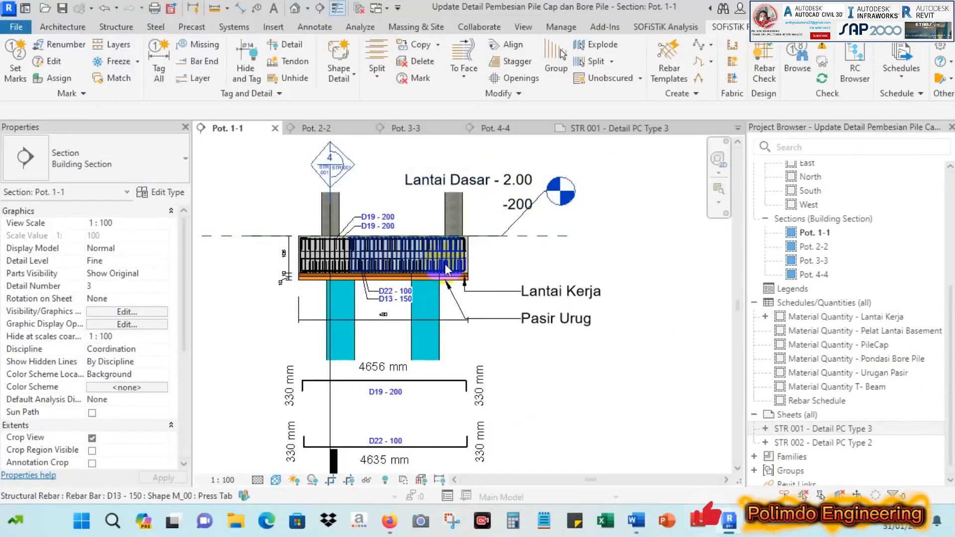
middle_click_drag(575, 242, 598, 255)
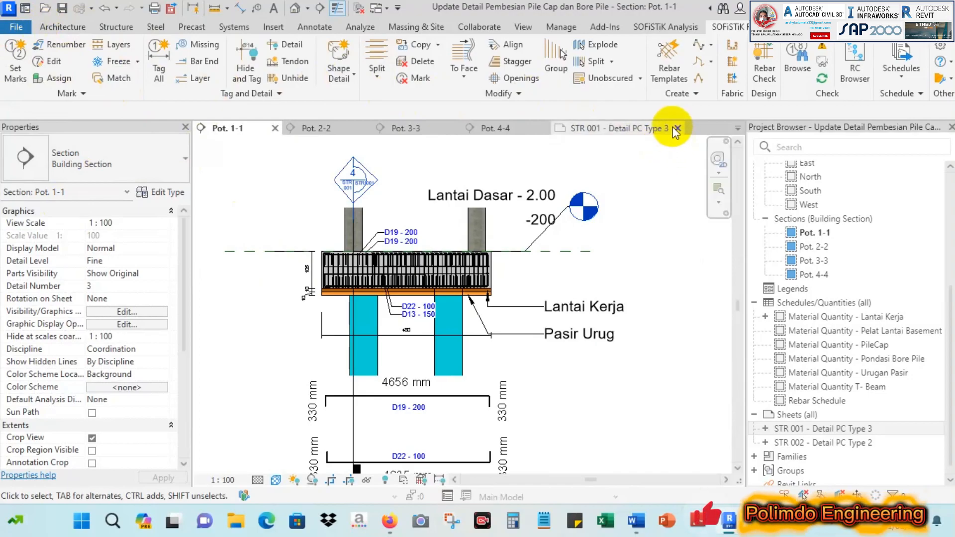
Step: Close all open sheet and section views to exit the pile cap and bore pile project
left_click(678, 128)
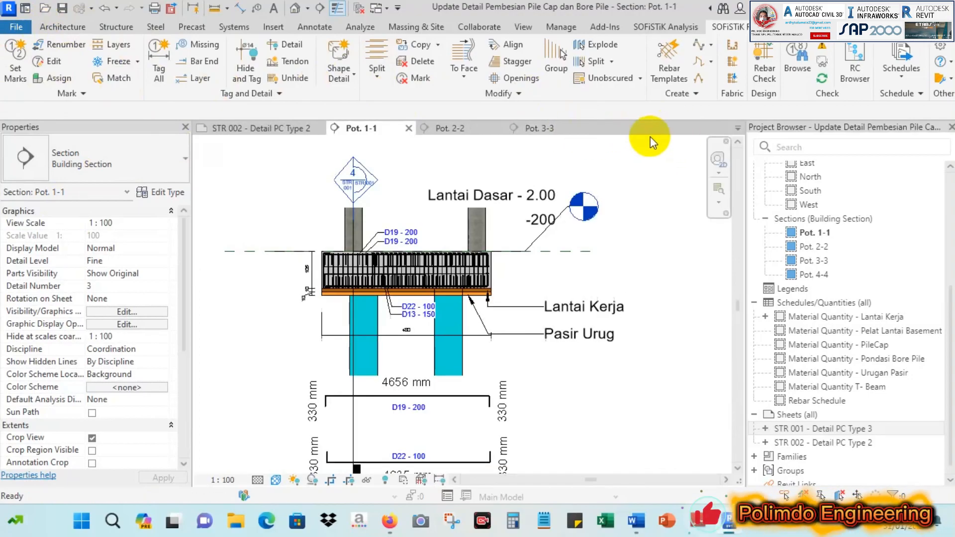
left_click(588, 129)
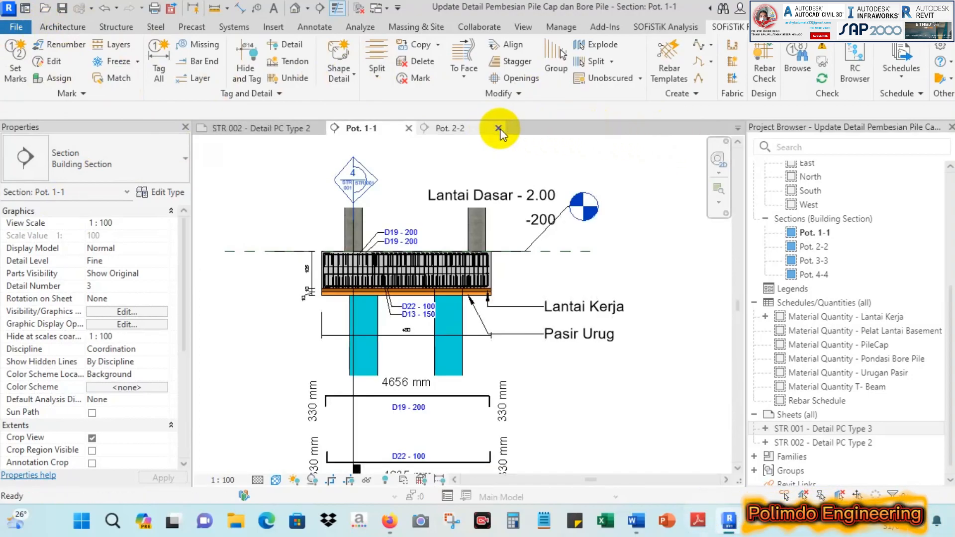
left_click(408, 129)
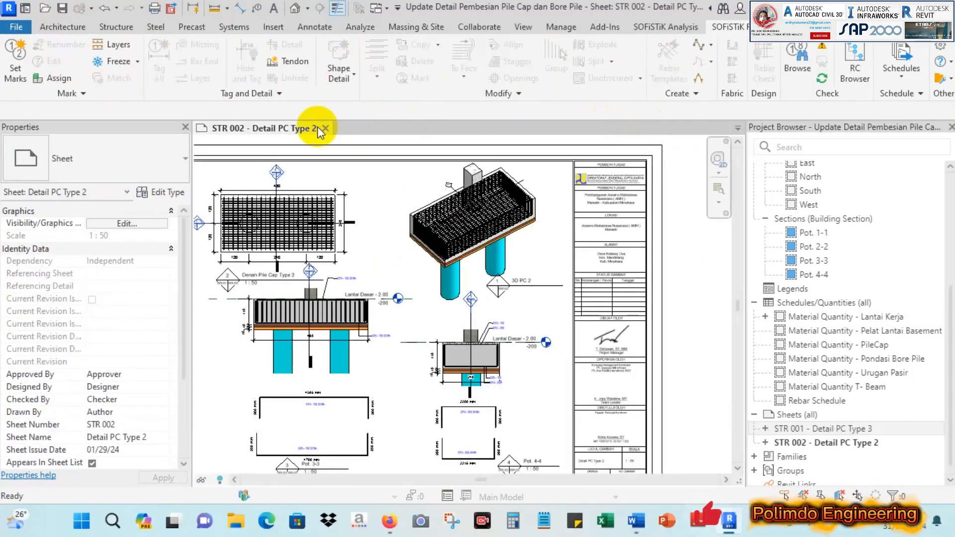
left_click(326, 128)
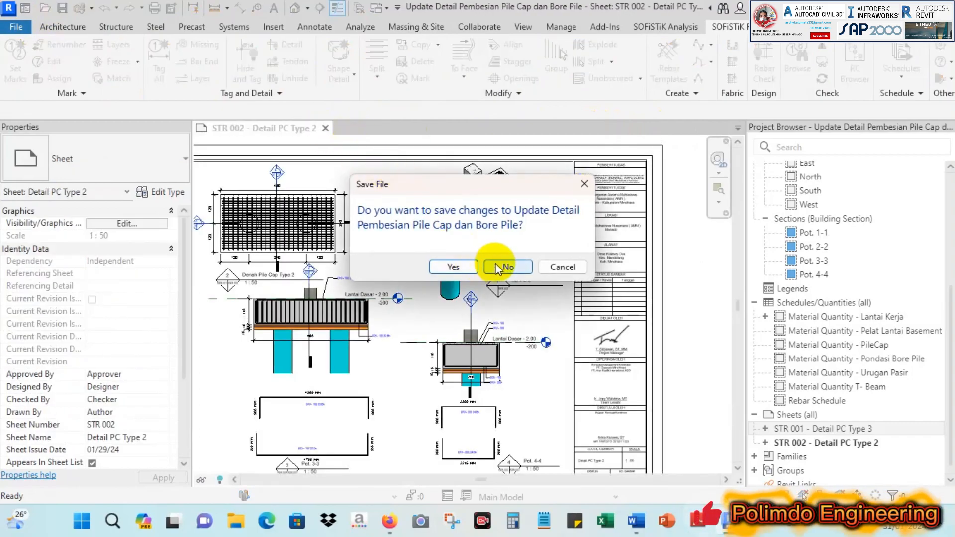
left_click(478, 266)
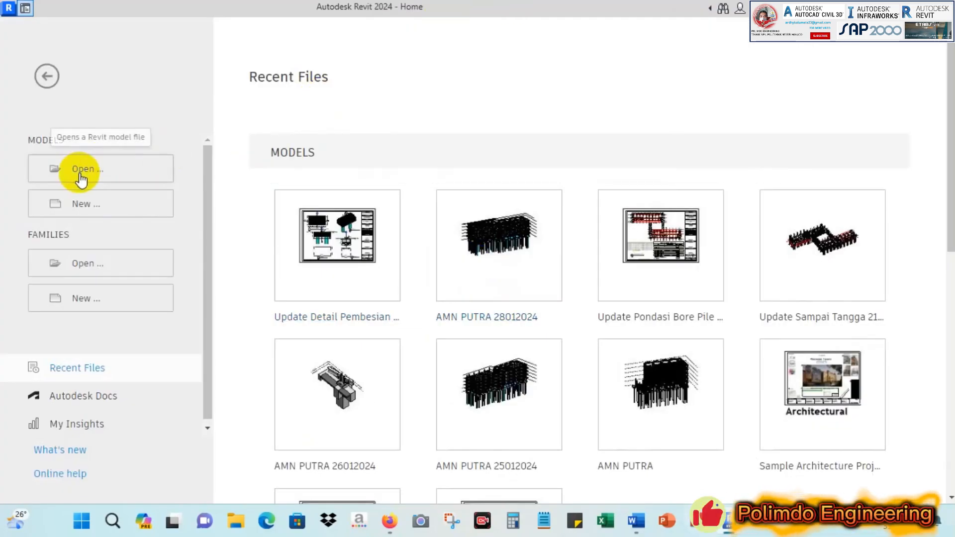
Step: Begin a new project and choose Structural Template as its template file
left_click(110, 205)
left_click(449, 230)
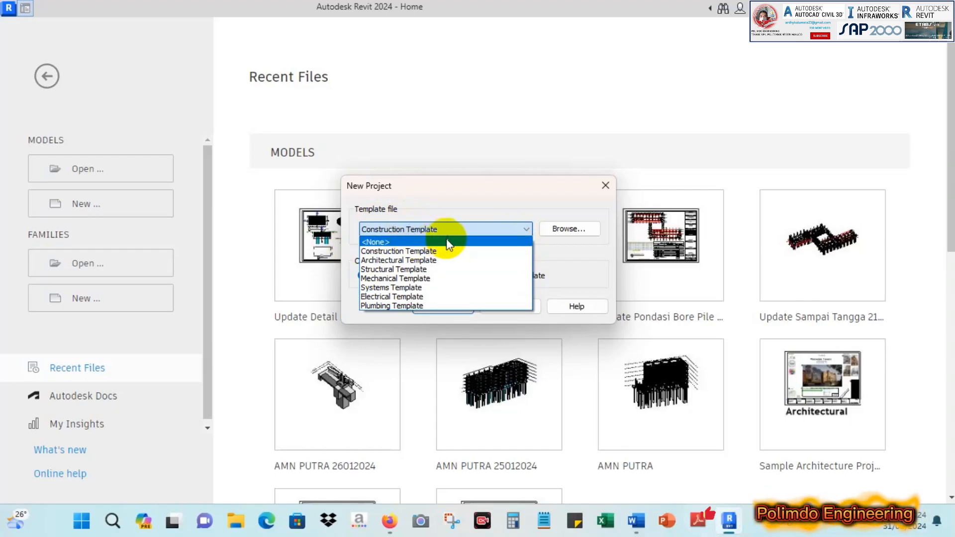
left_click(401, 270)
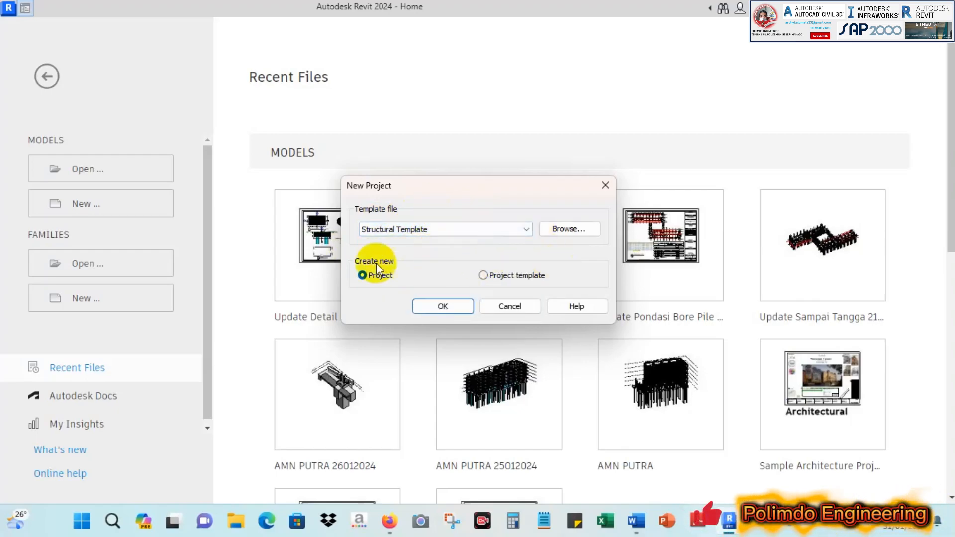
left_click(562, 230)
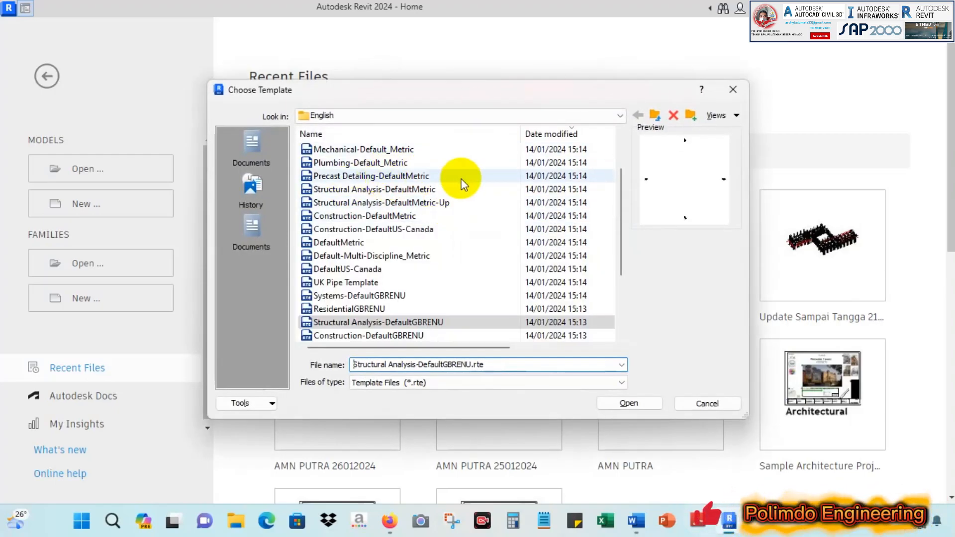
left_click(343, 243)
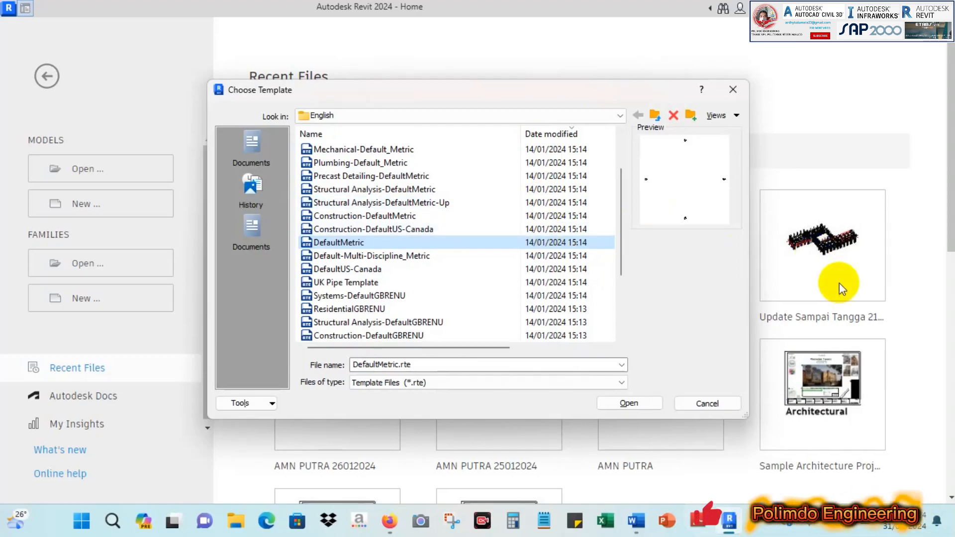
left_click(706, 403)
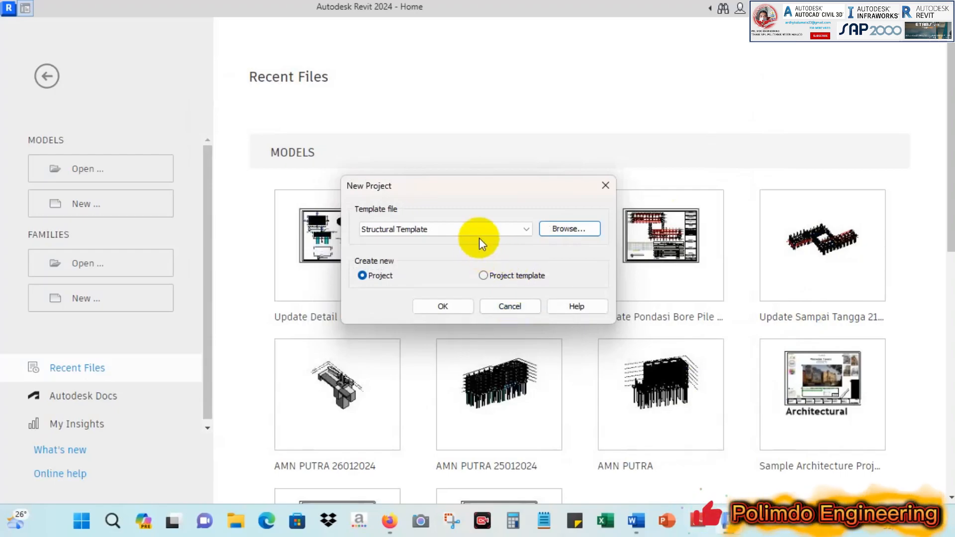
Step: Keep Structural Template as the template choice and create the new project
left_click(478, 232)
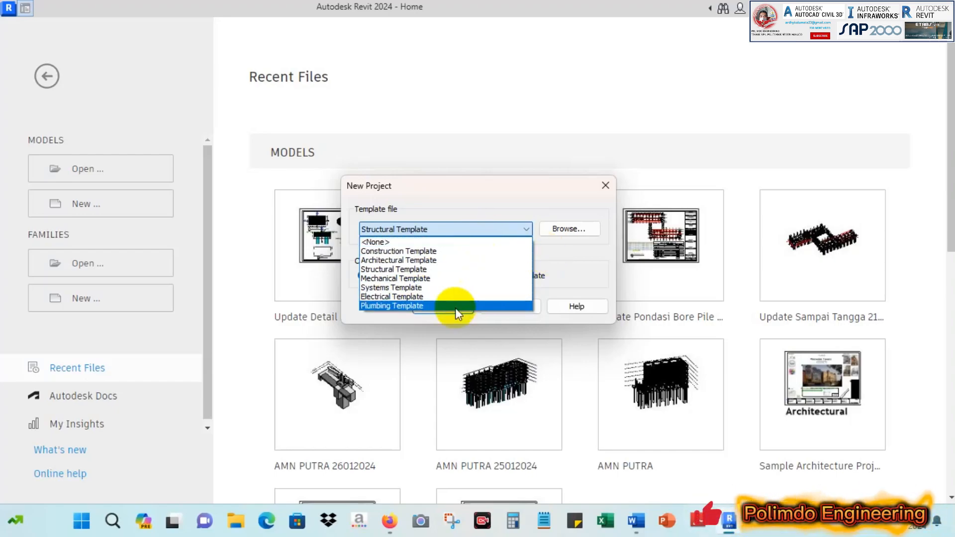
left_click(397, 269)
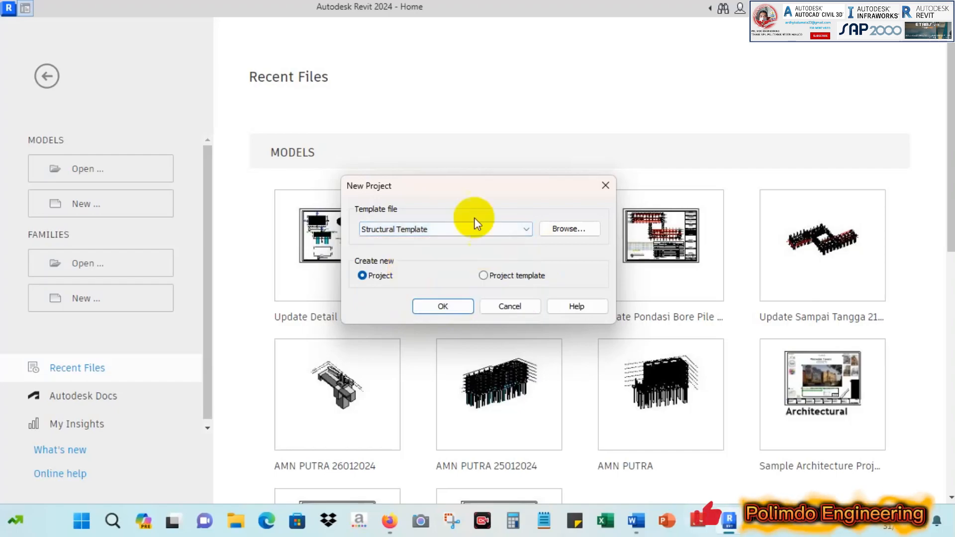
left_click(443, 305)
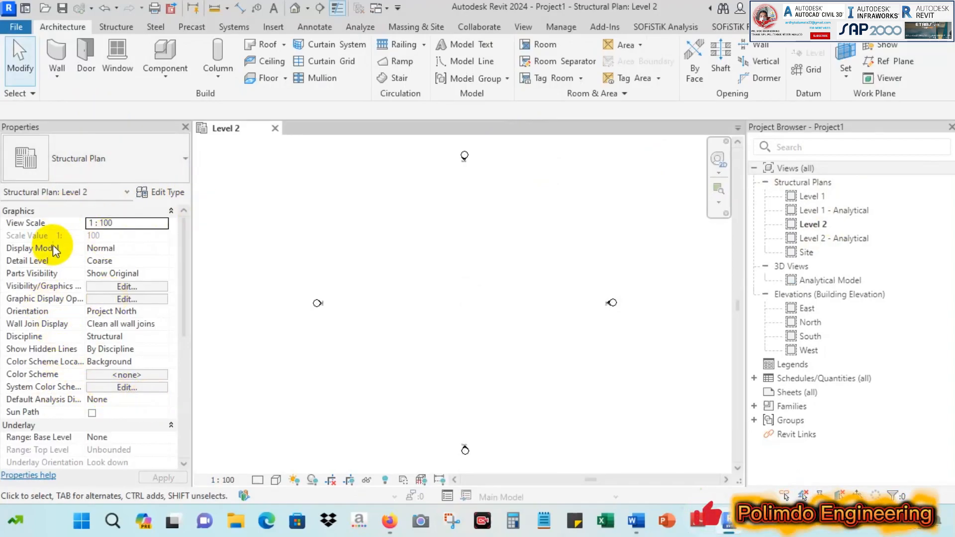
Step: Examine the new project's plan properties and its view, elevation, legend, schedule, family and group categories
left_click_drag(85, 222, 107, 224)
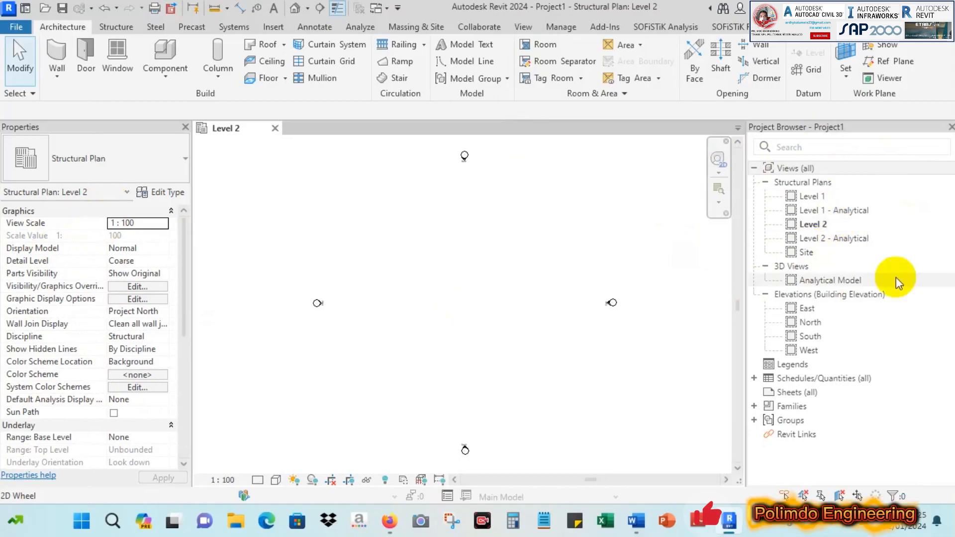
middle_click_drag(658, 257, 675, 273)
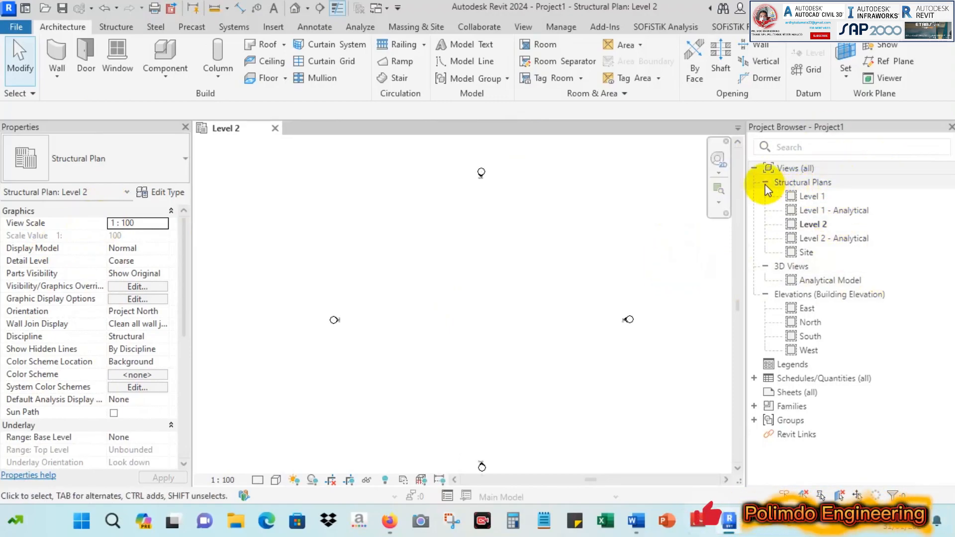
left_click(796, 271)
left_click(830, 294)
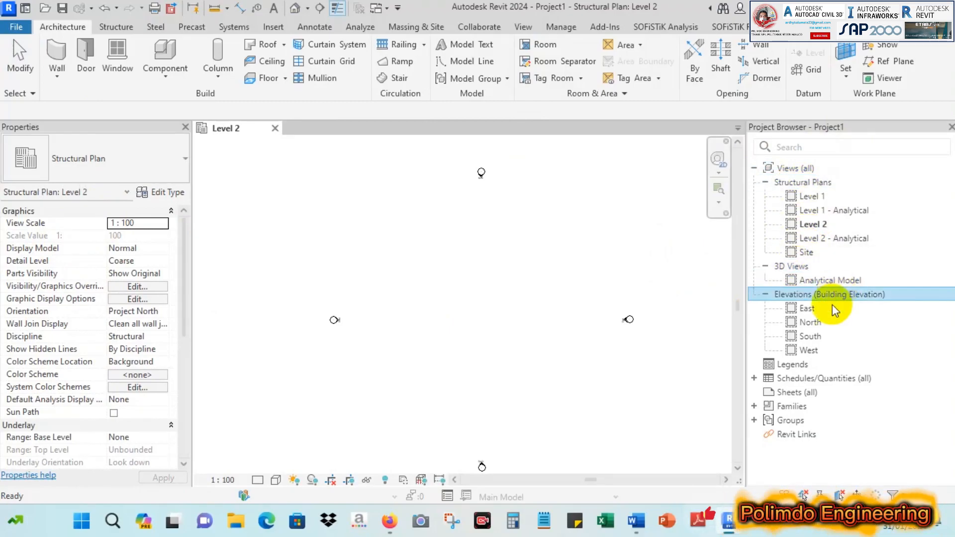
left_click(803, 368)
left_click(805, 378)
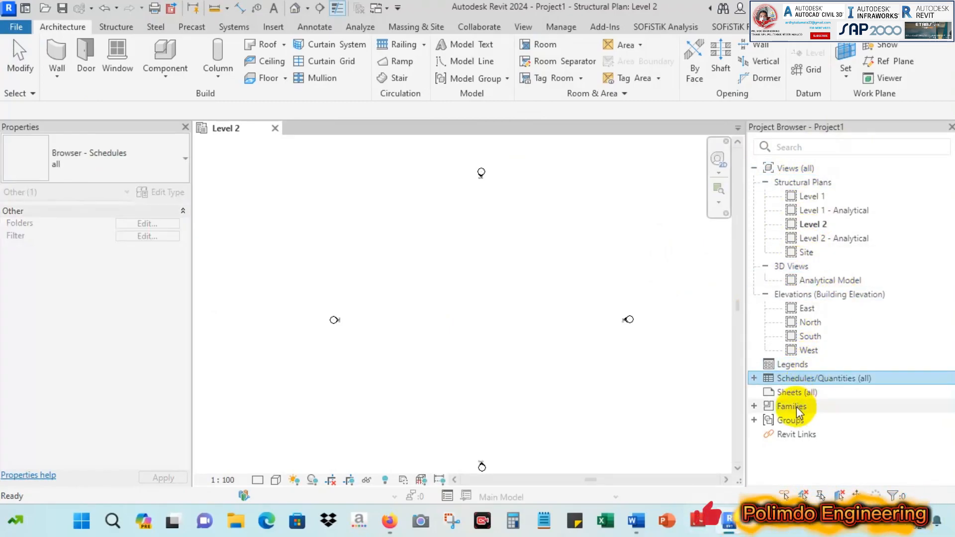
left_click(796, 406)
left_click(797, 420)
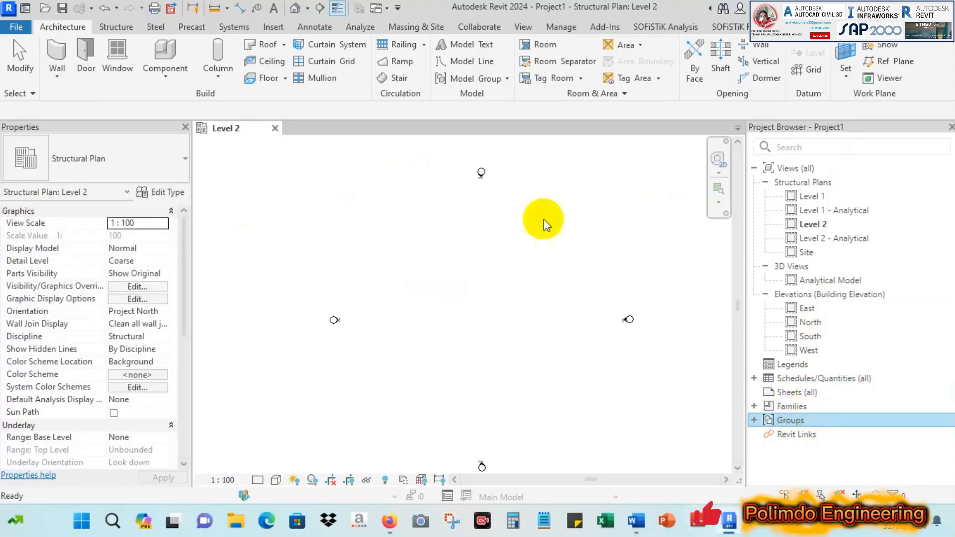
Step: Open the Level 1 structural plan and close the Level 2 view
left_click(817, 198)
double_click(816, 198)
left_click(234, 127)
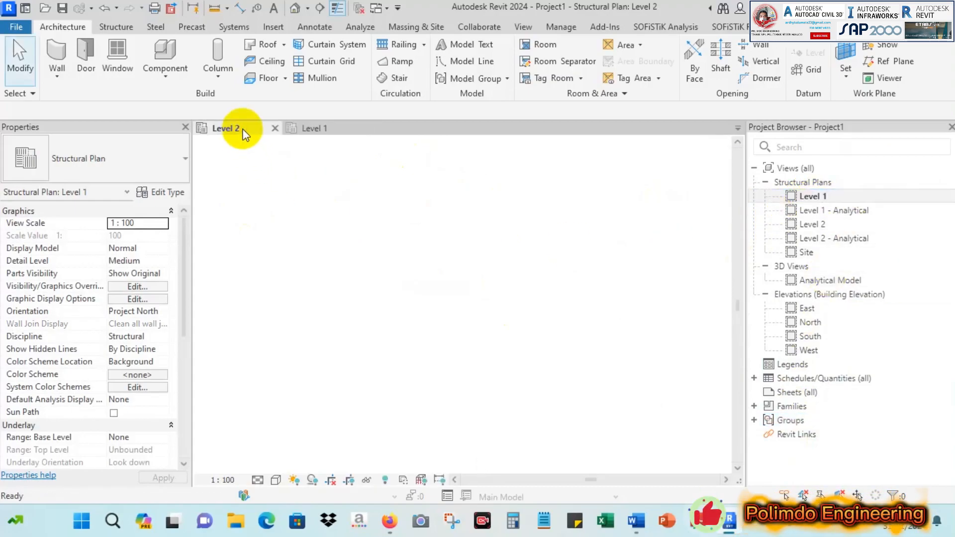
left_click(275, 128)
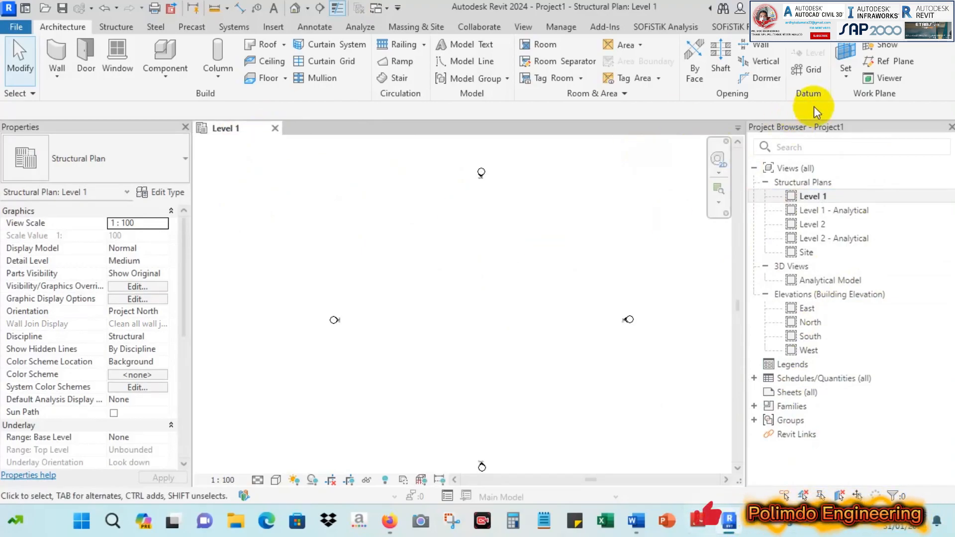
Step: Draw one vertical grid line in the Level 1 plan, between the elevation markers and nearer the west one
left_click(807, 70)
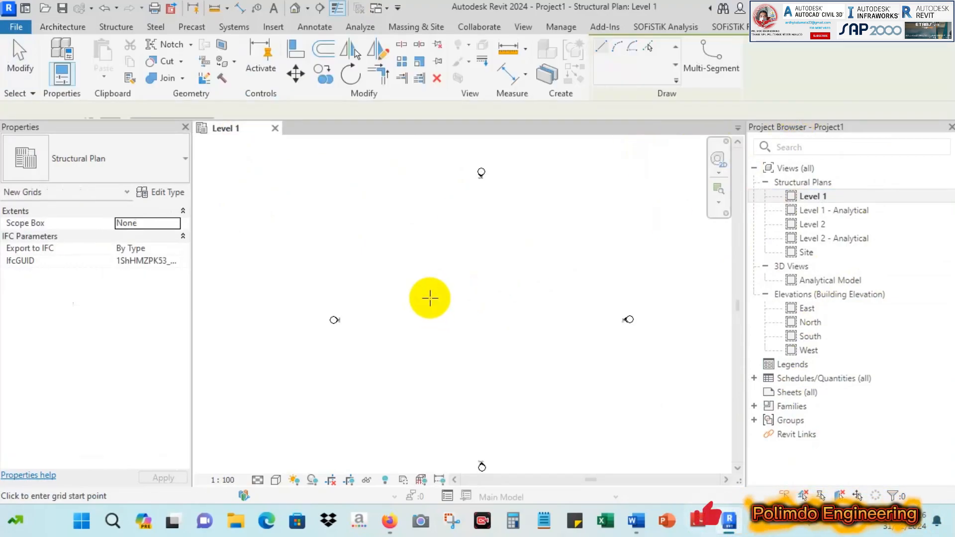
left_click(426, 258)
left_click(425, 351)
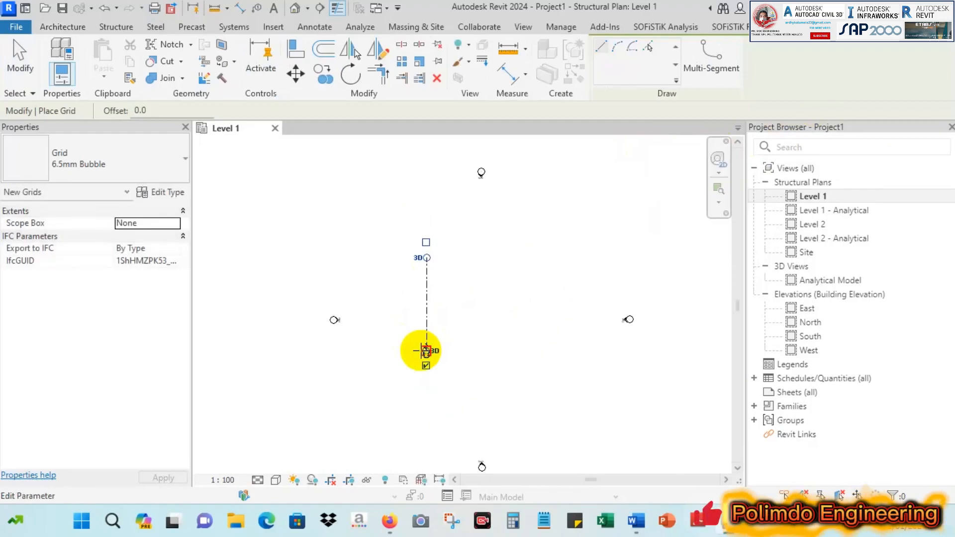
key("Escape")
key("Escape")
scroll(438, 349, "up", 4)
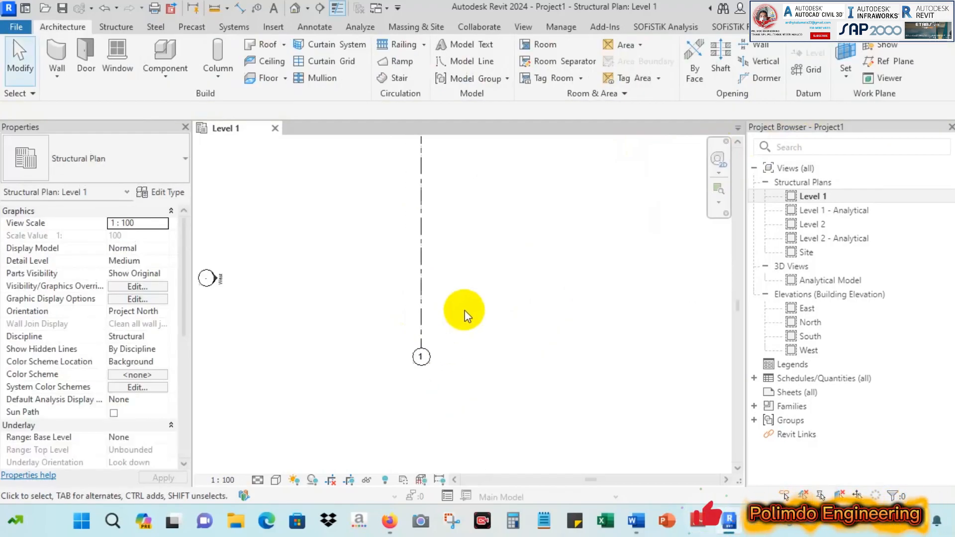
left_click(428, 241)
left_click(482, 241)
scroll(503, 231, "down", 1)
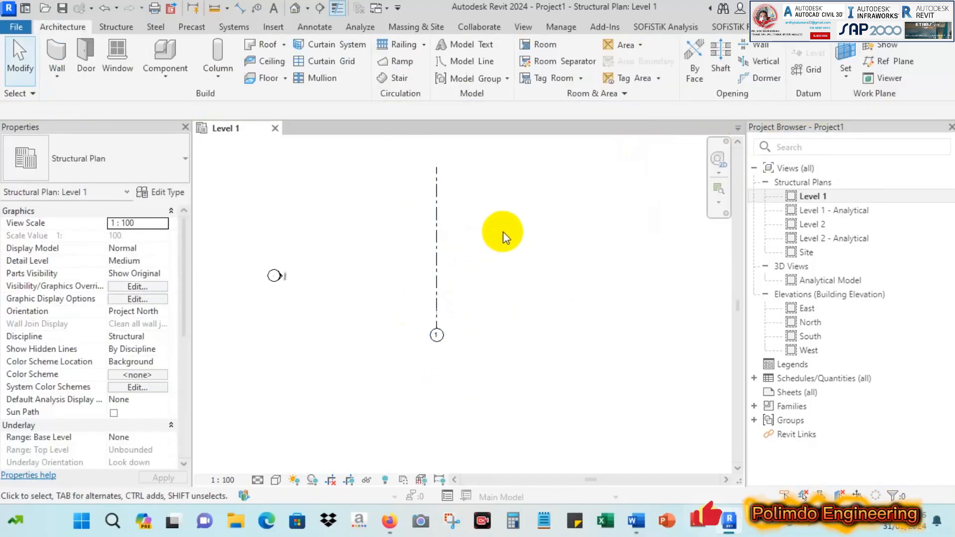
middle_click_drag(457, 248, 434, 306)
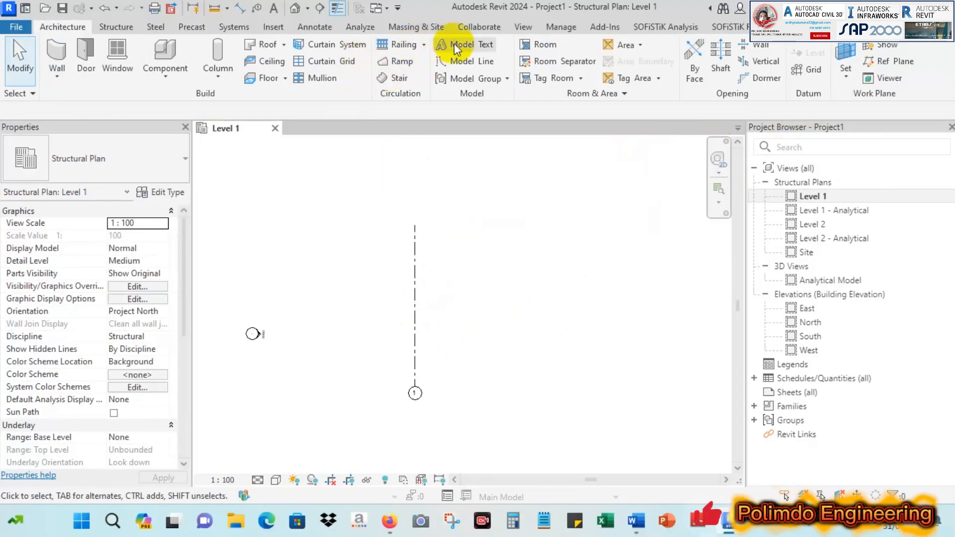
Step: Set the project's length units to Centimeters
left_click(561, 26)
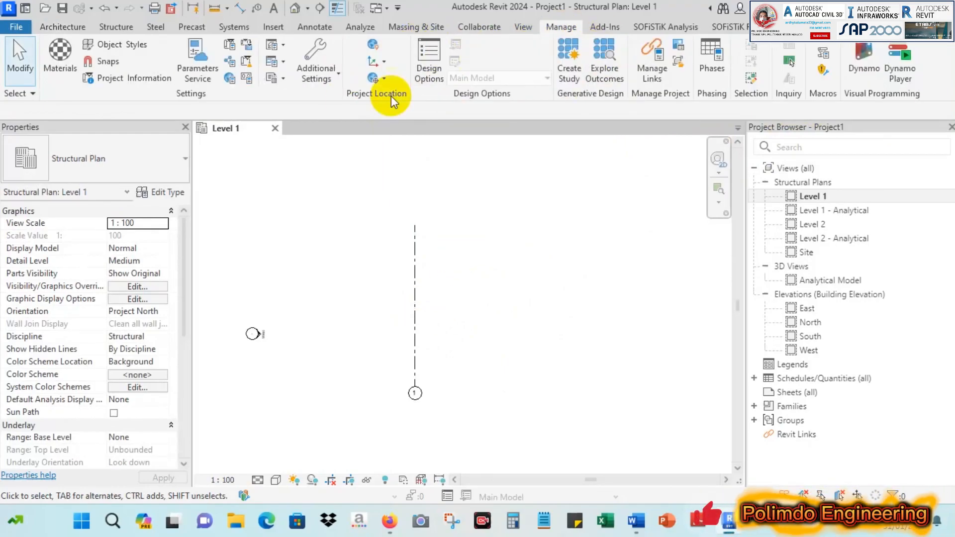
left_click(247, 79)
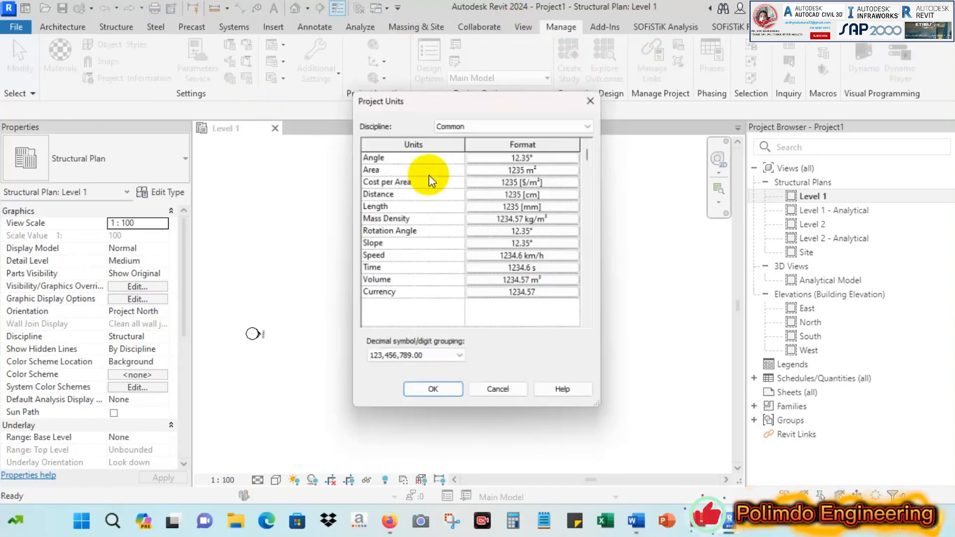
left_click_drag(486, 101, 612, 122)
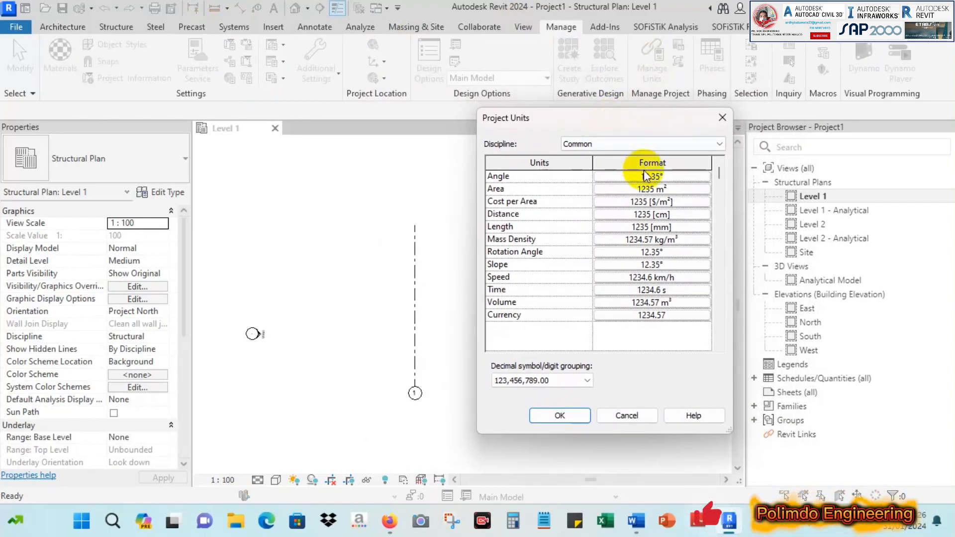
left_click(669, 227)
left_click(632, 200)
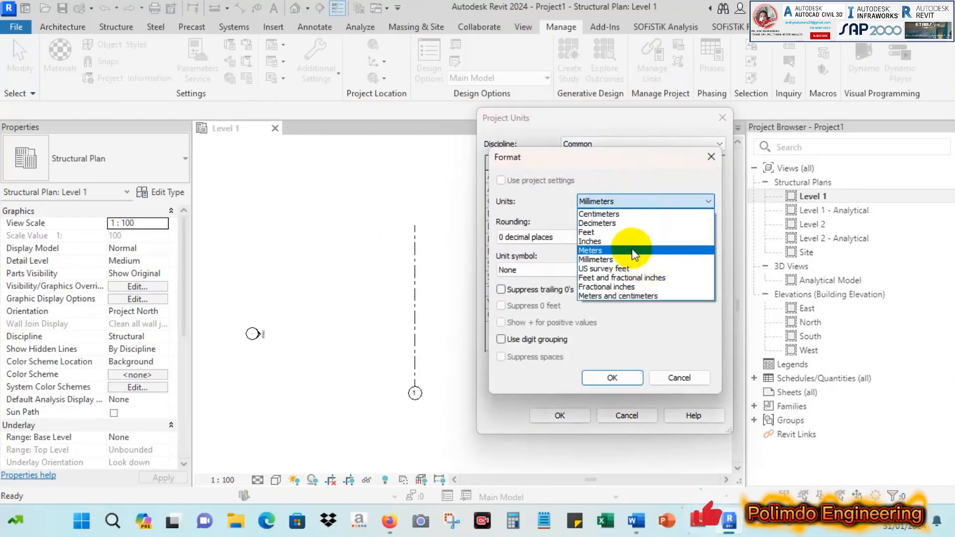
left_click(660, 213)
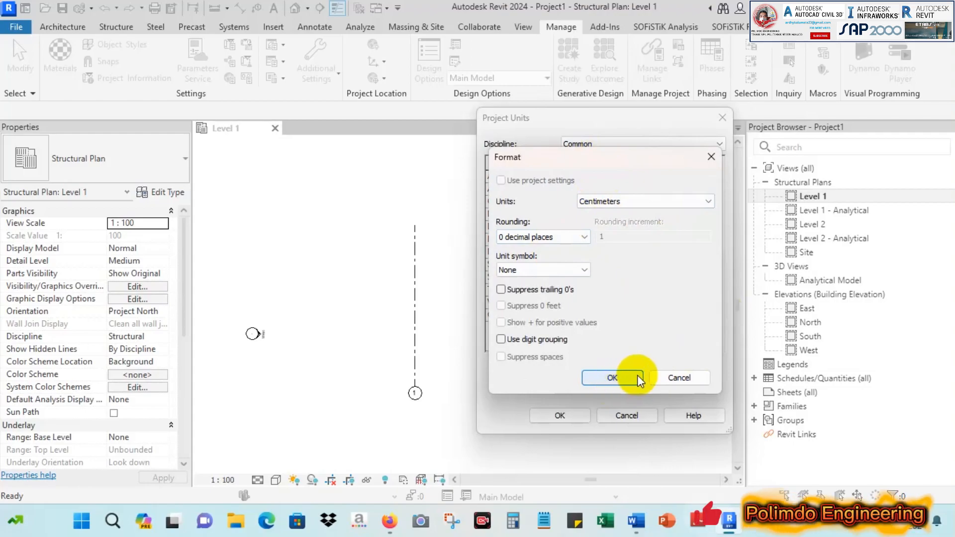
left_click(613, 378)
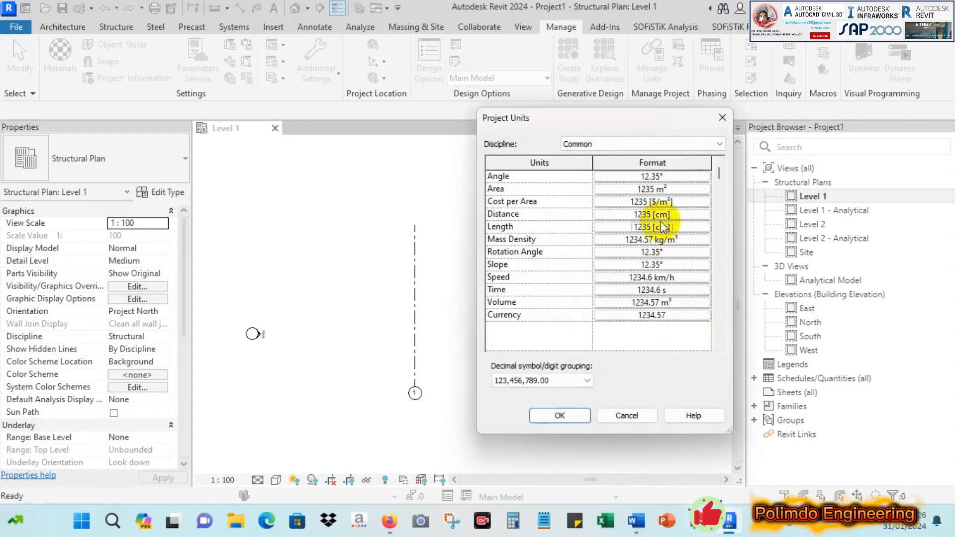
left_click(572, 418)
Step: Copy grid 1 once to its right to create a second parallel vertical grid
left_click(413, 243)
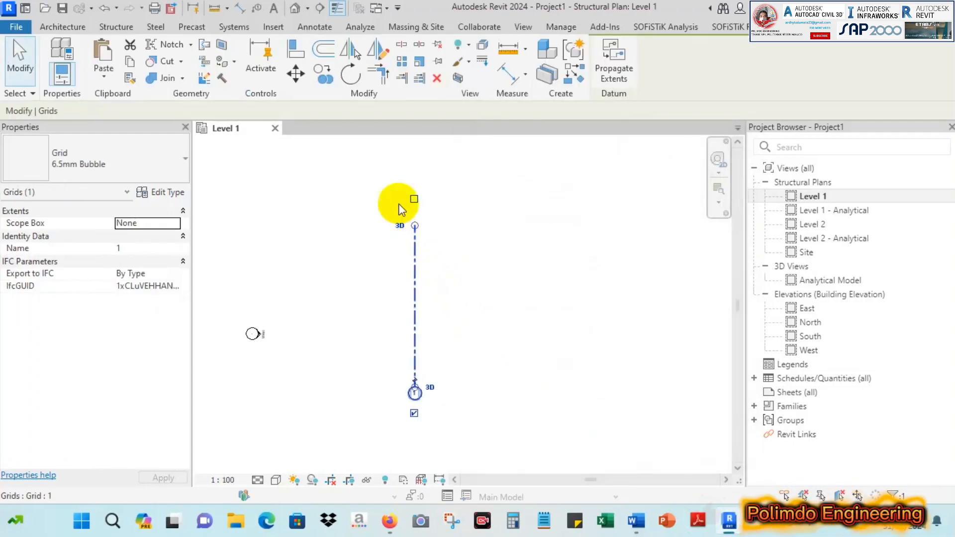
left_click(323, 76)
left_click(416, 178)
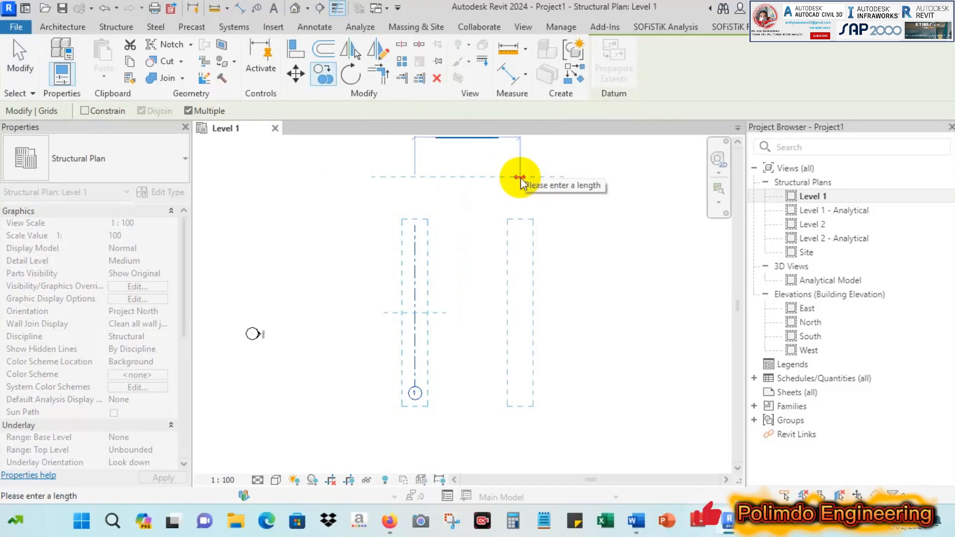
key("Return")
key("Escape")
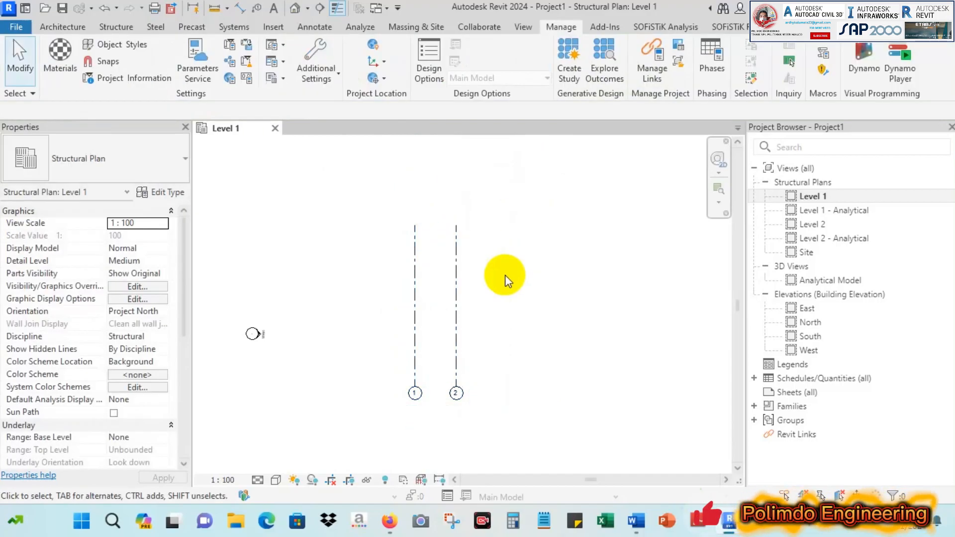
Step: Shorten grids 1 and 2 together by moving their upper ends down toward the bubbles
scroll(432, 370, "up", 1)
left_click(415, 278)
left_click_drag(412, 209, 406, 328)
scroll(433, 384, "up", 3)
left_click(520, 316)
middle_click_drag(532, 272, 464, 303)
scroll(465, 302, "up", 1)
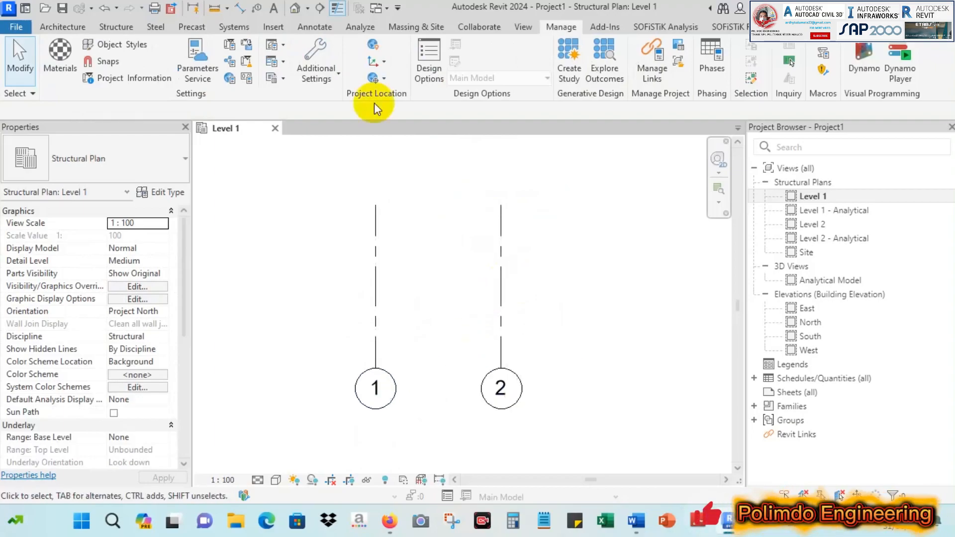
Step: Add an aligned dimension between grids 1 and 2 near their upper ends
left_click(239, 7)
left_click(374, 256)
left_click(492, 259)
left_click(490, 252)
key("Escape")
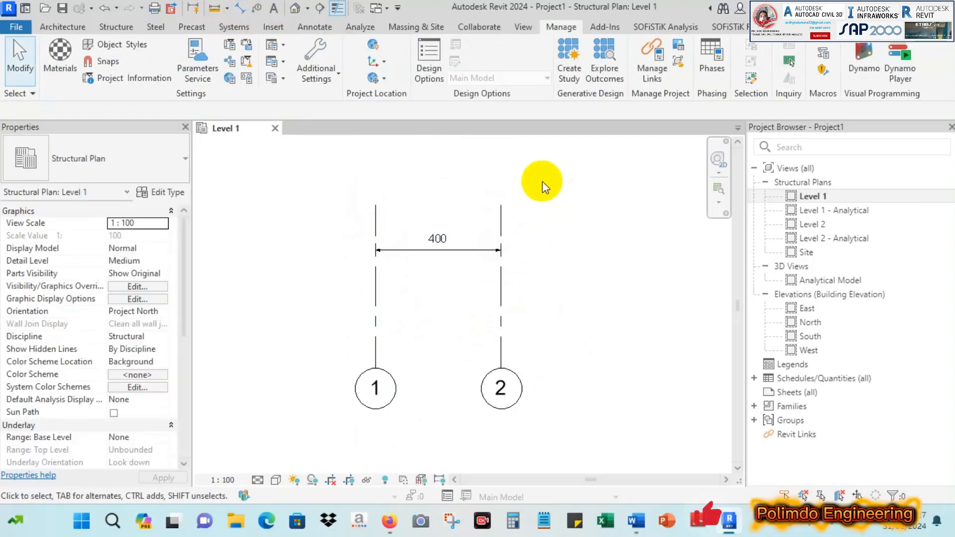
Step: Try moving grid 2 toward grid 1 to a spacing of about 340 cm
left_click(507, 223)
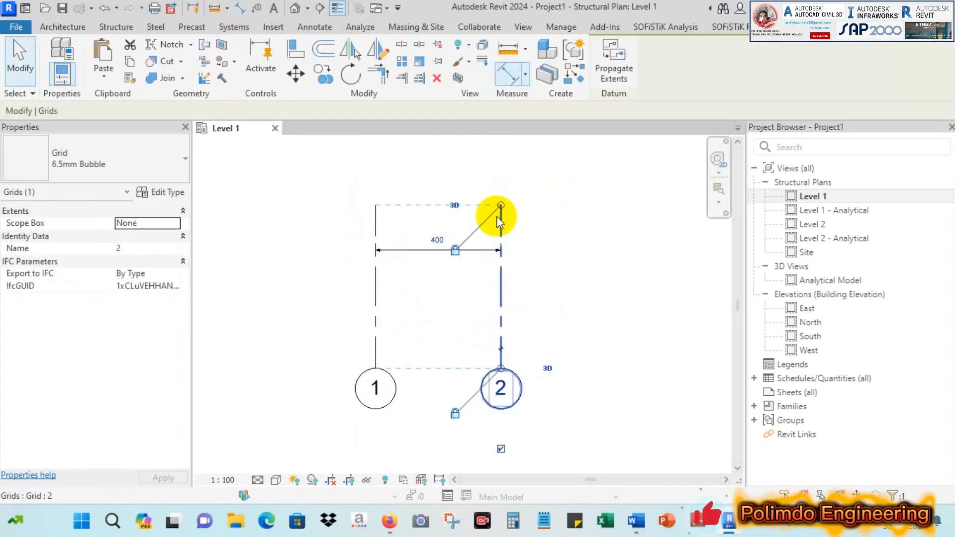
left_click(375, 323)
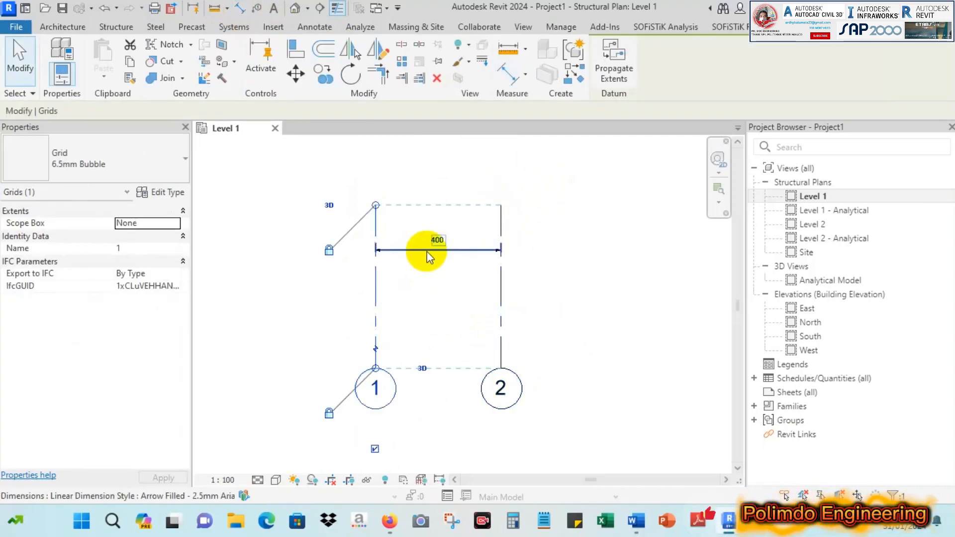
left_click(499, 285)
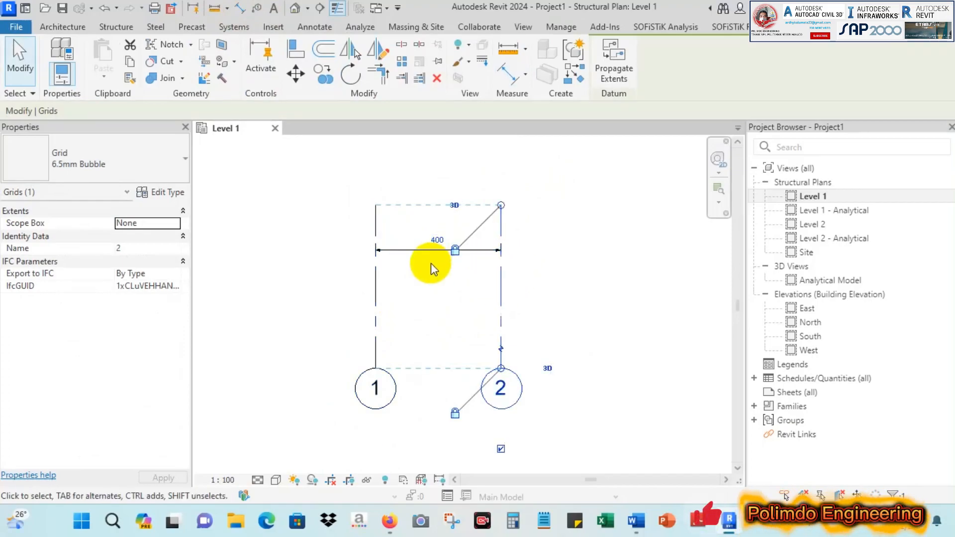
mouse_move(502, 273)
left_mouse_down()
mouse_move(603, 277)
mouse_move(484, 278)
left_mouse_up()
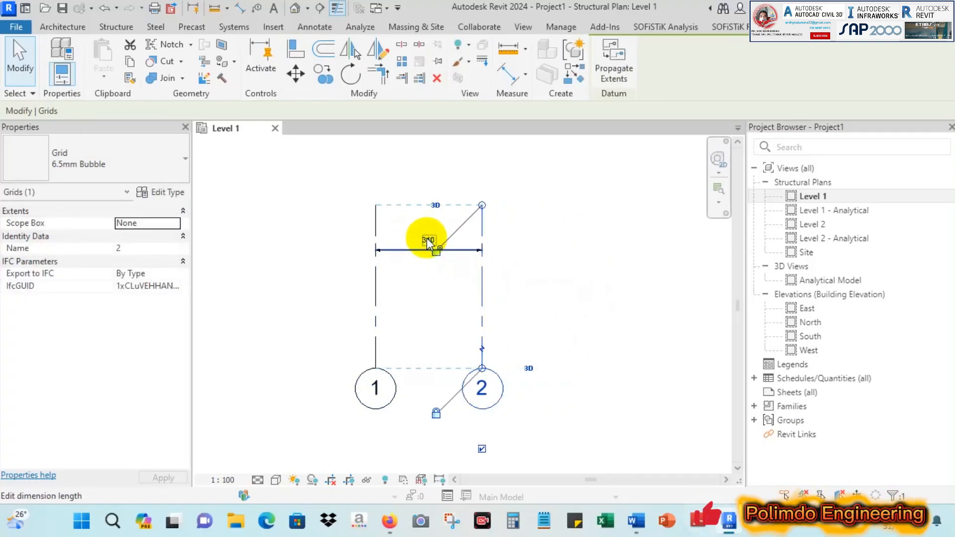
left_click(530, 258)
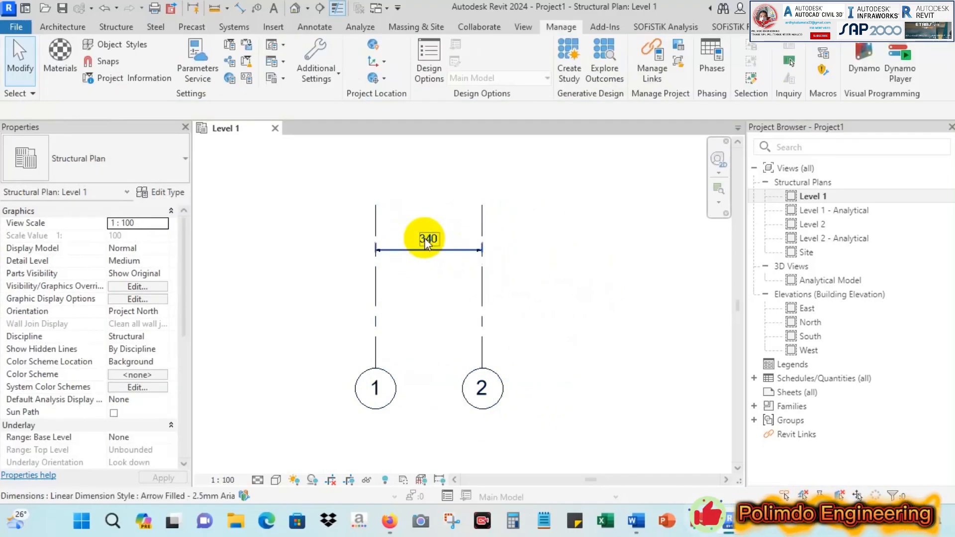
Step: Undo the recent moves of grid 2 and remove the dimension between grids 1 and 2
key("ctrl+z")
key("ctrl+z")
key("ctrl+z")
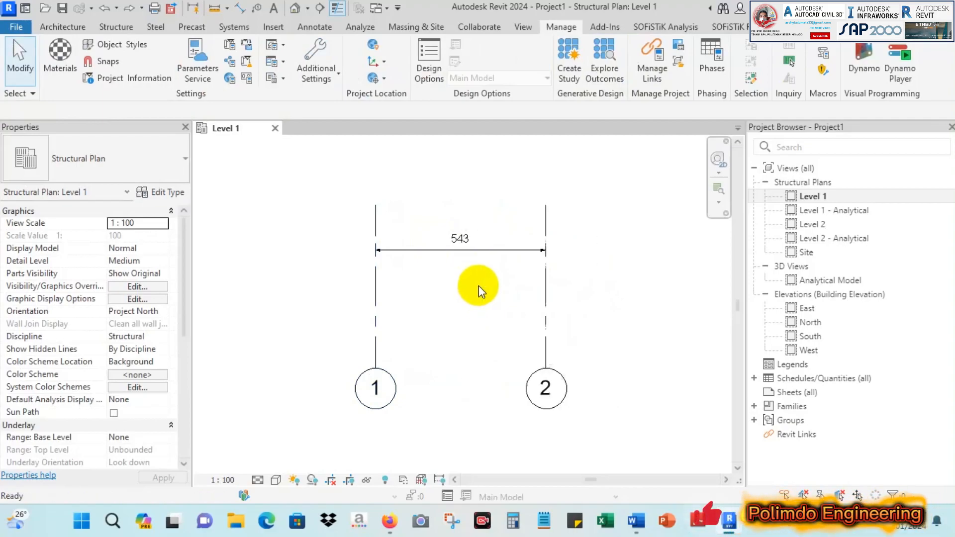
left_click(433, 247)
key("Delete")
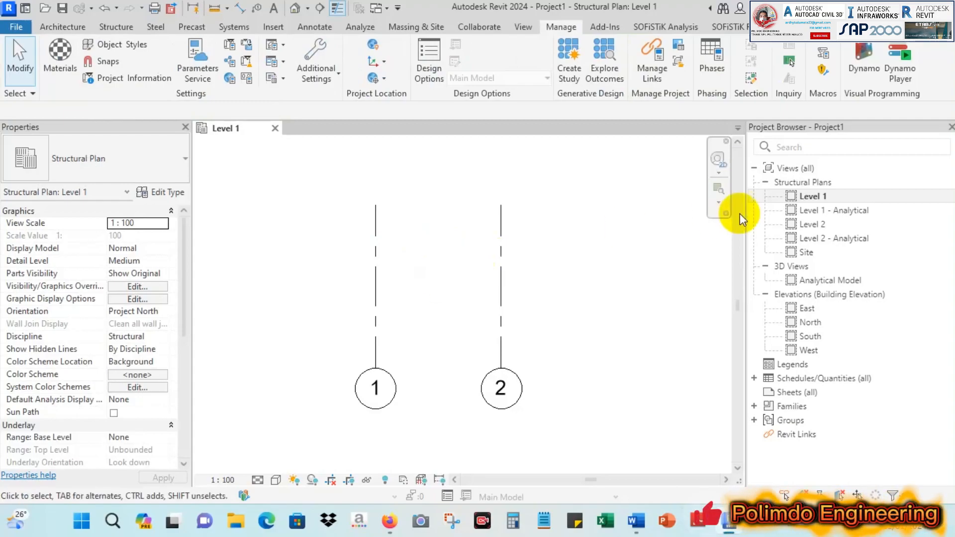
Step: Draw a horizontal grid line crossing grids 1 and 2 around mid-length, with its bubble beyond grid 2
left_click(121, 30)
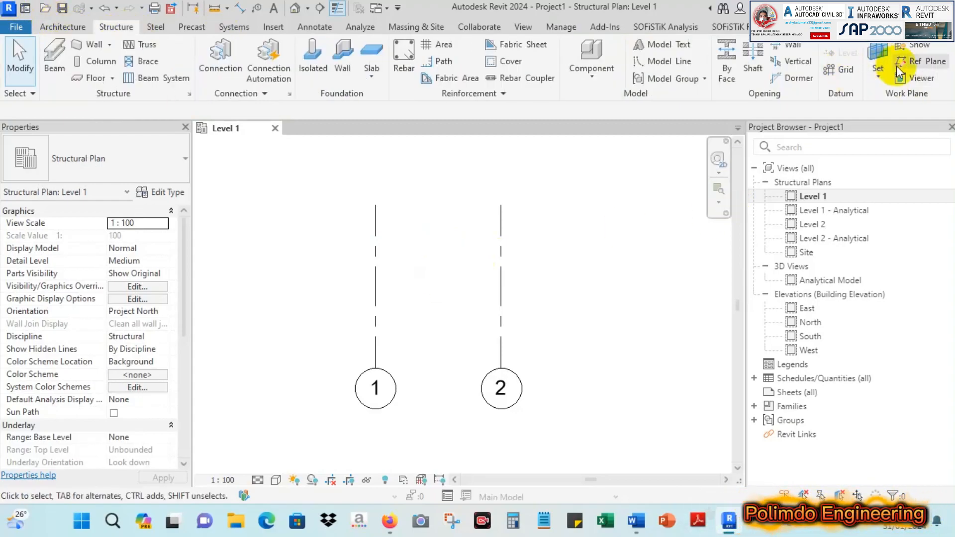
left_click(840, 70)
left_click(330, 284)
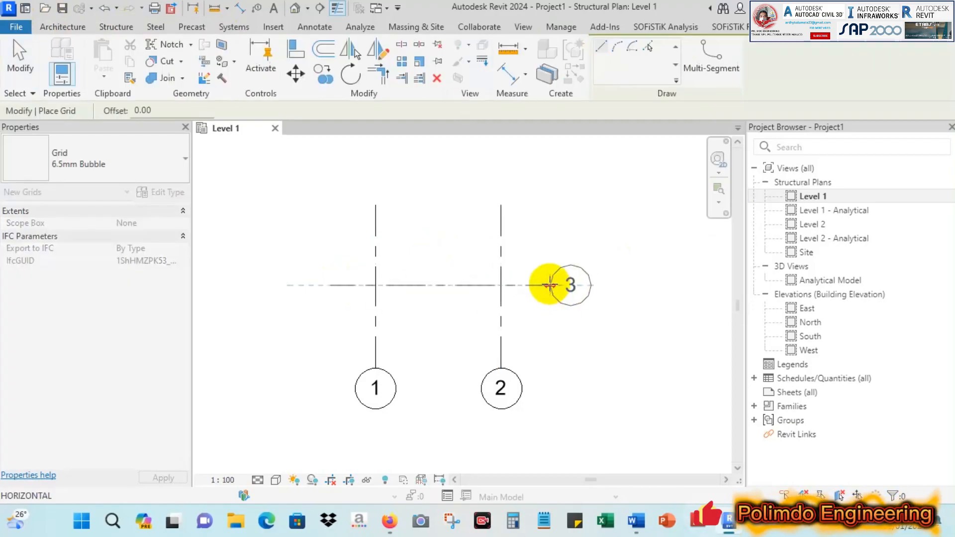
left_click(548, 286)
key("Escape")
Step: Rename the horizontal grid as A1
scroll(562, 300, "up", 1)
double_click(576, 284)
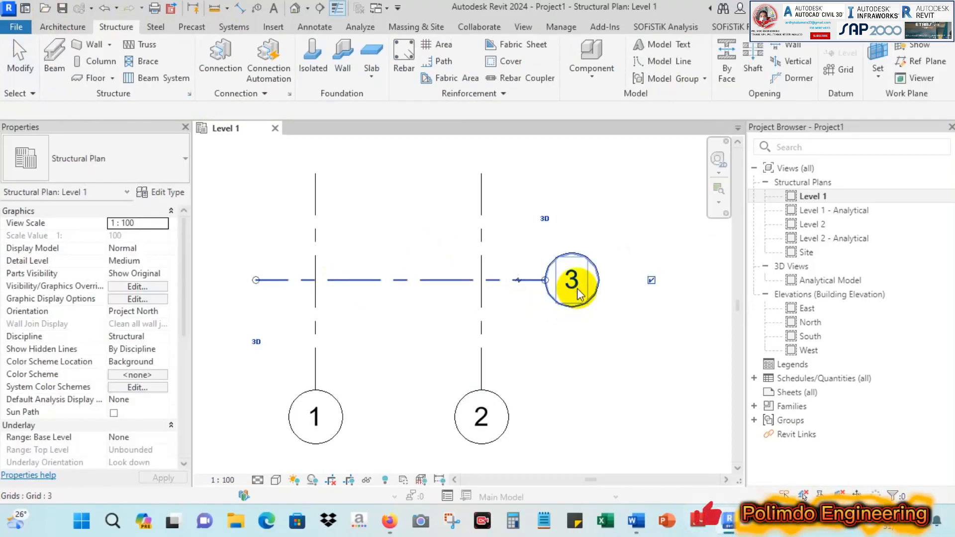
key("Caps_Lock")
type("A")
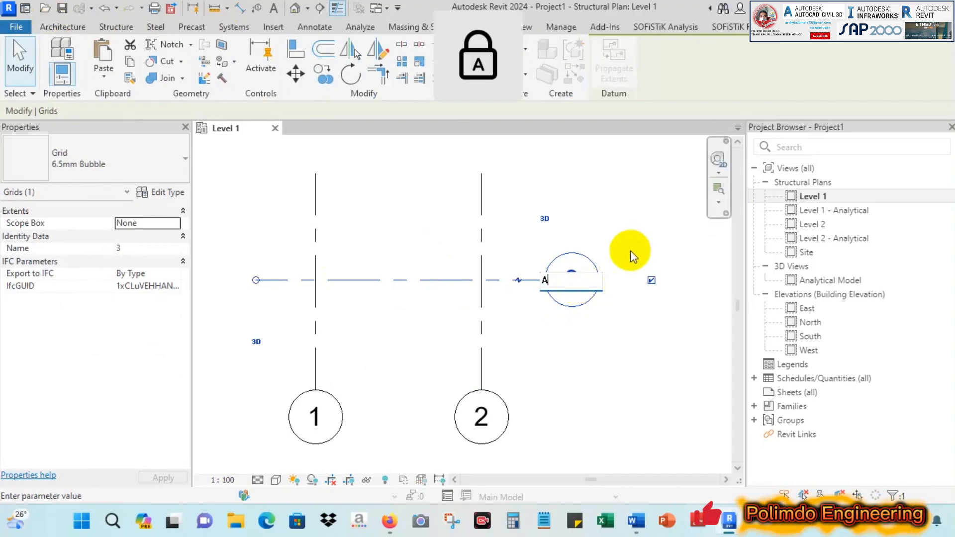
key("Caps_Lock")
type("1")
key("Return")
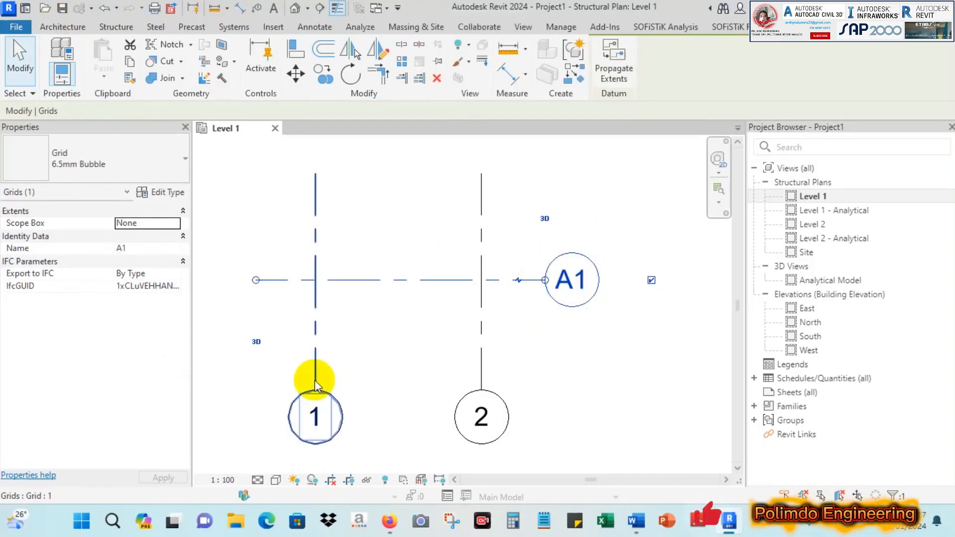
left_click(595, 345)
Step: Set the Level 1 plan's view scale to 1:50
scroll(595, 345, "down", 1)
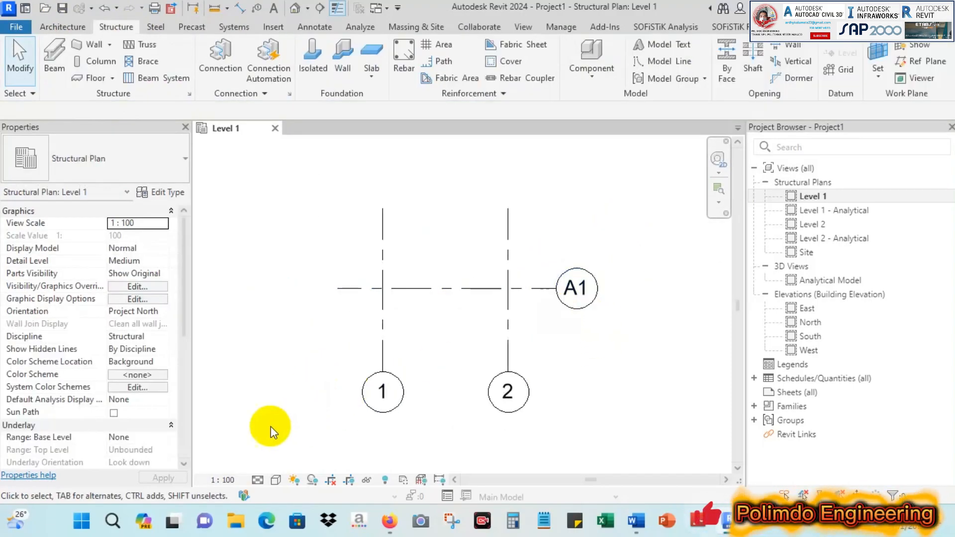
left_click(219, 480)
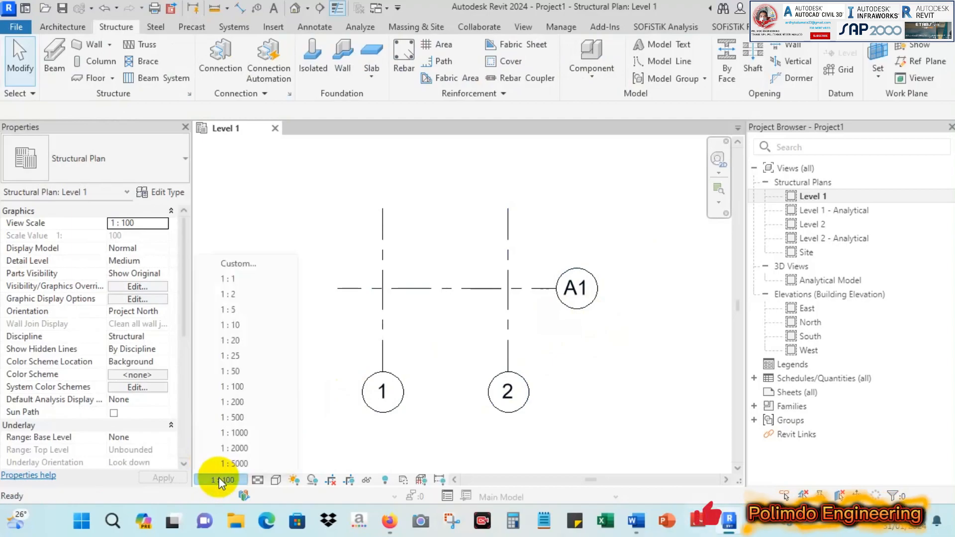
left_click(231, 371)
middle_click_drag(569, 352, 604, 394)
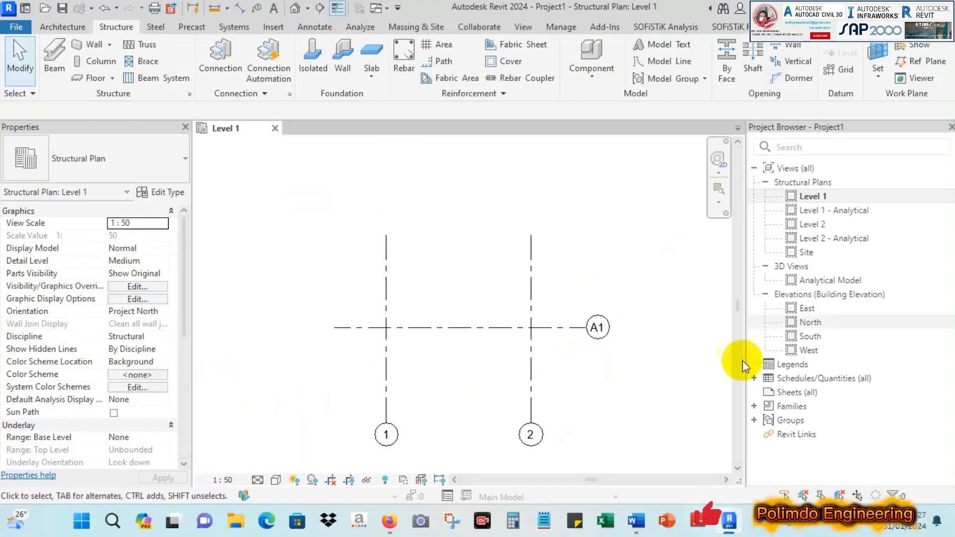
scroll(453, 305, "down", 1)
middle_click_drag(453, 306, 453, 294)
scroll(421, 328, "up", 1)
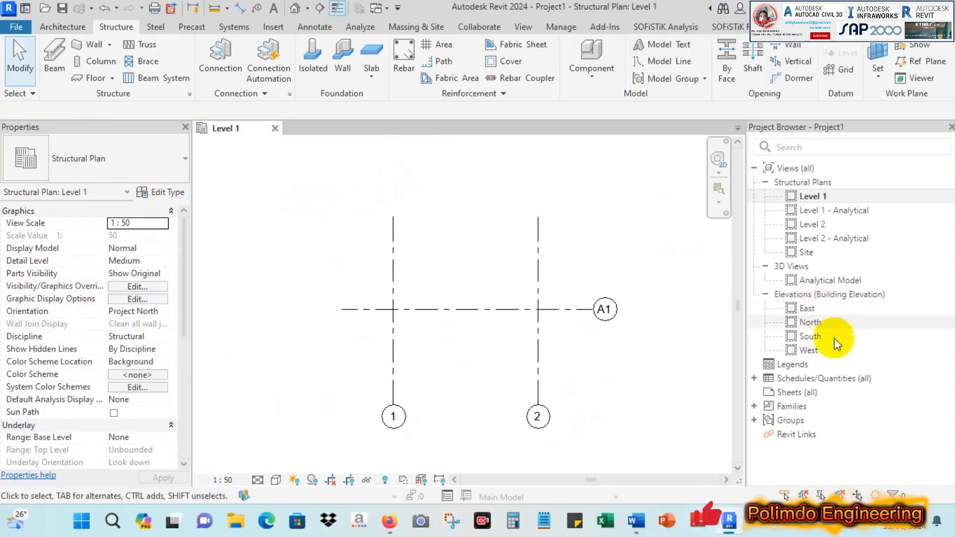
Step: Open the East elevation and shorten the level lines together, bringing their head ends to just beyond grid A1
left_click(808, 299)
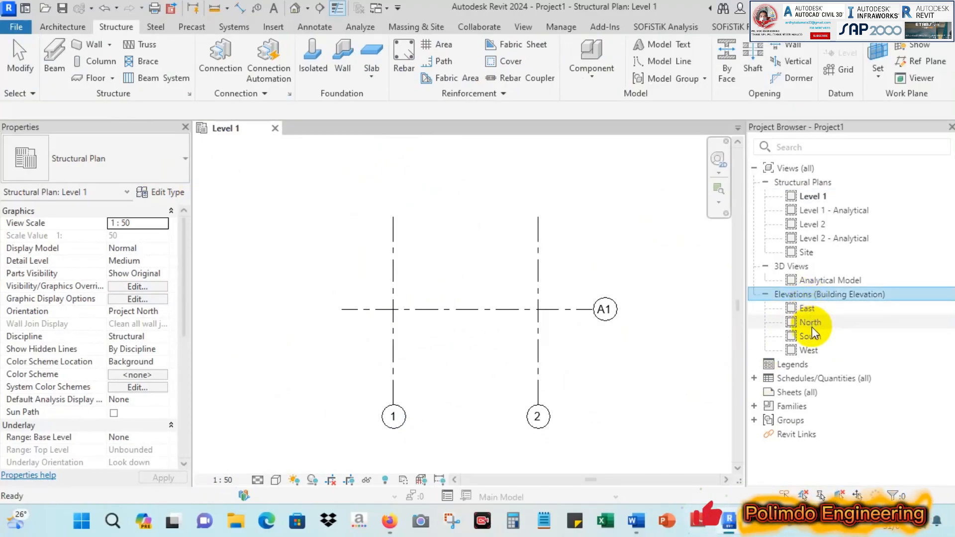
double_click(809, 309)
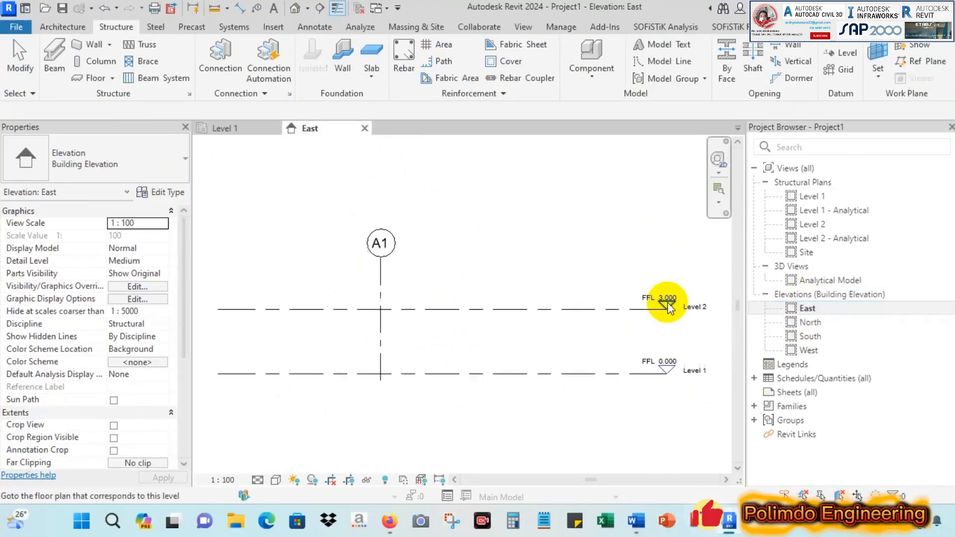
left_click(554, 319)
left_click_drag(666, 310, 432, 337)
left_click(422, 341)
scroll(530, 259, "up", 4)
scroll(539, 241, "up", 1)
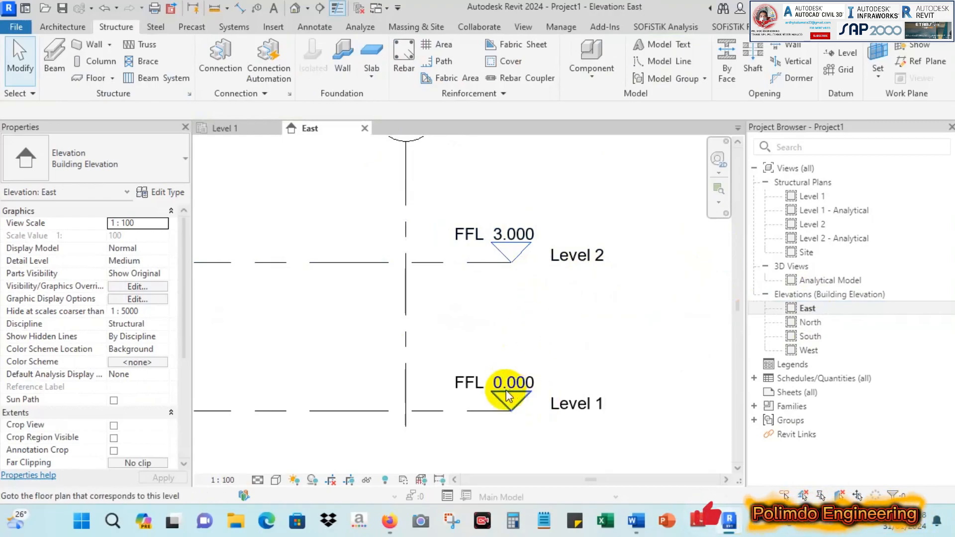
scroll(607, 391, "down", 2)
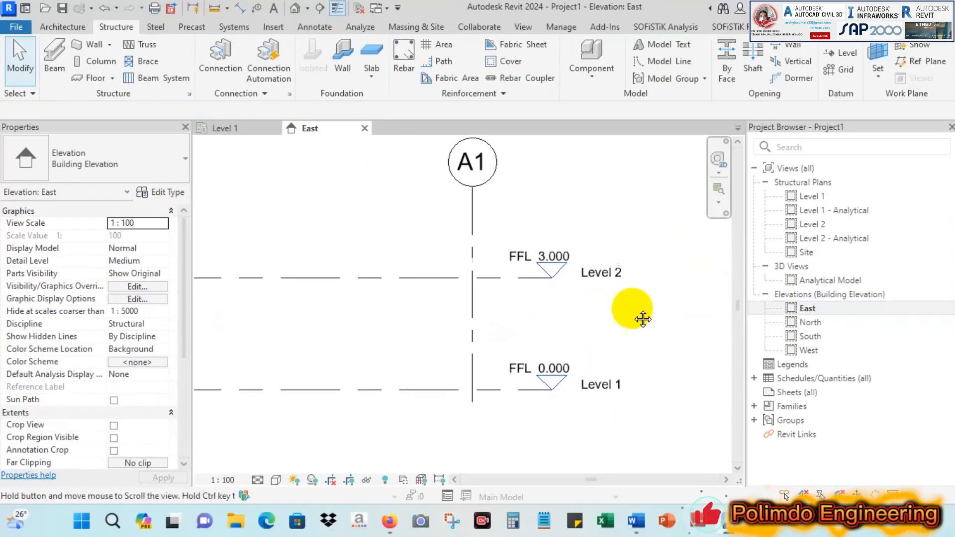
Step: Set the height of Level 2 above Level 1 to 500 cm
left_click(467, 281)
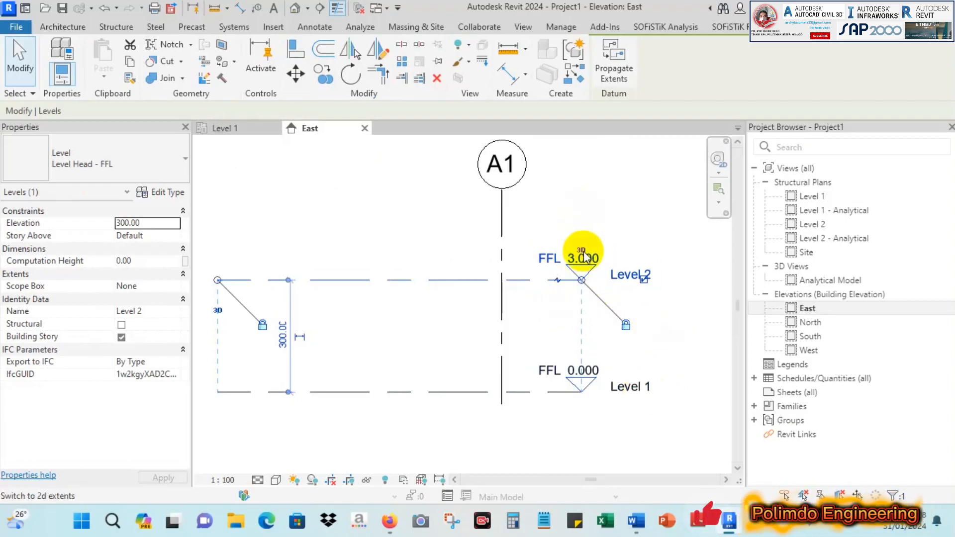
scroll(529, 322, "up", 1)
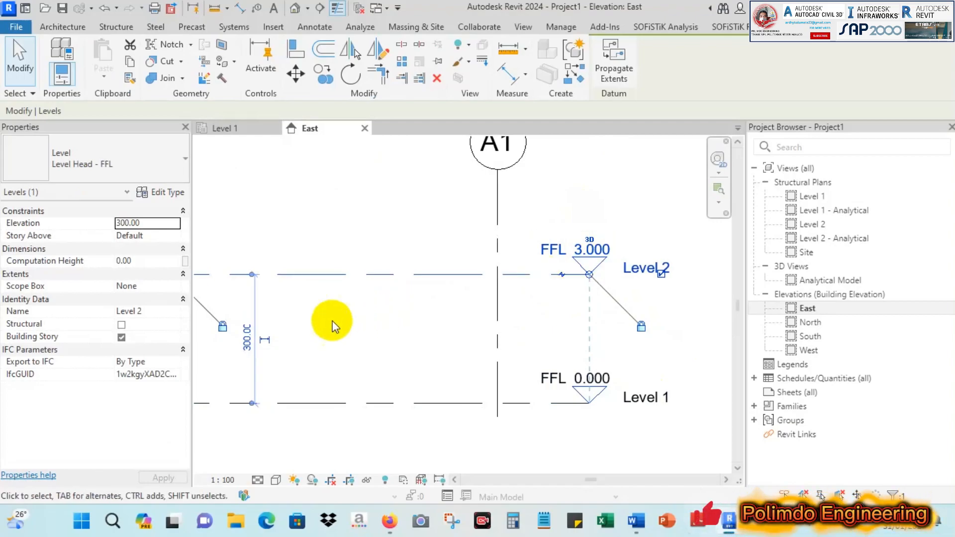
middle_click_drag(318, 359, 383, 351)
left_click(307, 338)
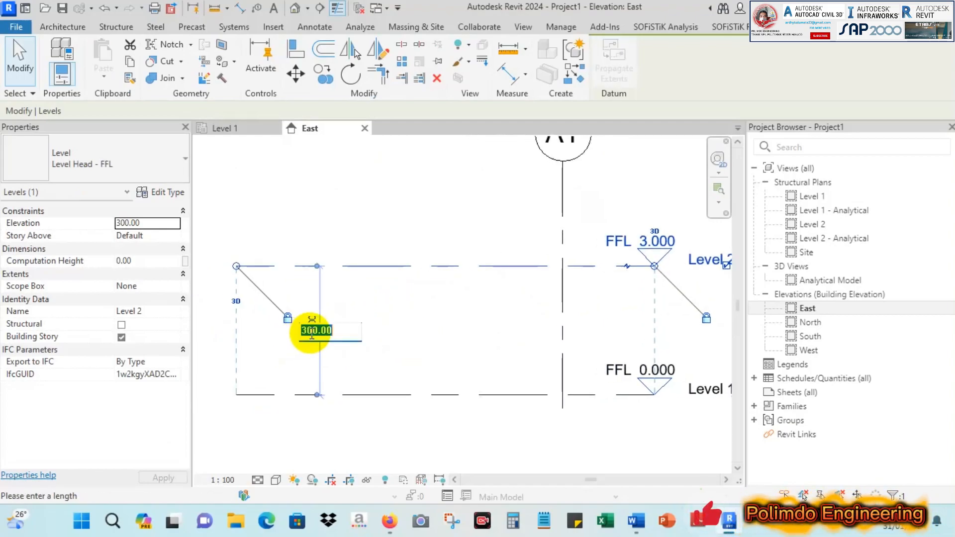
type("500")
key("Return")
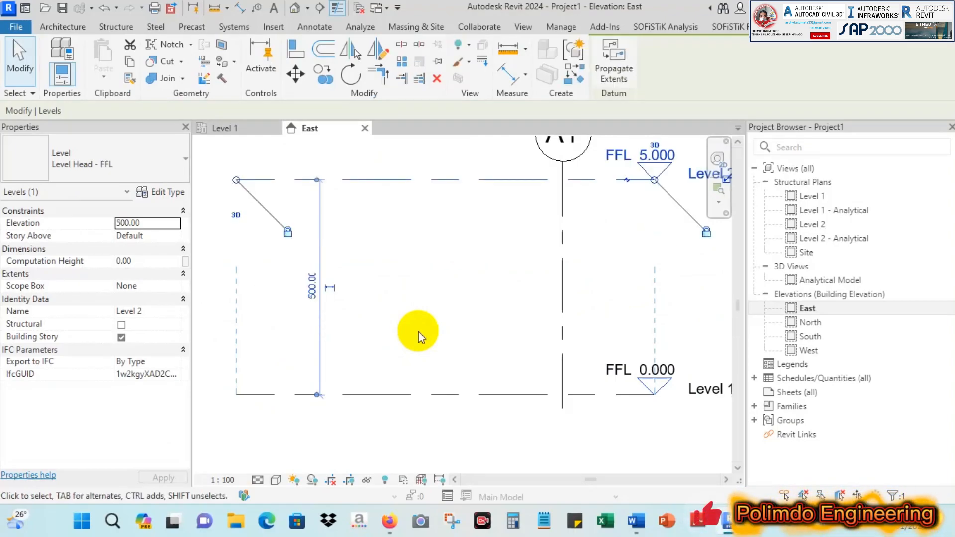
Step: Set the height of Level 2 above Level 1 to 400 cm
scroll(431, 334, "down", 2)
middle_click_drag(405, 314, 475, 329)
left_click(350, 329)
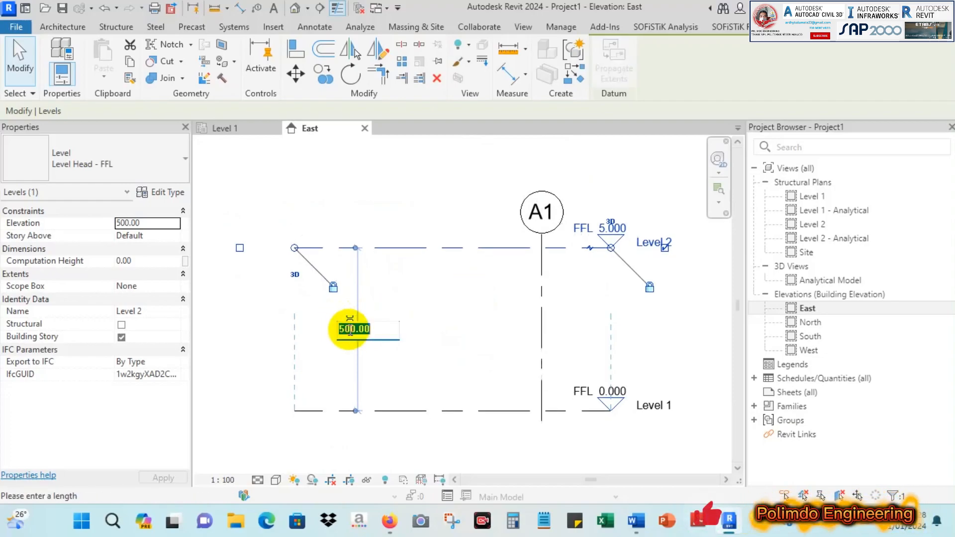
type("400")
key("Return")
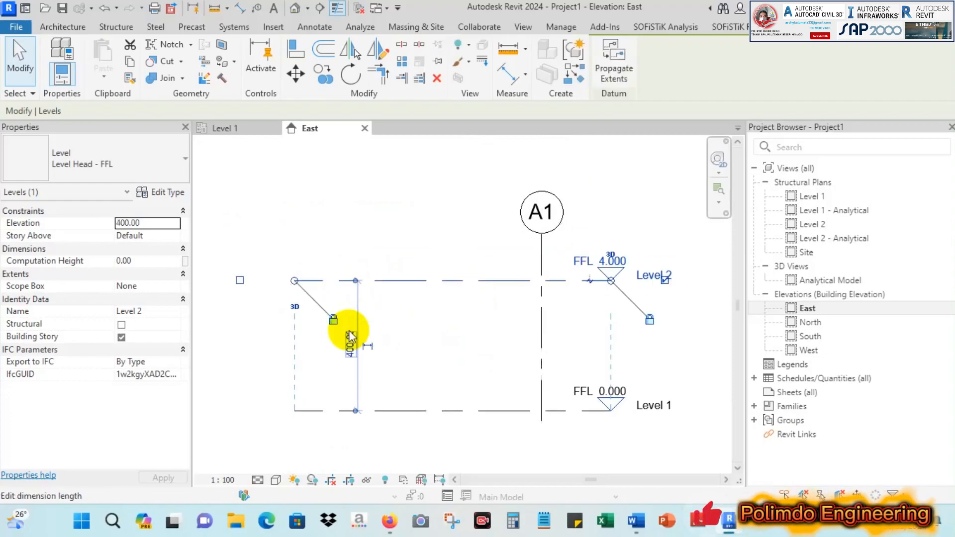
left_click(348, 331)
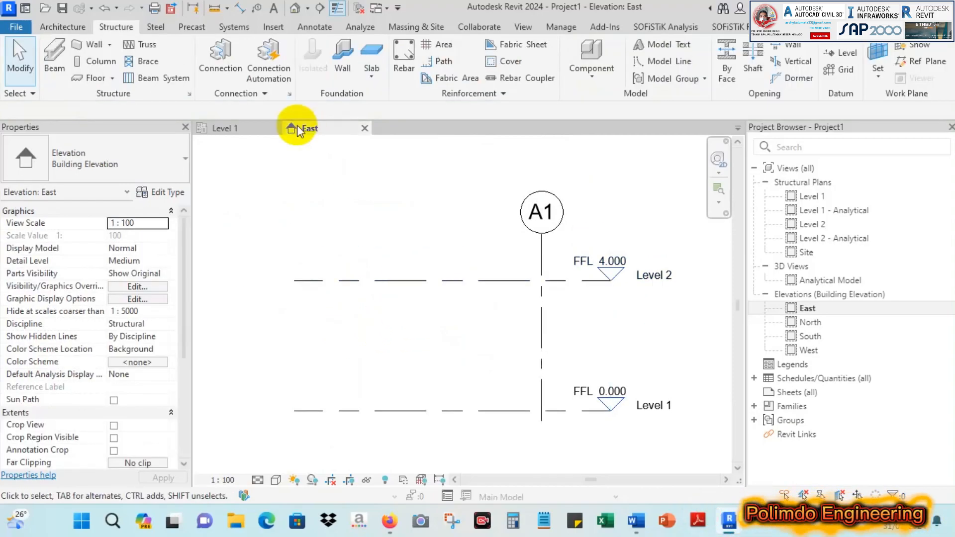
Step: Return to the Level 1 plan, start placing a structural column, and review the available column types
left_click(251, 127)
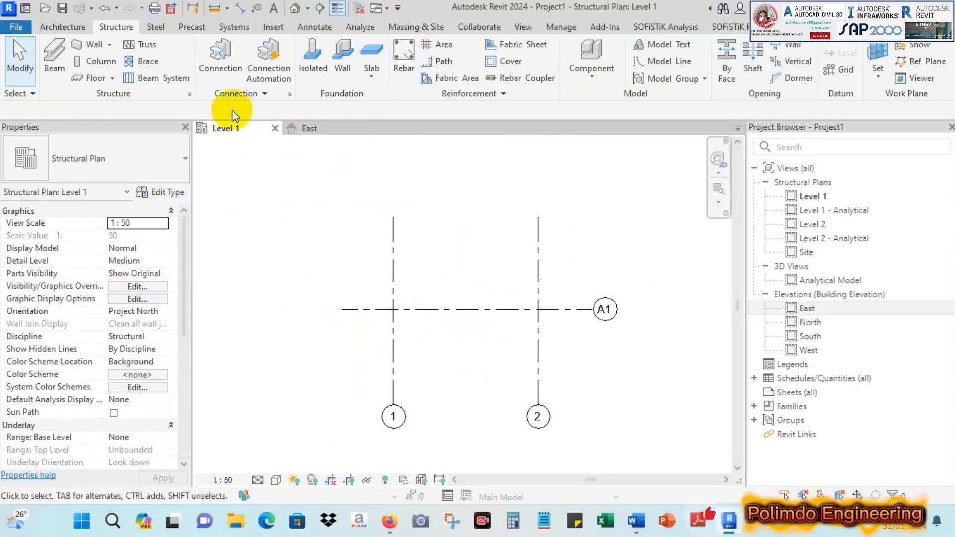
left_click(109, 62)
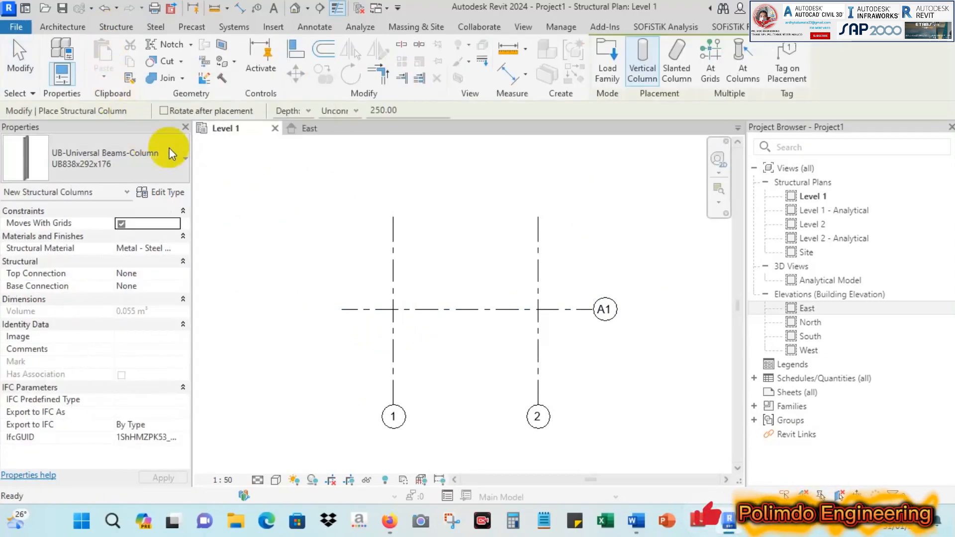
left_click(129, 166)
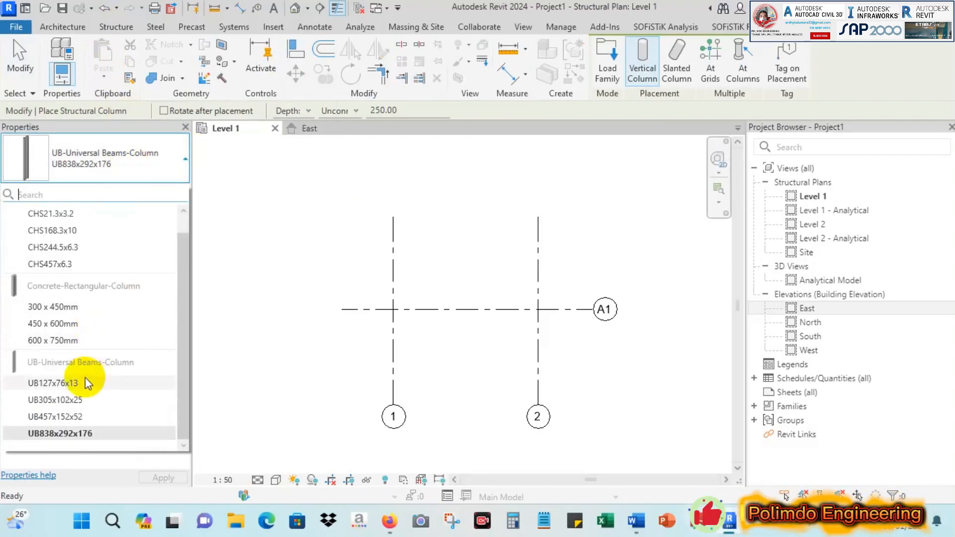
scroll(83, 283, "up", 1)
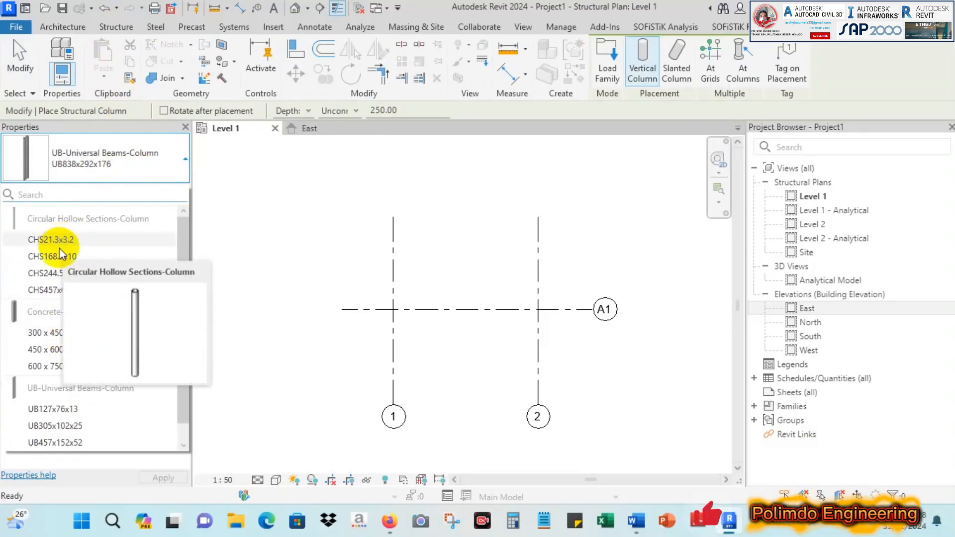
scroll(62, 370, "down", 1)
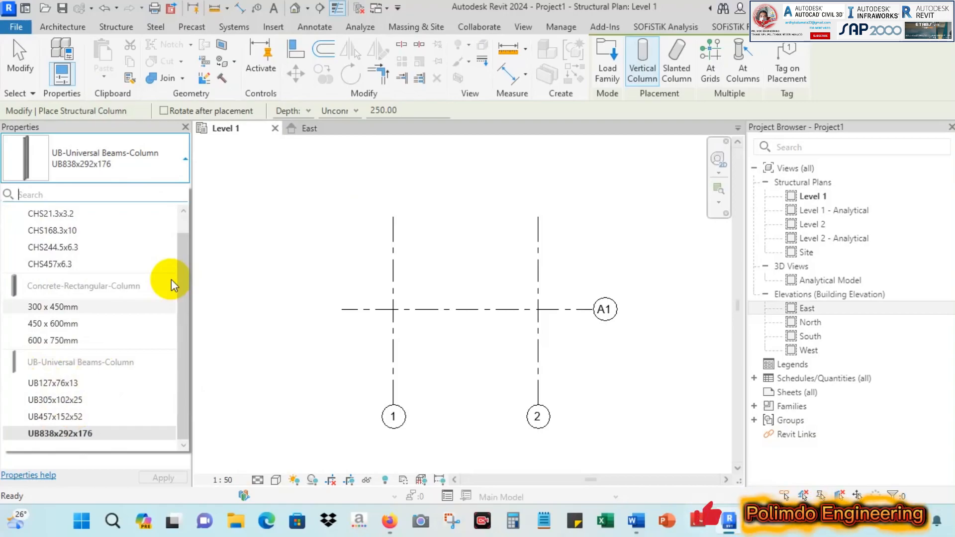
Step: Switch to Firefox to look at the unanswered channel comments in YouTube Studio, and return to Revit
left_click(388, 522)
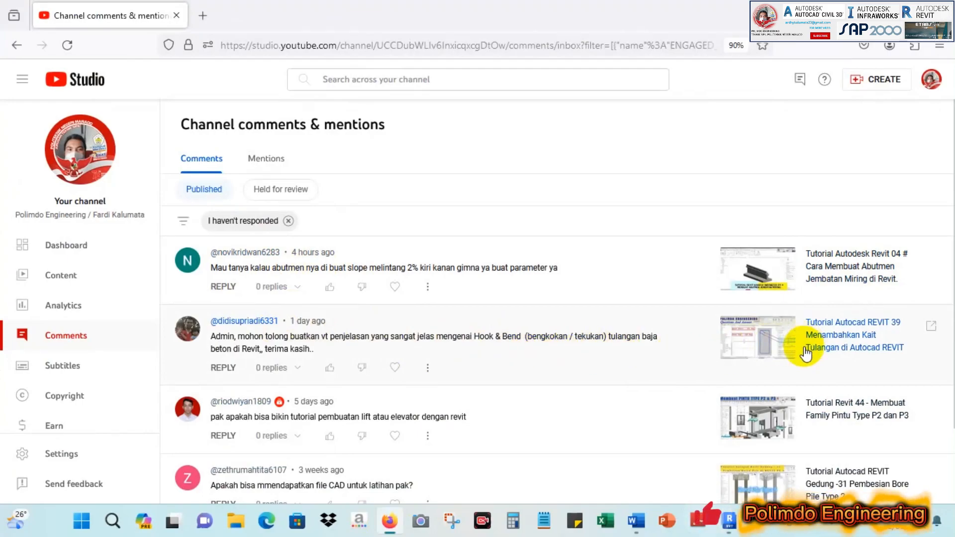
left_click(874, 14)
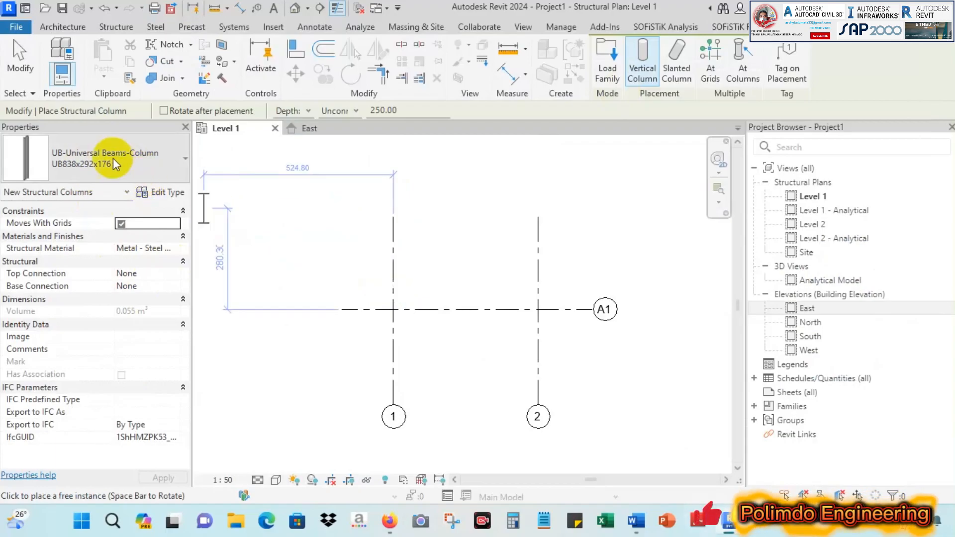
Step: Place 300 x 450mm Concrete-Rectangular-Column columns at the intersections of grid A1 with grids 1 and 2
left_click(100, 150)
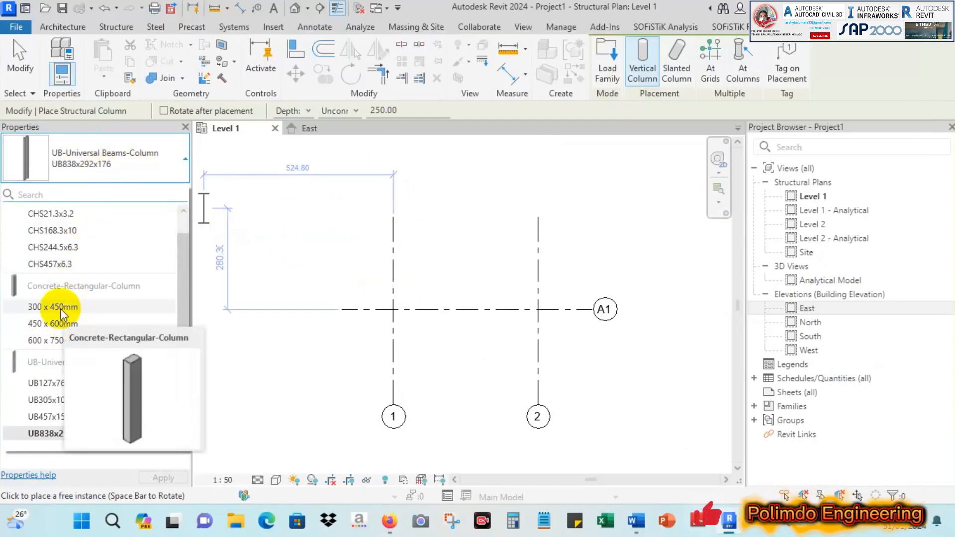
left_click(63, 313)
scroll(408, 303, "up", 3)
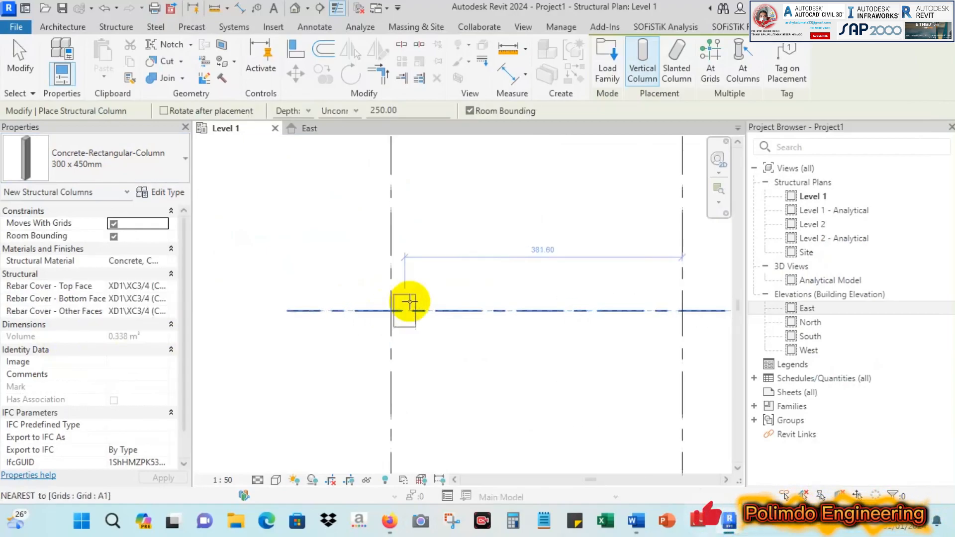
left_click(390, 311)
scroll(575, 313, "down", 2)
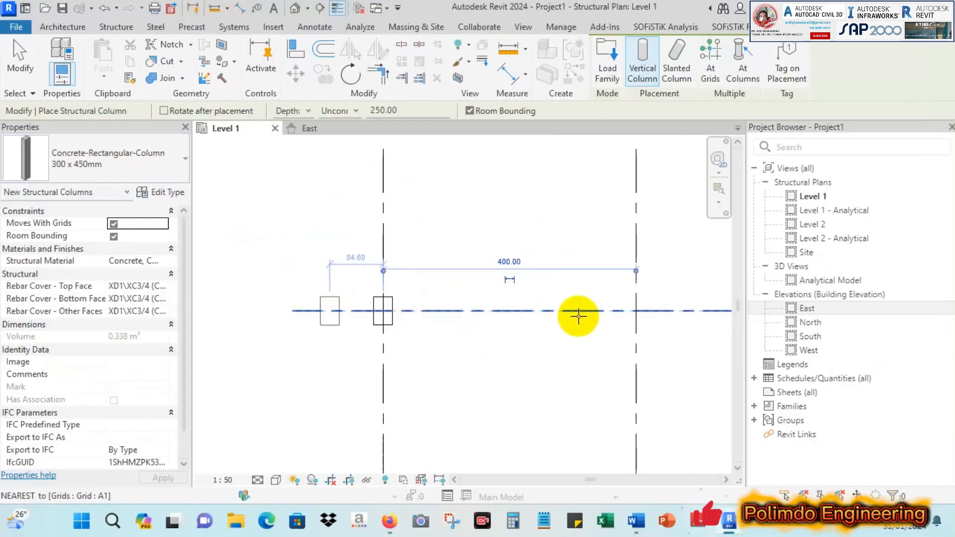
left_click(597, 310)
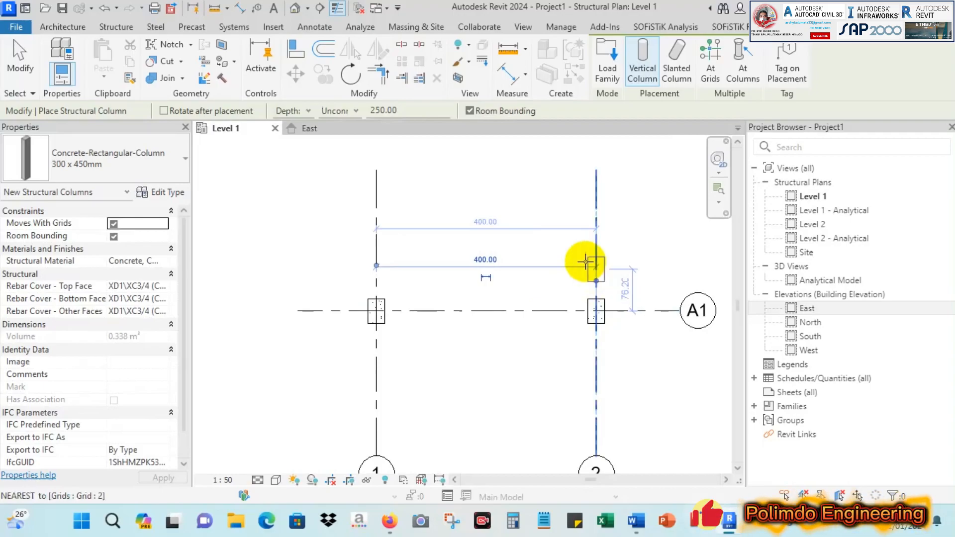
key("Escape")
key("Escape")
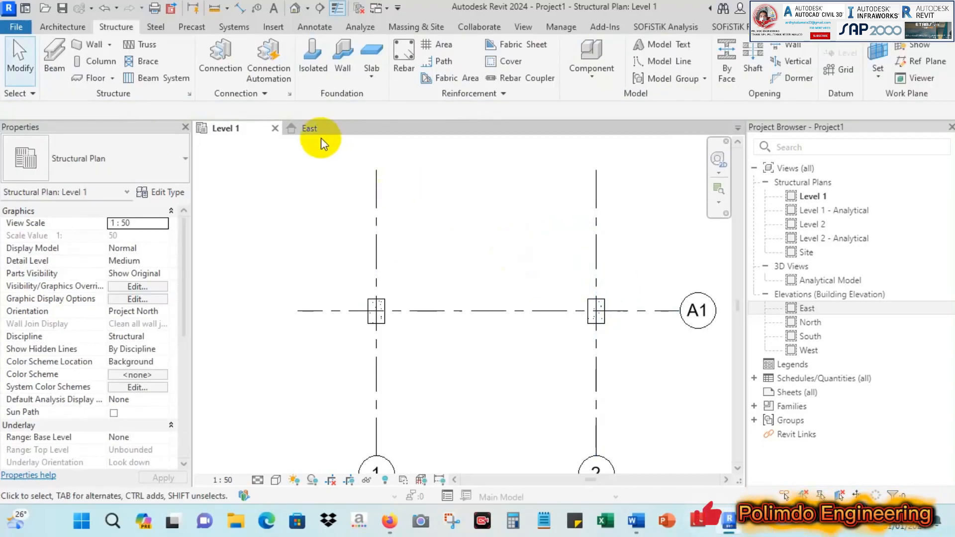
Step: Check the placed columns in the East elevation and open the North elevation
left_click(309, 128)
middle_click_drag(543, 394, 464, 256)
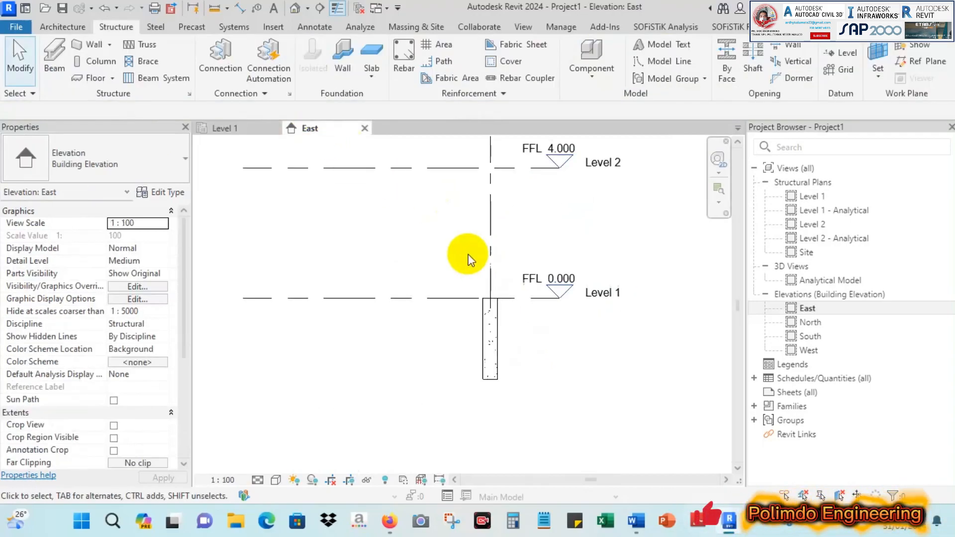
scroll(467, 308, "down", 1)
middle_click_drag(588, 340, 574, 355)
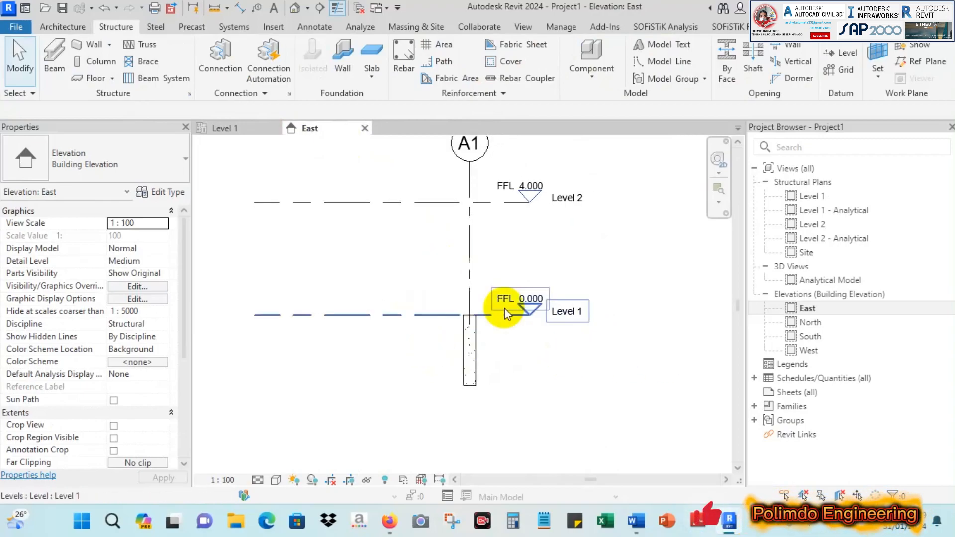
double_click(811, 322)
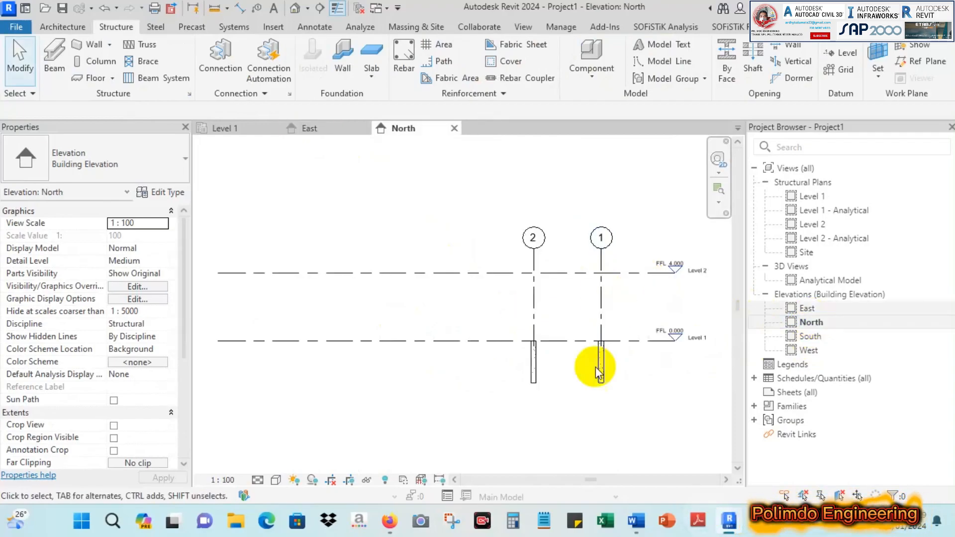
Step: Shorten the Level 1 and Level 2 lines in the North elevation so they end closer to grid 2
scroll(595, 367, "up", 2)
middle_click_drag(656, 385, 609, 391)
left_click(409, 243)
scroll(410, 244, "down", 3)
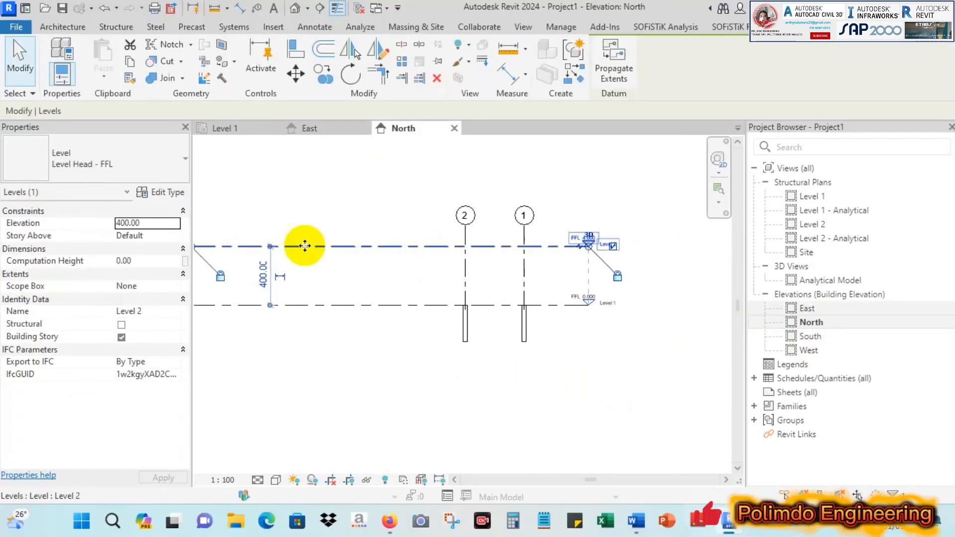
scroll(267, 251, "down", 2)
left_click_drag(212, 248, 367, 251)
scroll(461, 273, "up", 4)
left_click(494, 279)
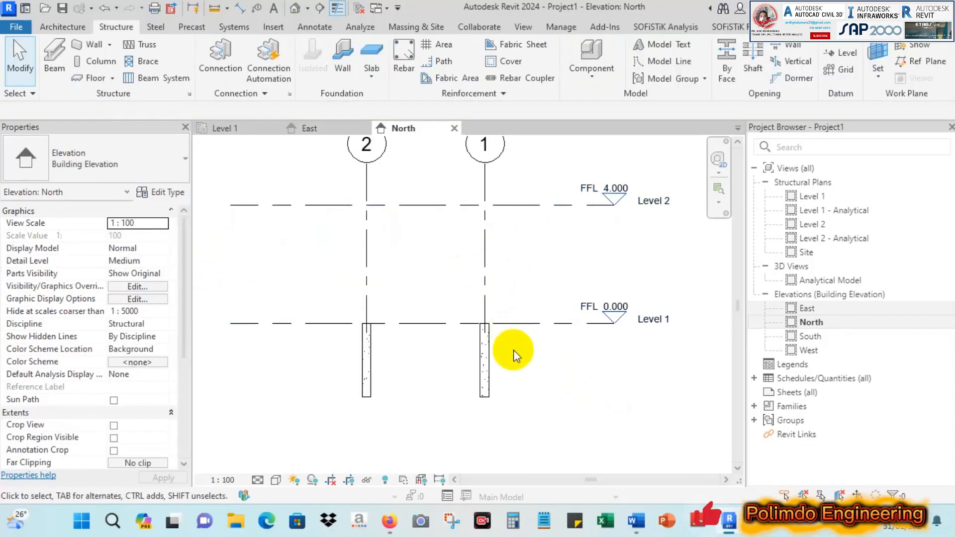
Step: Try to shift the column on grid 1 upward directly in the North elevation
scroll(513, 350, "down", 1)
left_click(493, 356)
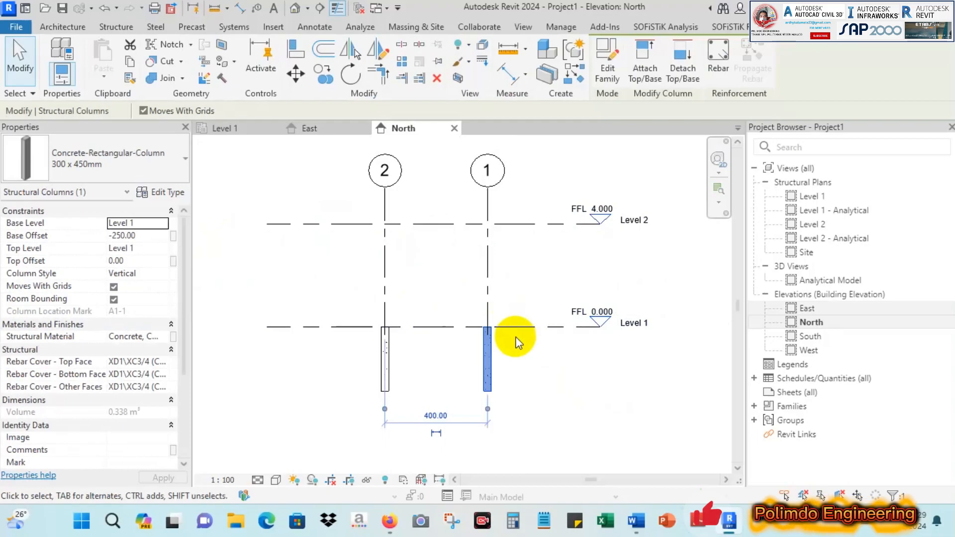
mouse_move(487, 359)
left_mouse_down()
mouse_move(488, 266)
mouse_move(520, 324)
mouse_move(512, 230)
mouse_move(496, 350)
mouse_move(486, 215)
mouse_move(490, 341)
left_mouse_up()
left_click(518, 389)
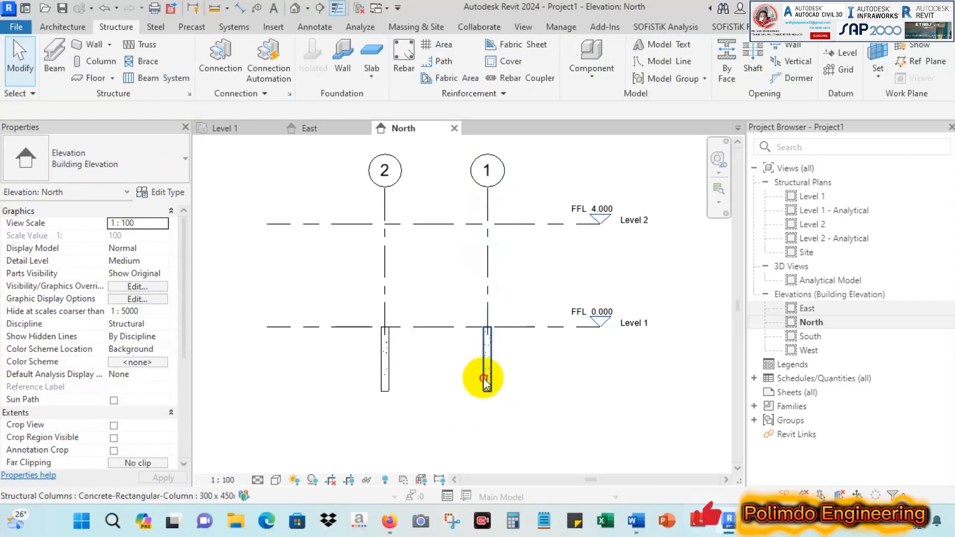
left_click(486, 375)
left_click_drag(494, 382, 501, 288)
Step: Try to raise the grid 1 column with the Move tool, and undo the column's displacement
left_click(297, 74)
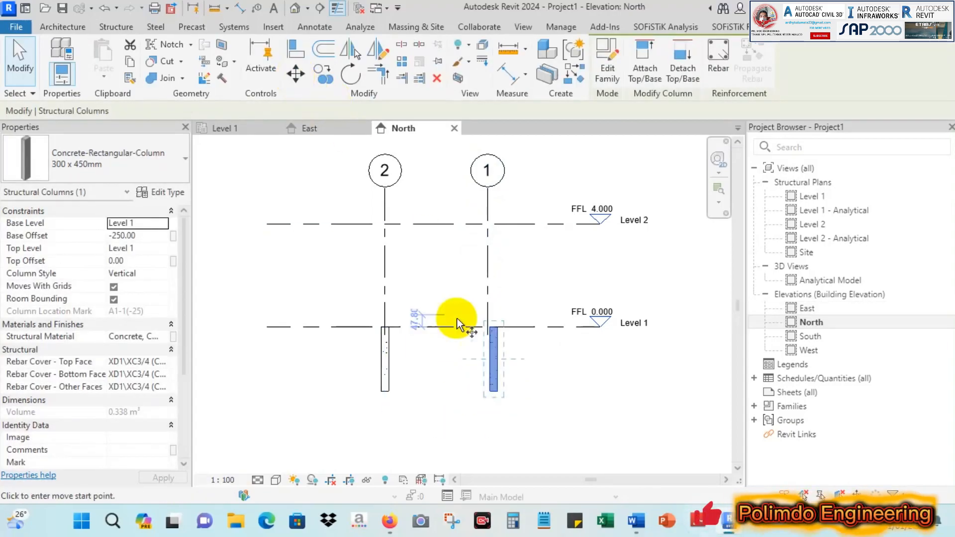
left_click(507, 388)
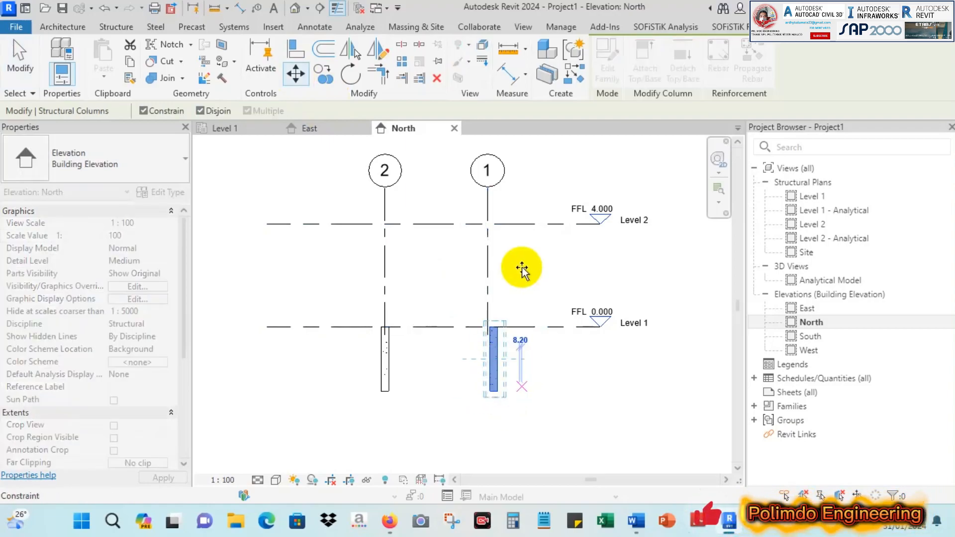
left_click(507, 264)
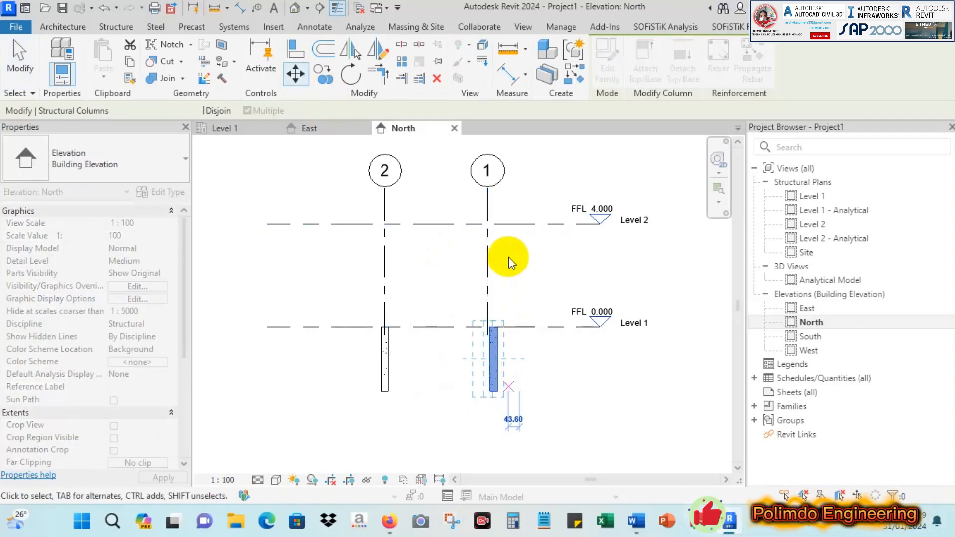
key("Escape")
key("ctrl+z")
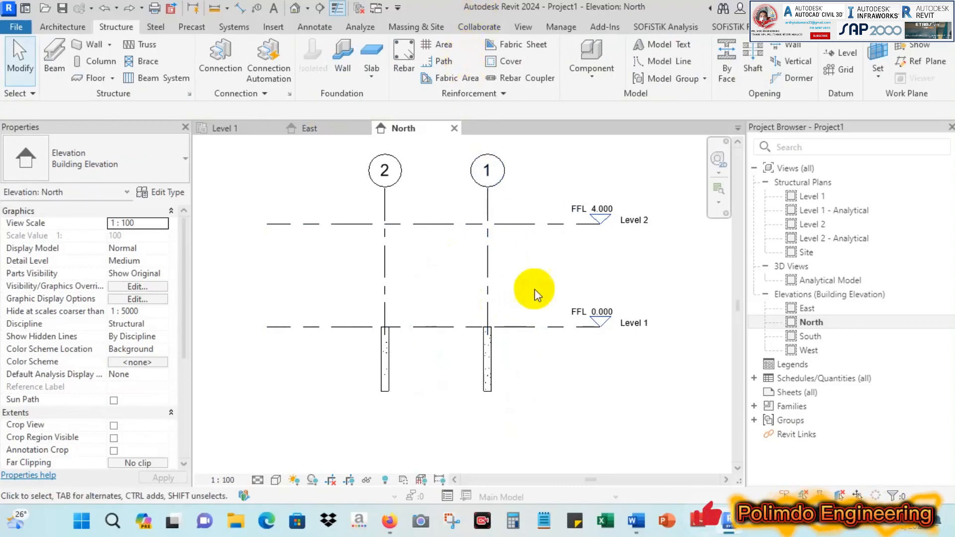
middle_click_drag(551, 273, 560, 285)
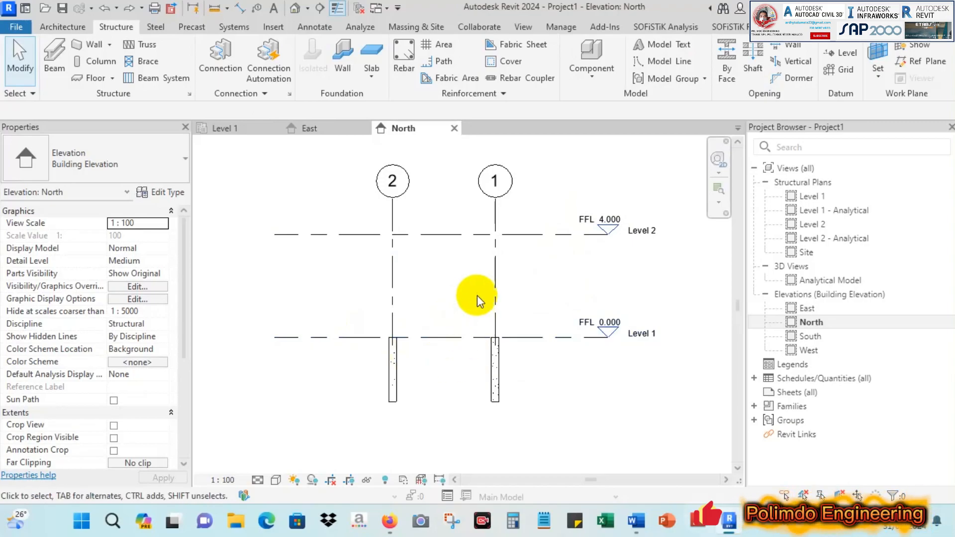
left_click(497, 385)
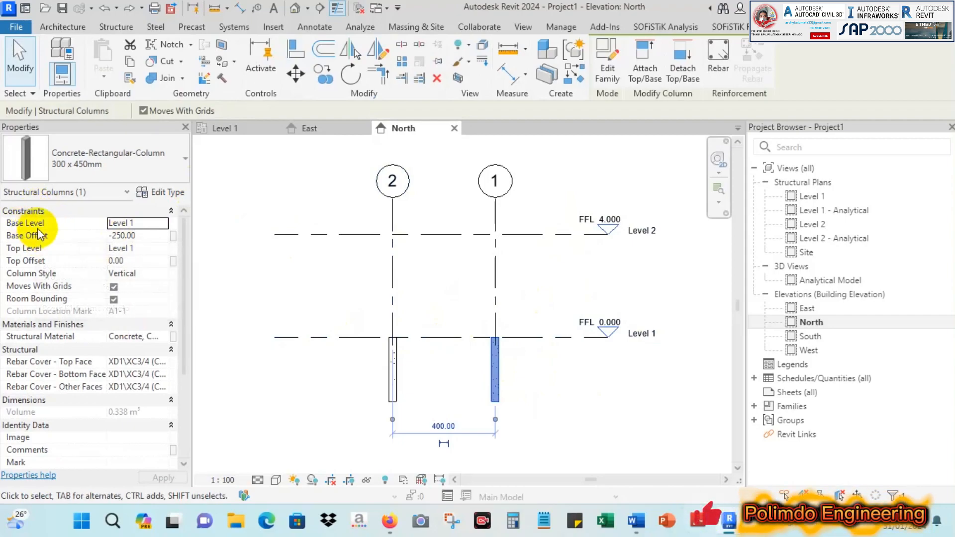
key("super+l")
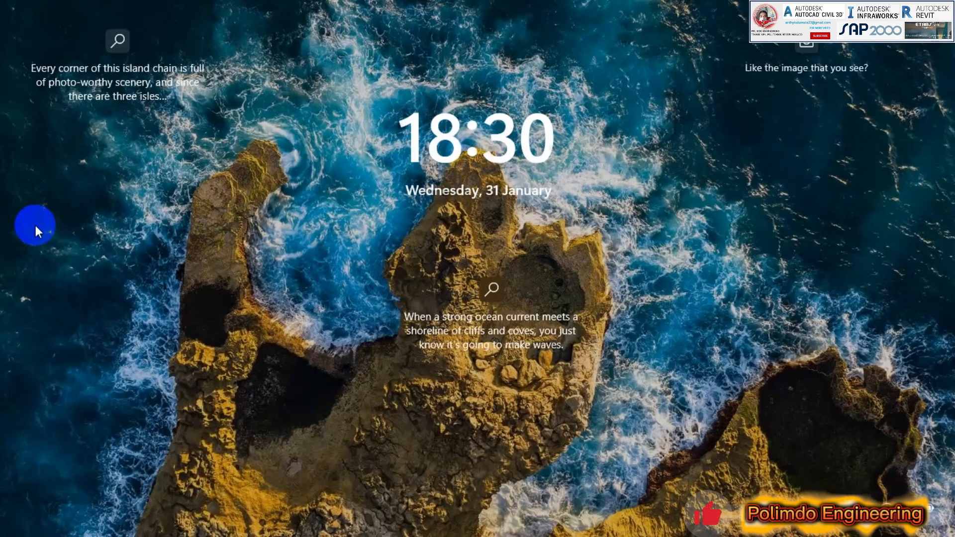
left_click(35, 225)
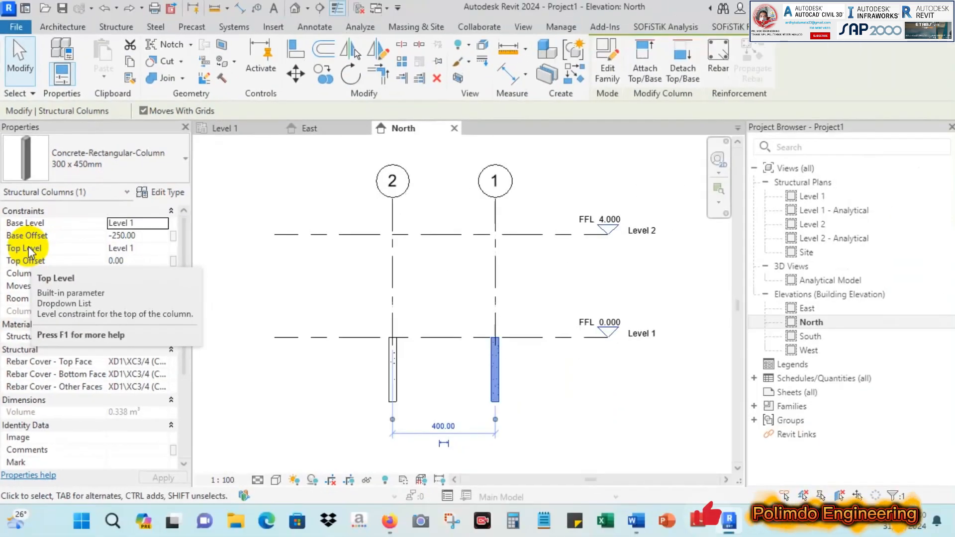
Step: Set the top level of the column on grid 1 to Level 2
left_click(460, 302)
left_click(494, 372)
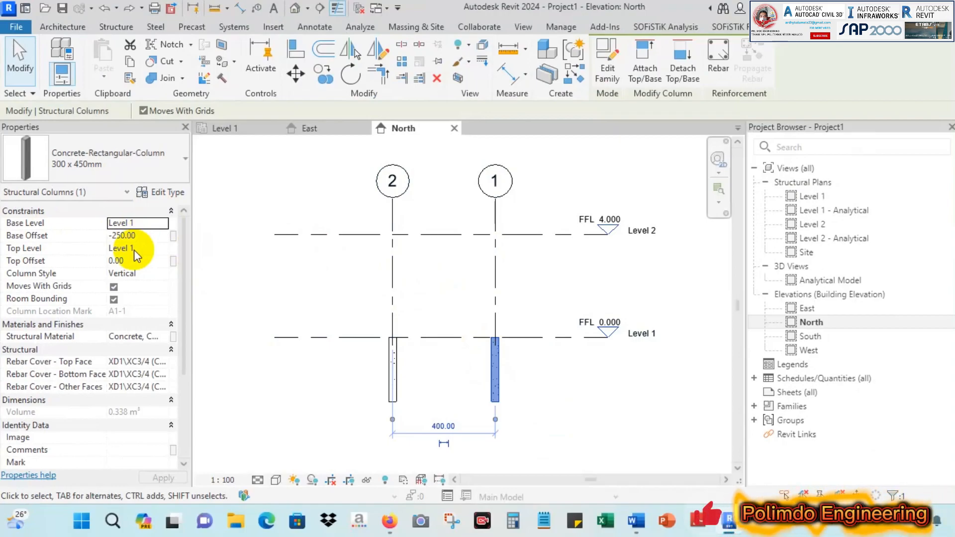
left_click(154, 250)
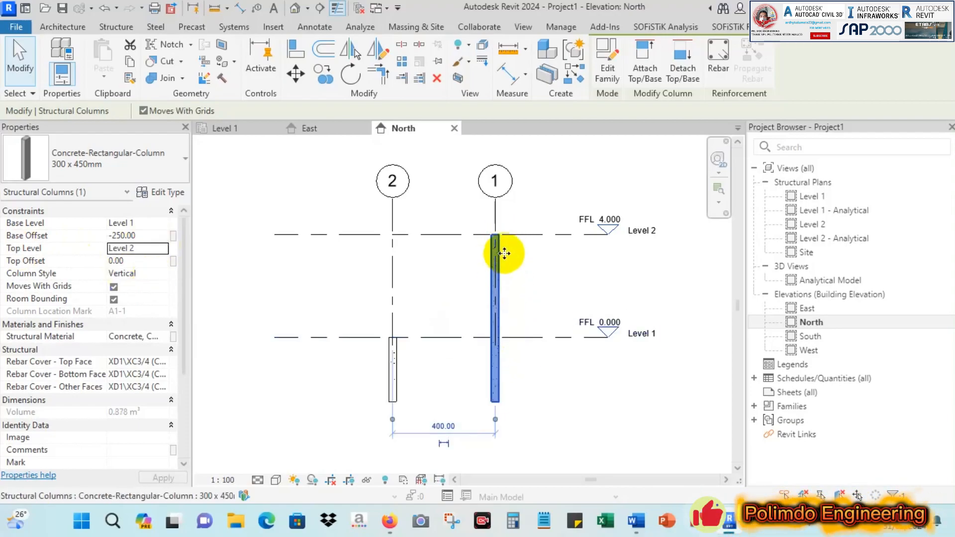
scroll(517, 298, "up", 1)
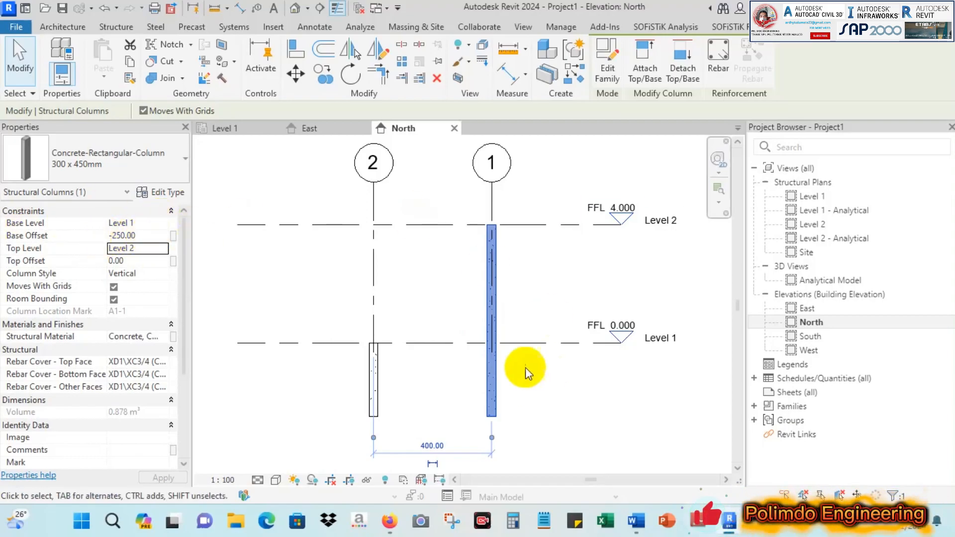
left_click(522, 380)
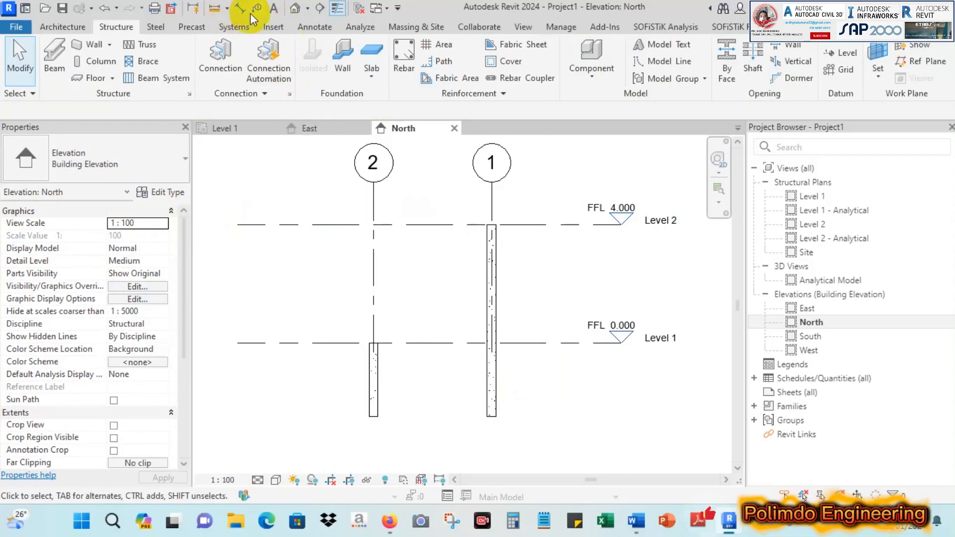
Step: Measure how far the grid 1 column extends below Level 1
left_click(215, 8)
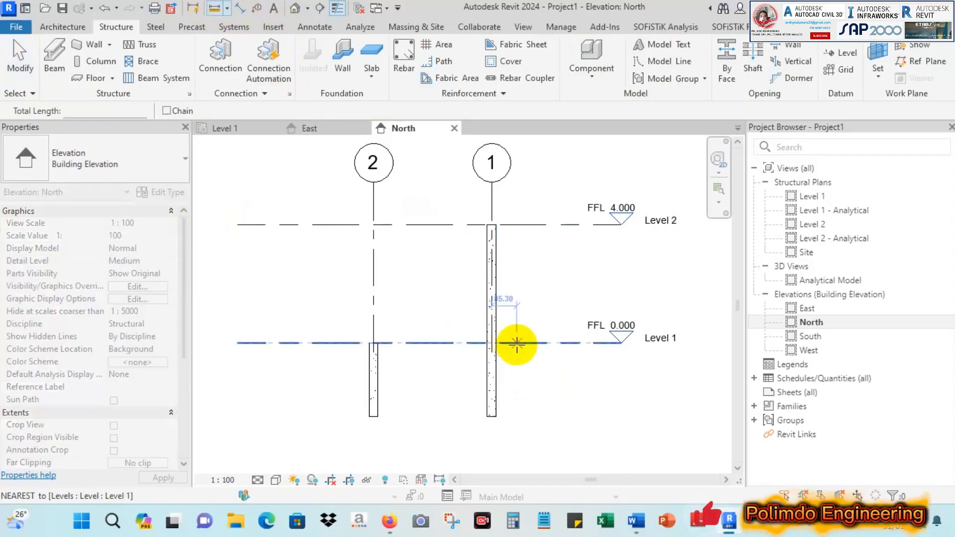
scroll(496, 348, "up", 2)
left_click(496, 343)
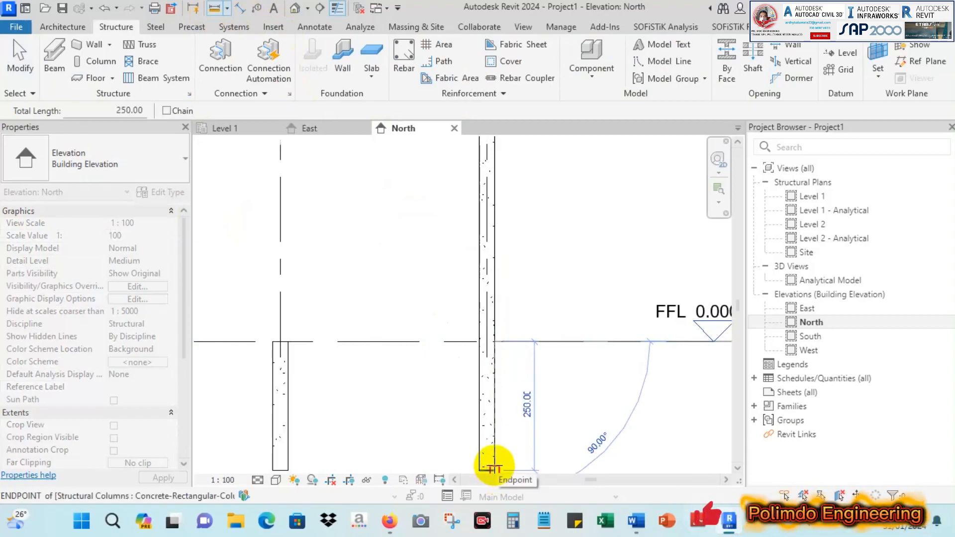
scroll(500, 358, "down", 3)
key("Escape")
key("Escape")
Step: Set the base offset of the grid 1 column to 0
left_click(503, 390)
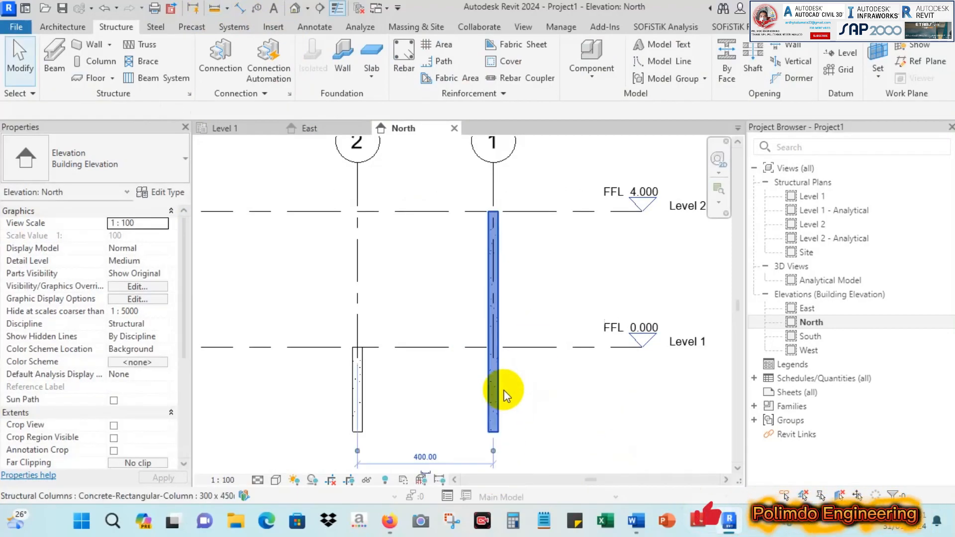
left_click(149, 237)
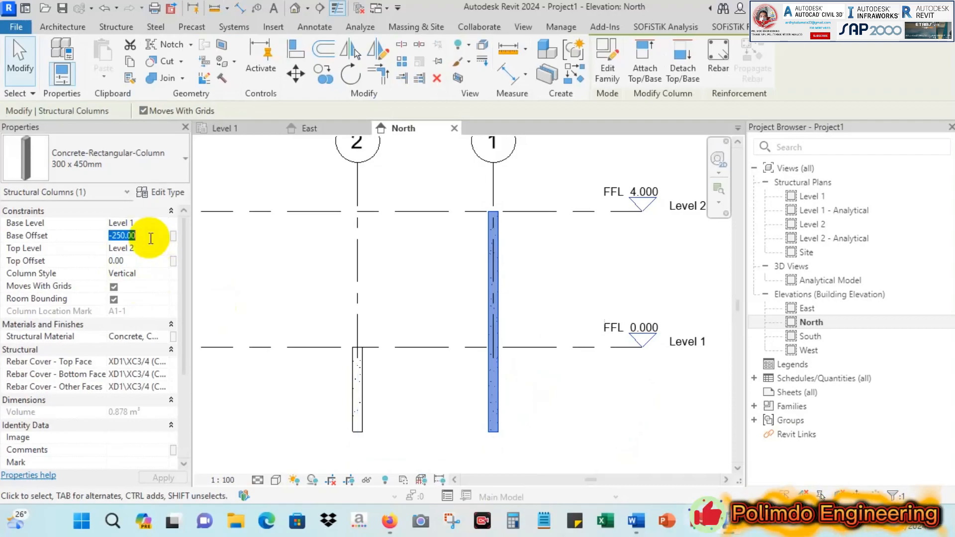
type("0")
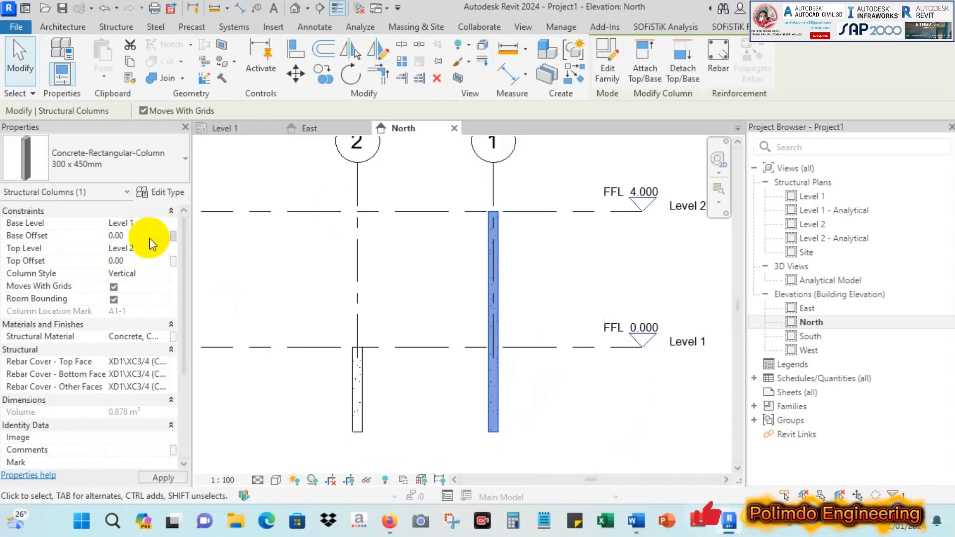
key("Escape")
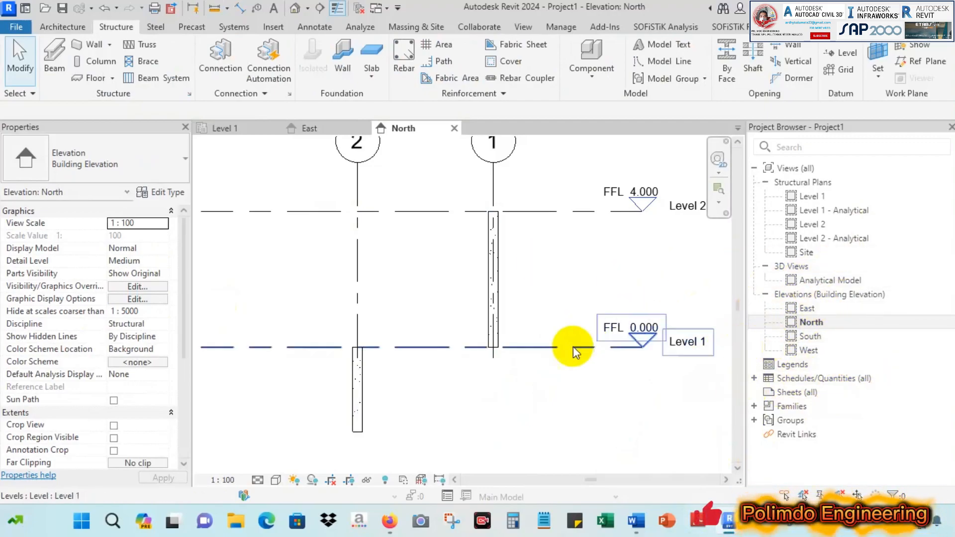
Step: Set the column on grid 2 to top level Level 2 and base offset 0
scroll(572, 346, "down", 3)
scroll(448, 385, "up", 2)
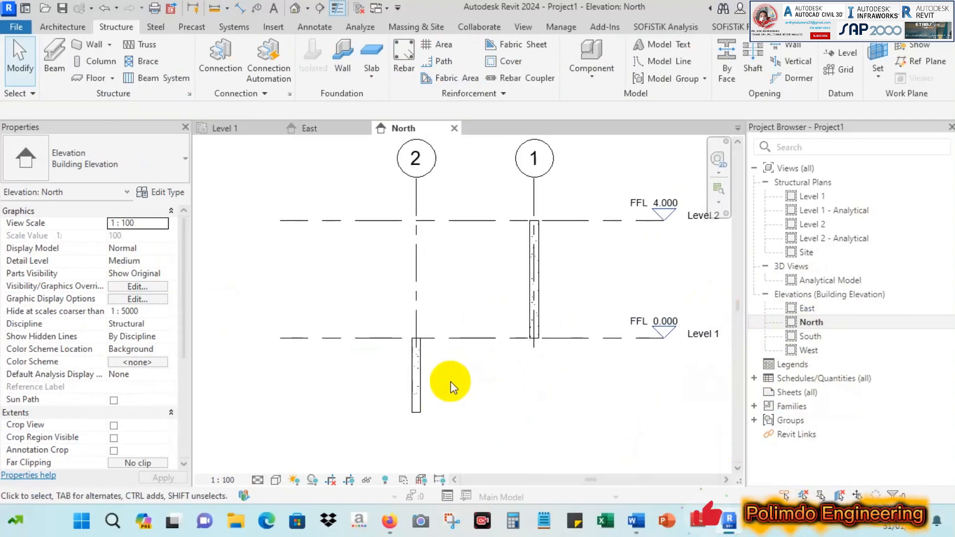
left_click(417, 374)
left_click(159, 228)
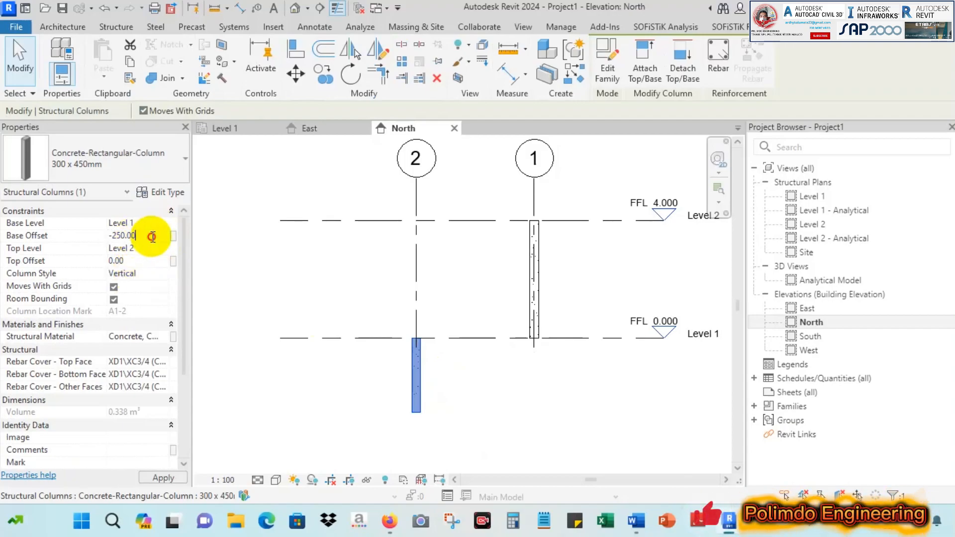
left_click_drag(151, 237, 89, 243)
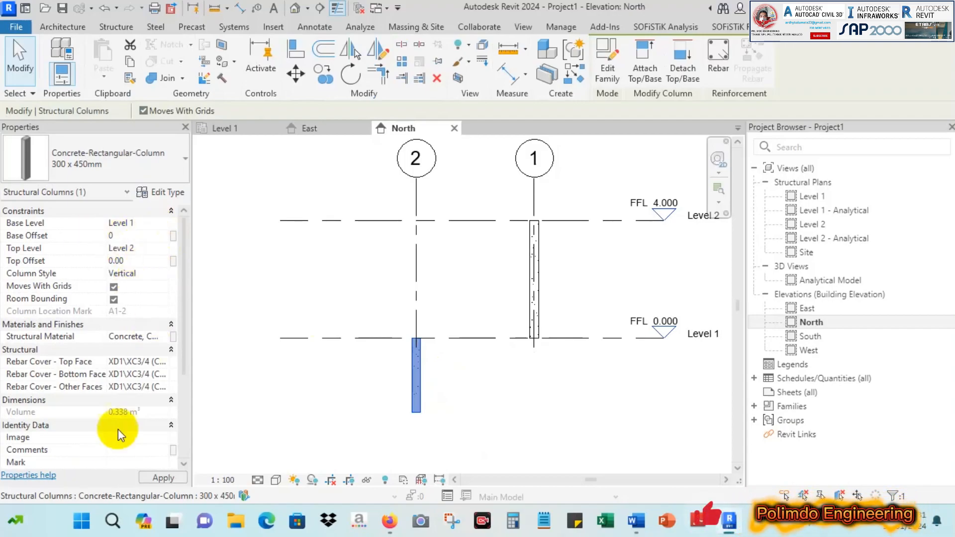
type("0")
left_click(152, 474)
left_click(497, 359)
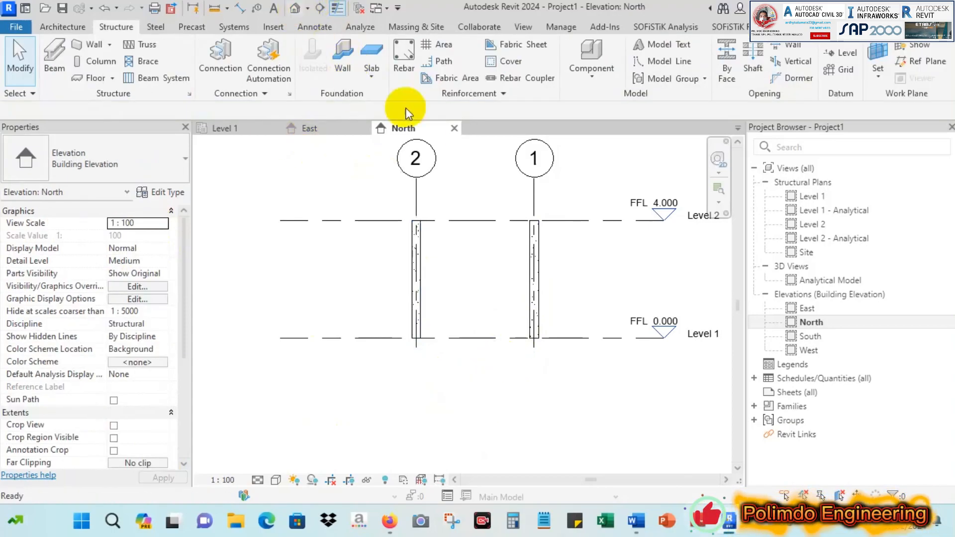
Step: Open the default 3D view and inspect both columns up close
key("3")
key("d")
scroll(544, 372, "up", 5)
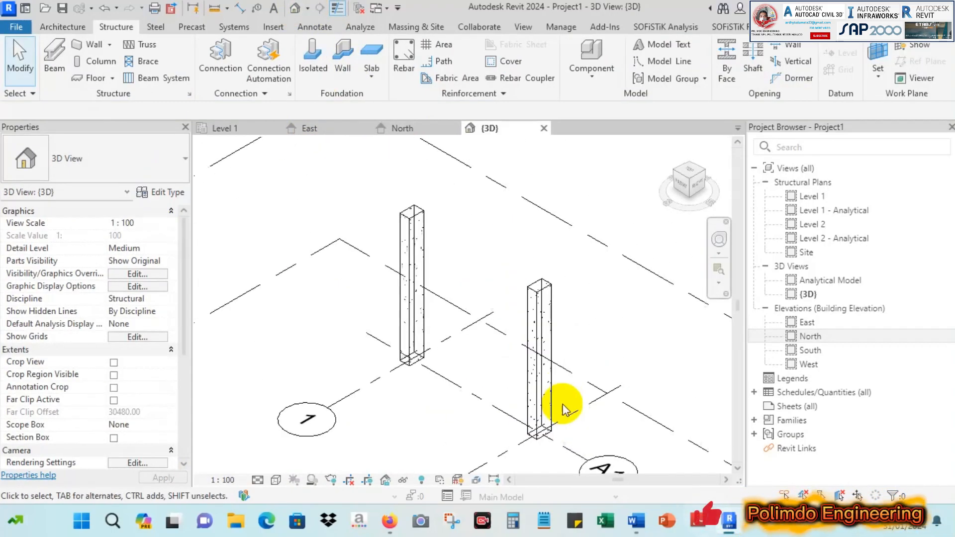
Step: Check both columns in the 3D, East, North and Level 1 views
scroll(562, 409, "down", 3)
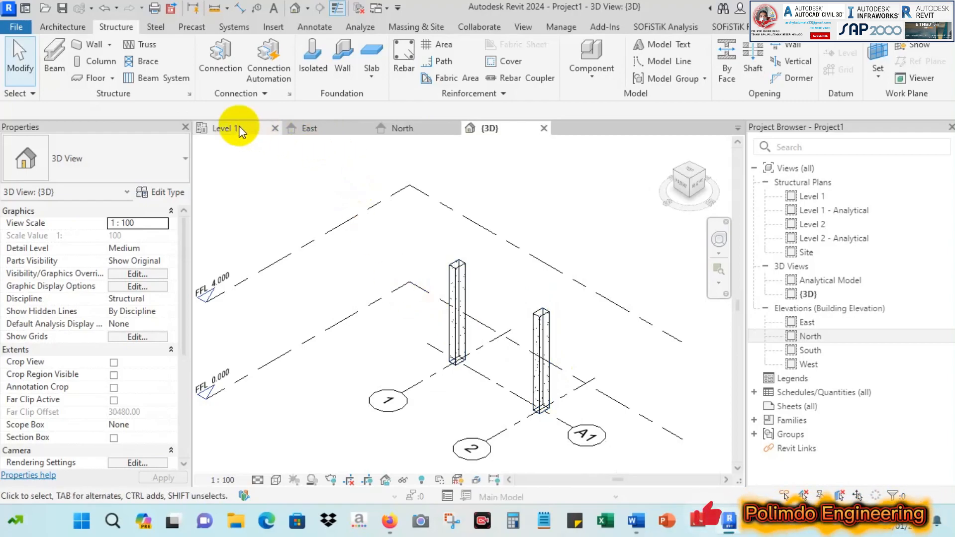
left_click(311, 129)
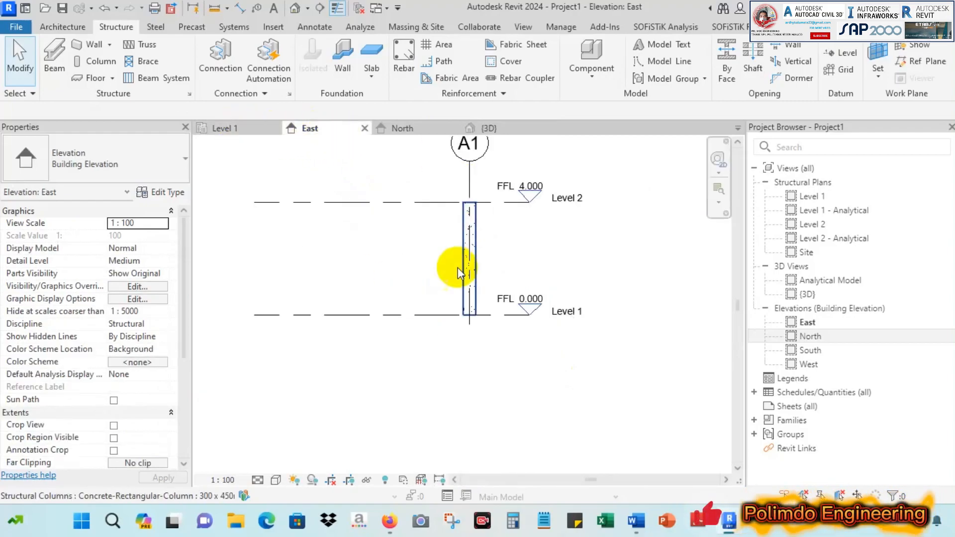
scroll(431, 215, "down", 2)
left_click(407, 128)
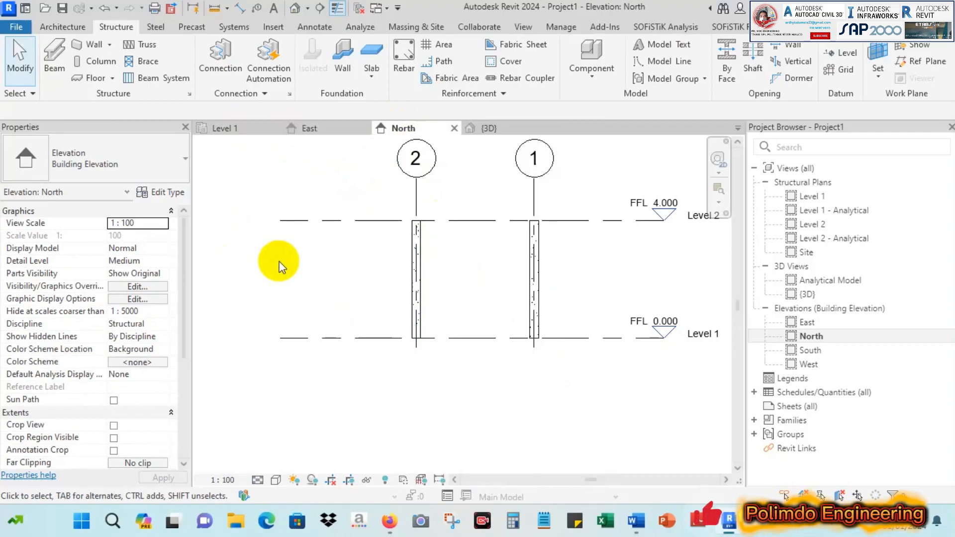
left_click(233, 130)
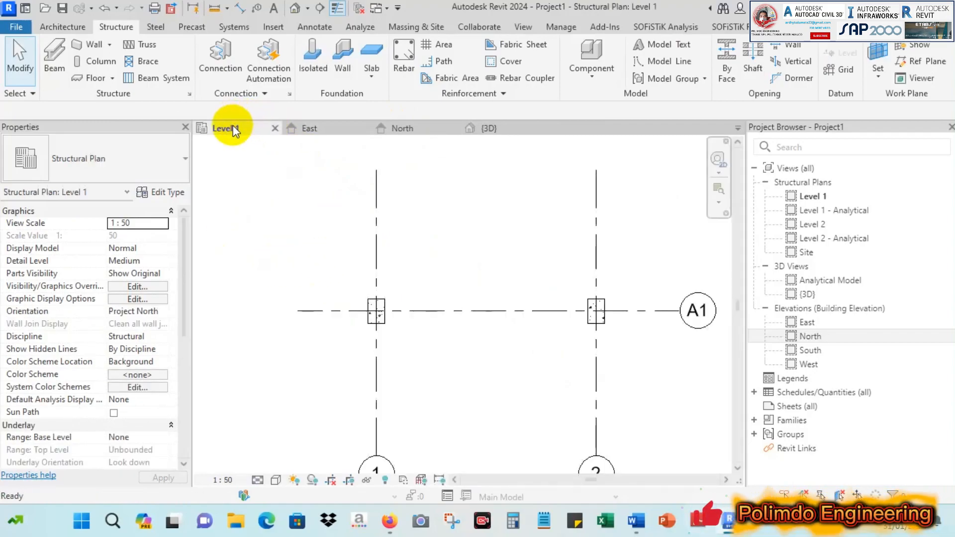
scroll(341, 221, "down", 2)
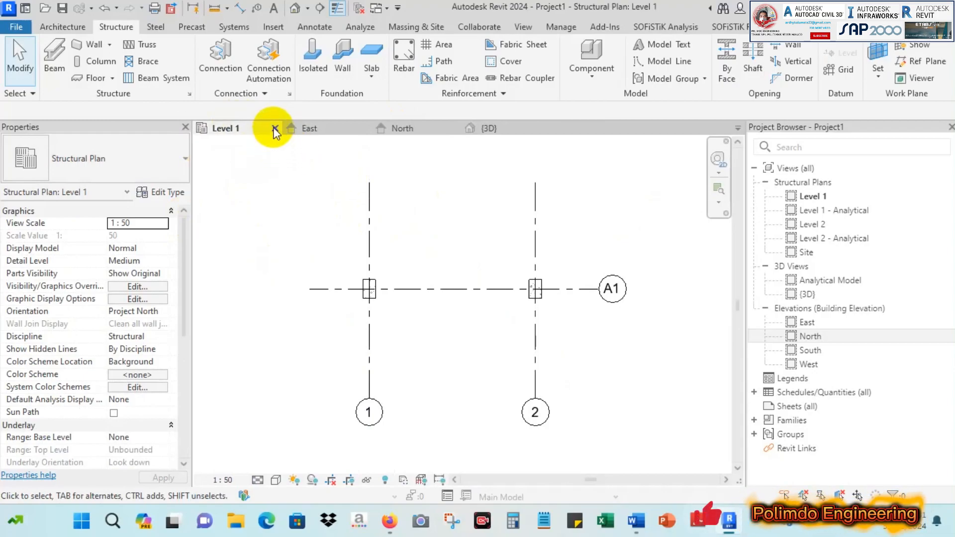
Step: Open the Level 2 structural plan with both columns in view
left_click(815, 228)
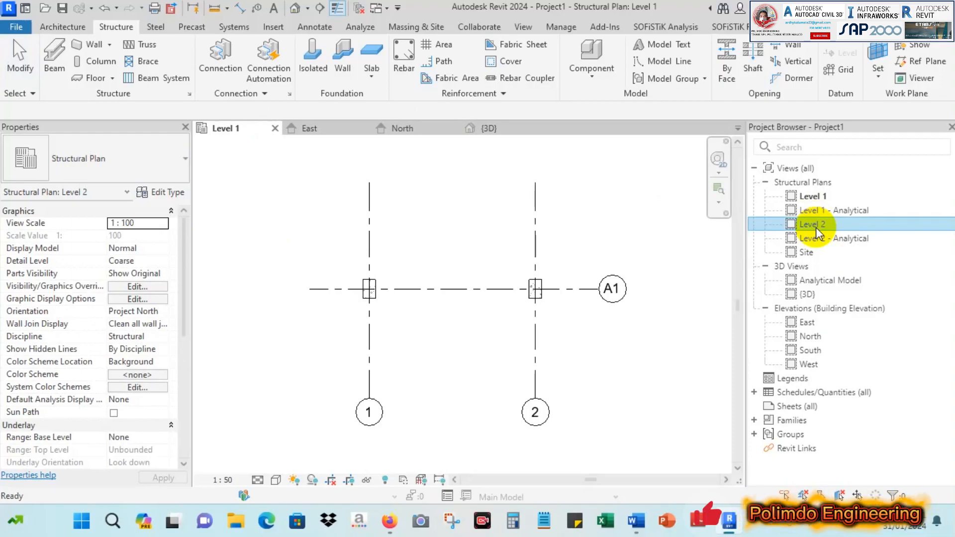
double_click(816, 228)
scroll(427, 334, "up", 5)
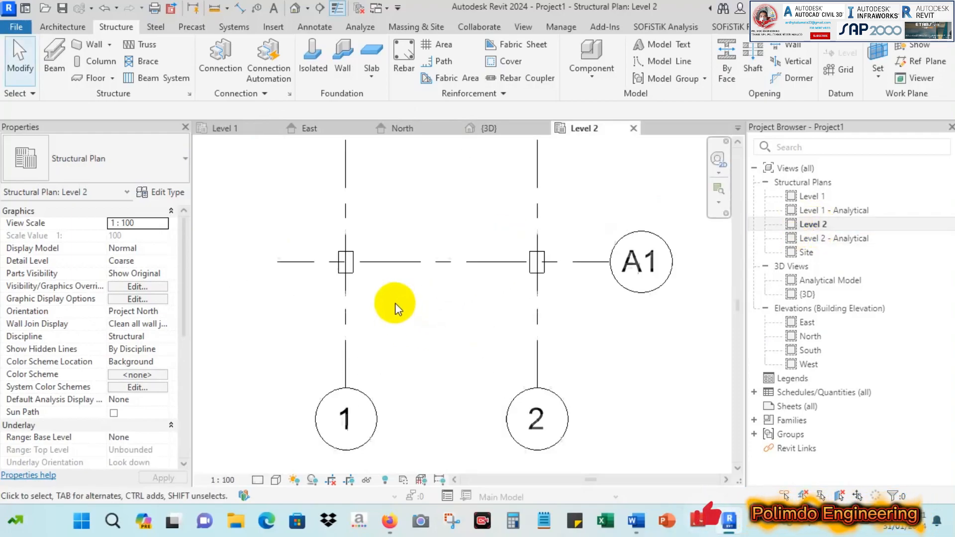
scroll(448, 303, "down", 1)
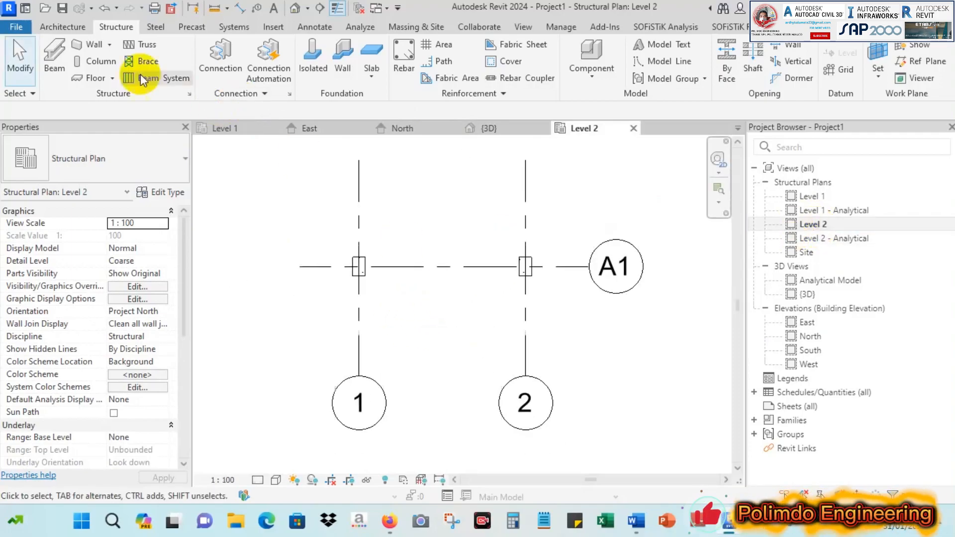
Step: Place a 300 x 600mm Concrete-Rectangular Beam along grid A1 between the facing sides of the grid 1 and grid 2 columns
left_click(55, 70)
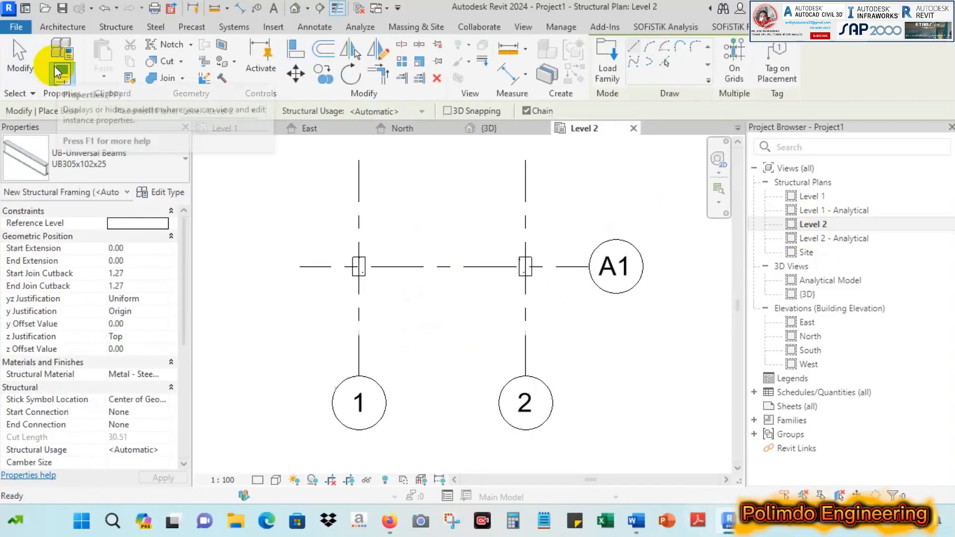
left_click(85, 169)
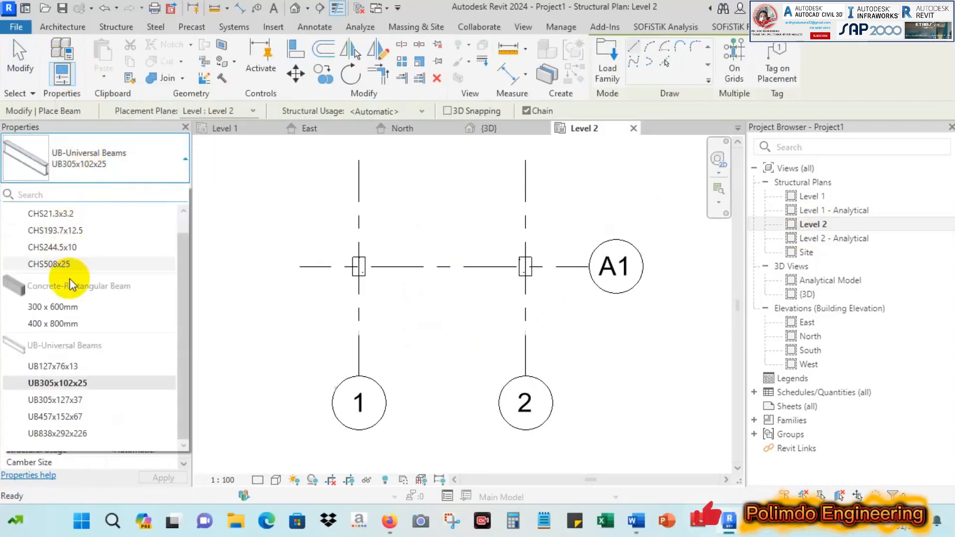
left_click(60, 307)
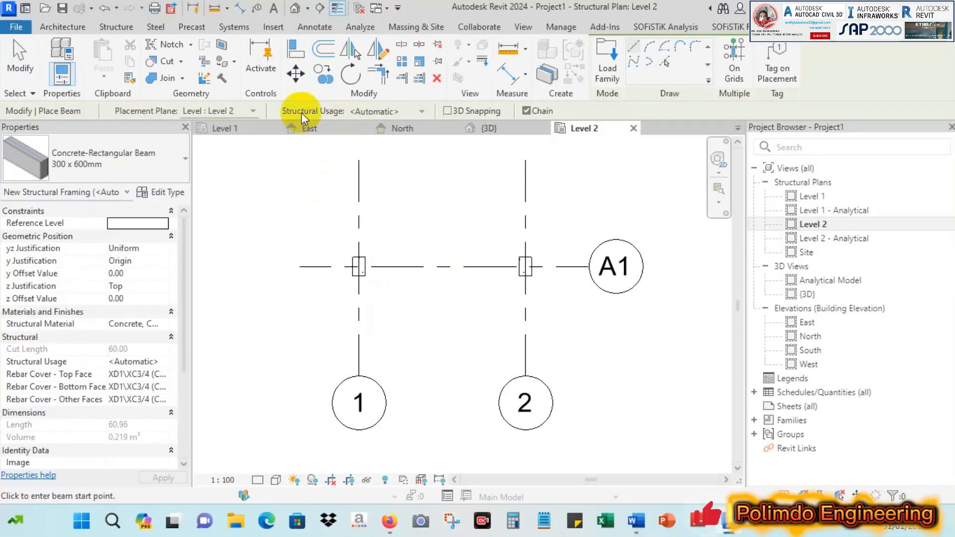
scroll(378, 273, "up", 2)
left_click(355, 261)
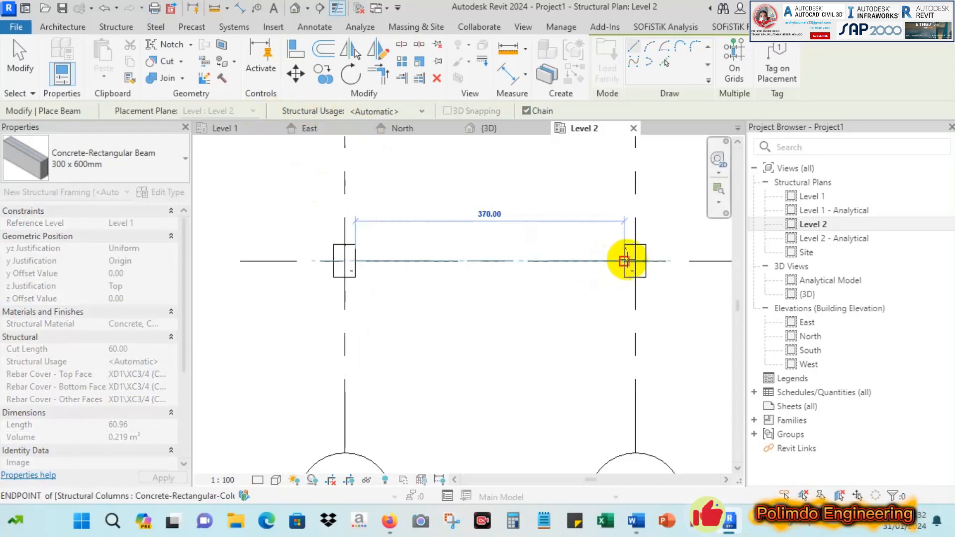
left_click(624, 260)
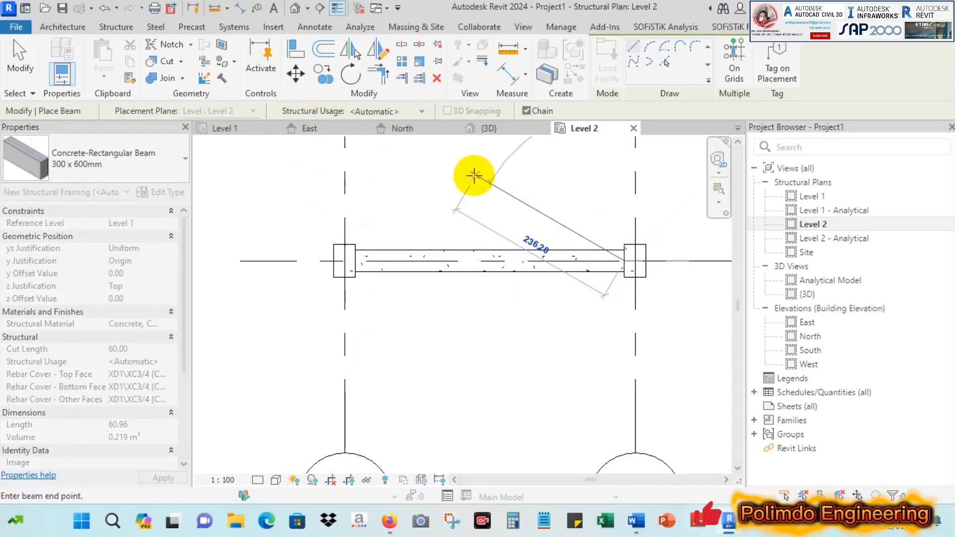
key("Escape")
scroll(465, 248, "down", 2)
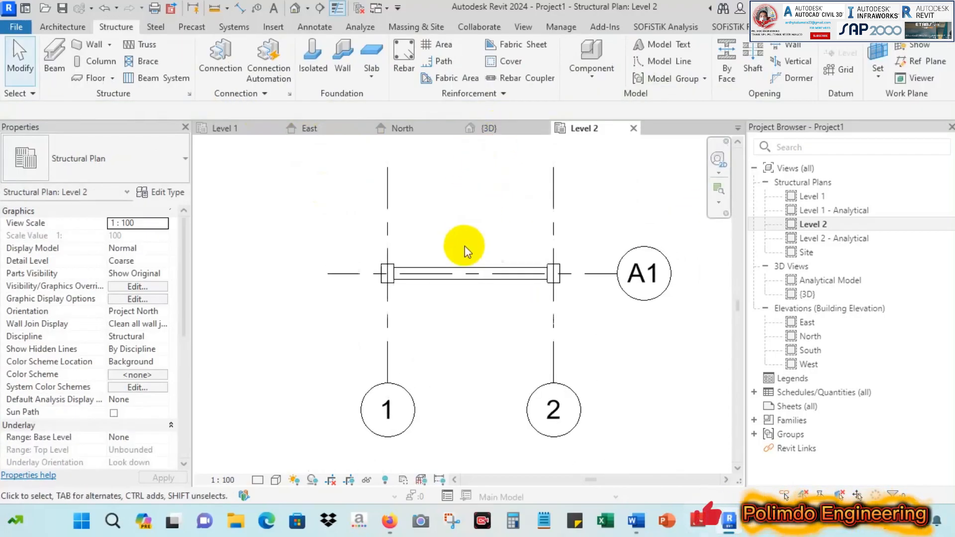
Step: Display the 3D view in the shaded visual style and inspect the beam and its connections to both columns
left_click(490, 130)
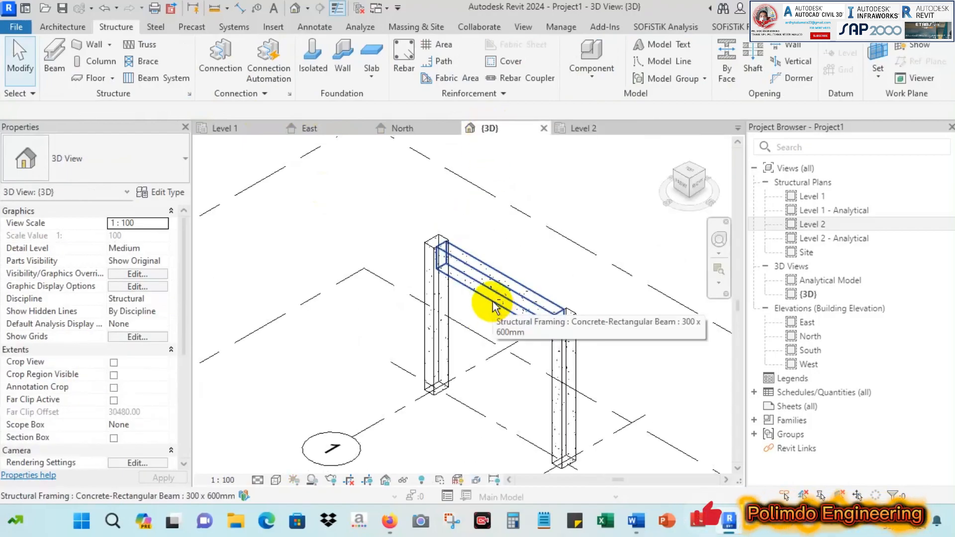
scroll(494, 283, "up", 2)
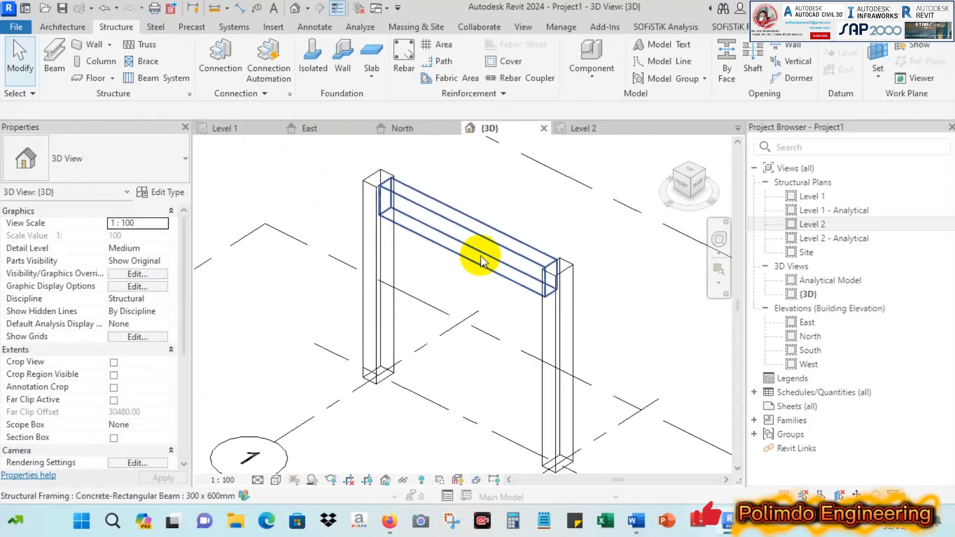
left_click(276, 480)
left_click(318, 424)
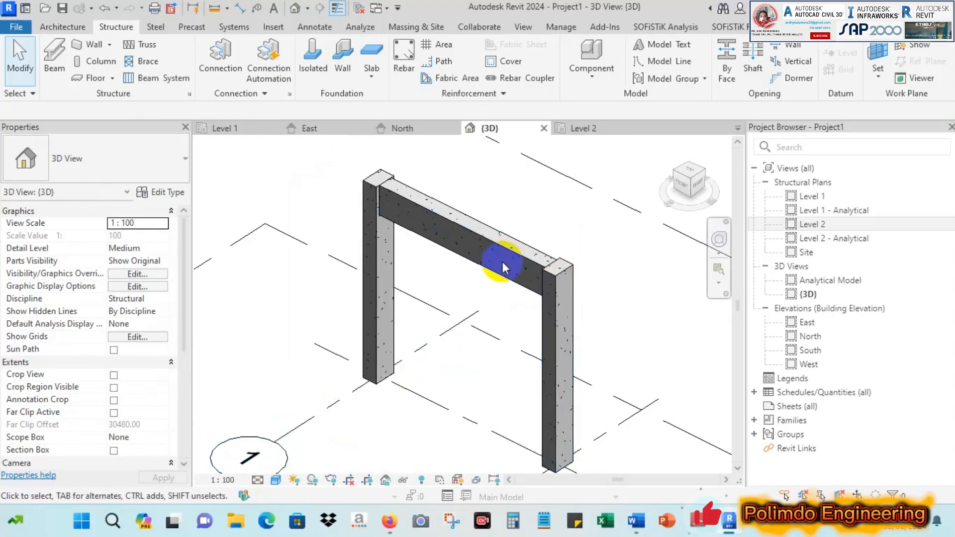
scroll(523, 244, "up", 3)
scroll(475, 265, "down", 3)
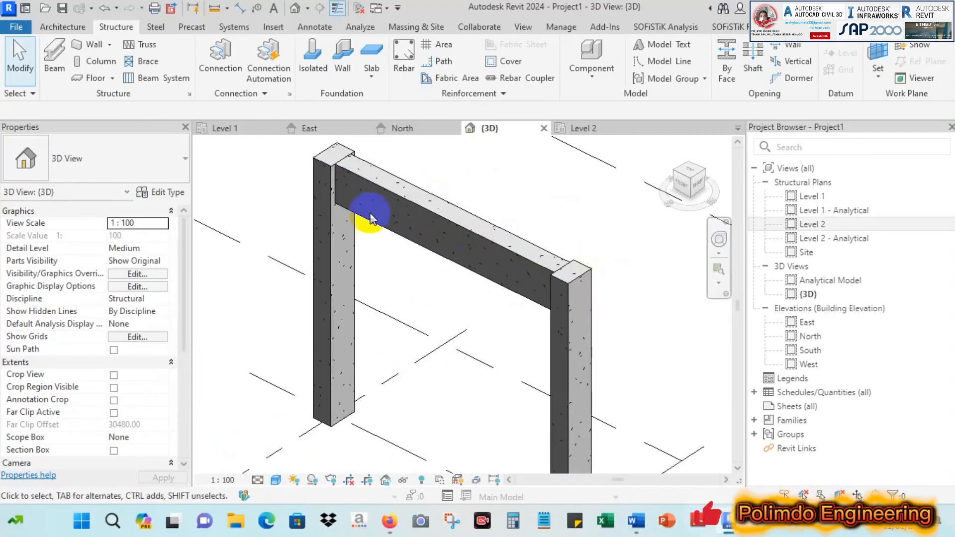
scroll(359, 172, "down", 3)
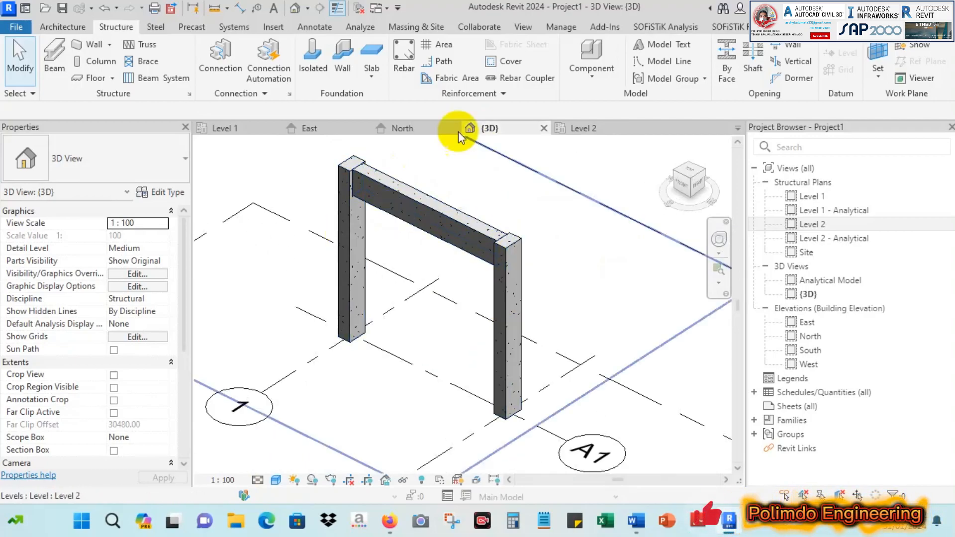
middle_click_drag(388, 163, 442, 188)
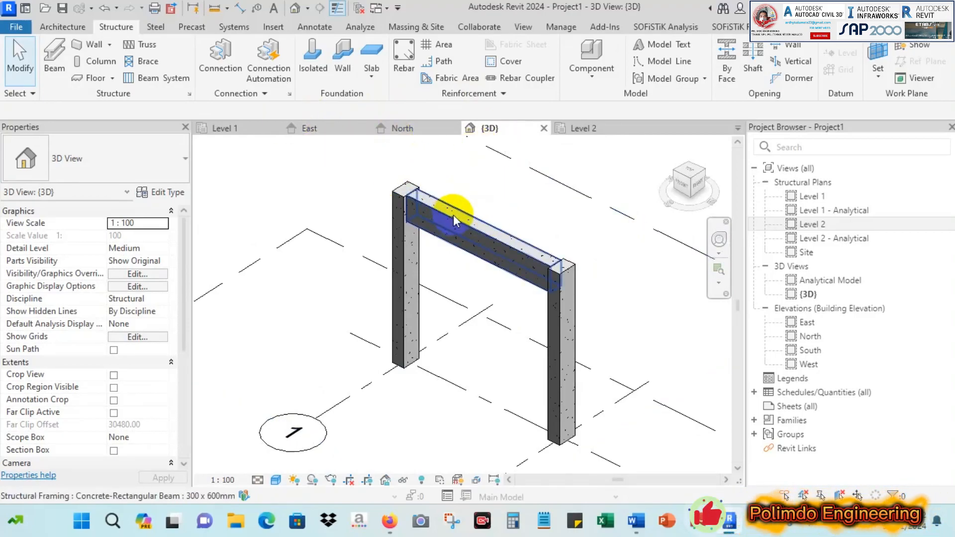
Step: Return to the Level 2 plan and set its view scale to 1 : 50
left_click(591, 131)
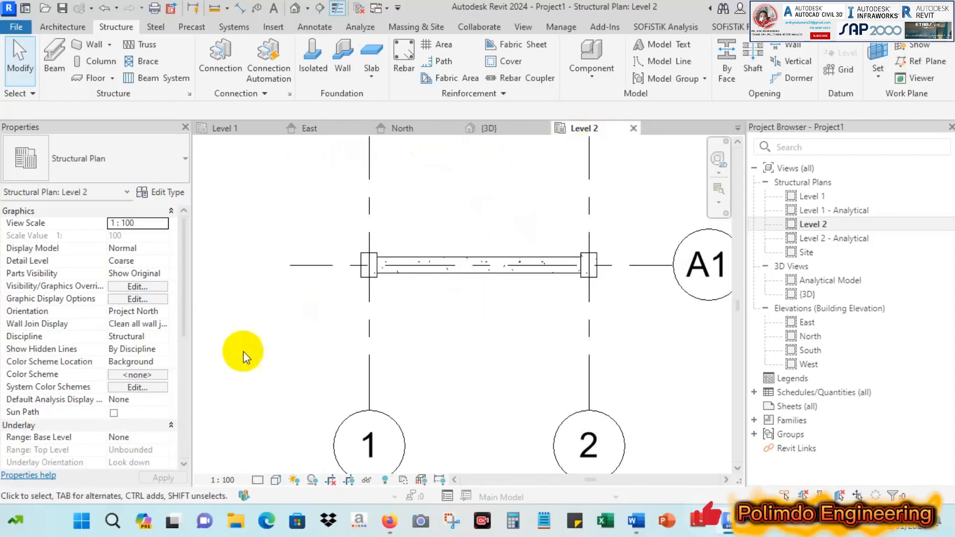
left_click(223, 478)
left_click(233, 375)
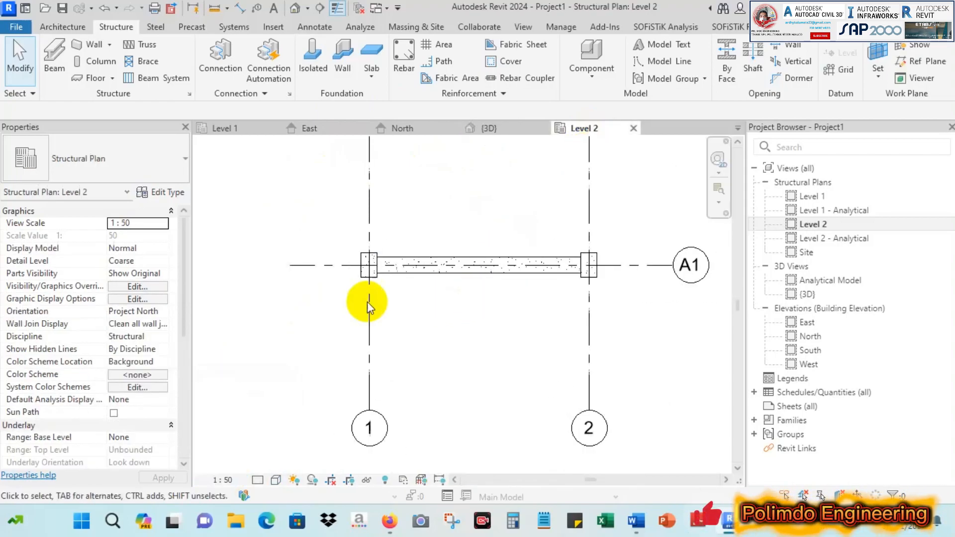
Step: Cut a vertical section across the beam between grids 1 and 2 and shorten its view depth to about 74 cm
left_click(322, 9)
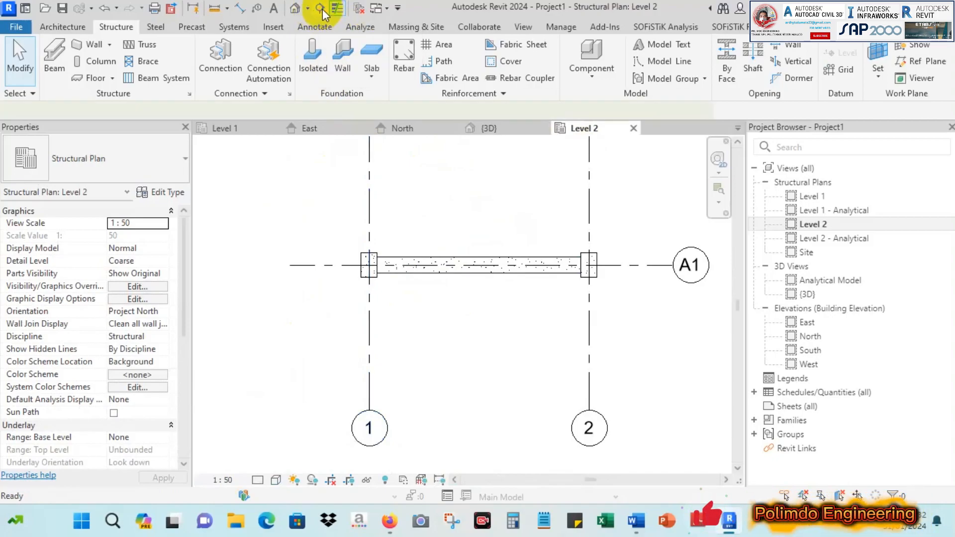
left_click(460, 244)
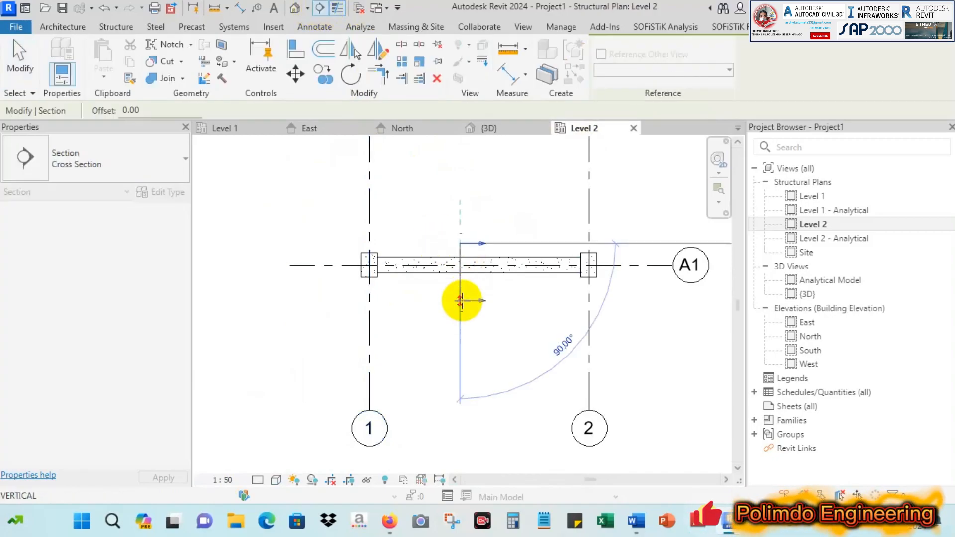
left_click(460, 289)
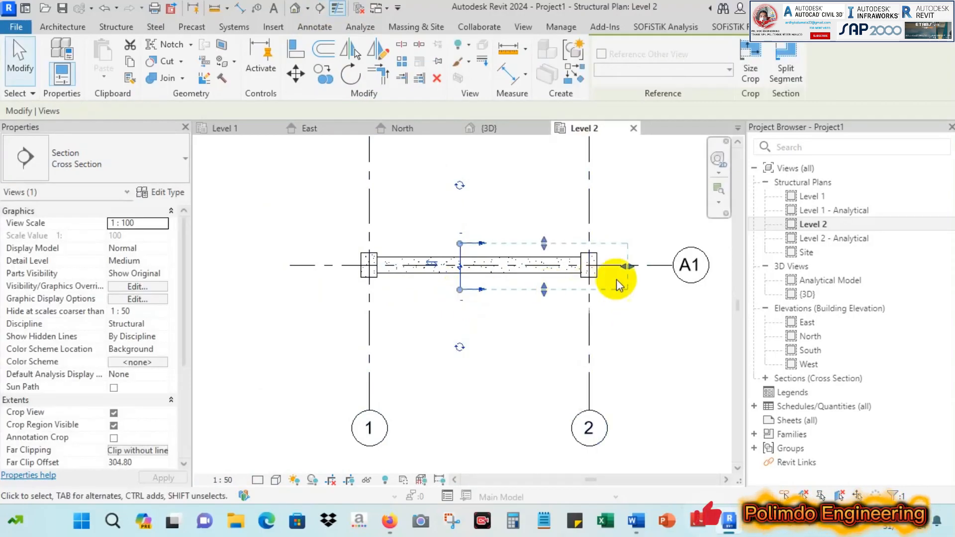
left_click(491, 320)
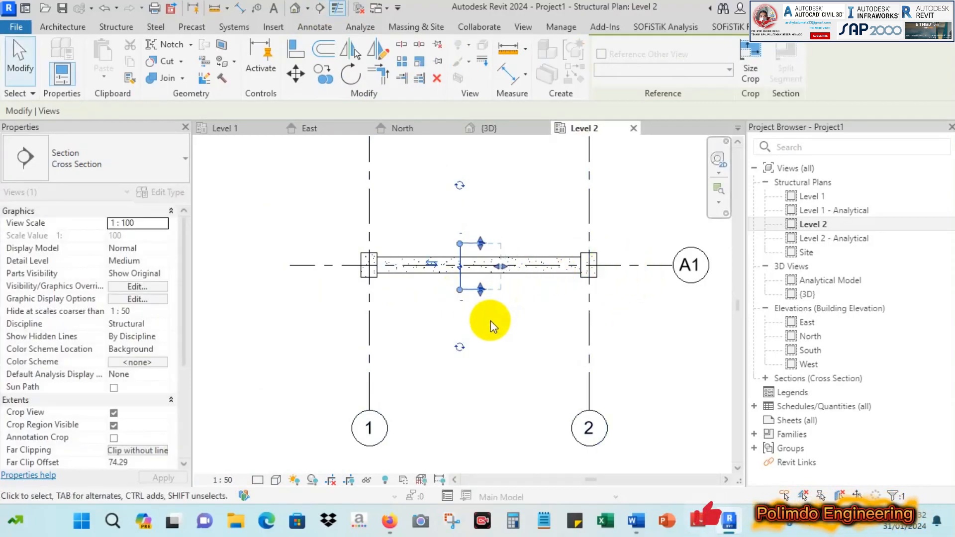
scroll(467, 279, "up", 3)
scroll(467, 278, "up", 2)
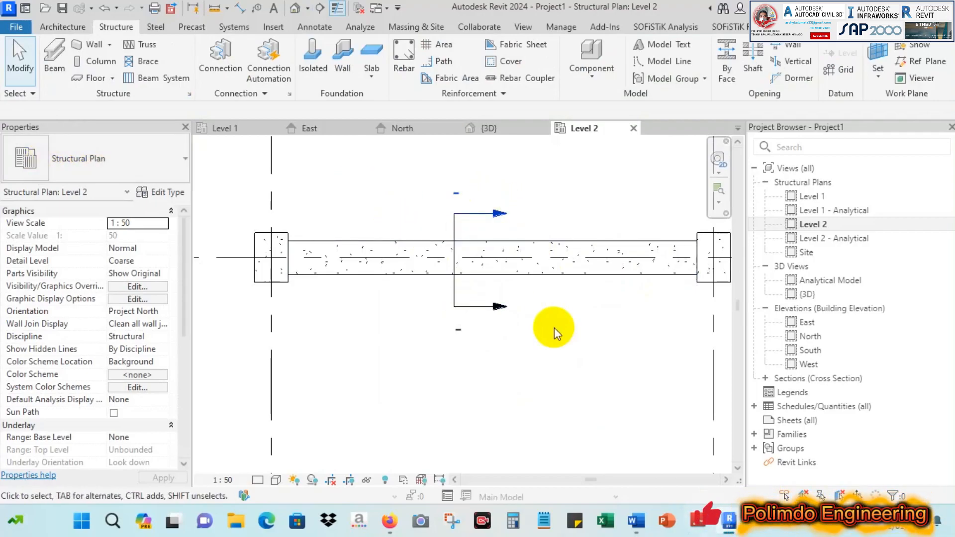
Step: Try the Building Section and Wall Section types on the beam's section mark, and return it to Cross Section
left_click(455, 297)
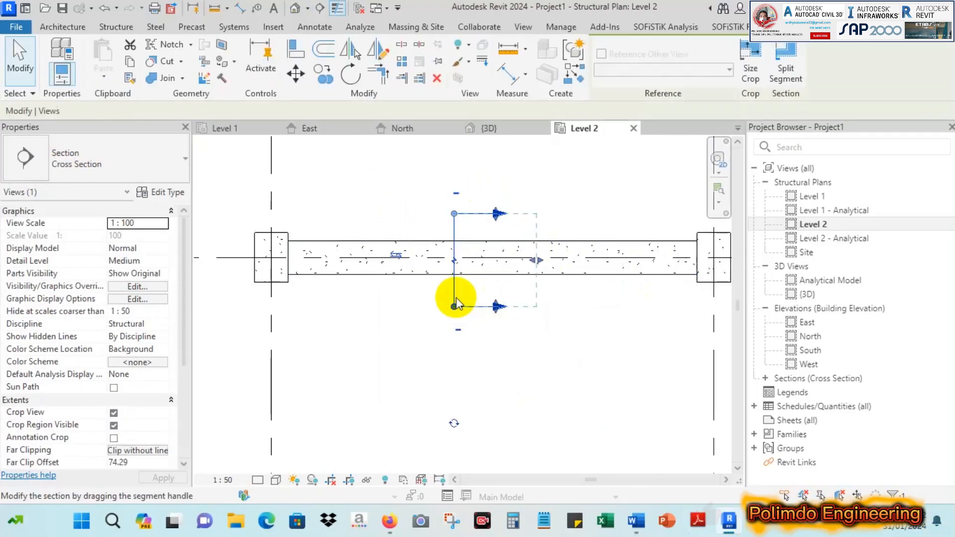
left_click(72, 158)
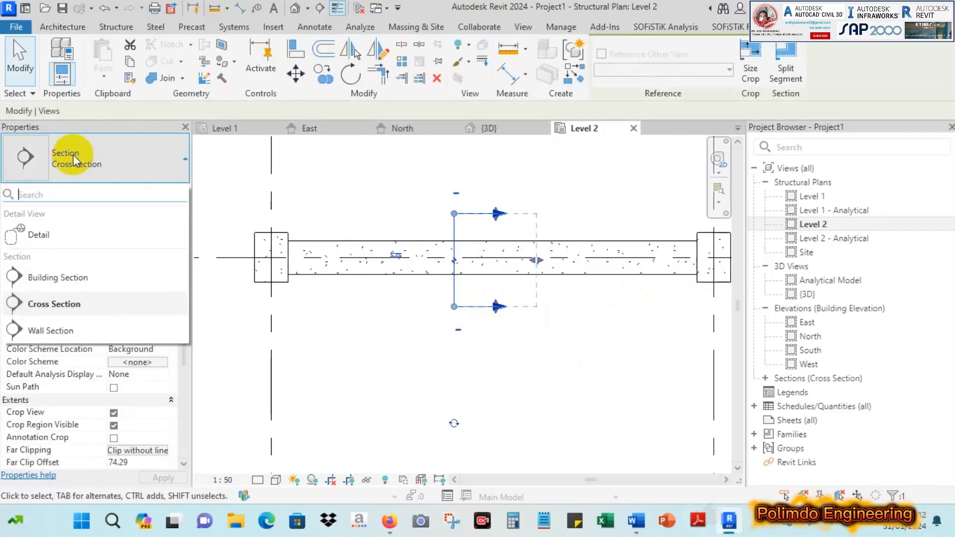
left_click(76, 278)
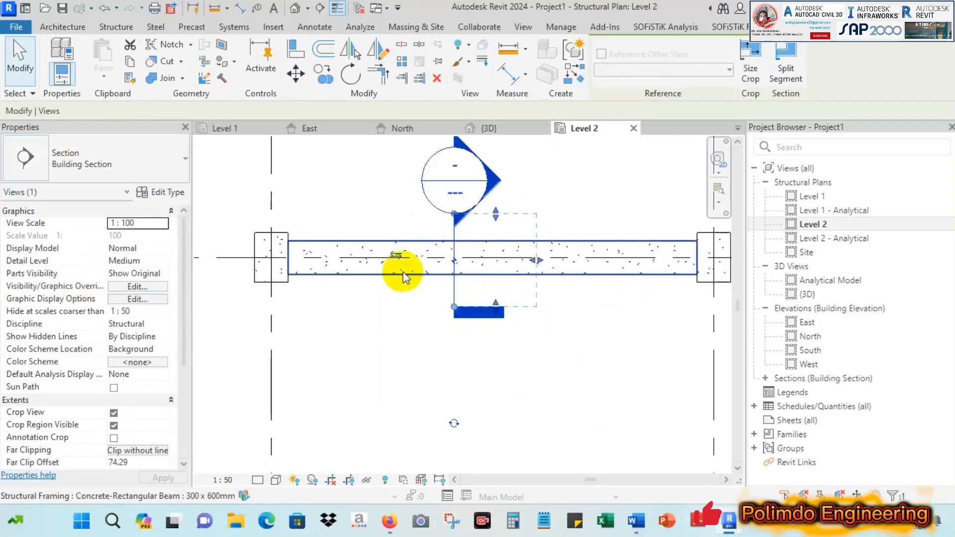
left_click(83, 169)
left_click(64, 331)
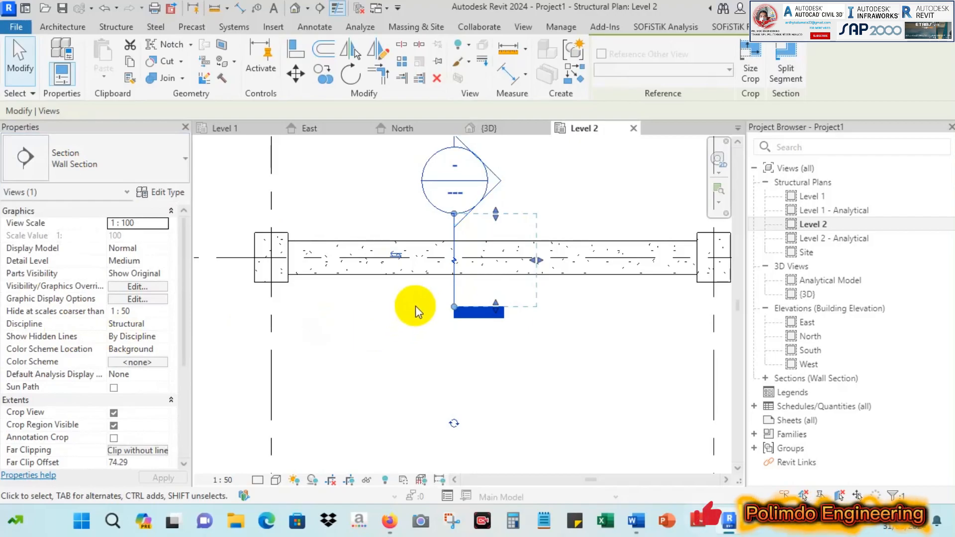
left_click(71, 164)
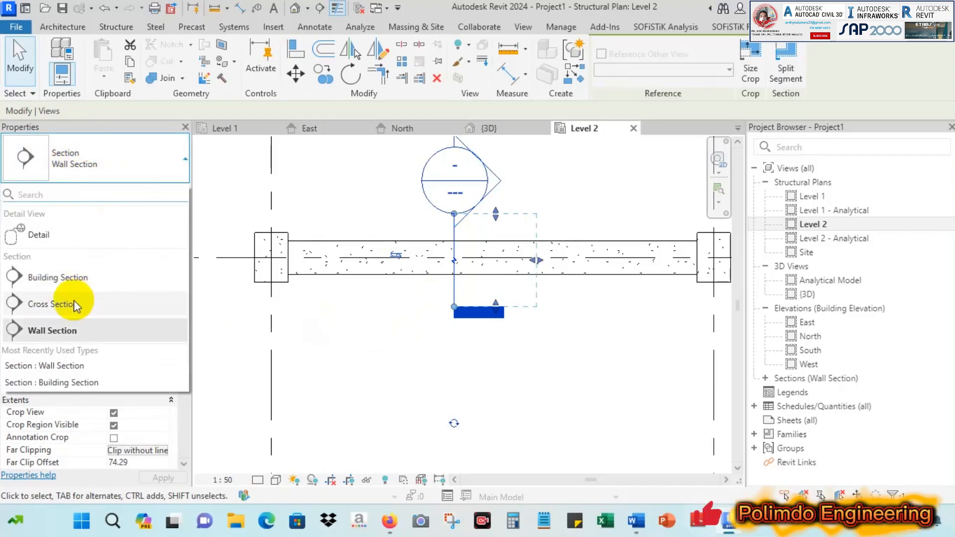
left_click(76, 305)
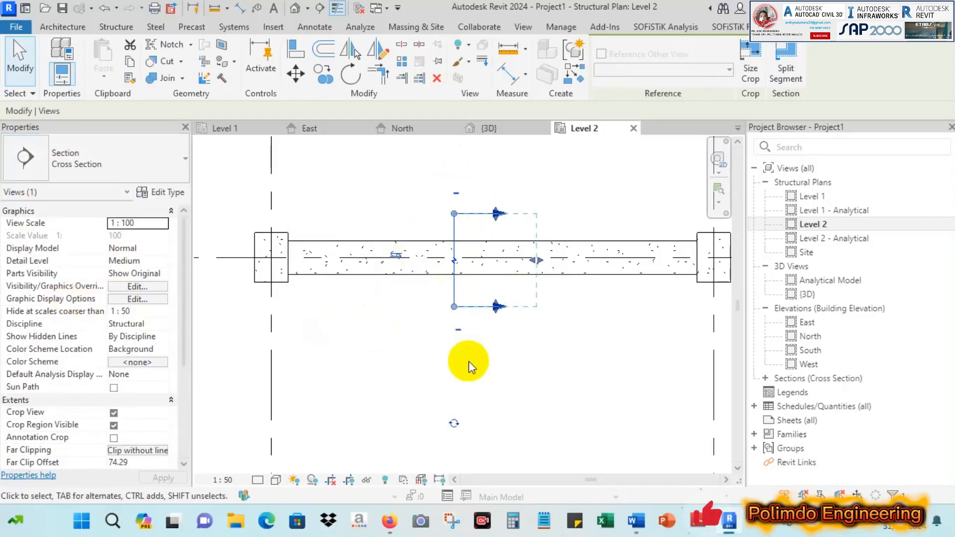
left_click(486, 371)
Step: Open the section view belonging to the cross-section mark on the beam and inspect the cut beam
left_click(452, 297)
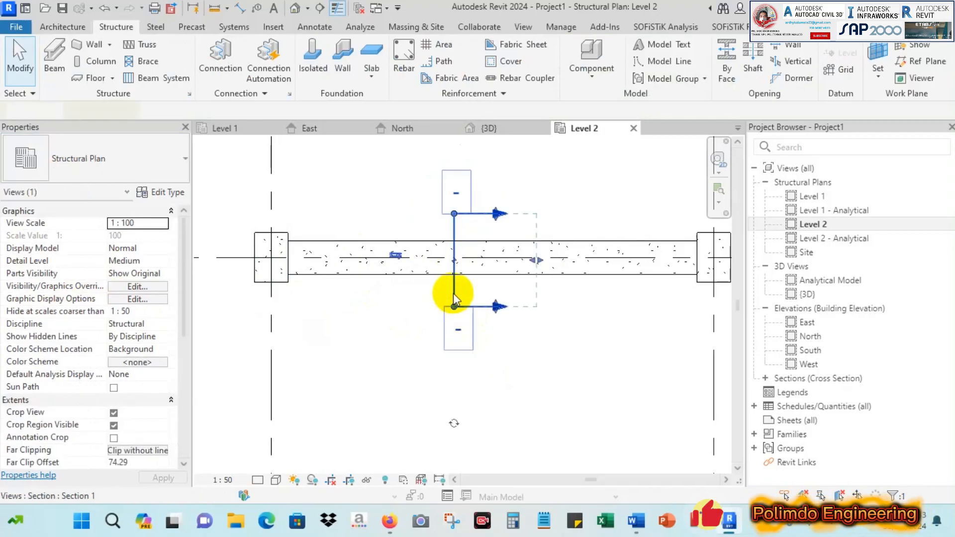
right_click(452, 297)
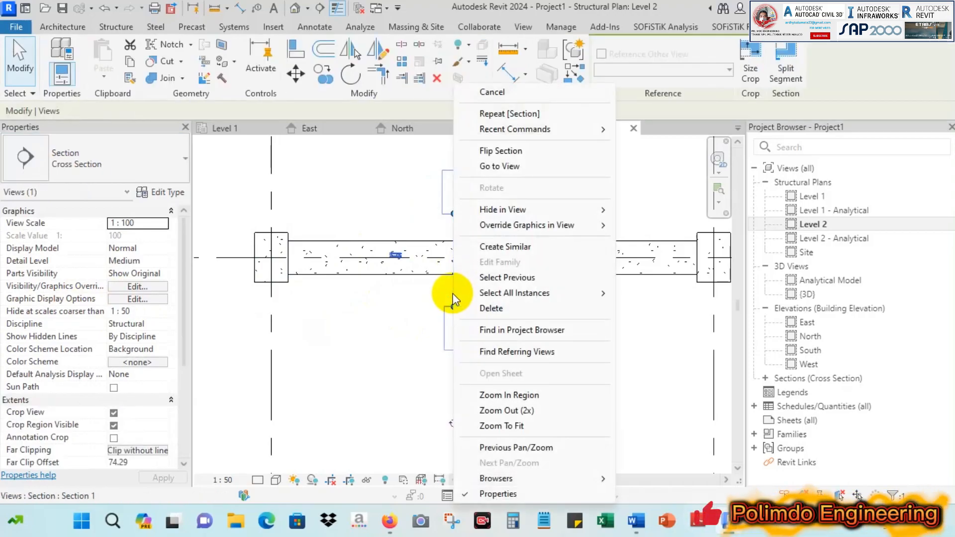
left_click(500, 167)
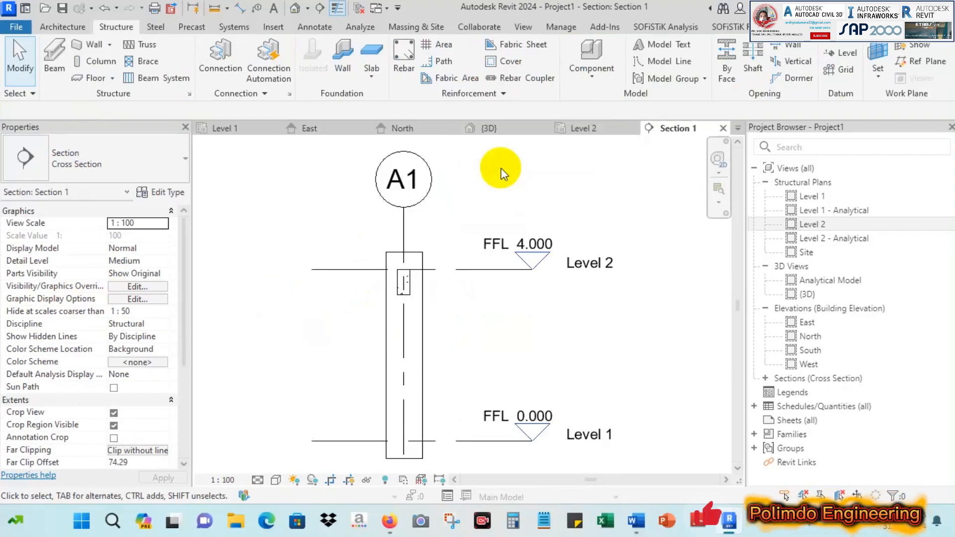
middle_click_drag(476, 345, 479, 306)
scroll(426, 238, "up", 3)
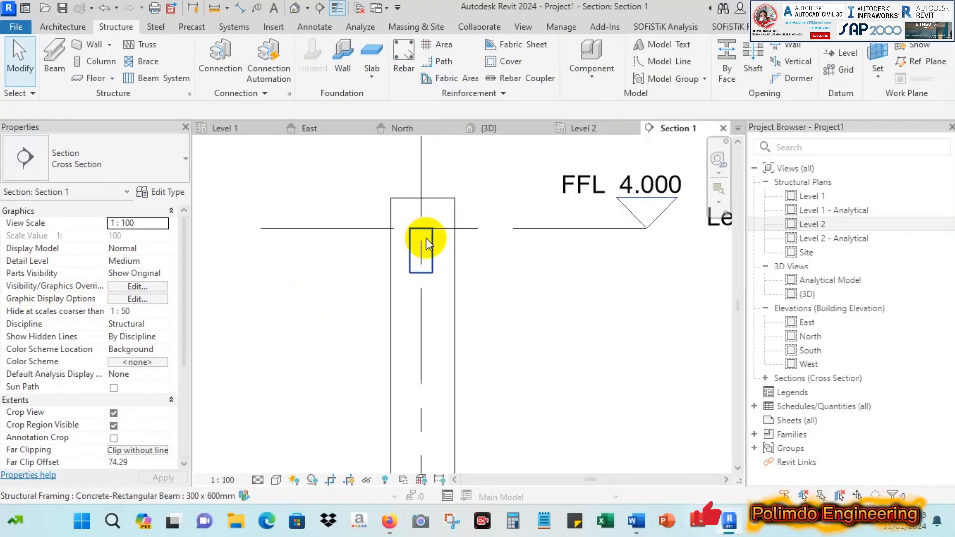
scroll(431, 249, "down", 3)
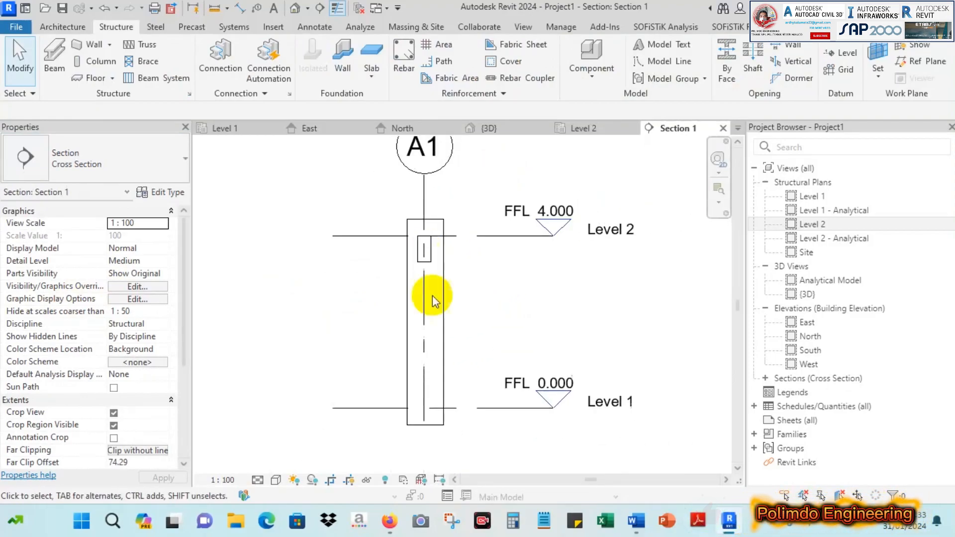
Step: Tighten the section's crop region on all sides so it closely frames the beam
left_click(444, 349)
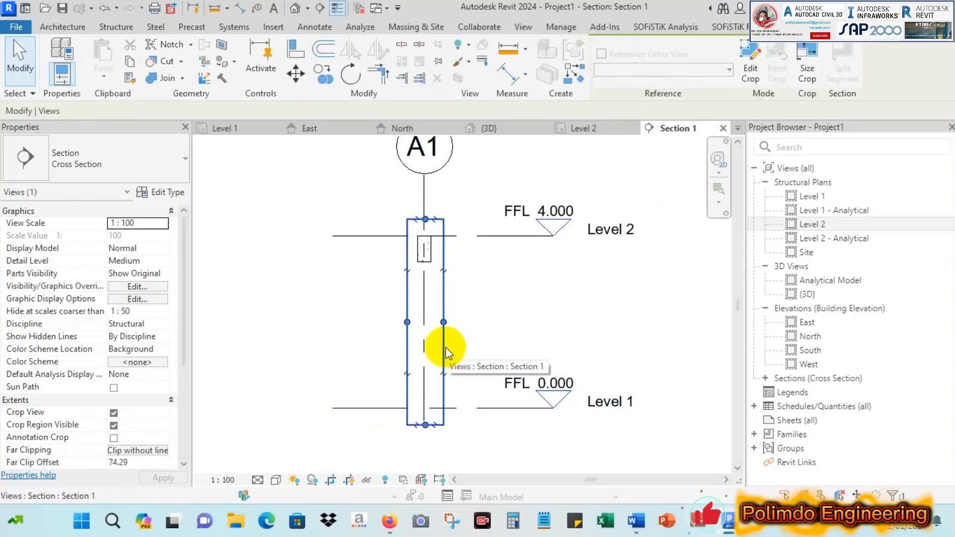
left_click_drag(426, 425, 419, 243)
scroll(419, 243, "up", 5)
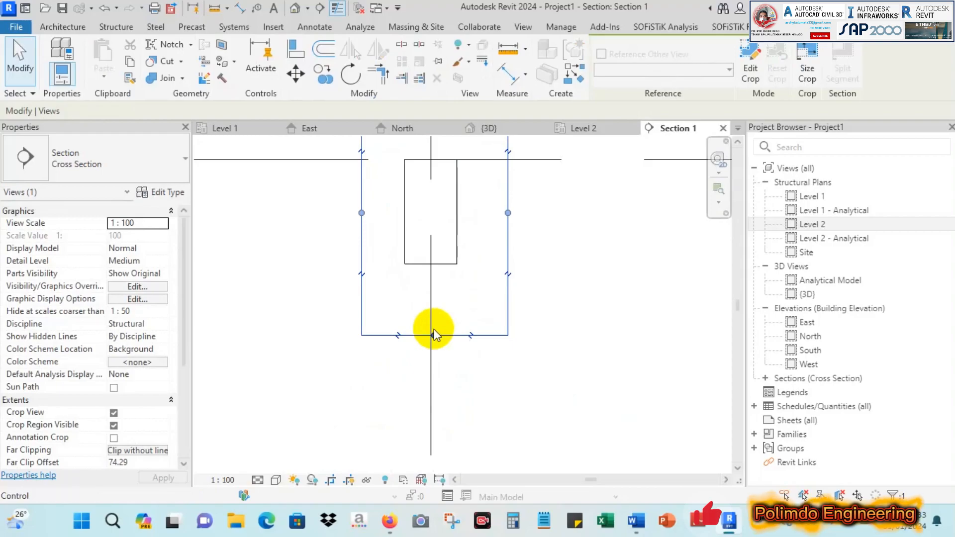
left_click_drag(438, 281, 438, 283)
scroll(451, 318, "down", 2)
left_click_drag(441, 171, 438, 202)
left_click_drag(489, 250, 465, 251)
left_click_drag(393, 250, 442, 271)
scroll(497, 306, "down", 4)
left_click(523, 308)
Step: Shorten the Level 2 line so that its ends sit closer to the cropped beam
scroll(408, 271, "up", 1)
left_click(408, 271)
left_click_drag(654, 271, 585, 274)
left_click(533, 303)
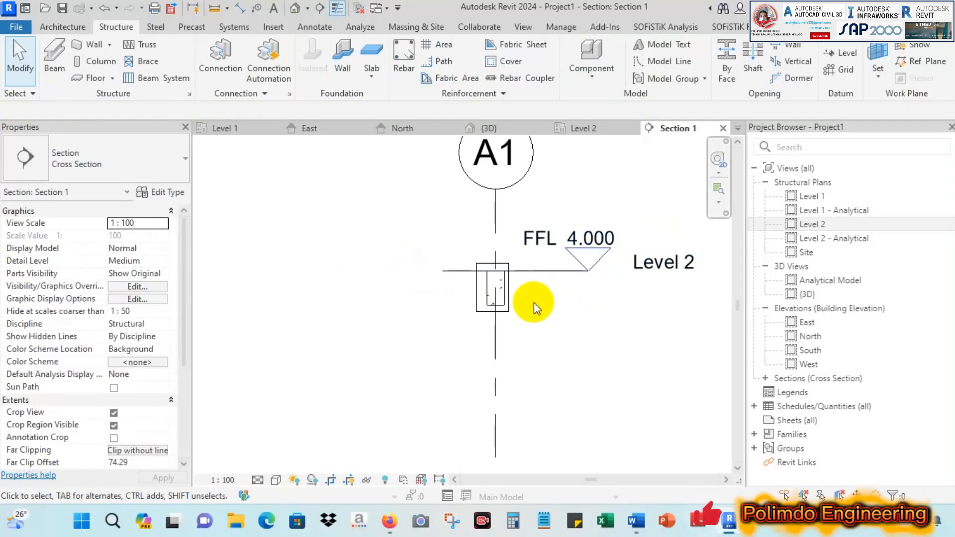
Step: Set the section's view scale to 1 : 50
scroll(499, 318, "down", 1)
scroll(499, 318, "up", 1)
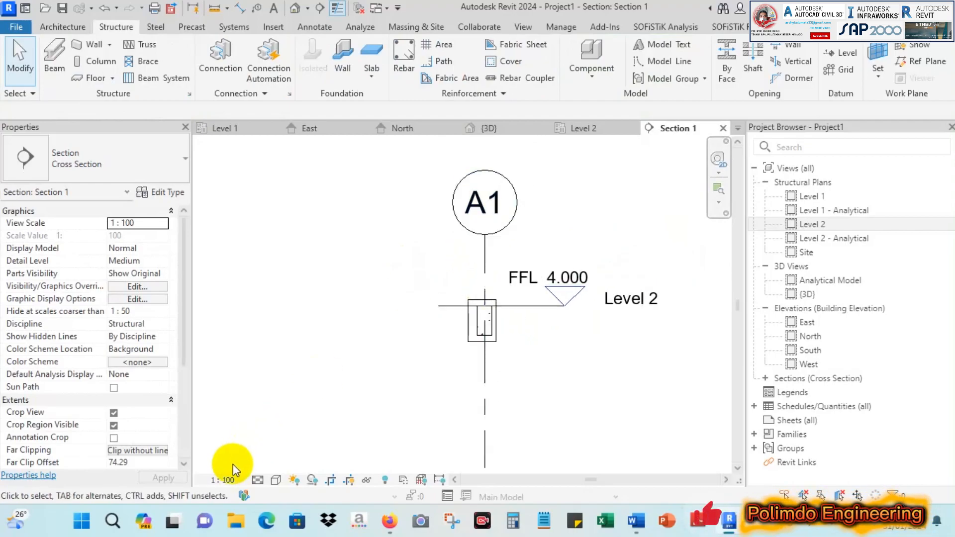
left_click(242, 370)
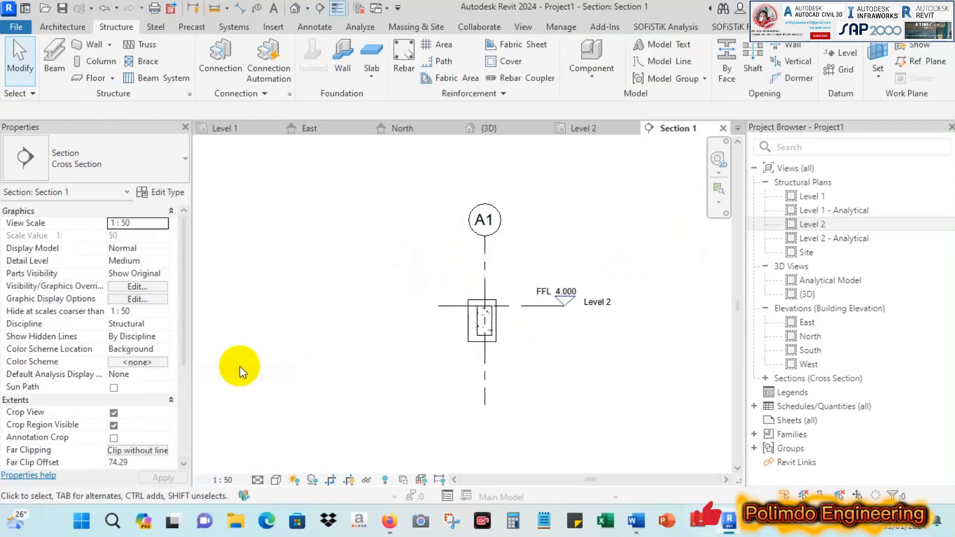
Step: Widen the crop region on the side nearest the level head and set the section's view scale to 1 : 25
scroll(527, 325, "up", 3)
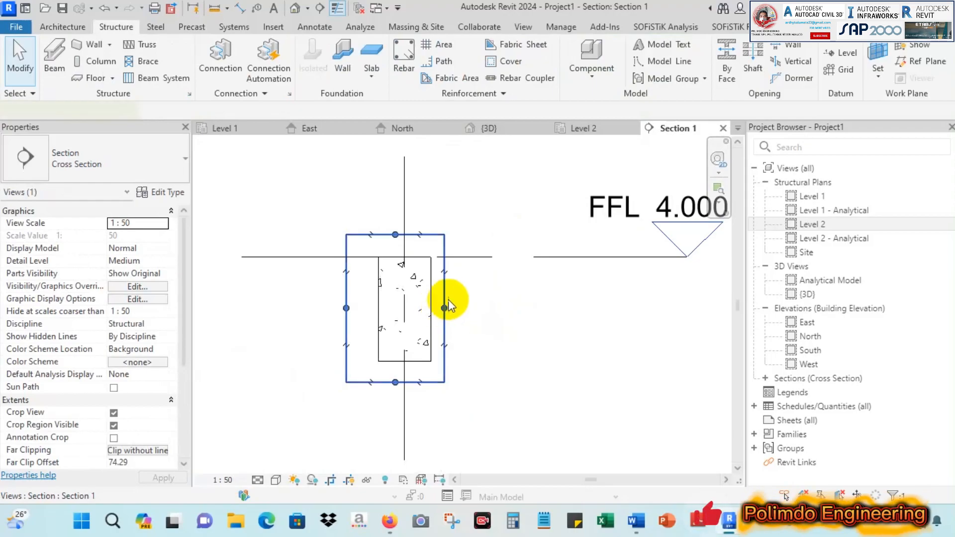
left_click(444, 308)
left_click_drag(444, 308, 464, 311)
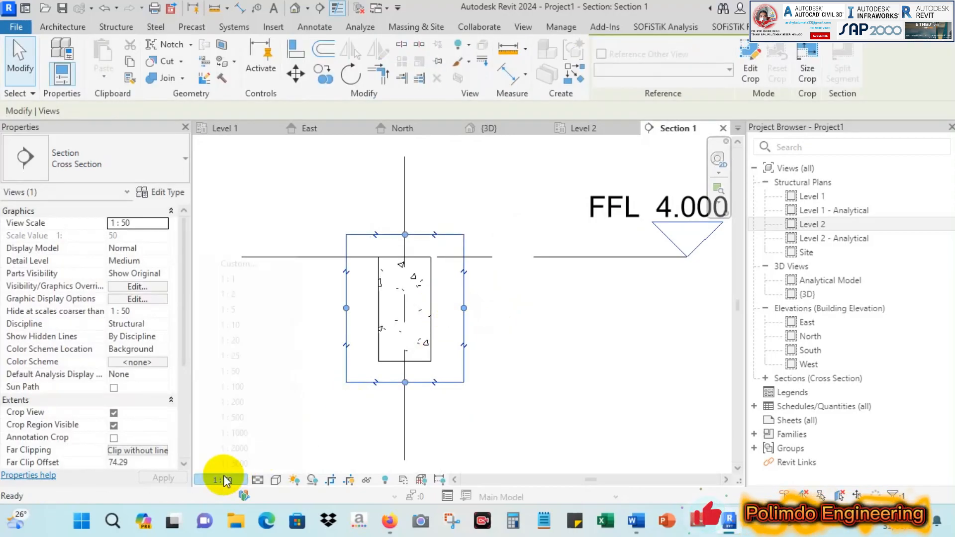
left_click(230, 355)
left_click(501, 360)
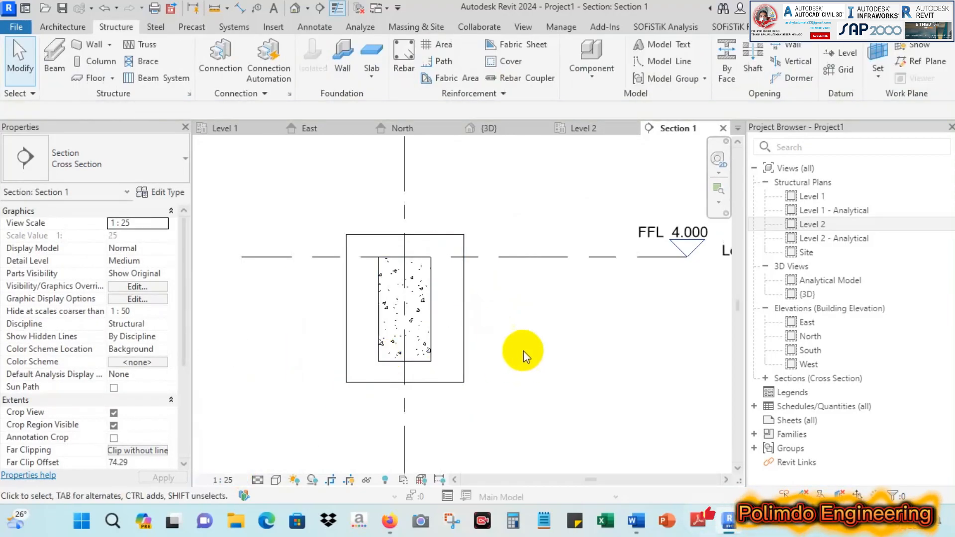
Step: Add an elbow to the Level 2 line and pull its head closer to the beam, slightly below the line
left_click(517, 261)
scroll(554, 299, "down", 1)
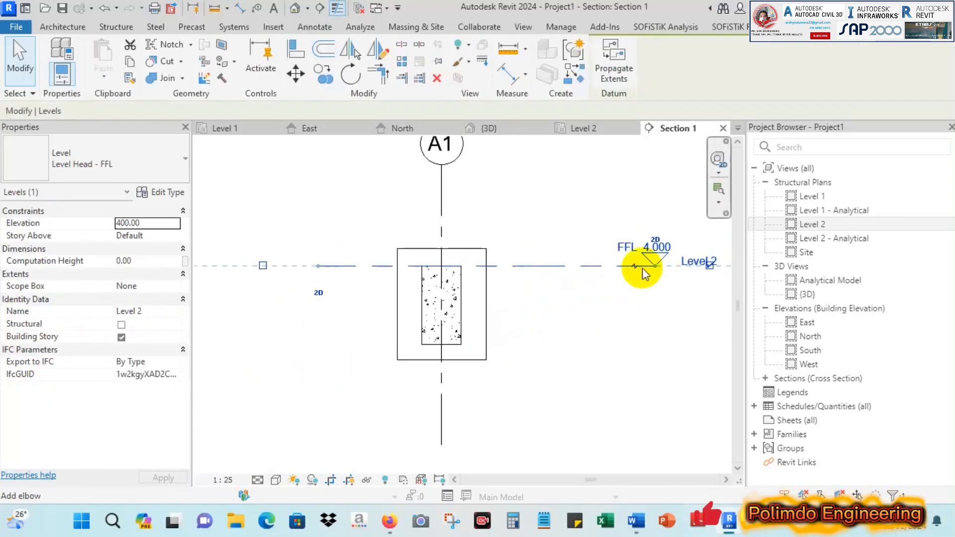
scroll(638, 269, "up", 1)
left_click_drag(605, 266, 545, 330)
left_click(549, 341)
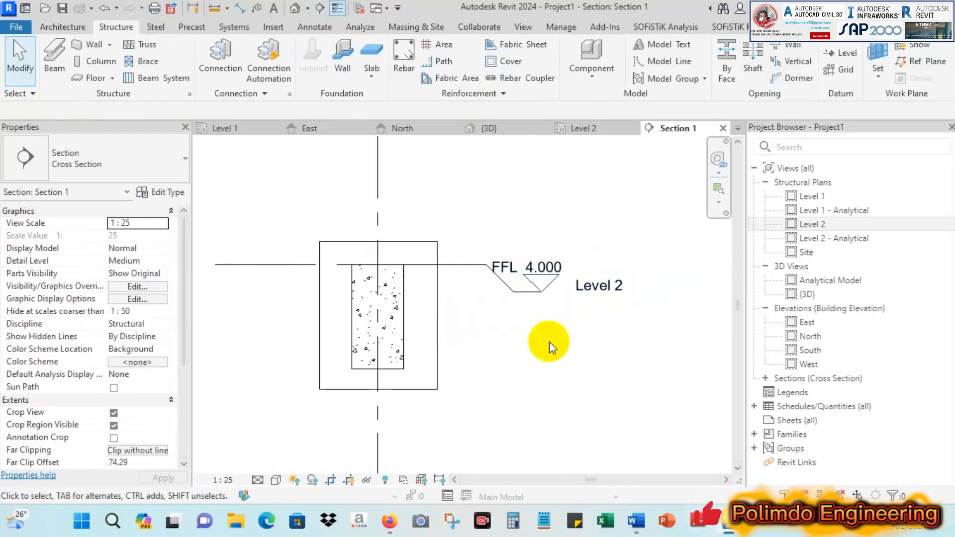
scroll(549, 341, "down", 2)
scroll(427, 309, "up", 2)
Step: Hide the crop region boundary around the beam in the section view
middle_click_drag(491, 337, 504, 295)
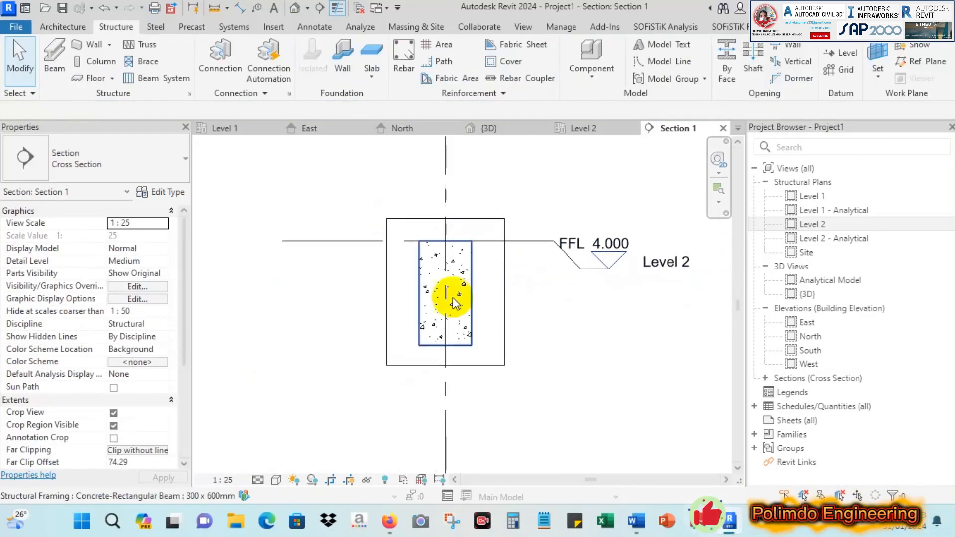
left_click(485, 217)
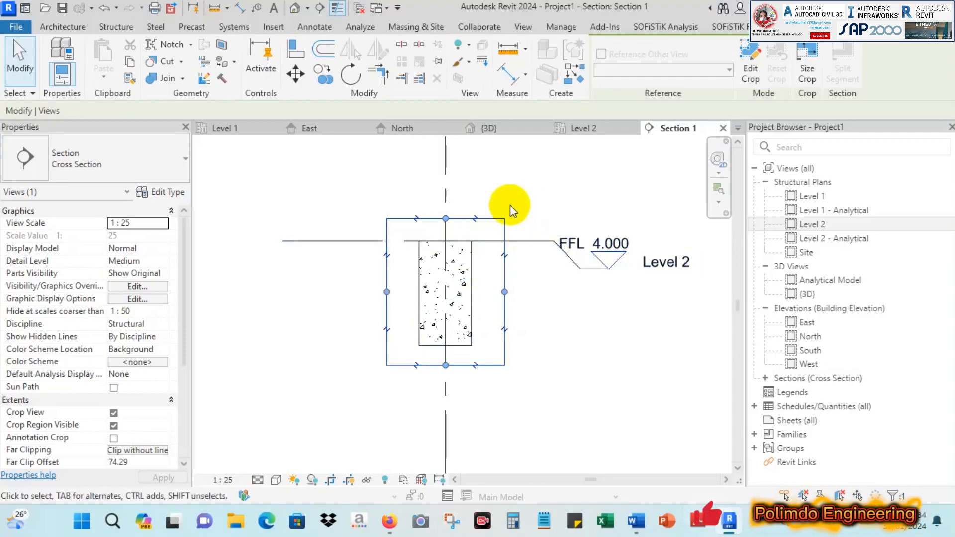
right_click(505, 228)
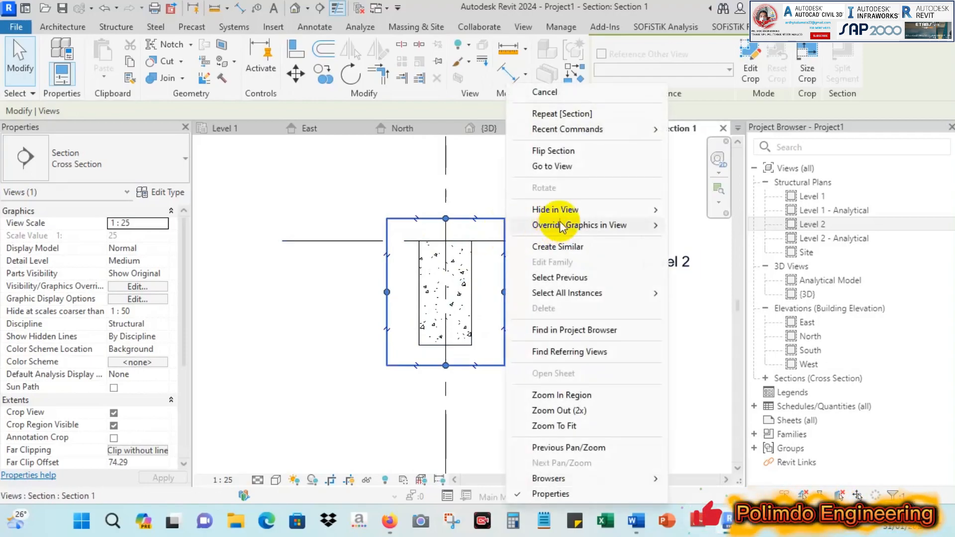
mouse_move(571, 210)
left_click(690, 210)
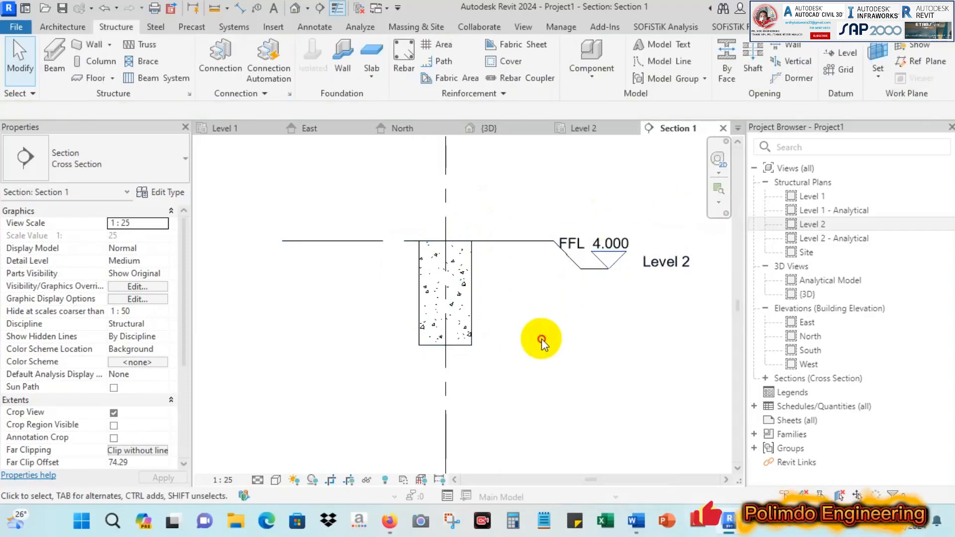
scroll(487, 276, "down", 2)
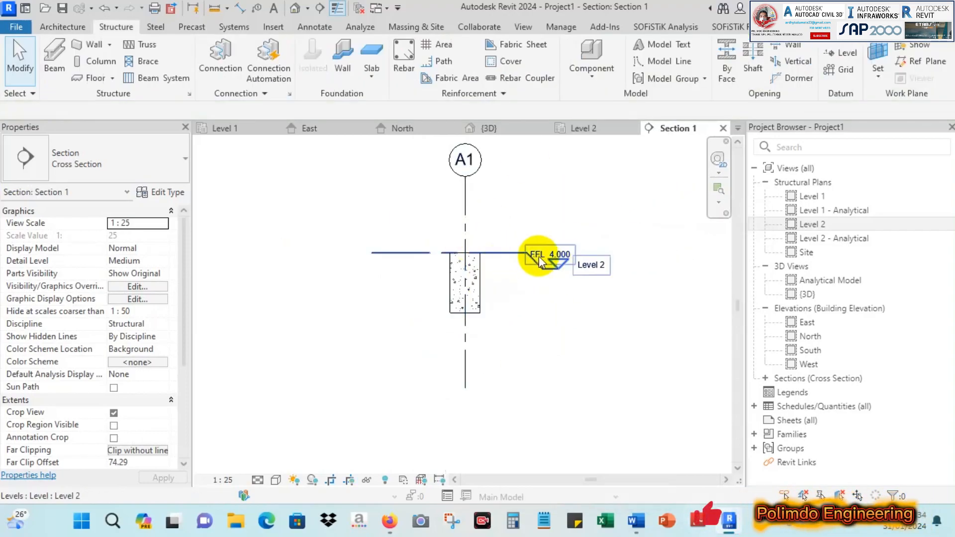
Step: Shorten grid line A1 at both ends, bringing its bubble and lower end closer to the beam
left_click(466, 226)
scroll(460, 199, "up", 2)
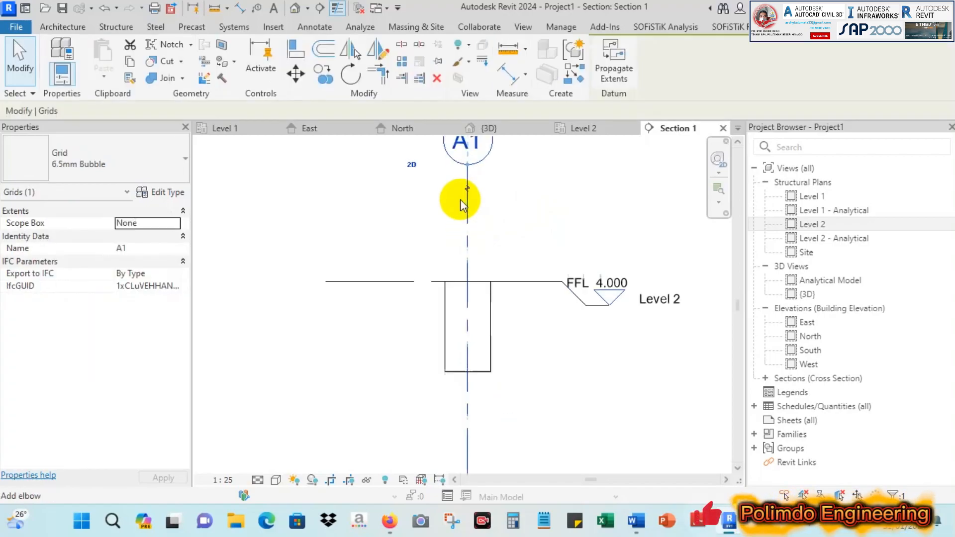
left_click_drag(468, 169, 473, 227)
scroll(467, 403, "down", 1)
middle_click_drag(468, 401, 451, 333)
left_click_drag(451, 401, 454, 341)
left_click(533, 347)
scroll(444, 260, "up", 1)
middle_click_drag(489, 258, 481, 271)
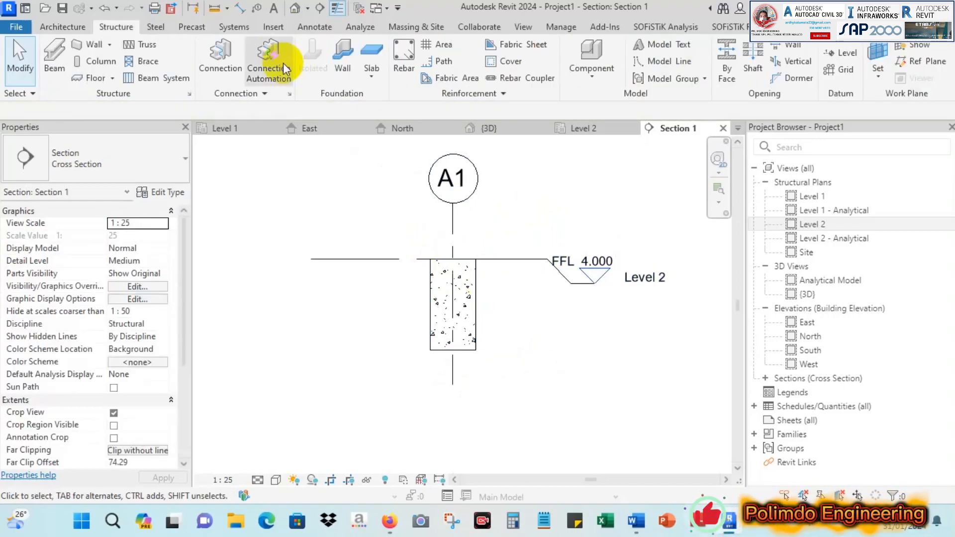
Step: Place aligned dimensions for the beam's width above the section and its height beside it
left_click(243, 9)
scroll(408, 228, "up", 1)
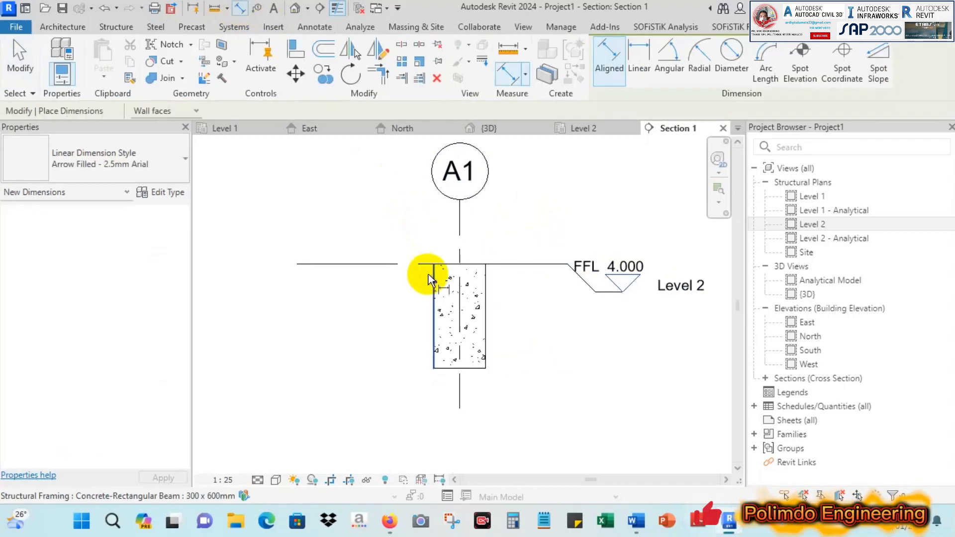
left_click(431, 274)
left_click(484, 275)
scroll(482, 237, "up", 1)
left_click(485, 248)
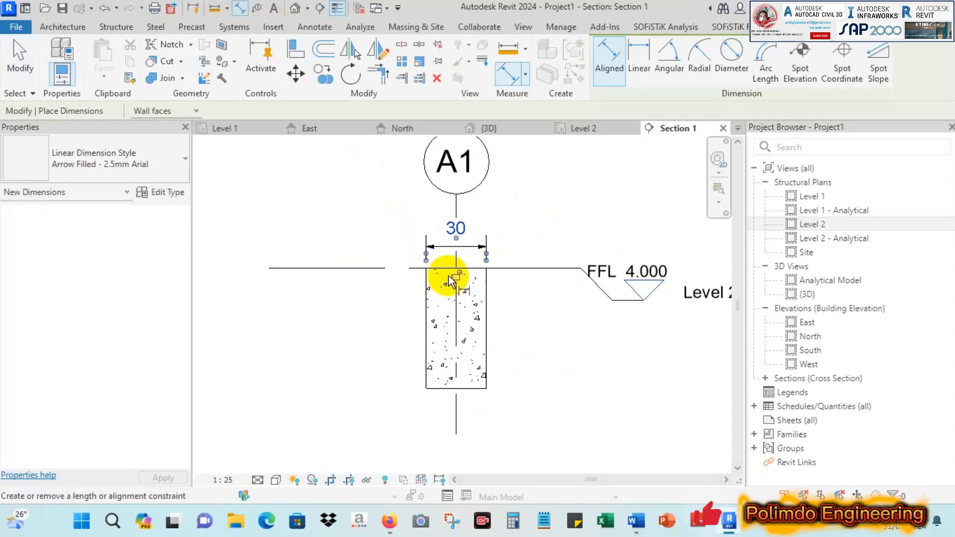
left_click(438, 388)
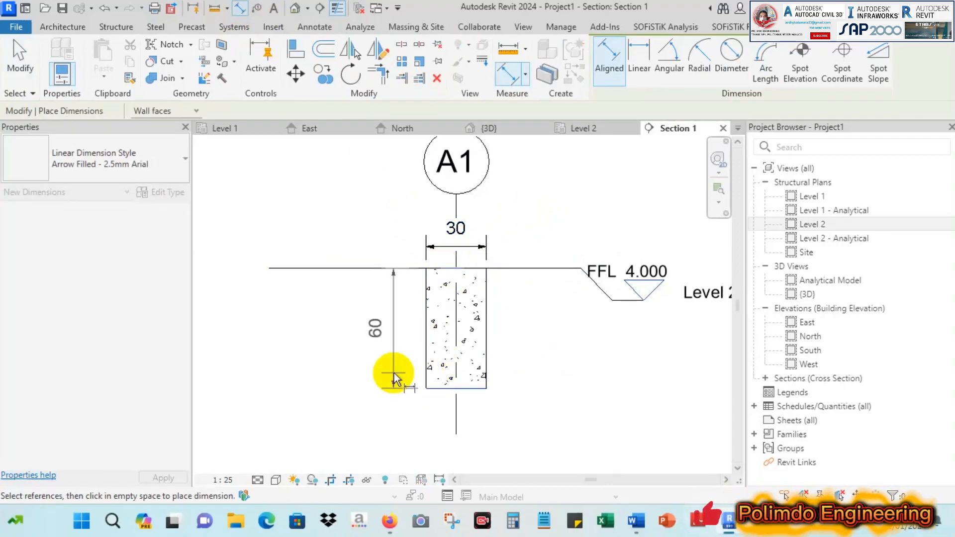
left_click(395, 372)
key("Escape")
scroll(426, 310, "down", 2)
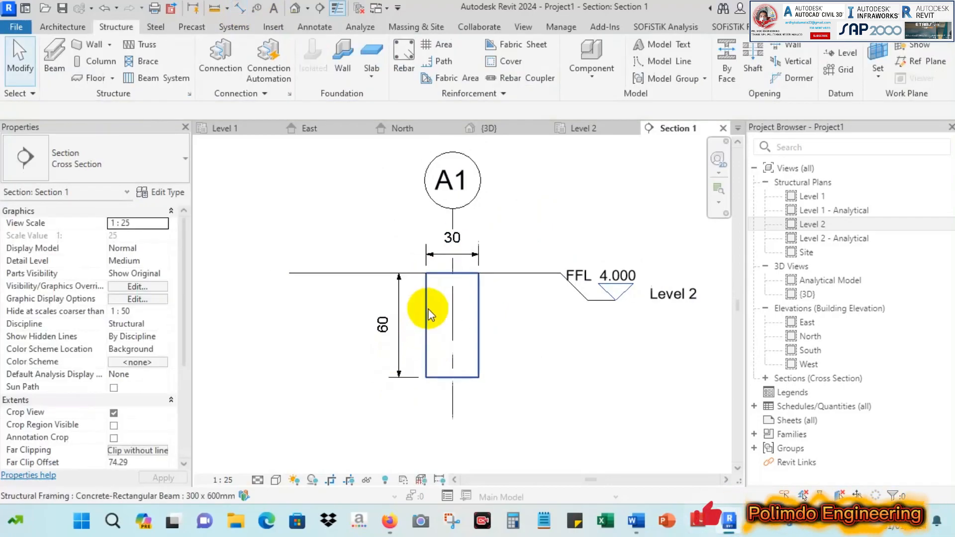
scroll(503, 313, "up", 1)
middle_click_drag(504, 313, 432, 357)
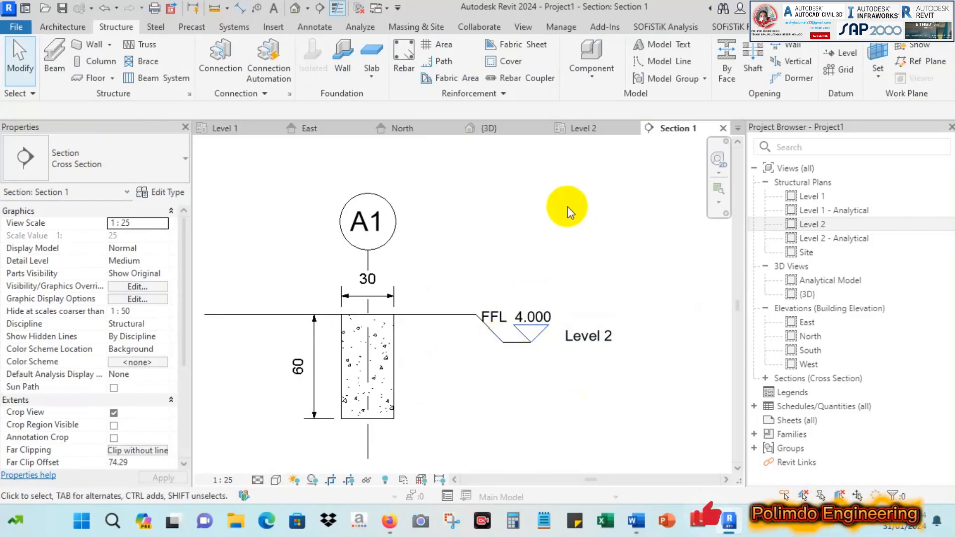
Step: Check the beam's properties in the section and compare the section with the 3D and Level 2 views
scroll(565, 207, "down", 1)
middle_click_drag(550, 252, 589, 280)
scroll(457, 330, "up", 1)
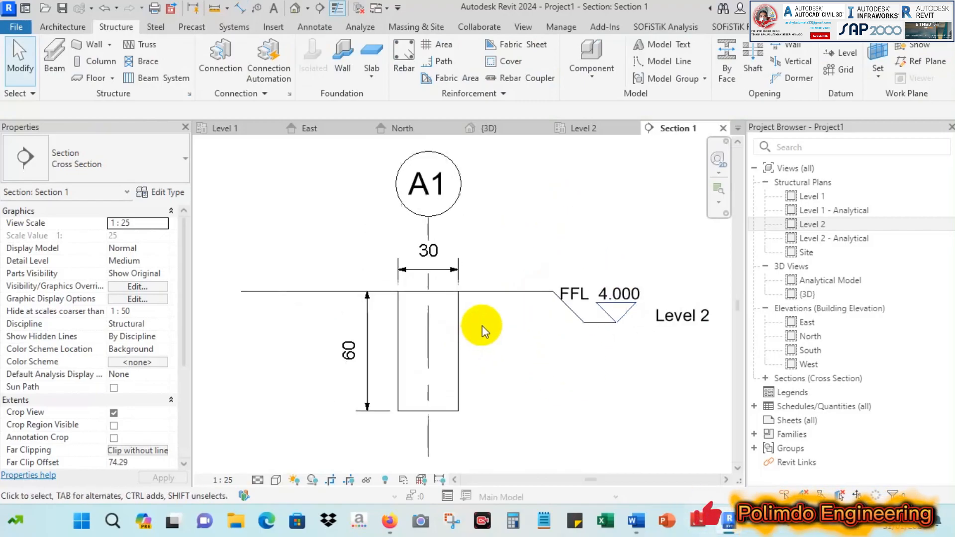
left_click(455, 333)
scroll(491, 351, "up", 1)
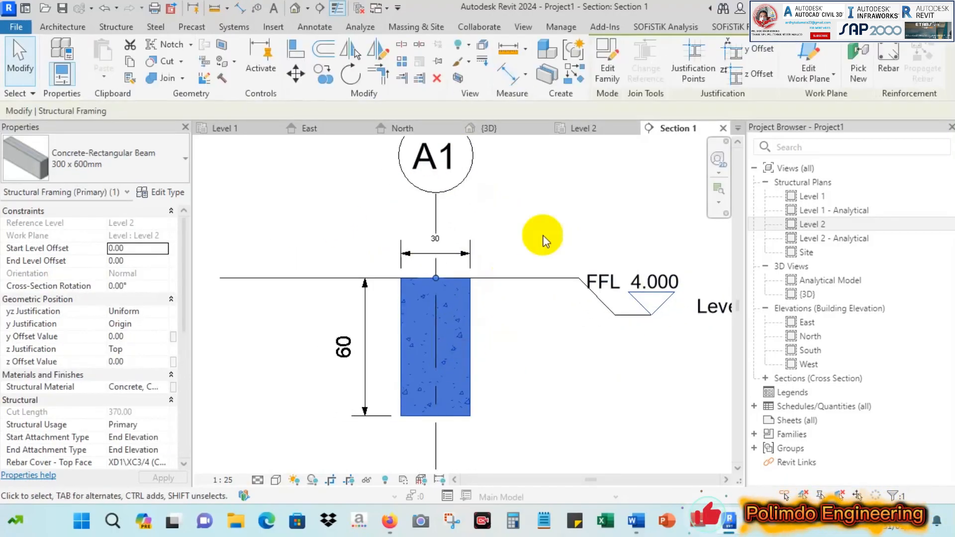
left_click(542, 331)
left_click(487, 128)
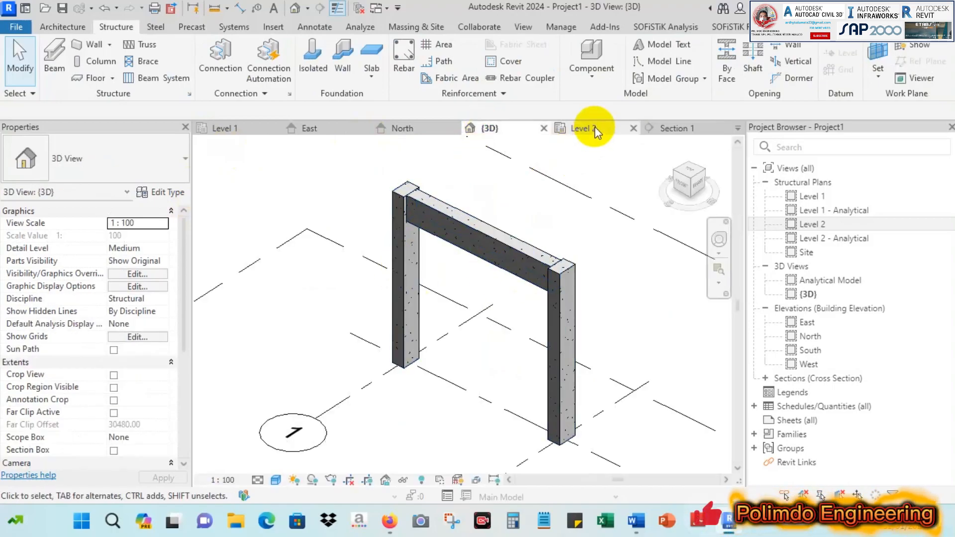
left_click(672, 128)
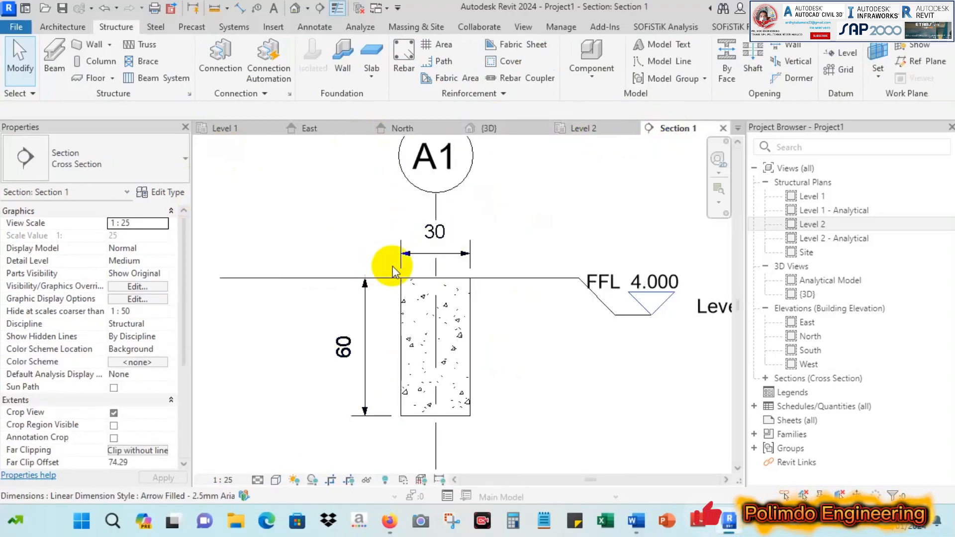
left_click(566, 128)
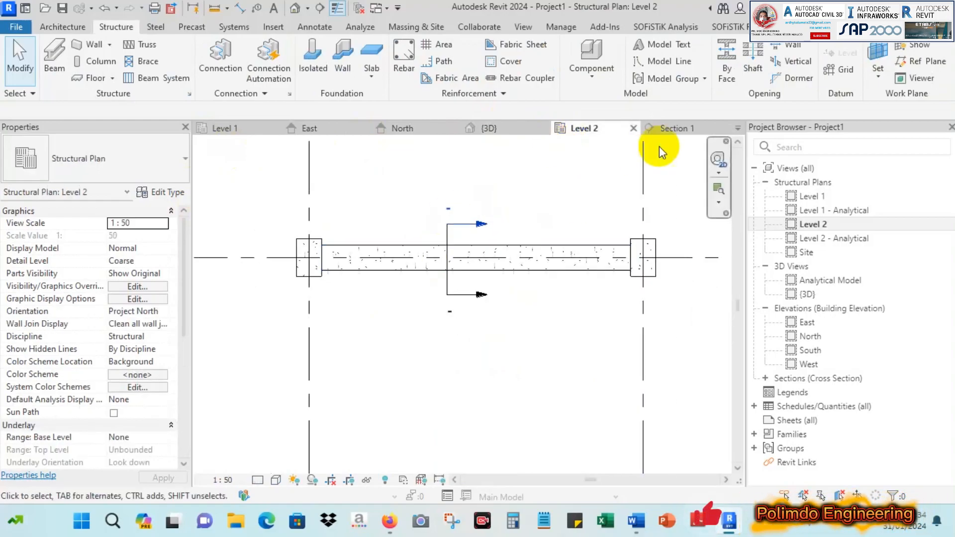
left_click(676, 129)
scroll(411, 301, "up", 2)
scroll(498, 294, "down", 1)
middle_click_drag(503, 304, 481, 262)
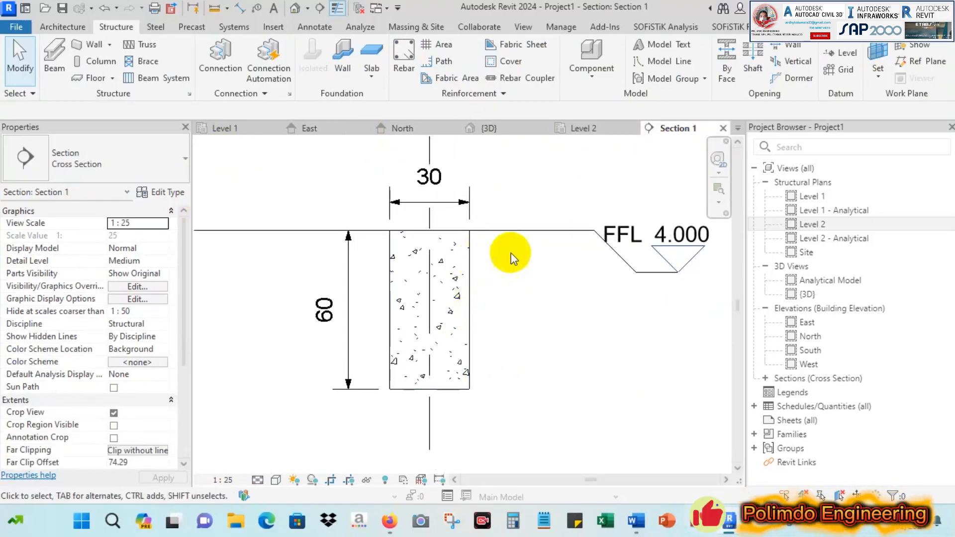
Step: Start rebar cover editing on the concrete beam in the section and review the available cover settings
left_click(466, 249)
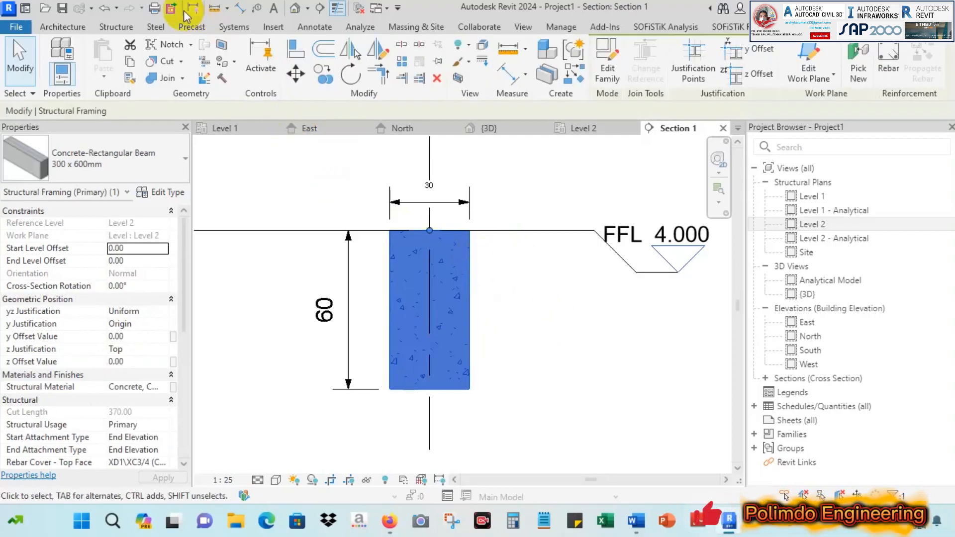
left_click(120, 28)
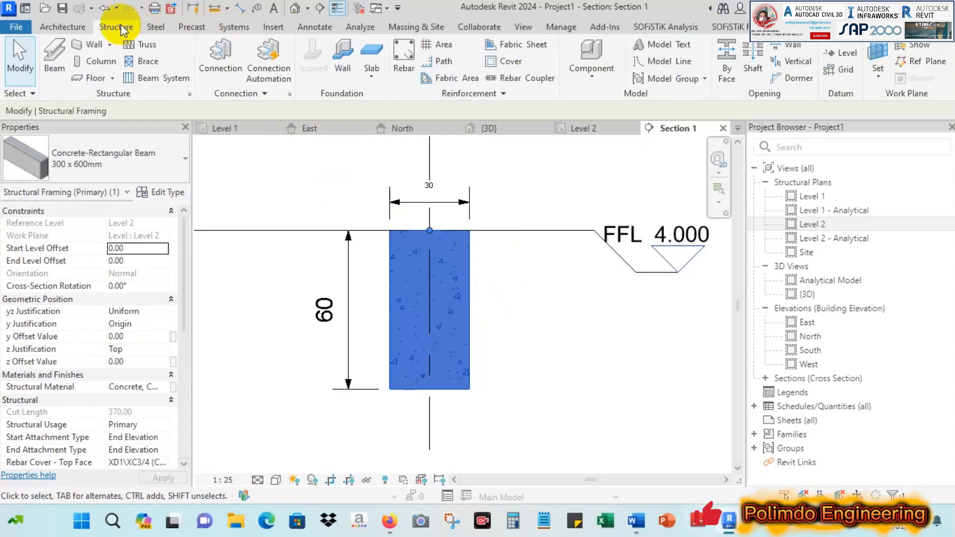
left_click(501, 66)
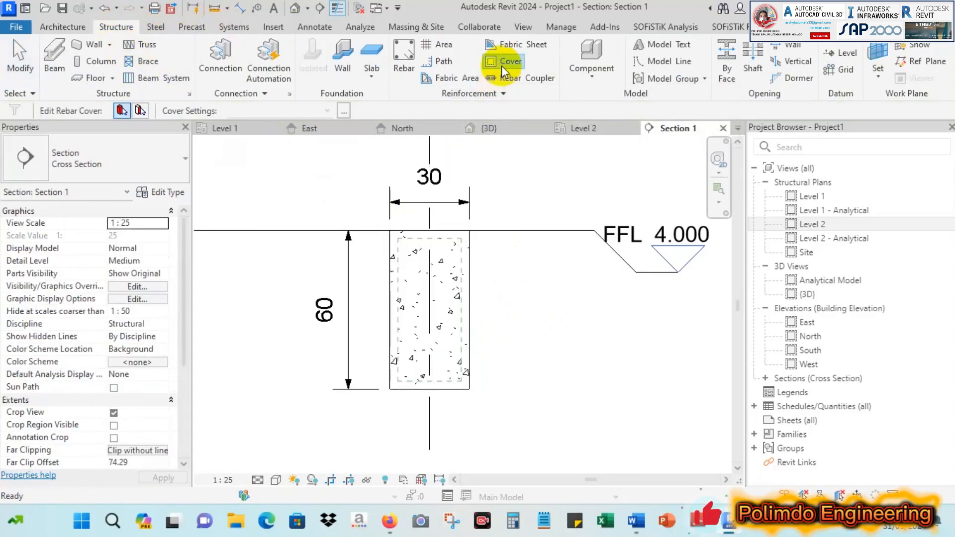
scroll(446, 266, "up", 1)
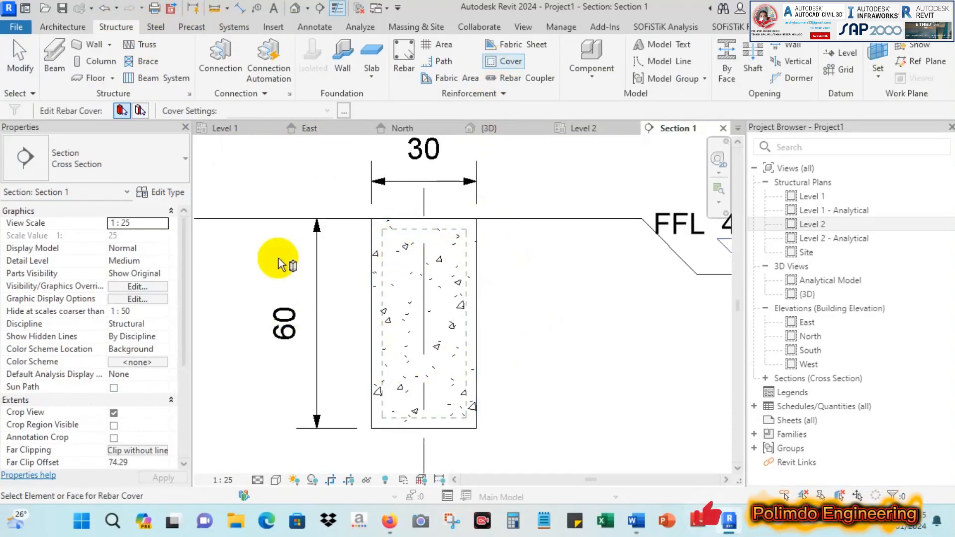
left_click(472, 251)
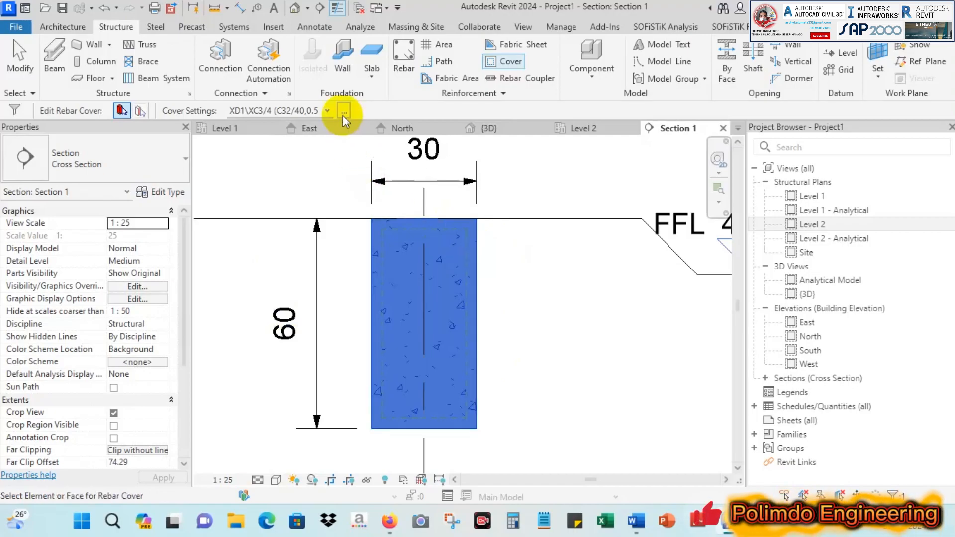
left_click(329, 107)
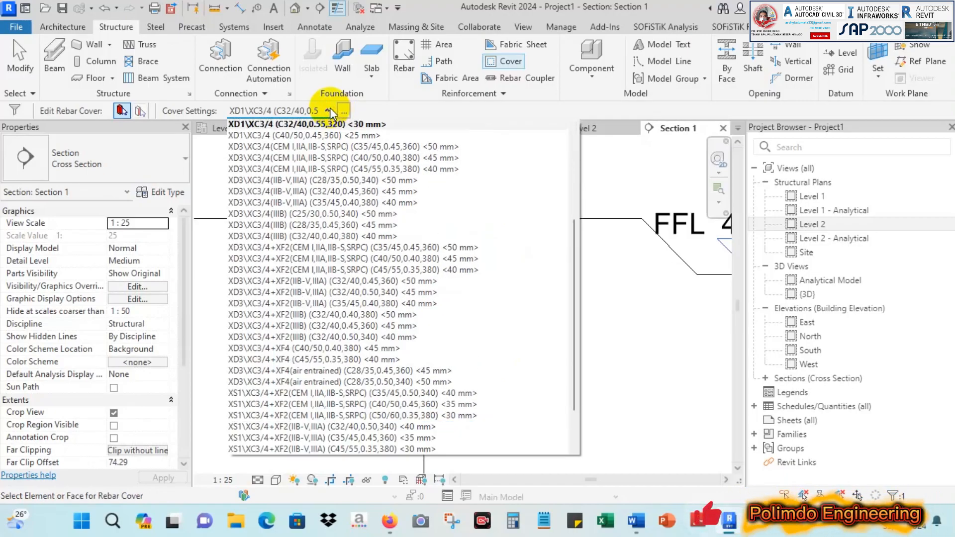
scroll(329, 107, "up", 5)
scroll(360, 288, "down", 6)
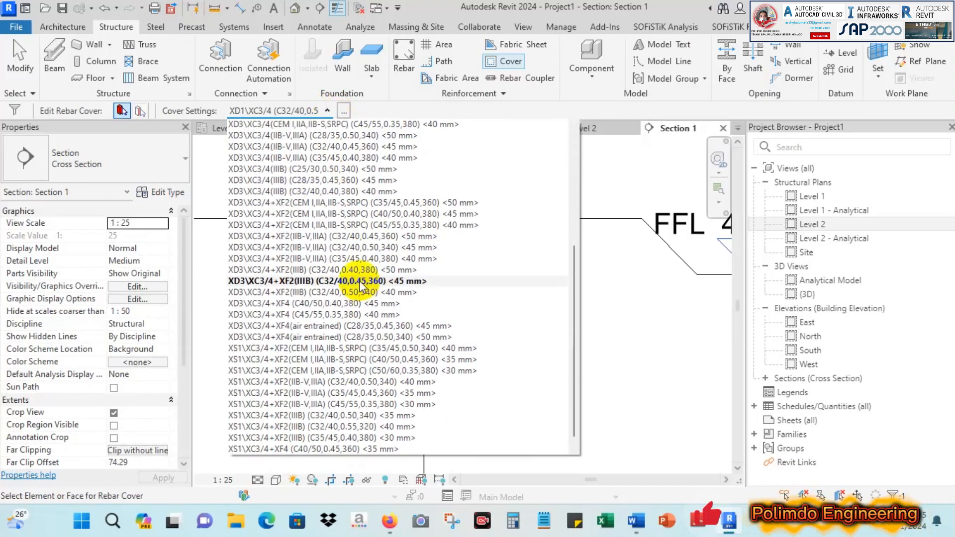
scroll(341, 288, "up", 6)
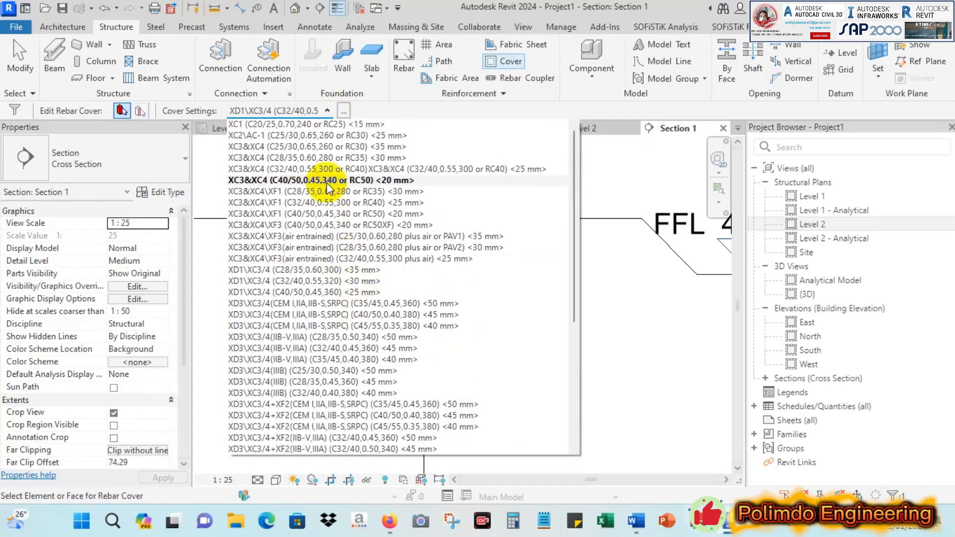
left_click(336, 110)
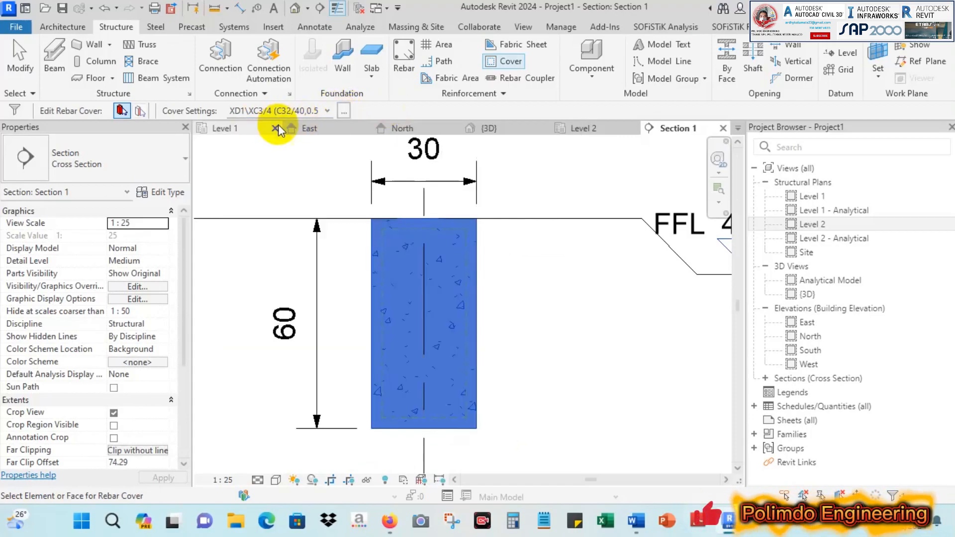
Step: Add a new rebar cover setting named Selimut Beton with a 40 mm cover
left_click(344, 111)
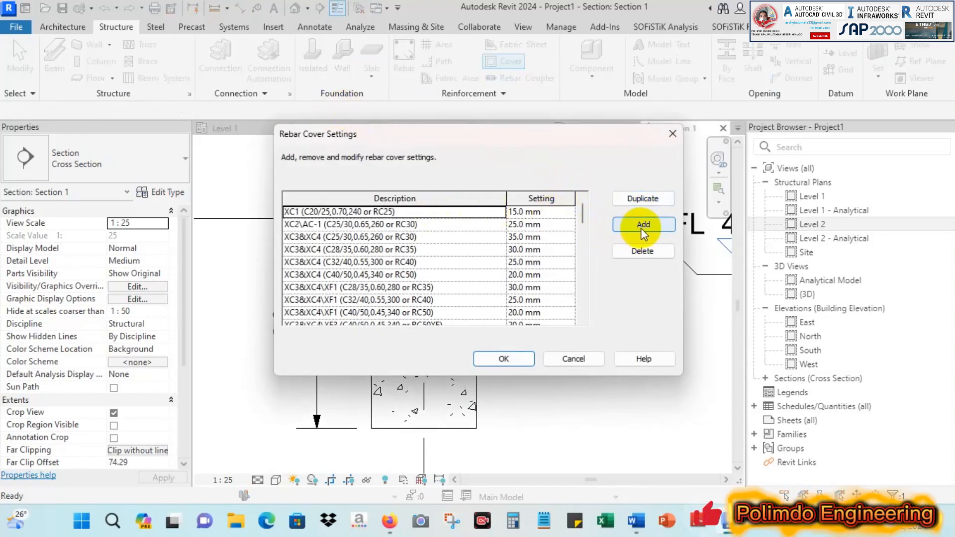
left_click(641, 225)
left_click(386, 316)
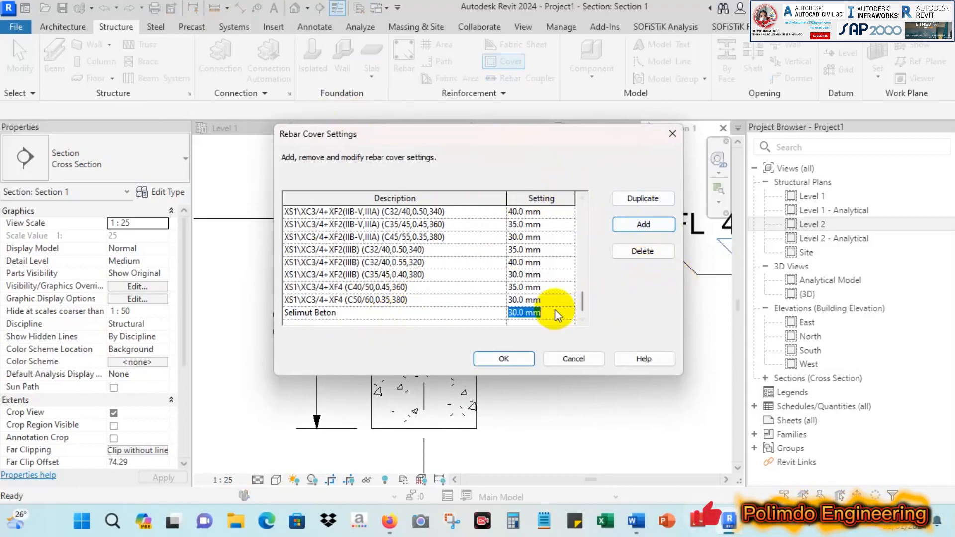
left_click_drag(557, 310, 507, 312)
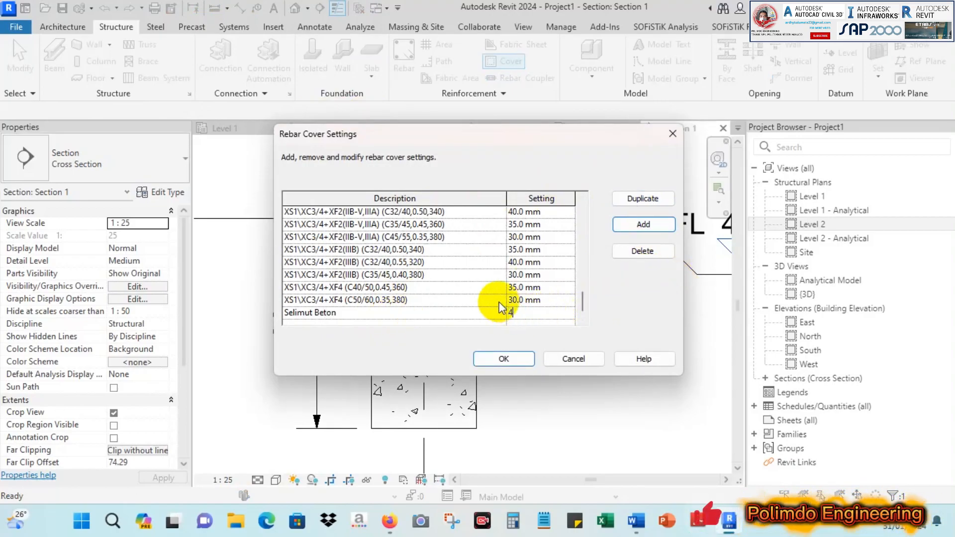
left_click(551, 301)
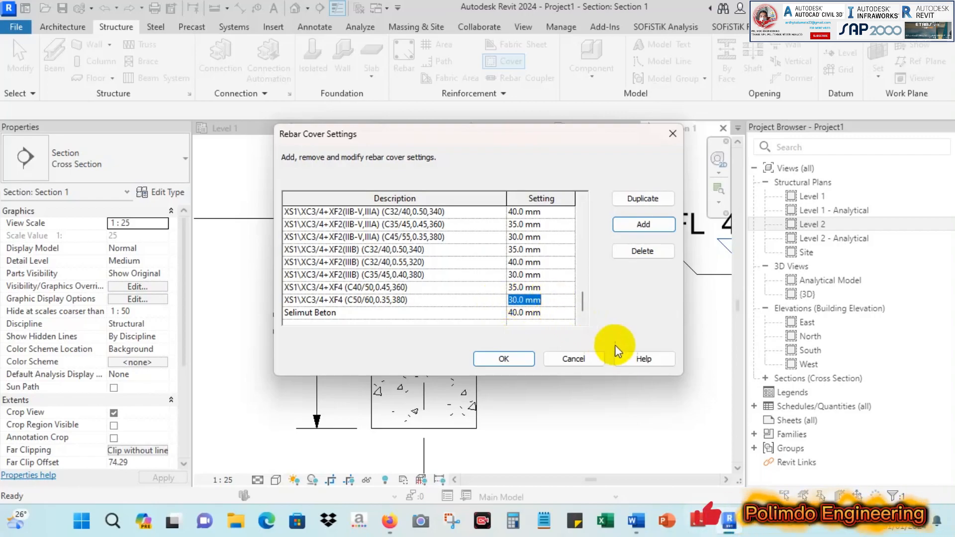
left_click(512, 360)
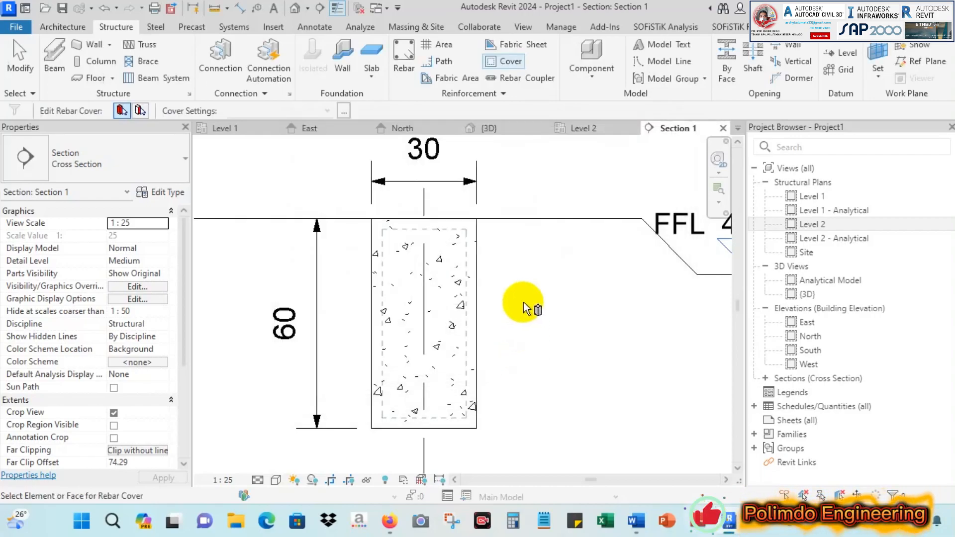
Step: Assign the Selimut Beton <40 mm> cover setting to the concrete beam in the section
left_click(479, 242)
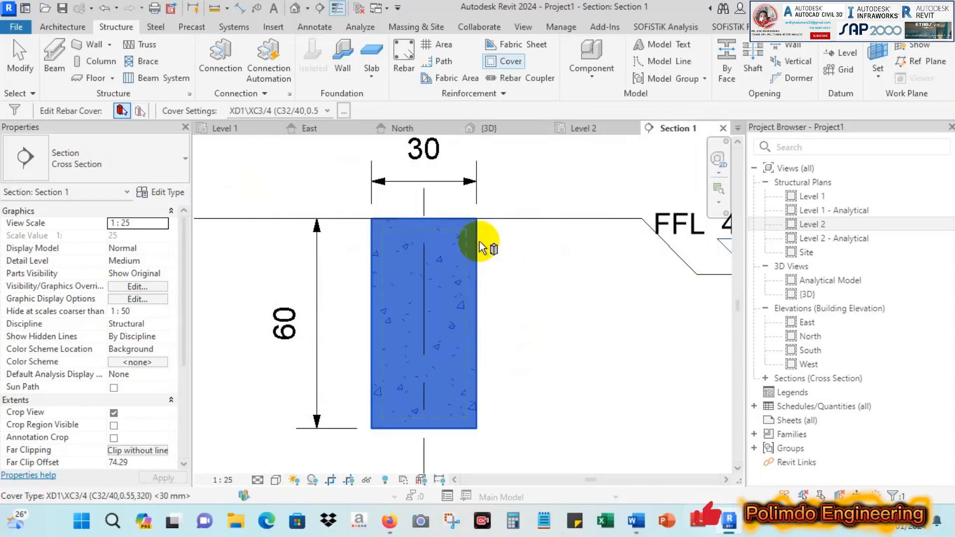
left_click(273, 110)
scroll(517, 231, "up", 2)
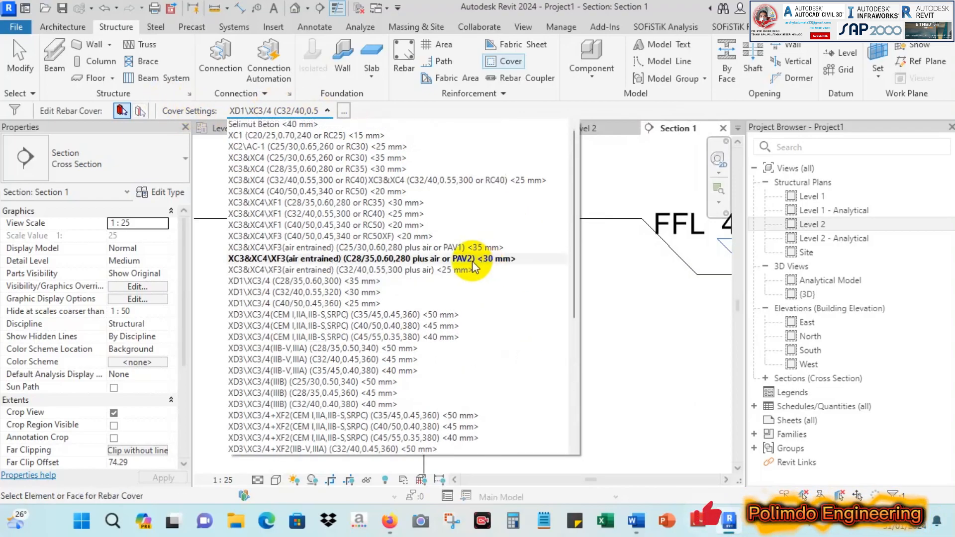
left_click(274, 126)
scroll(473, 248, "up", 3)
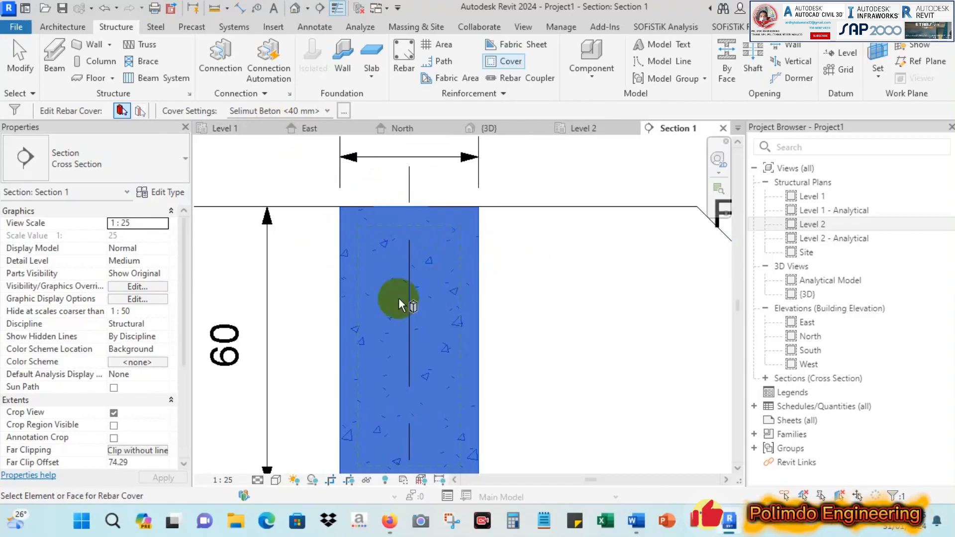
left_click(464, 245)
scroll(470, 276, "down", 2)
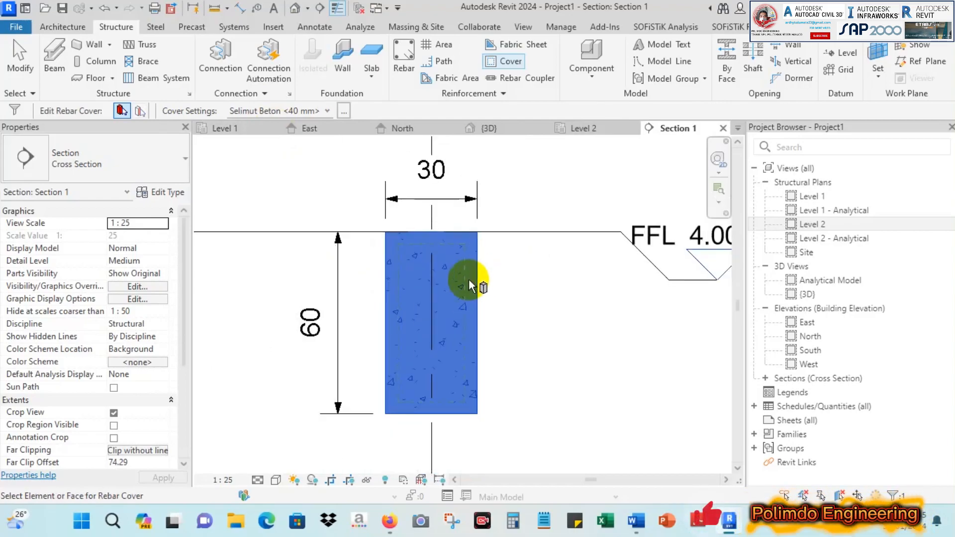
scroll(438, 313, "up", 1)
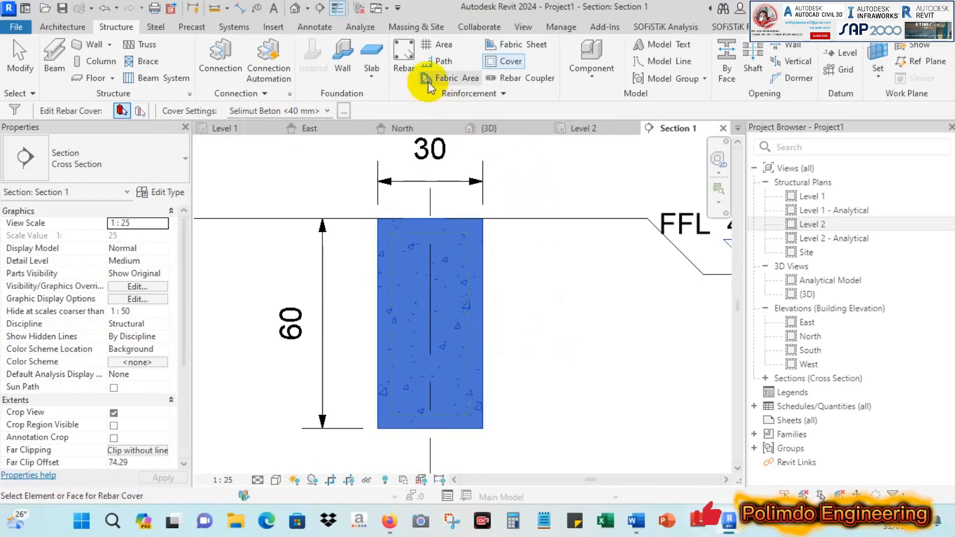
Step: Start placing structural rebar and accept shape definitions without hooks or end treatments
left_click(408, 53)
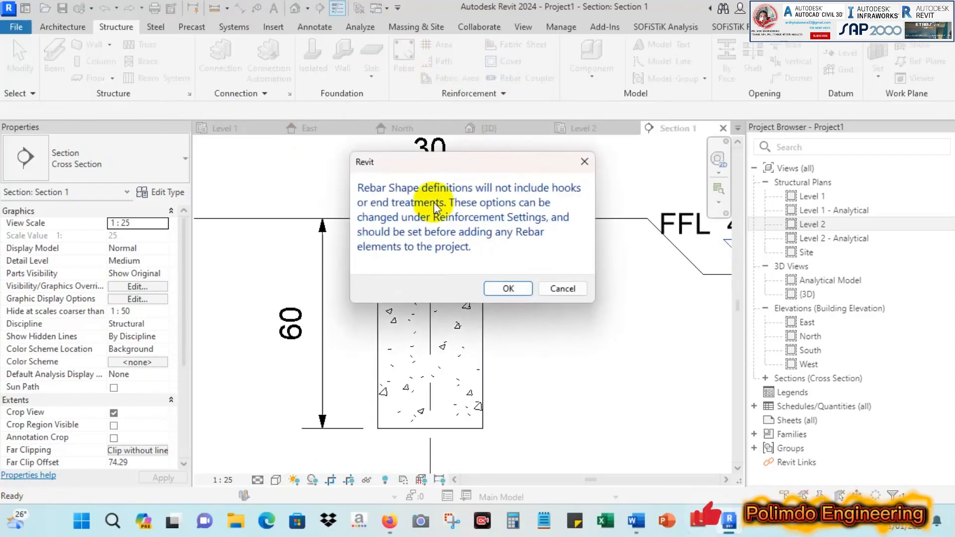
left_click_drag(451, 166, 595, 239)
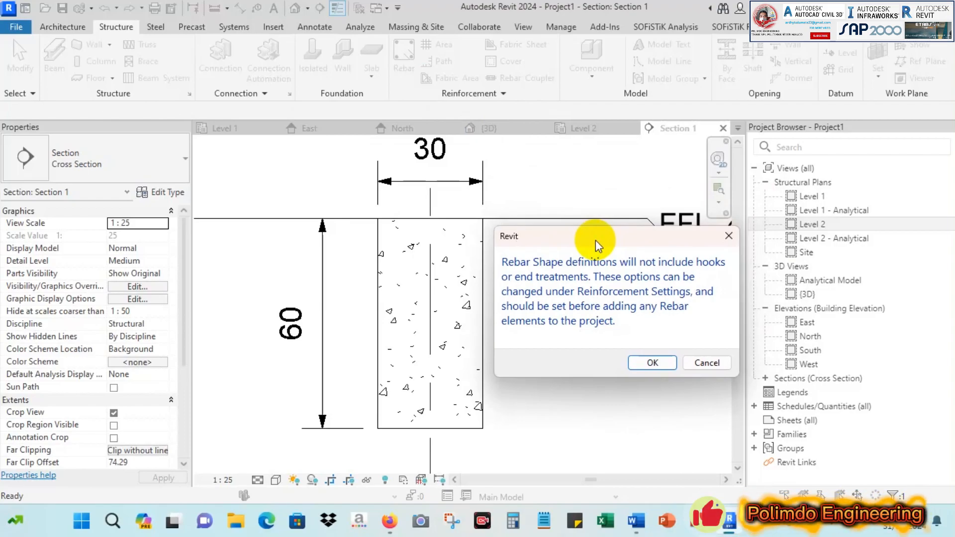
left_click(652, 364)
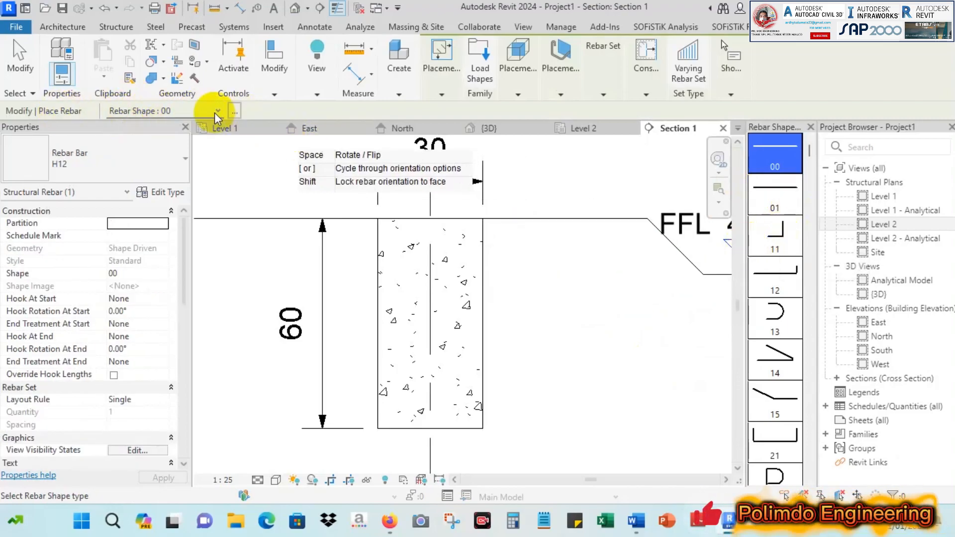
Step: Examine the available rebar shapes, comparing the numbered list with the shape previews, for one suited to a beam stirrup
left_click(216, 112)
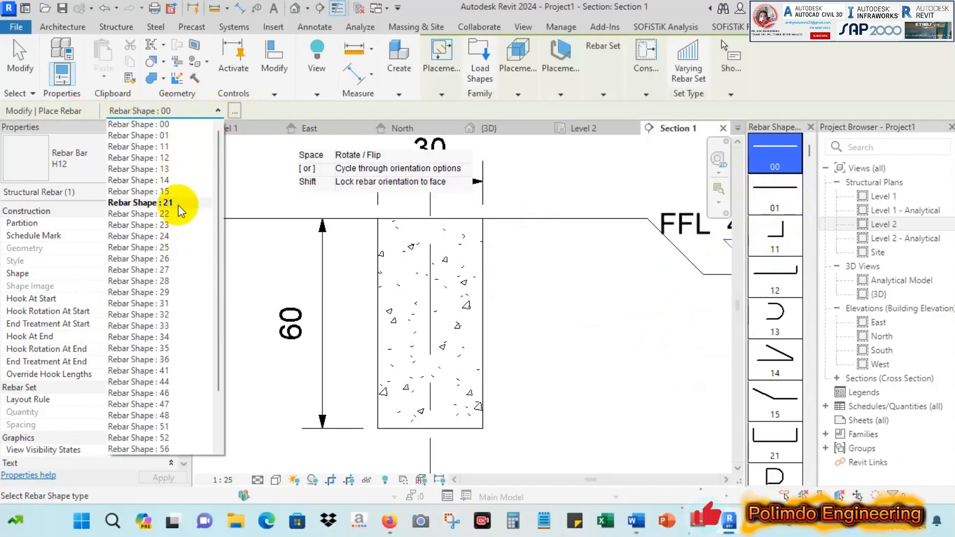
scroll(170, 213, "down", 2)
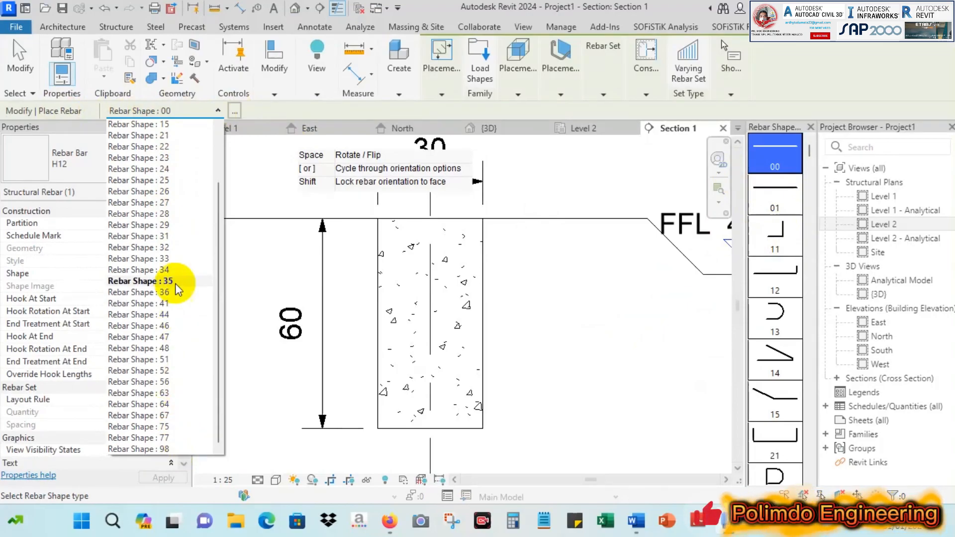
scroll(164, 154, "up", 2)
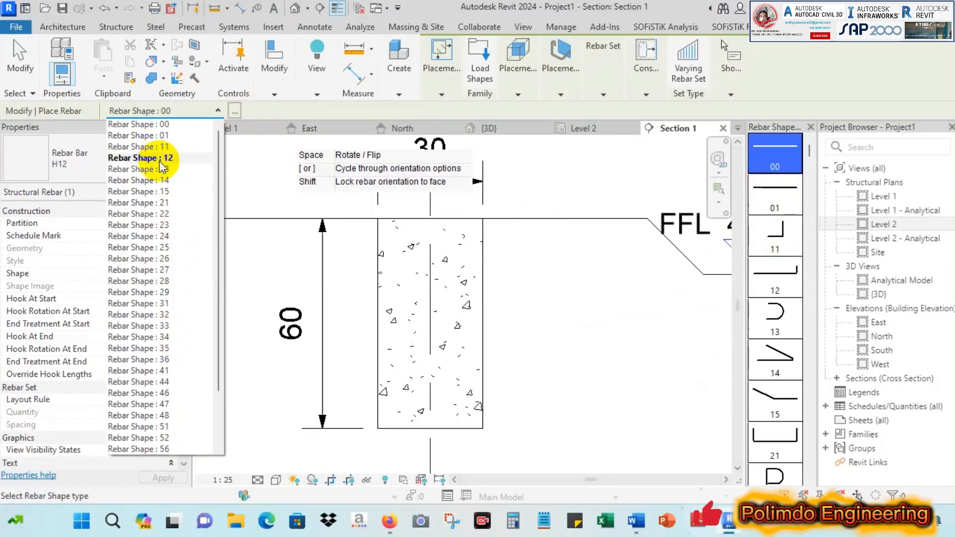
left_click(815, 157)
left_click_drag(809, 151, 807, 472)
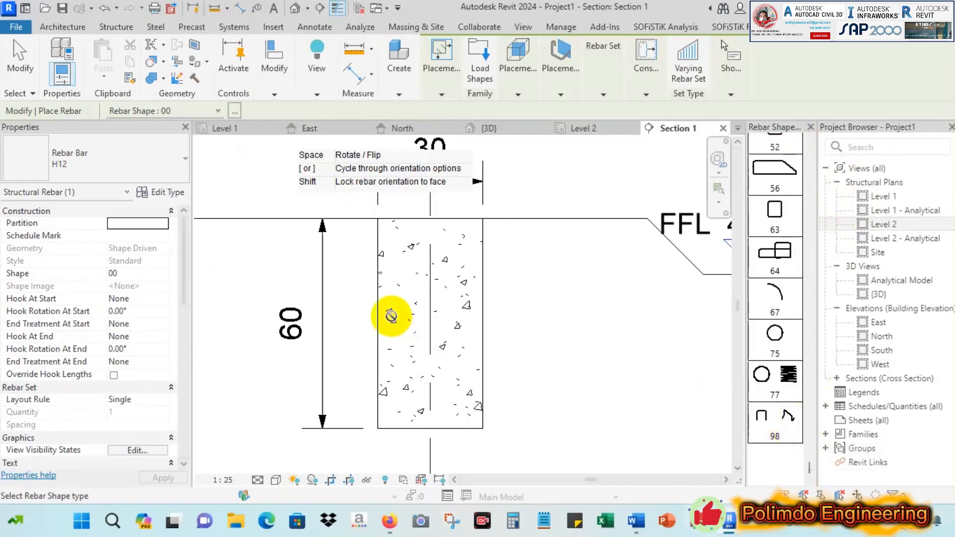
left_click(179, 110)
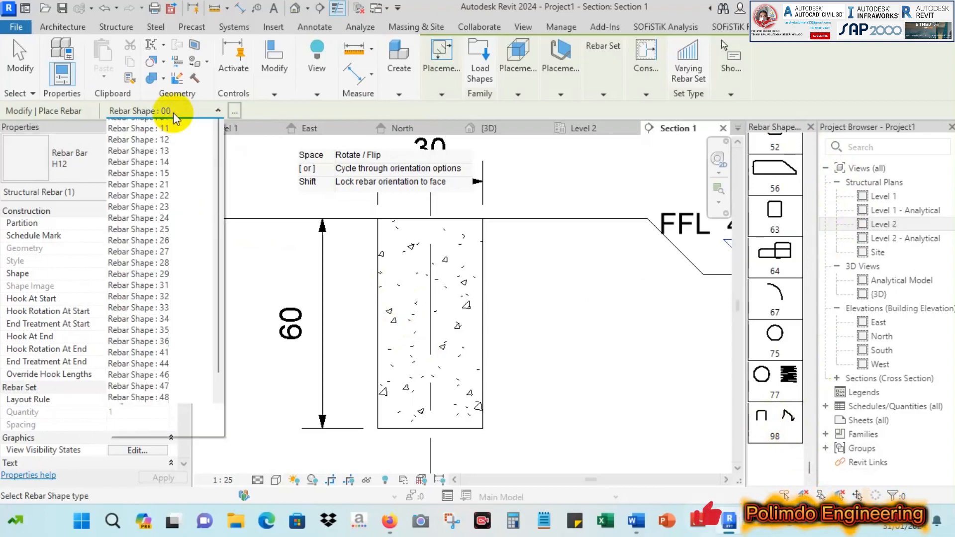
scroll(181, 358, "down", 2)
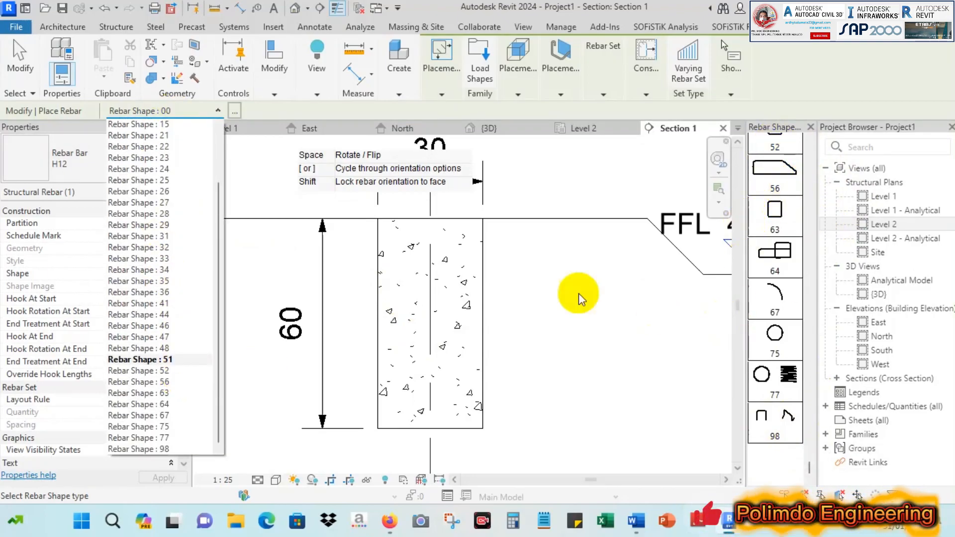
left_click(592, 292)
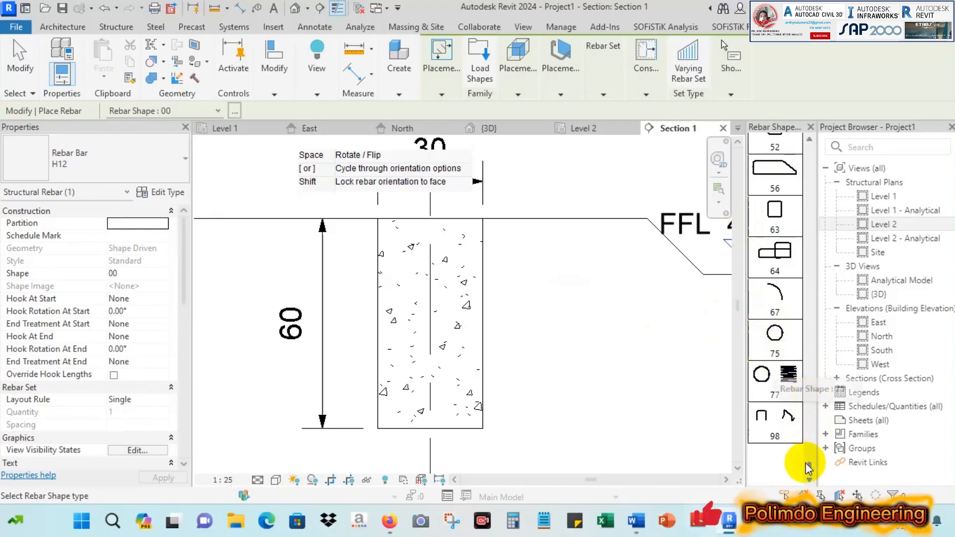
left_click_drag(809, 470, 816, 179)
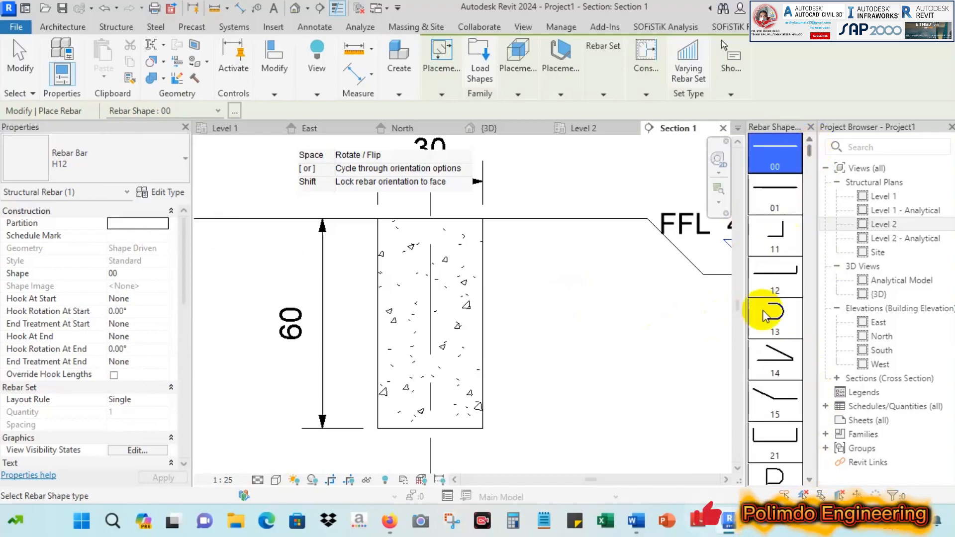
scroll(776, 343, "down", 5)
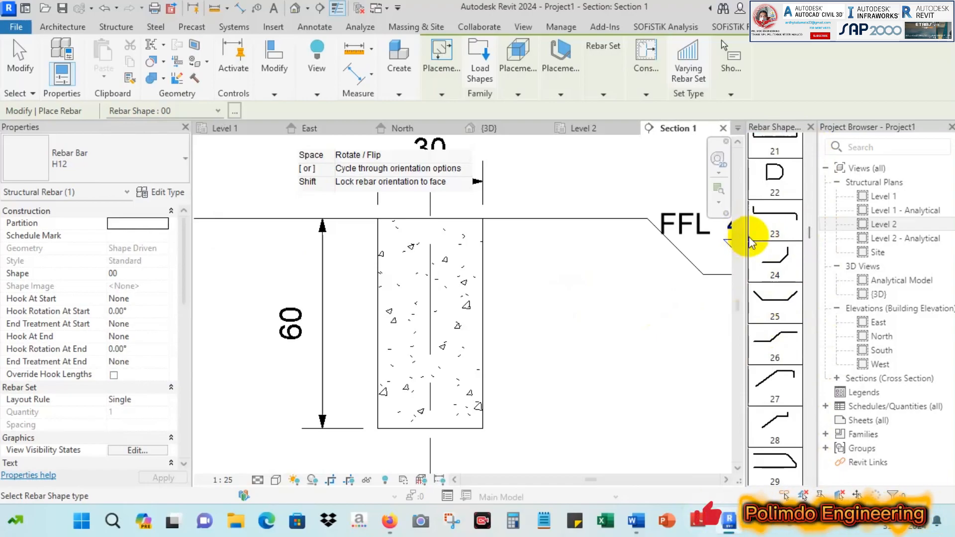
Step: Widen the Rebar Shape Browser, choose stirrup shape 52 and rotate its preview within the beam section
left_click_drag(745, 236, 713, 247)
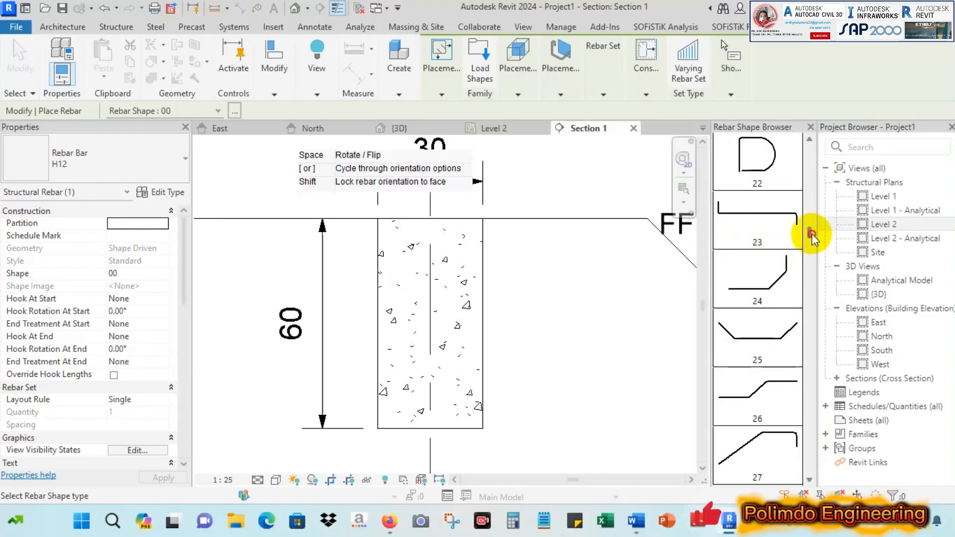
left_click(809, 328)
left_click_drag(809, 328, 806, 396)
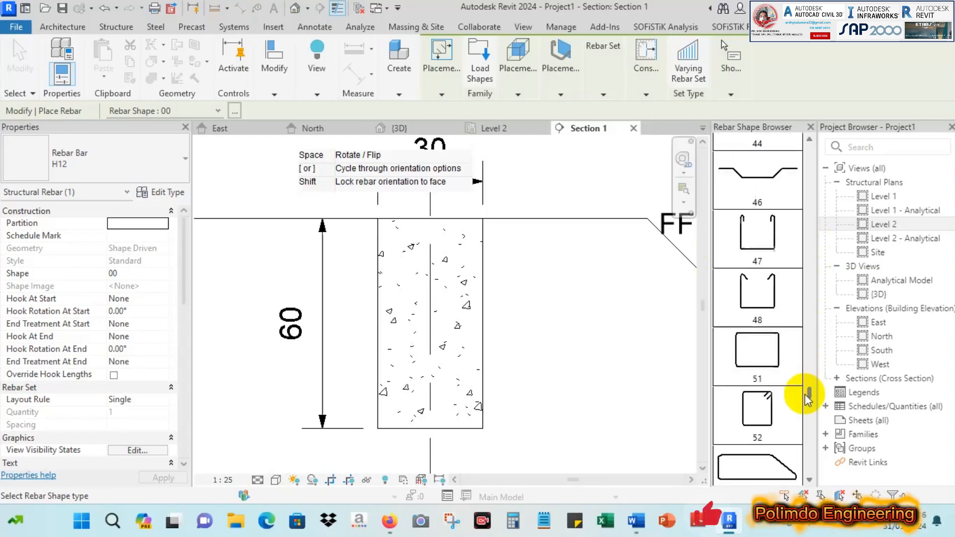
left_click(752, 407)
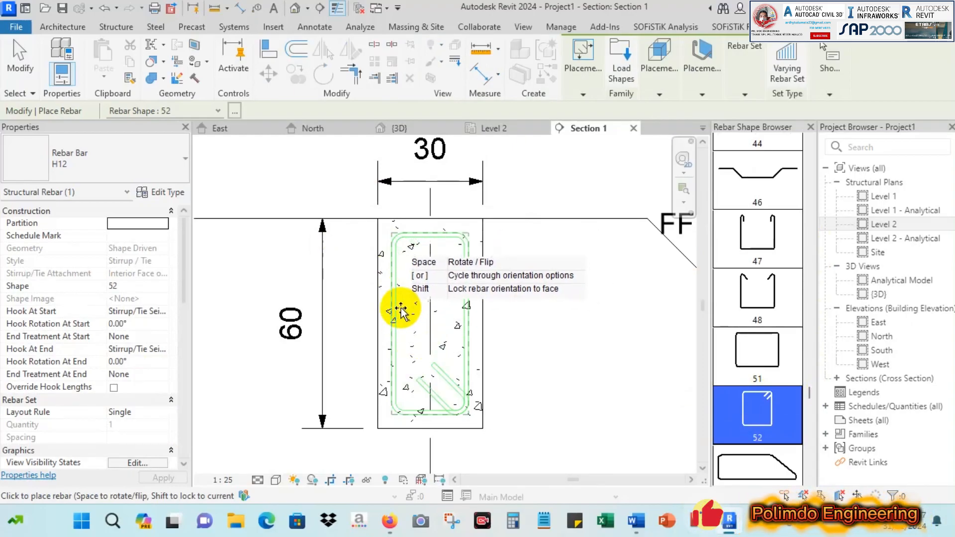
key("space")
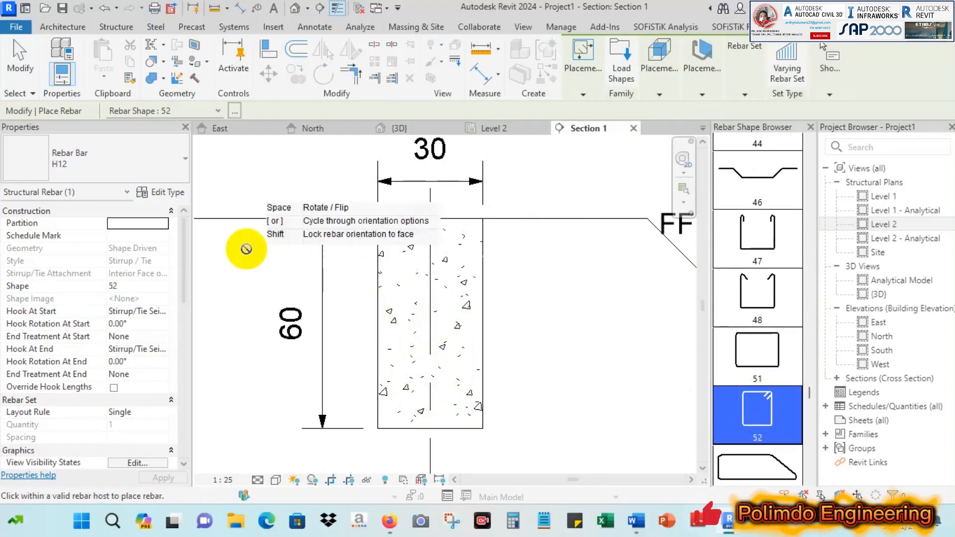
Step: Place an H12 shape 52 stirrup in the beam section with its hooks at the upper-left corner
left_click(140, 162)
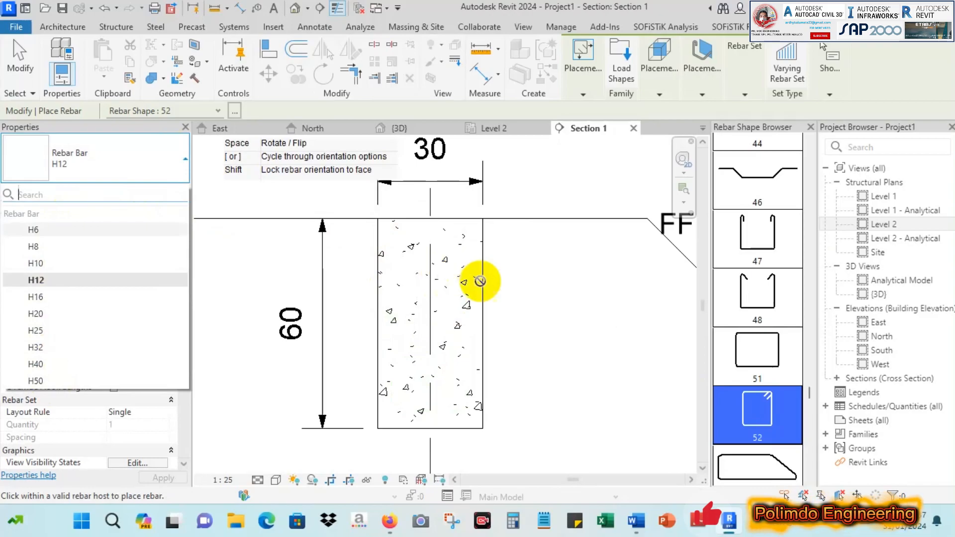
left_click(522, 293)
key("space")
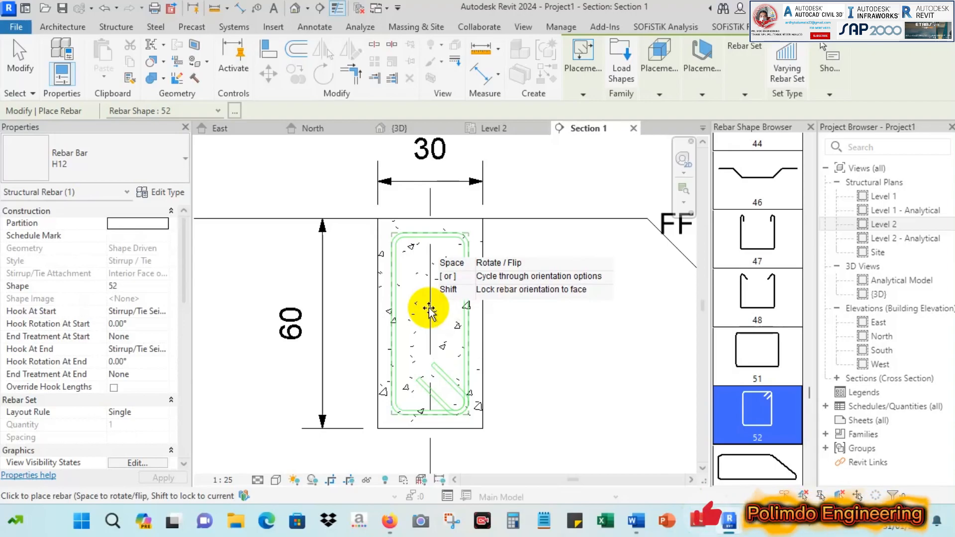
key("space")
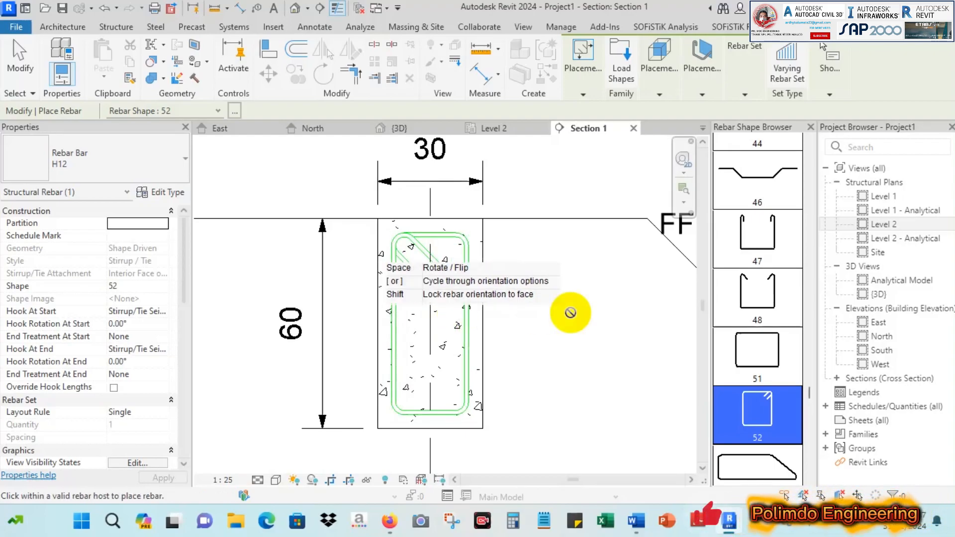
key("Escape")
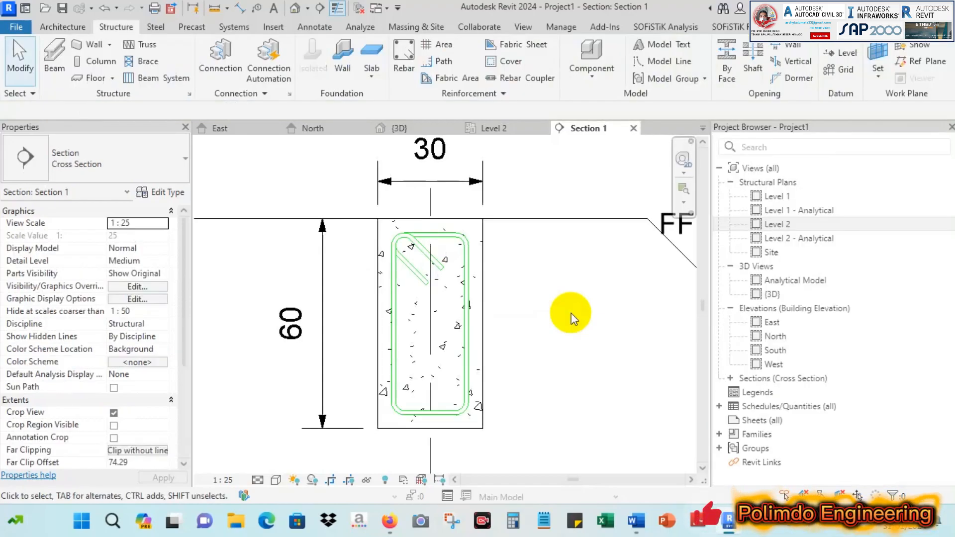
Step: Display the section view in a shaded visual style so the stirrup stands out against the concrete
left_click(275, 479)
left_click(299, 422)
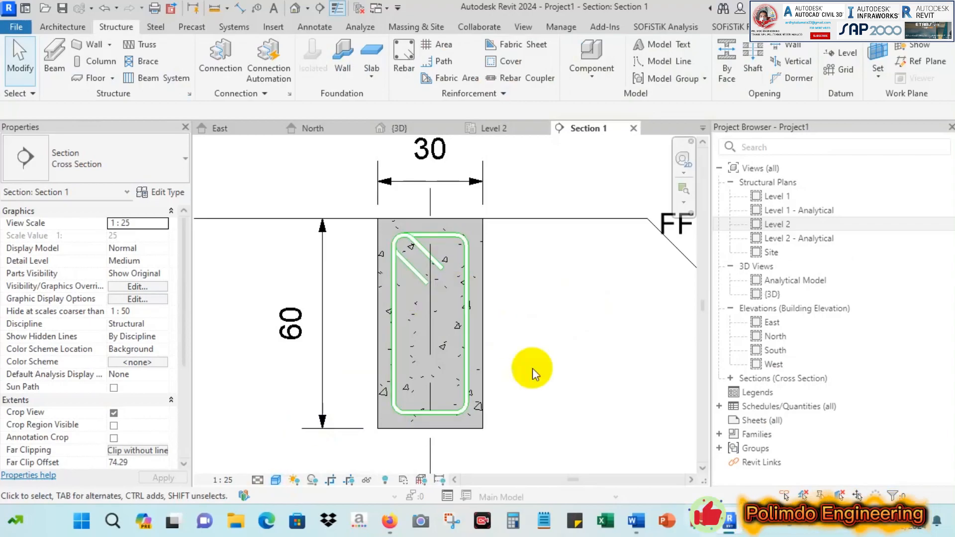
scroll(517, 338, "down", 1)
scroll(455, 249, "up", 2)
scroll(454, 238, "down", 1)
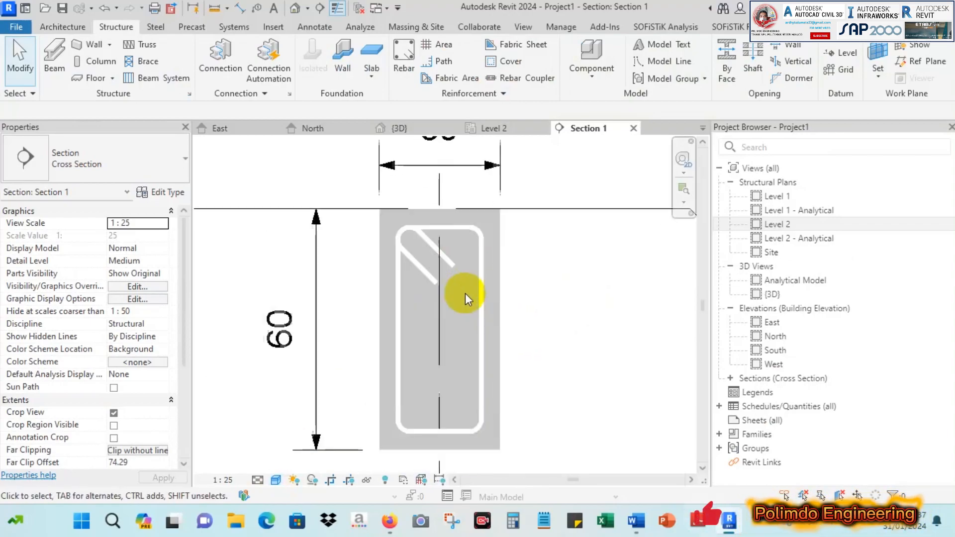
scroll(480, 235, "down", 1)
Step: Open the type properties of the placed stirrup's H12 bar and arrange the dialog so the beam section remains in view
left_click(464, 255)
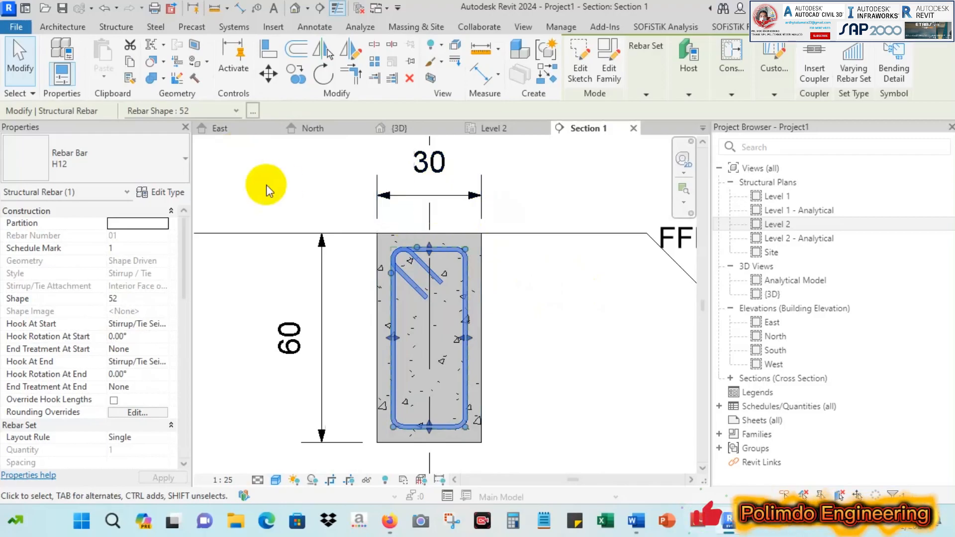
scroll(557, 245, "down", 1)
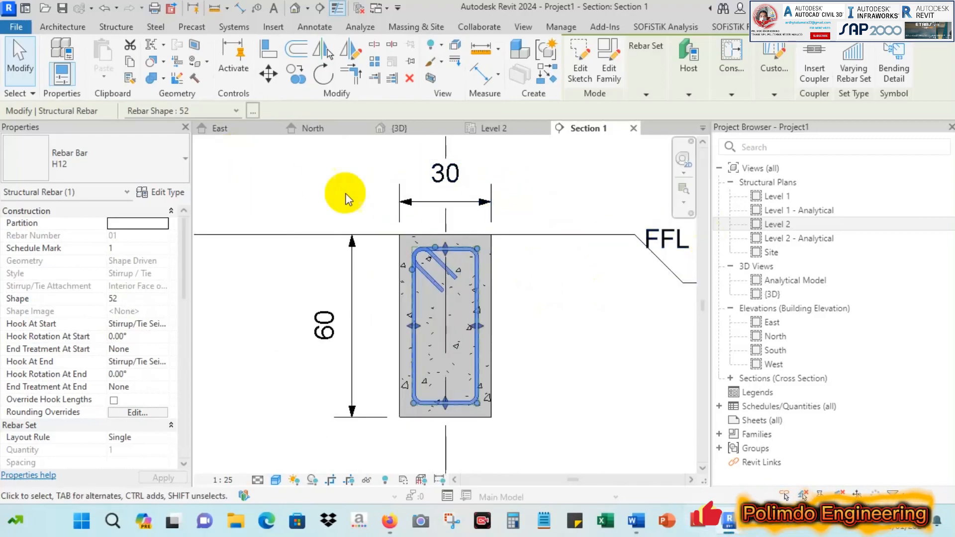
middle_click_drag(584, 248, 546, 252)
left_click(169, 194)
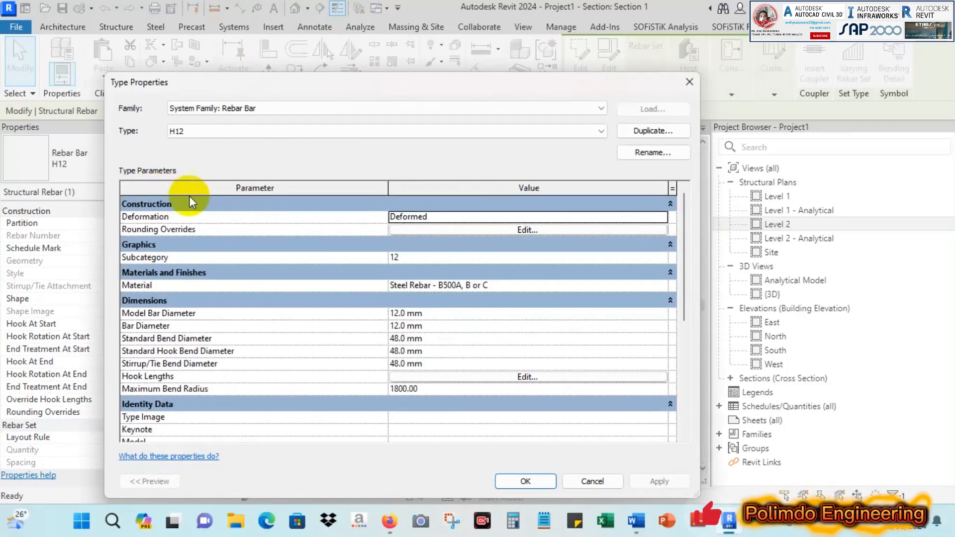
left_click_drag(106, 74, 259, 128)
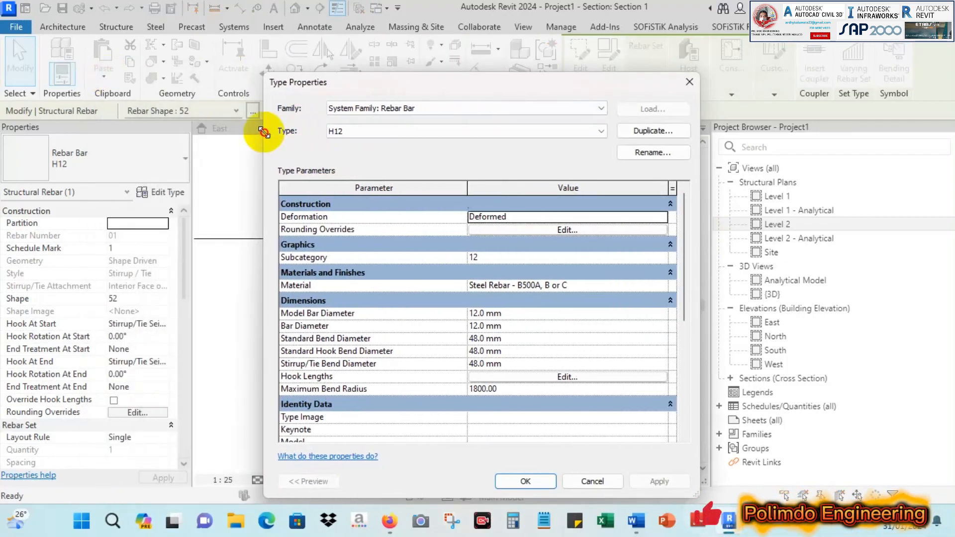
left_click_drag(423, 82, 636, 65)
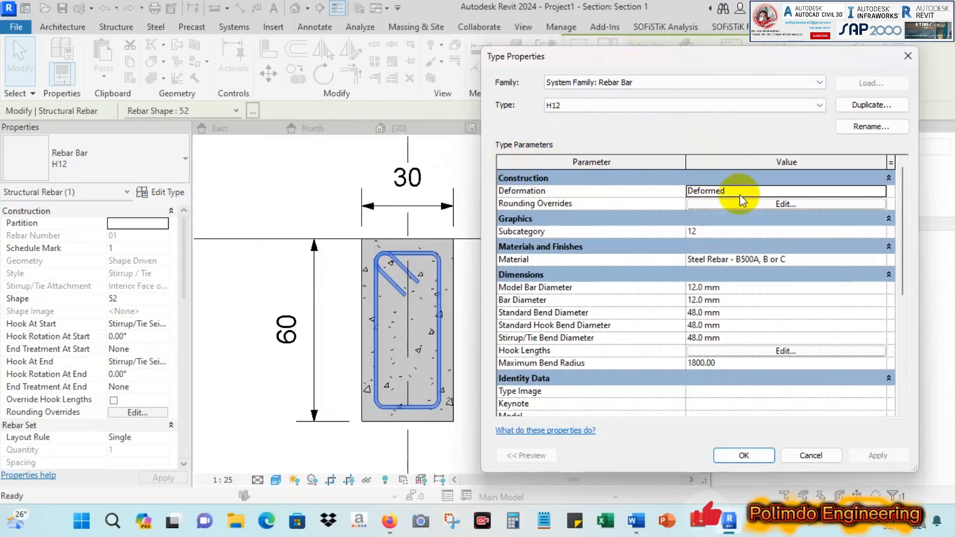
Step: Try the Plain deformation option for the H12 bar type and restore Deformed
left_click(882, 192)
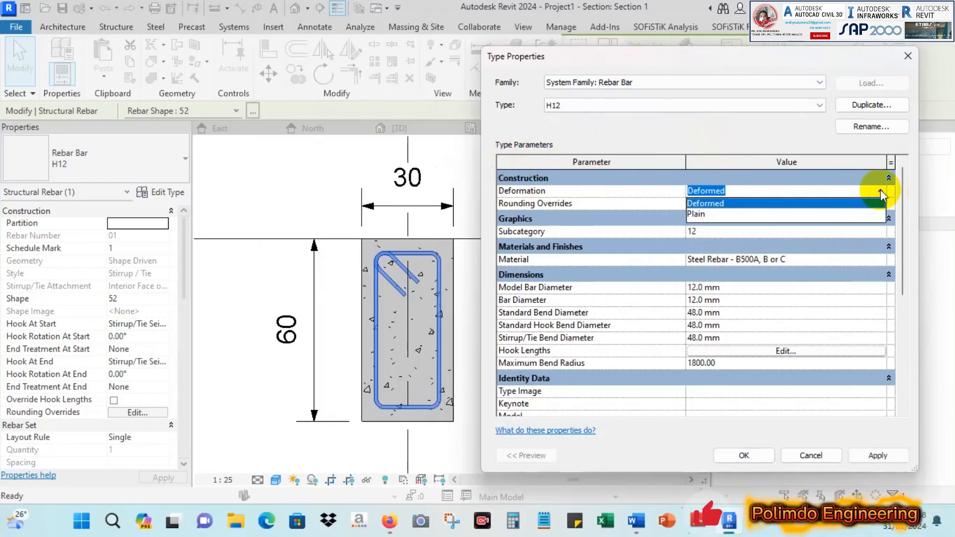
left_click(728, 215)
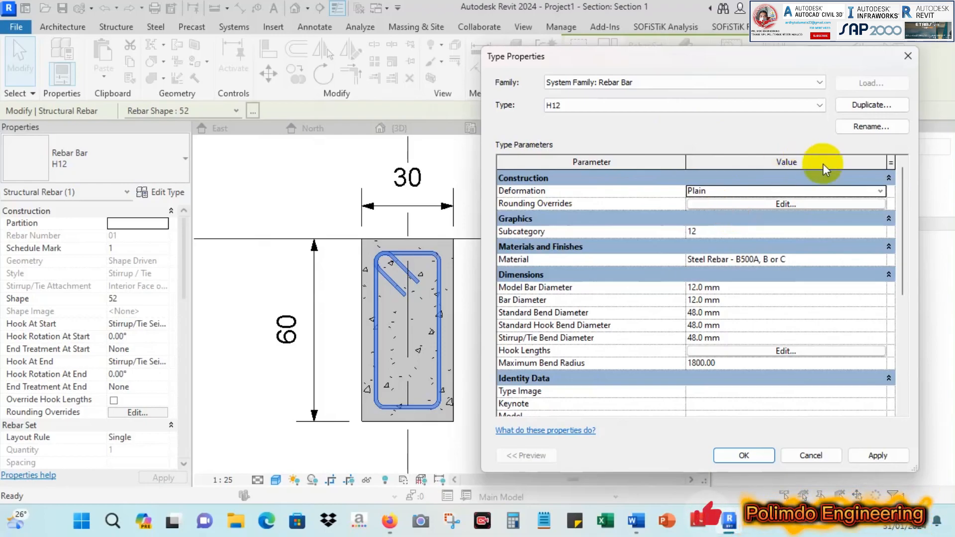
left_click(880, 192)
left_click(716, 202)
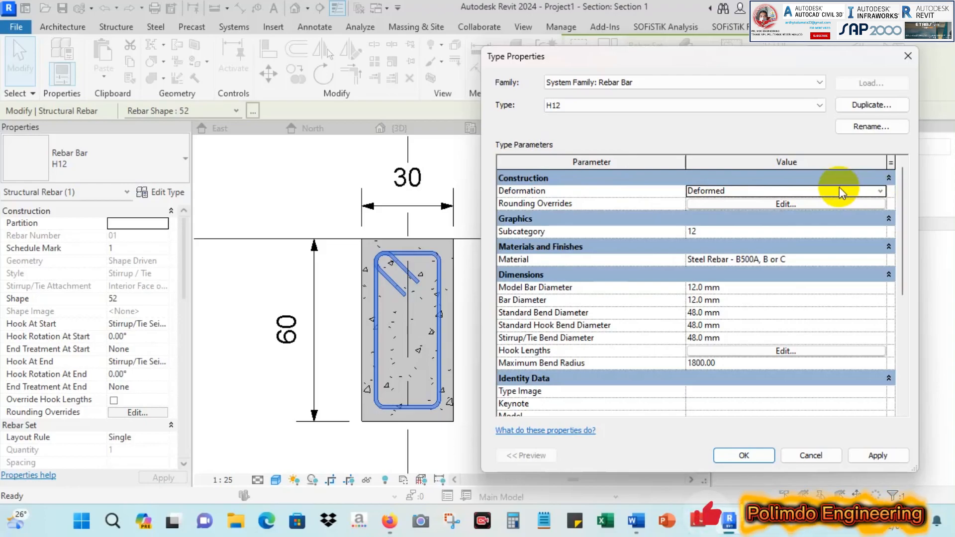
left_click(880, 191)
left_click(709, 219)
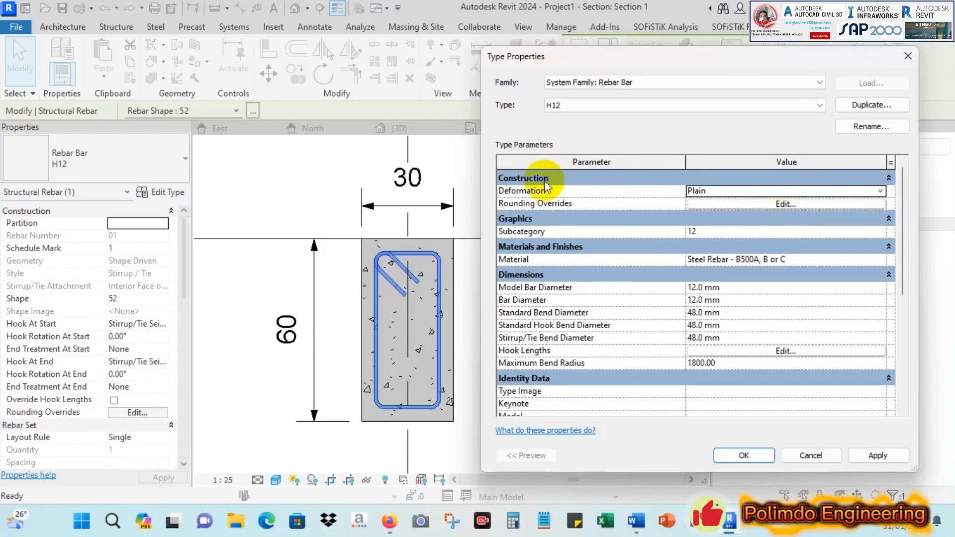
left_click(876, 191)
left_click(723, 202)
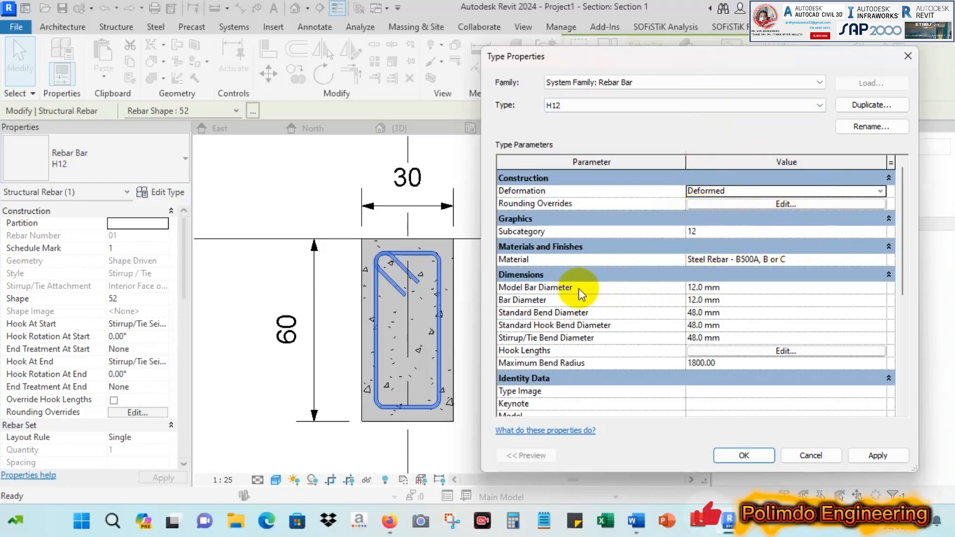
Step: Set both the Model Bar Diameter and the Bar Diameter of the H12 type to 13 mm
left_click(739, 288)
type("13")
left_click(747, 304)
type("13")
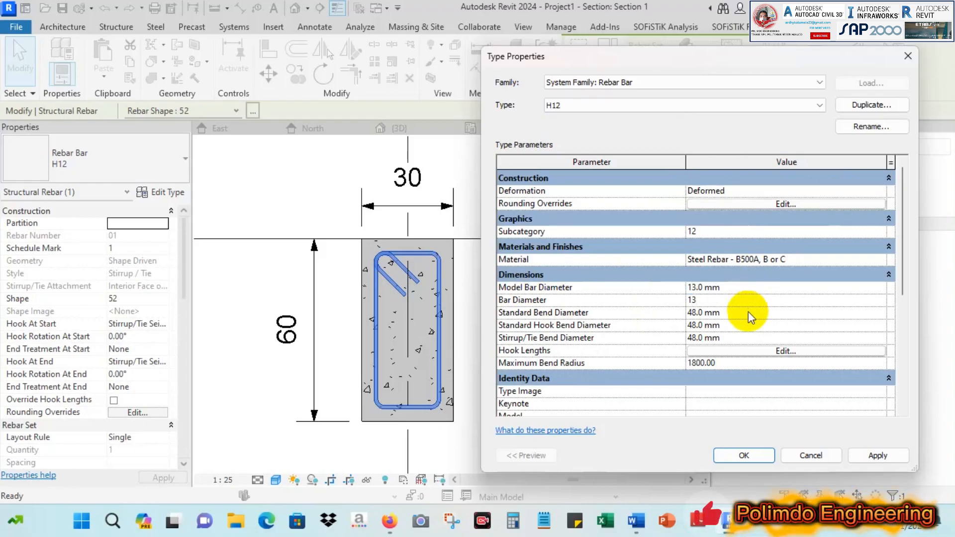
left_click(736, 287)
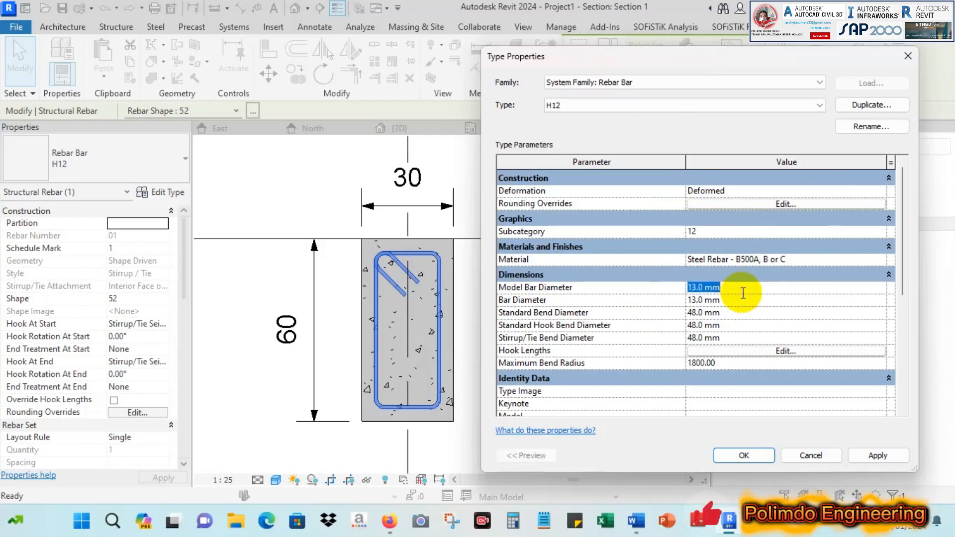
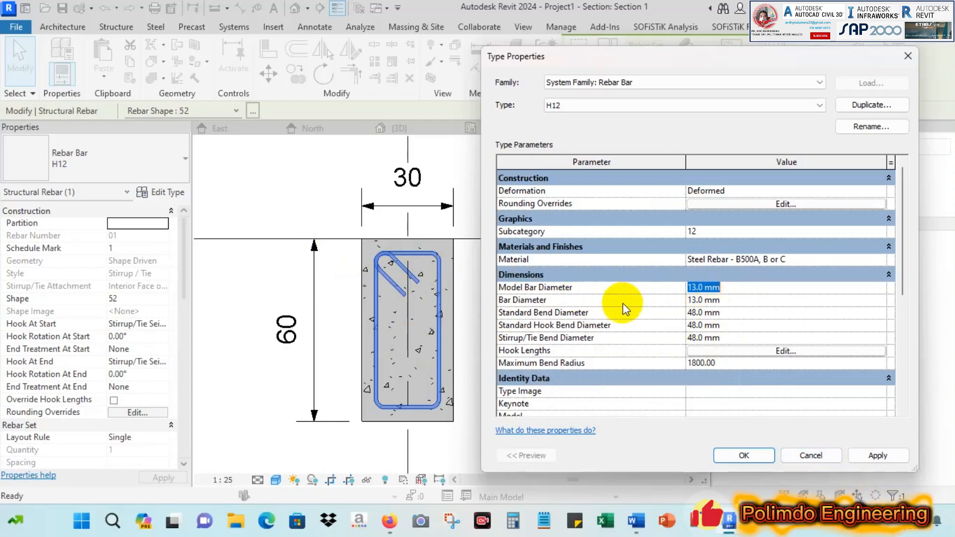
left_click(728, 299)
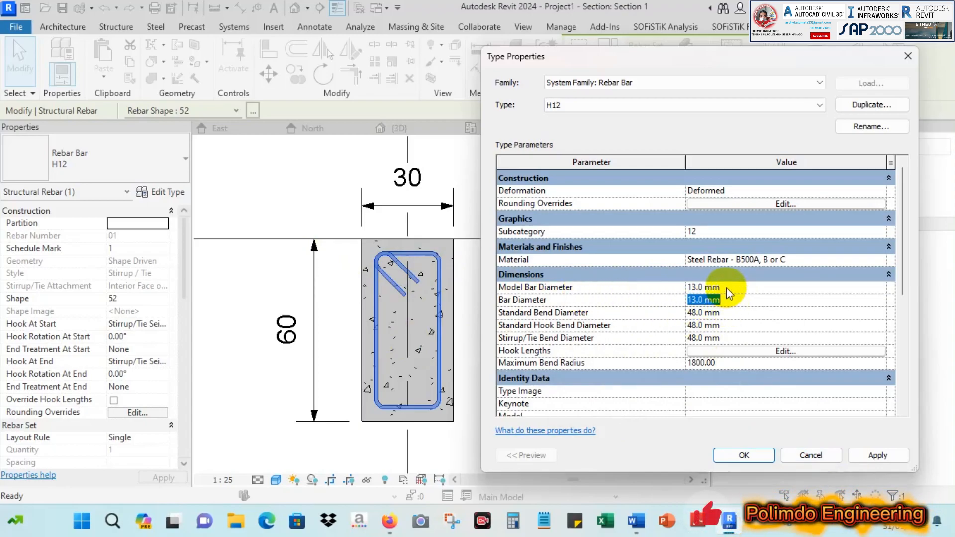
Step: Review the H12 type's bend diameters, then set its Standard Bend Diameter to 22 mm and apply the change
left_click(702, 312)
left_click(727, 326)
left_click(735, 337)
scroll(750, 344, "down", 1)
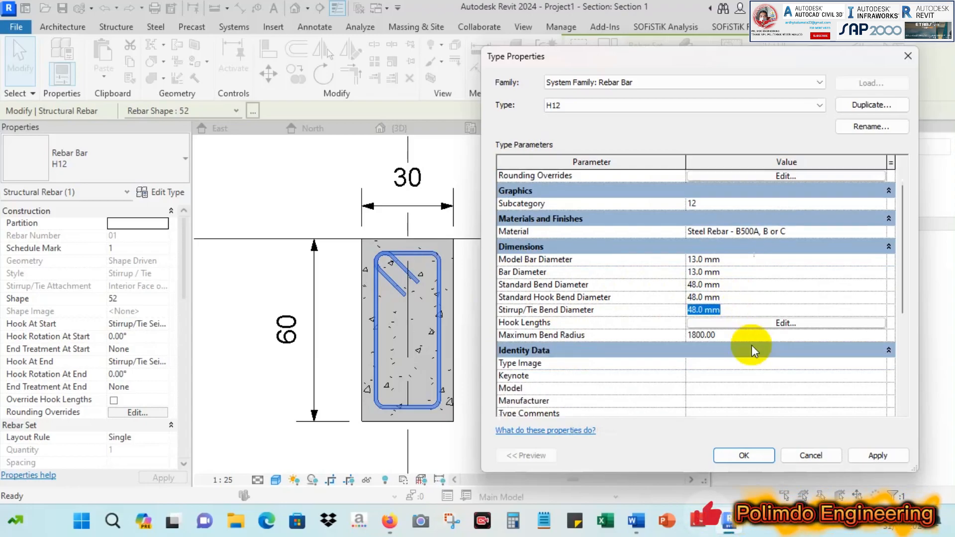
scroll(754, 328, "up", 1)
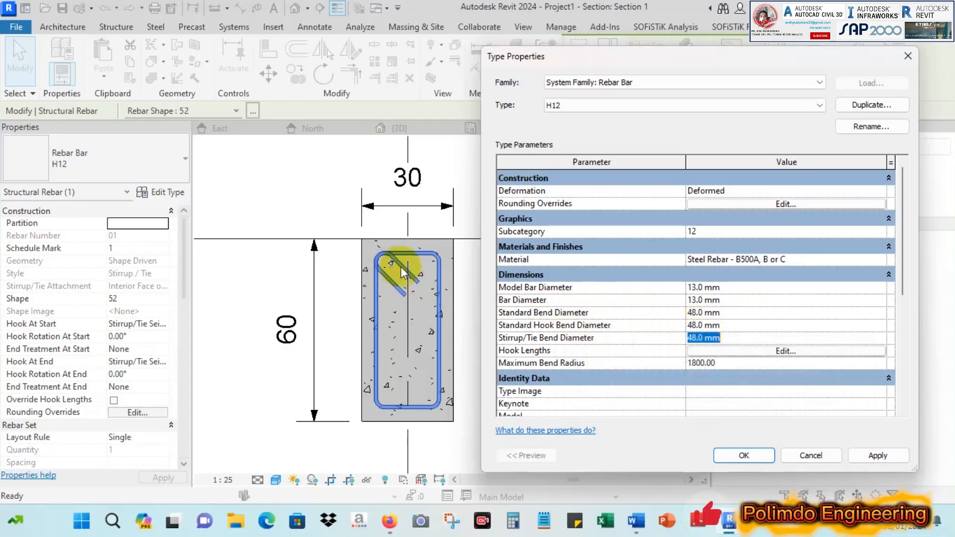
left_click(724, 314)
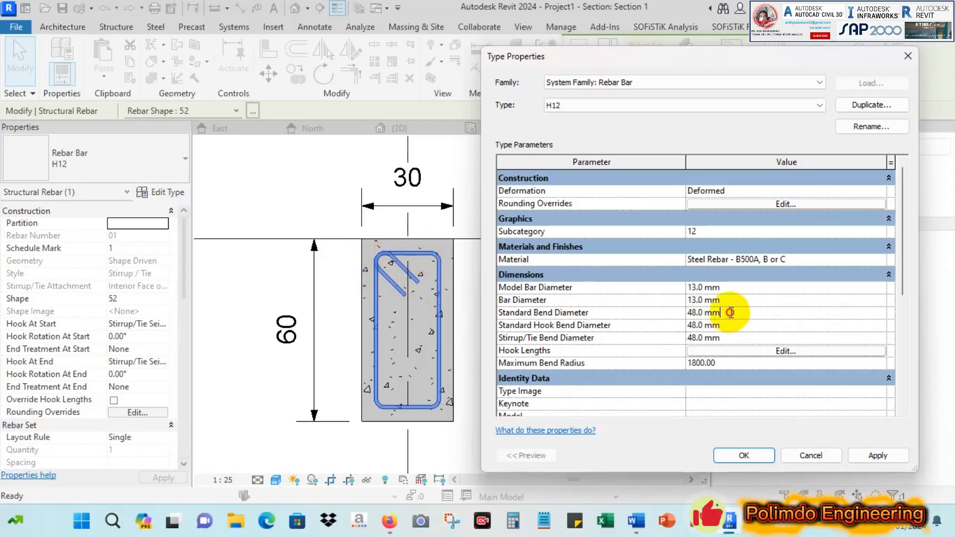
left_click(664, 313)
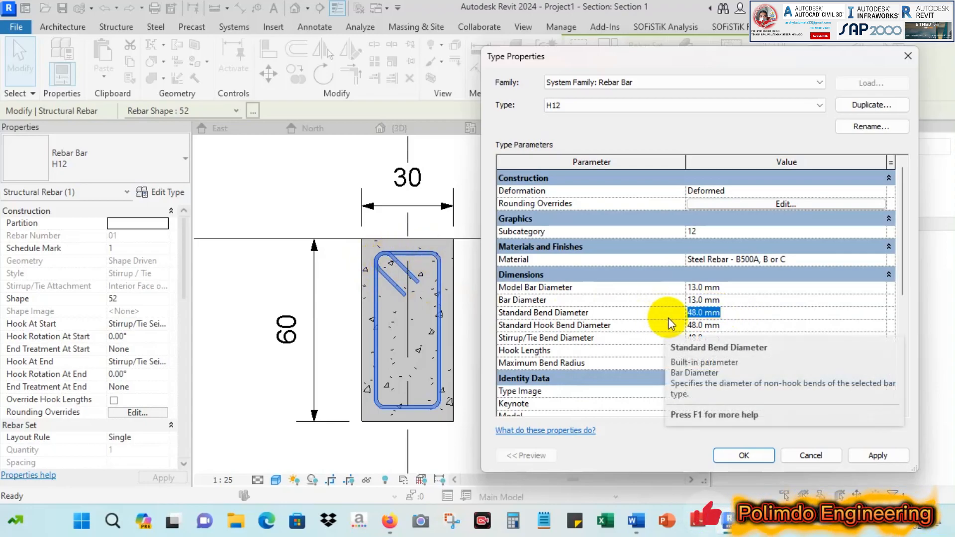
type("22")
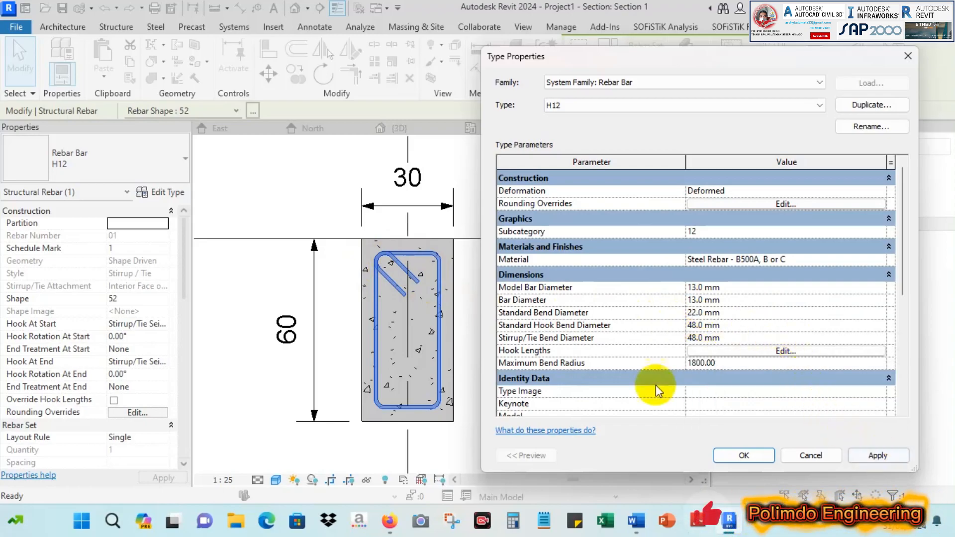
left_click(555, 275)
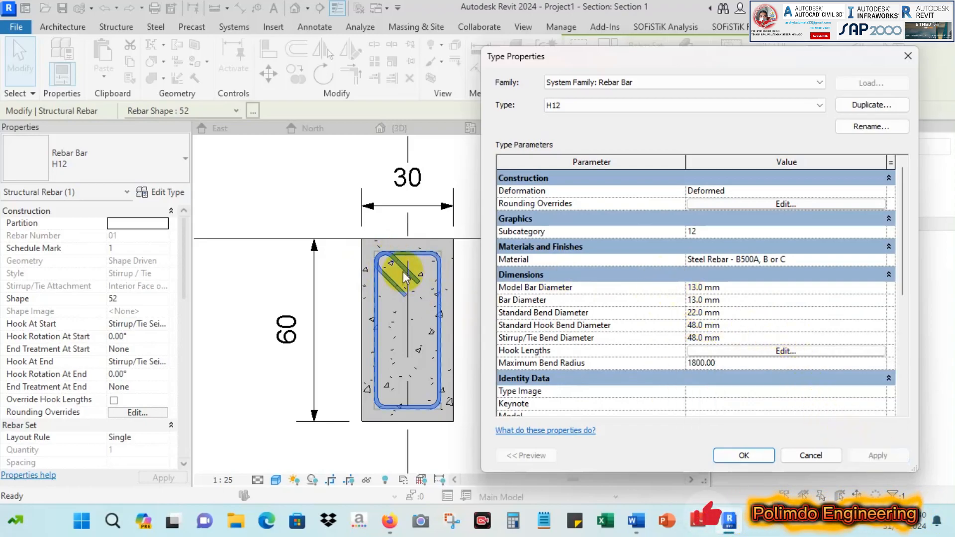
Step: Set the Standard Hook Bend Diameter and the Stirrup/Tie Bend Diameter to 22 mm and apply the changes
left_click(736, 325)
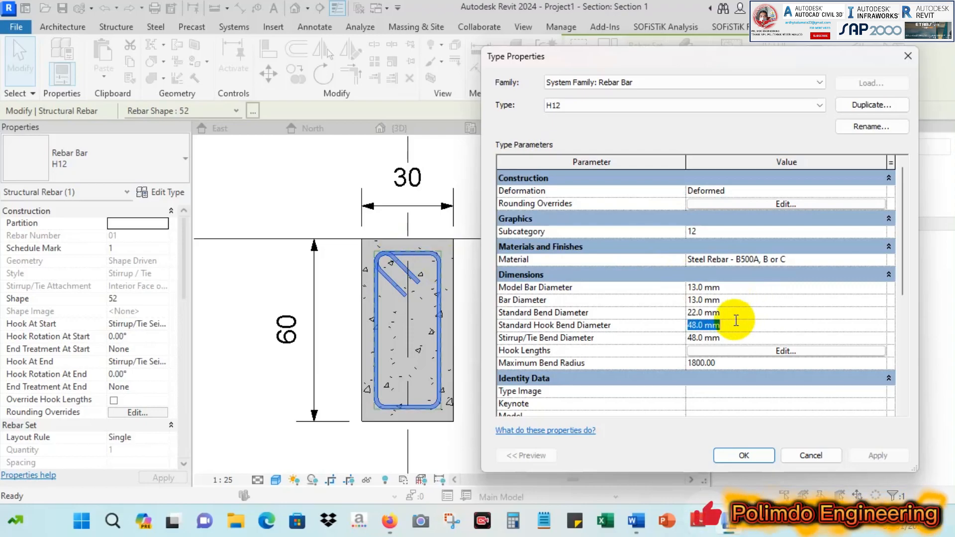
type("22")
left_click(734, 338)
type("22")
left_click(877, 455)
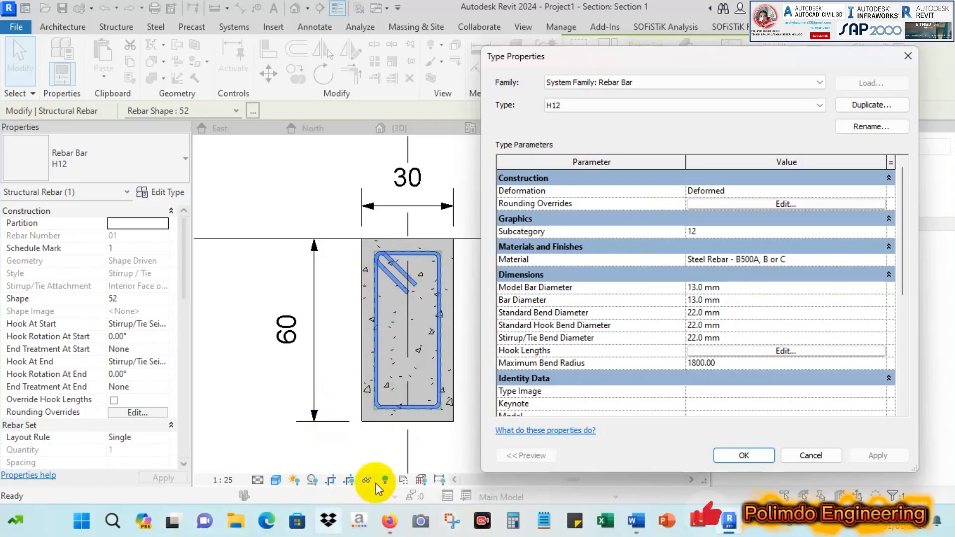
Step: Open Paint and sketch a black upright rectangle by hand to represent the stirrup outline
left_click(112, 521)
type("paint")
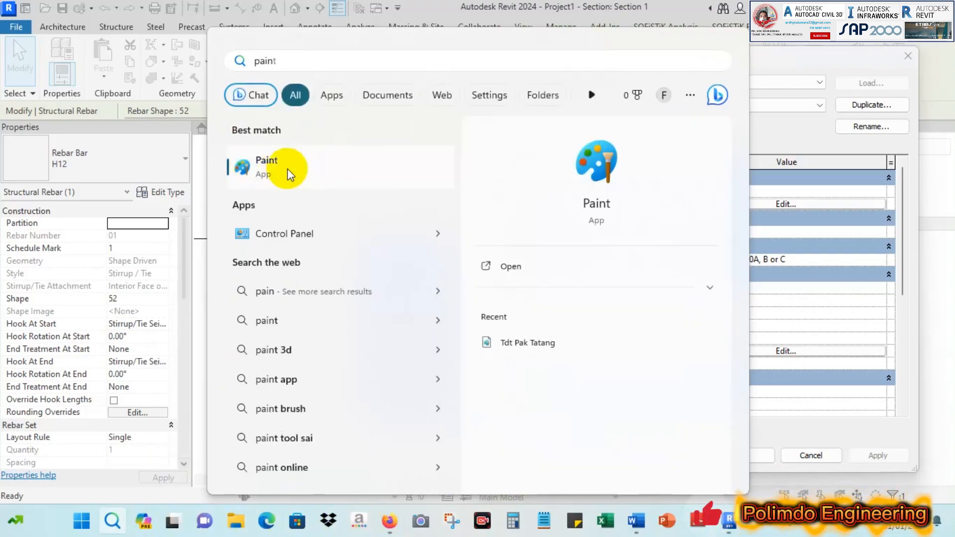
left_click(517, 266)
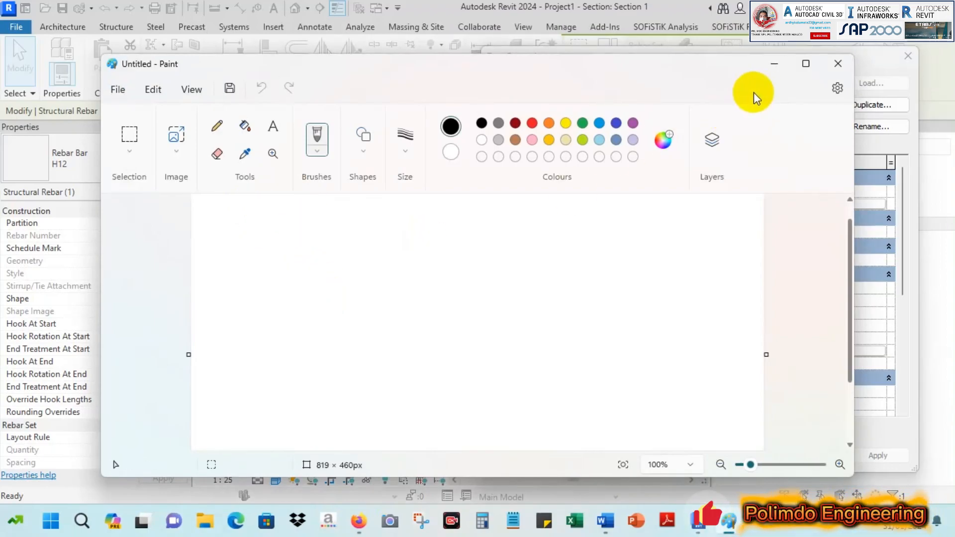
left_click_drag(353, 251, 350, 345)
mouse_move(353, 252)
left_mouse_down()
mouse_move(416, 254)
mouse_move(428, 290)
mouse_move(425, 356)
left_mouse_up()
left_click_drag(351, 348, 426, 353)
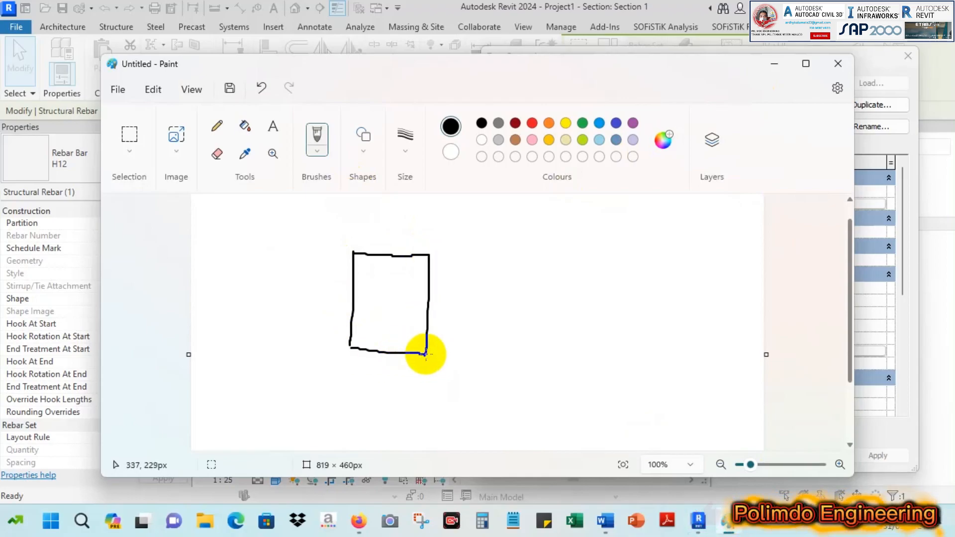
Step: Draw a small red circle inside the sketched rectangle's upper-left corner and return to the H12 type properties in Revit
left_click(532, 124)
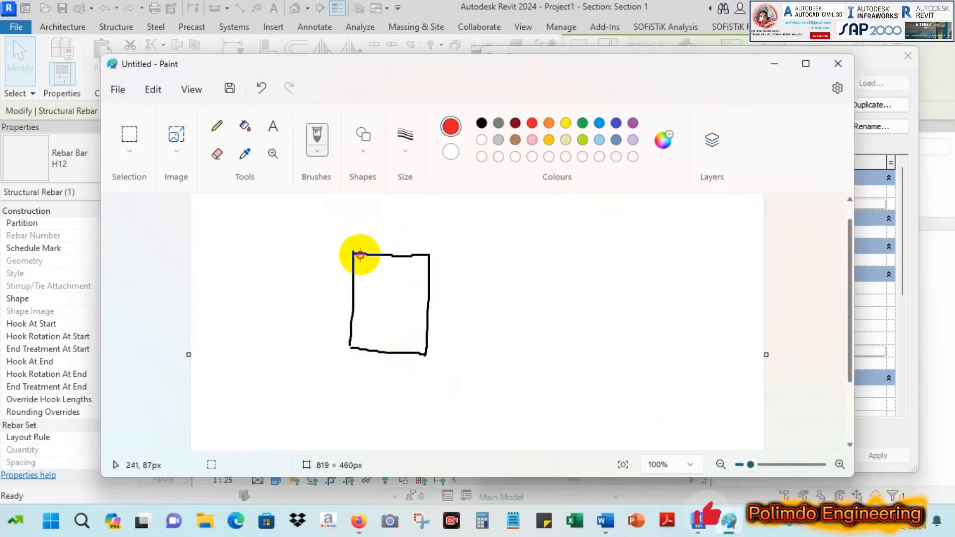
left_click_drag(356, 265, 363, 257)
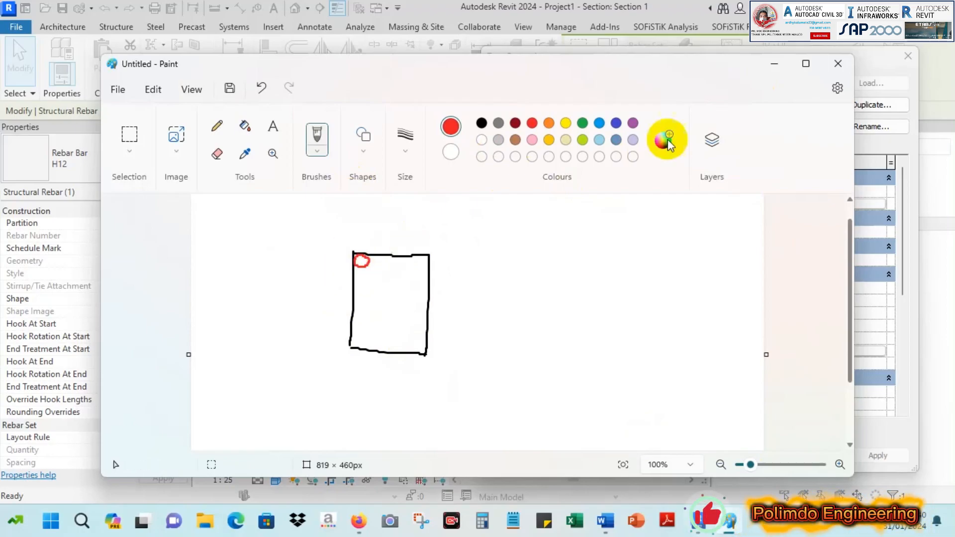
left_click(806, 65)
left_click(693, 92)
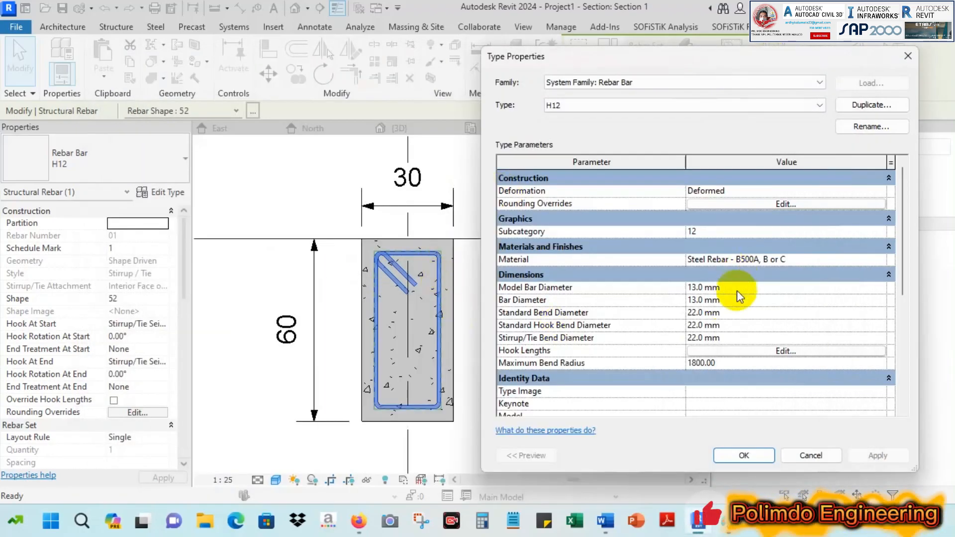
left_click(740, 323)
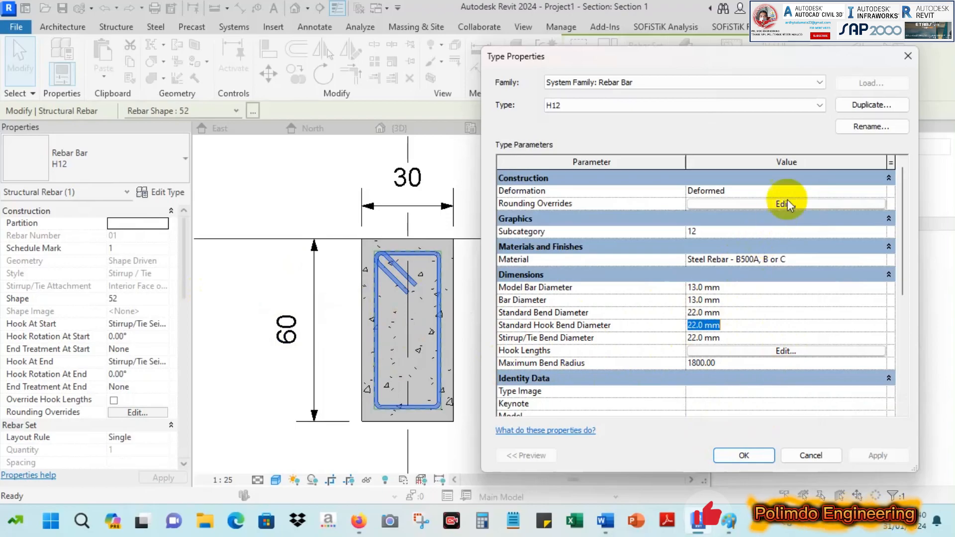
Step: Duplicate the H12 rebar type, rename the copy D13 and assign it to the stirrup
left_click(870, 128)
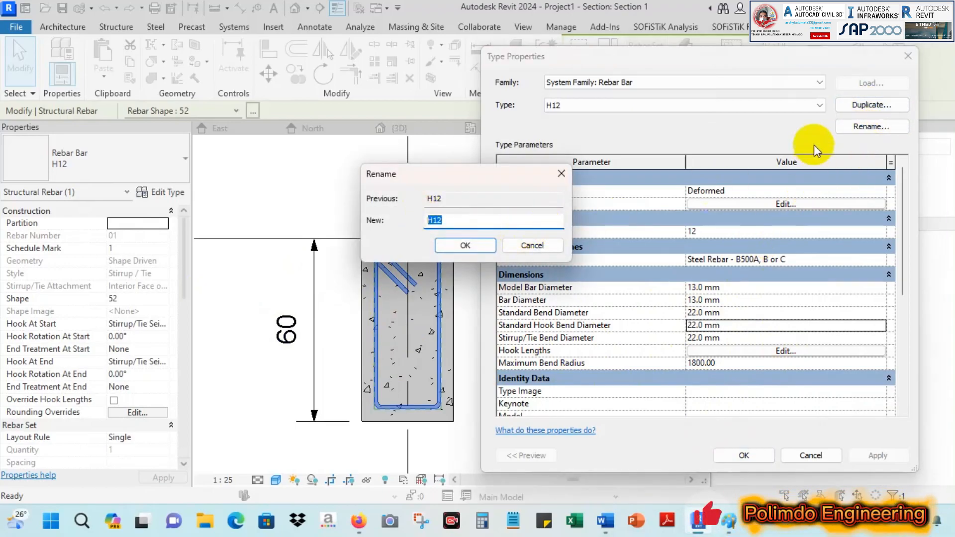
key("Escape")
left_click(870, 105)
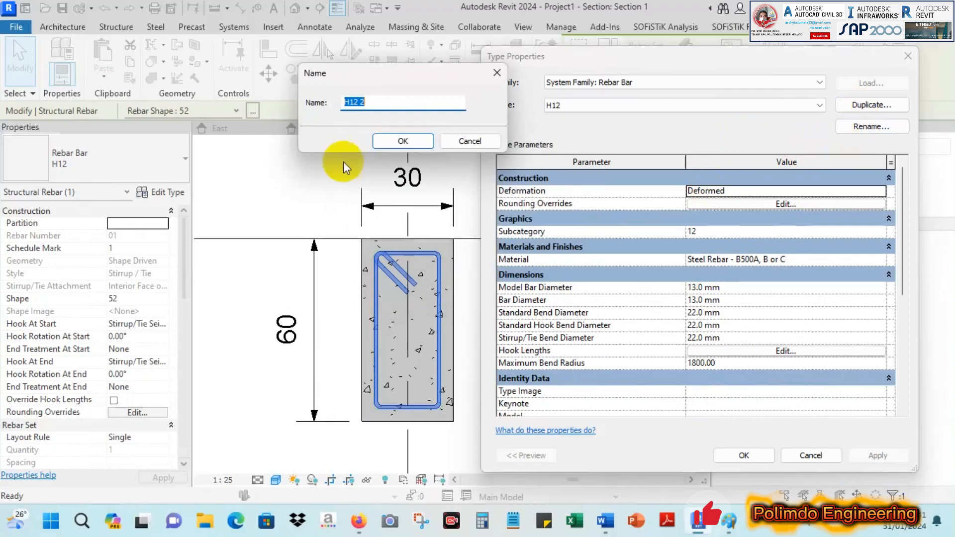
left_click(394, 140)
left_click(850, 127)
type("D13")
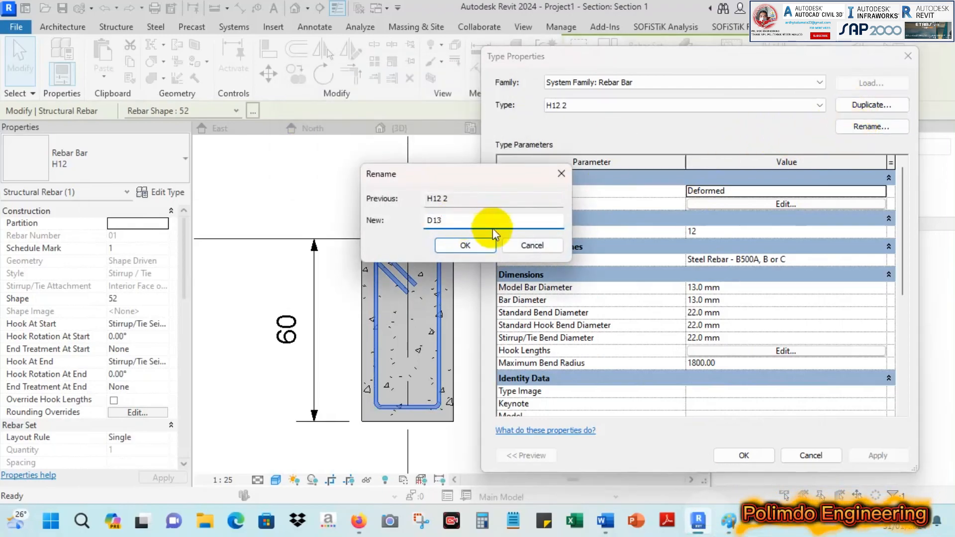
left_click(468, 249)
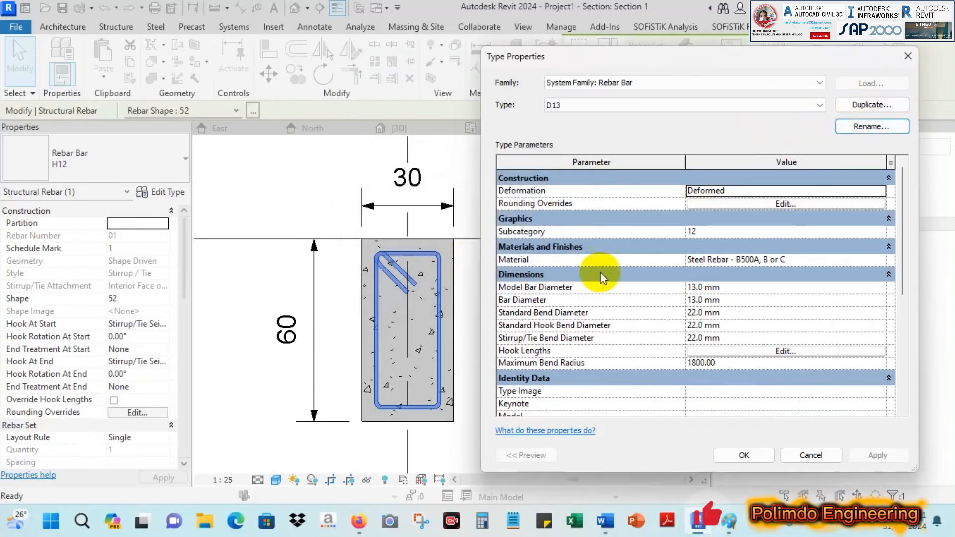
left_click(743, 455)
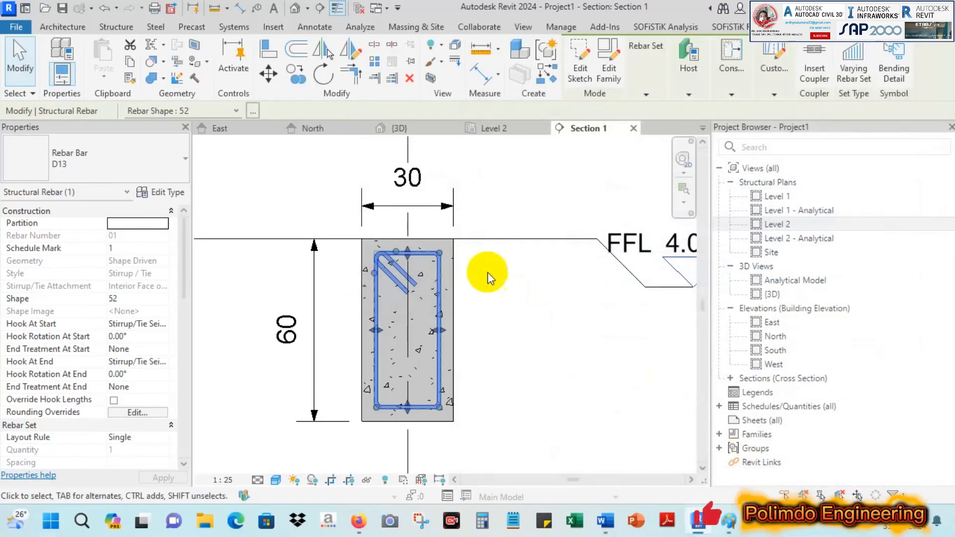
Step: Place a straight shape 00 bar, oriented perpendicular to cover, inside the stirrup's upper-left hook bend
scroll(405, 248, "up", 2)
scroll(398, 250, "up", 2)
key("Escape")
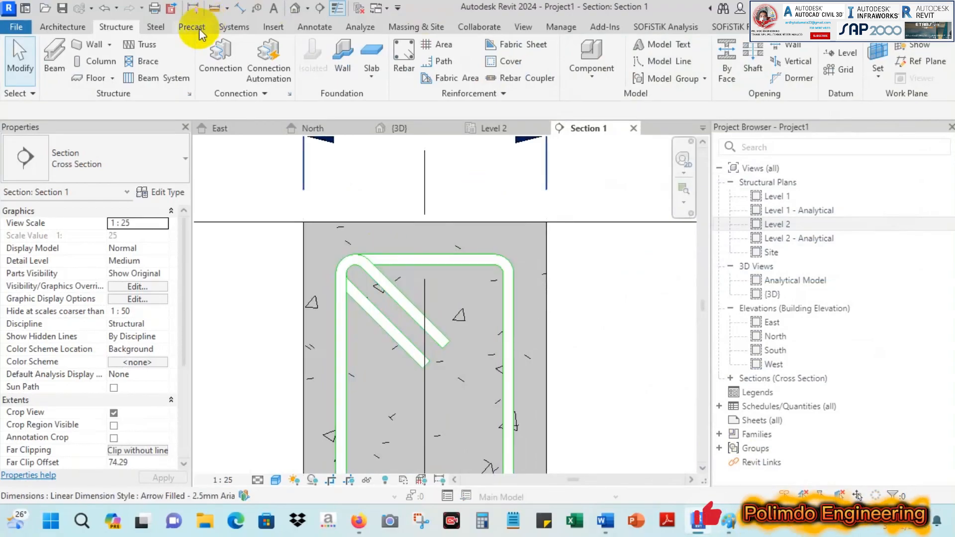
left_click(403, 56)
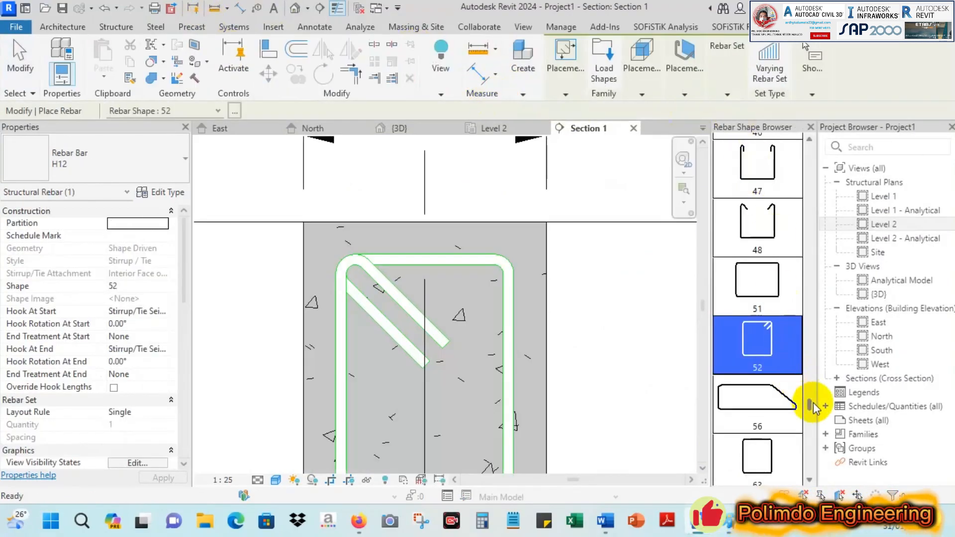
left_click_drag(810, 402, 827, 159)
left_click(756, 172)
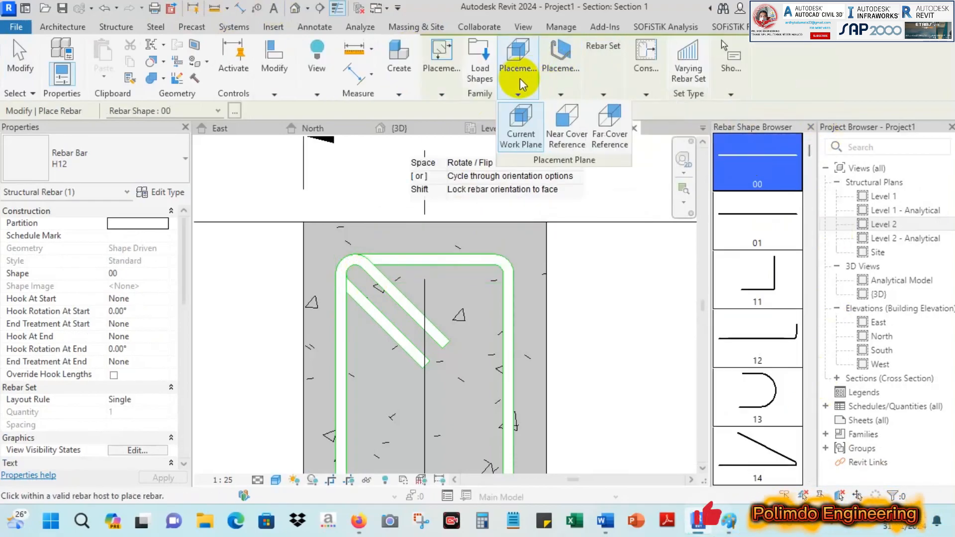
mouse_move(560, 86)
left_click(604, 137)
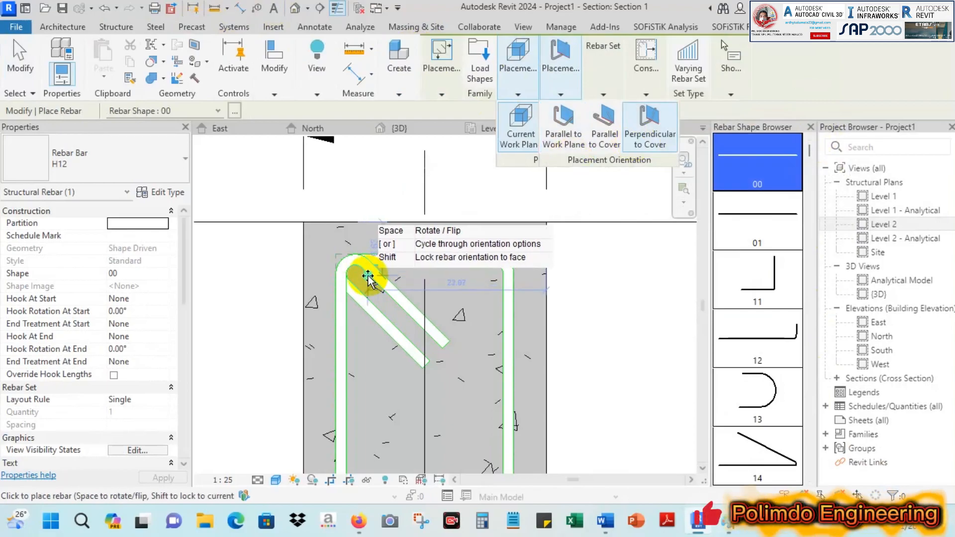
scroll(343, 276, "up", 1)
scroll(351, 271, "up", 3)
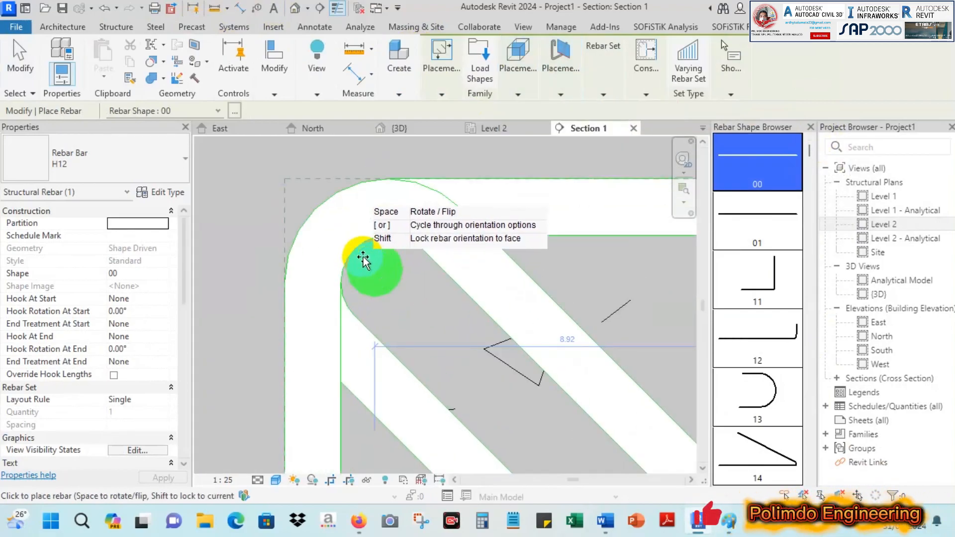
left_click(389, 254)
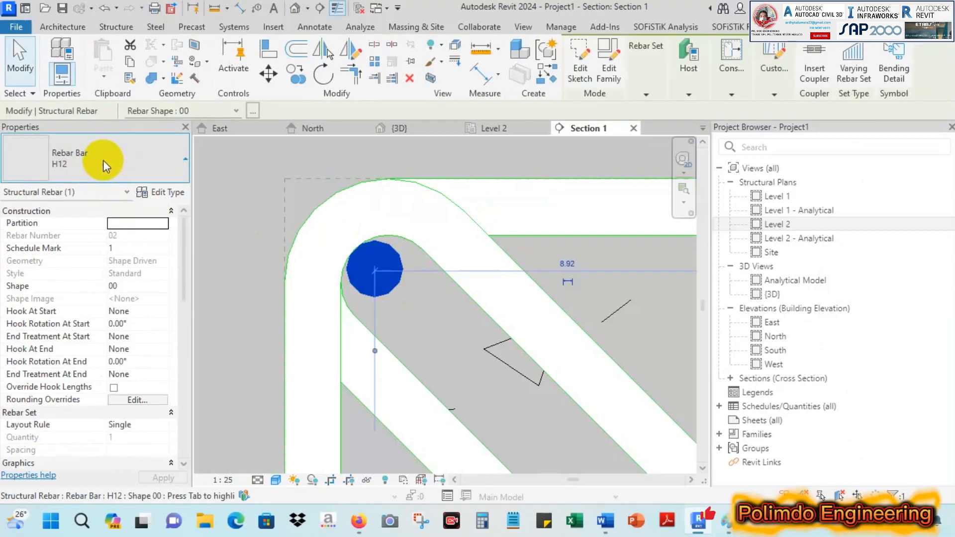
Step: Change the corner bar's type to D13 and deselect it
left_click(103, 160)
left_click(64, 228)
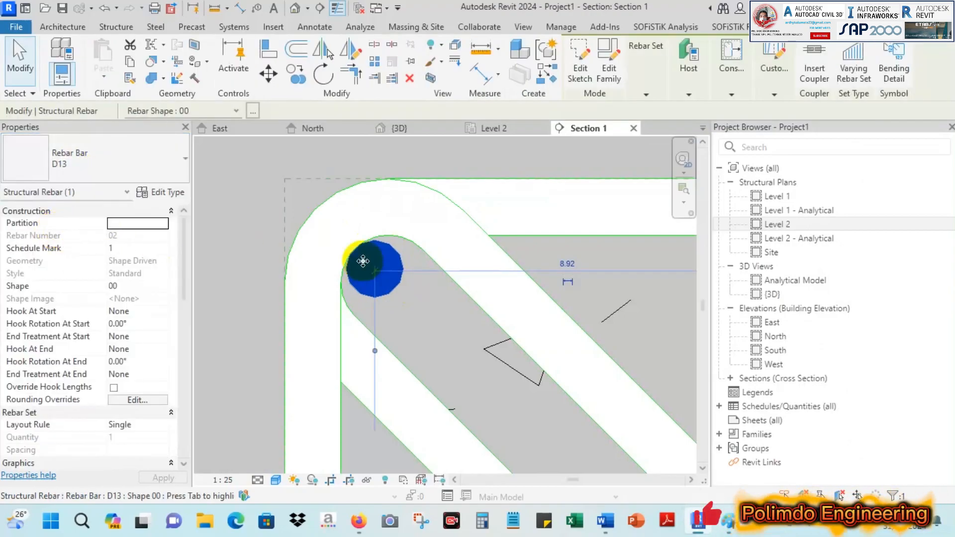
key("Escape")
Step: Examine how the corner bar fits inside the stirrup's upper-left bend
scroll(395, 235, "down", 3)
scroll(368, 199, "up", 3)
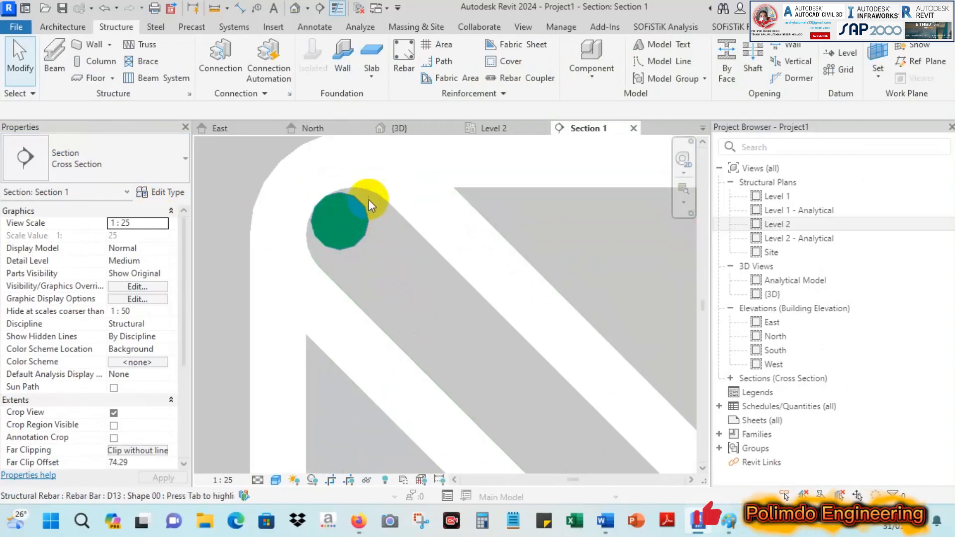
scroll(368, 198, "down", 5)
scroll(377, 217, "up", 5)
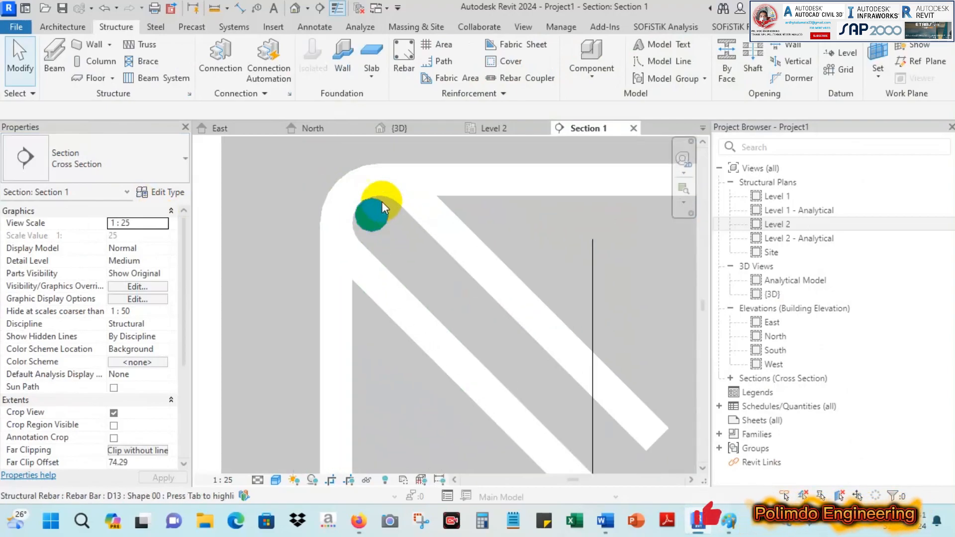
scroll(381, 201, "down", 3)
scroll(348, 217, "up", 3)
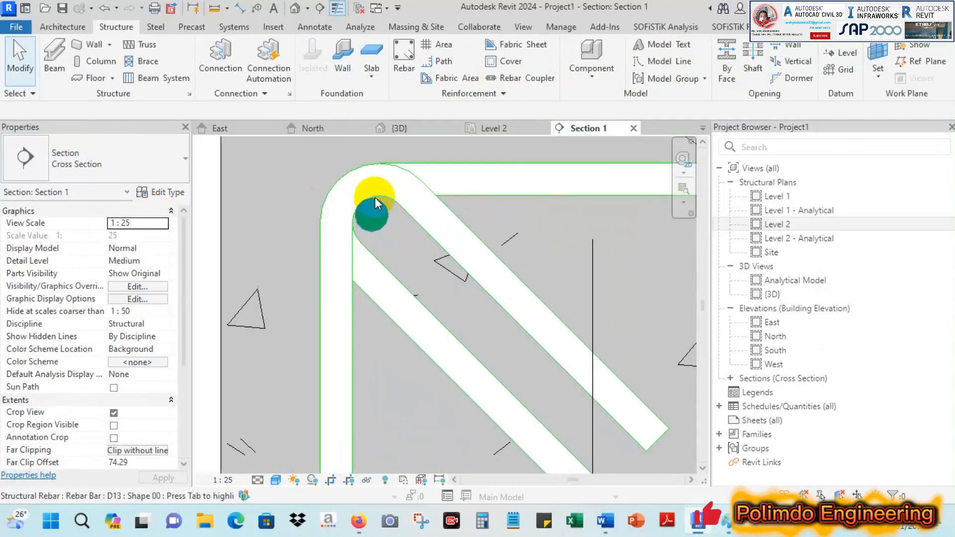
scroll(374, 197, "down", 2)
scroll(459, 213, "down", 2)
middle_click_drag(431, 237, 437, 230)
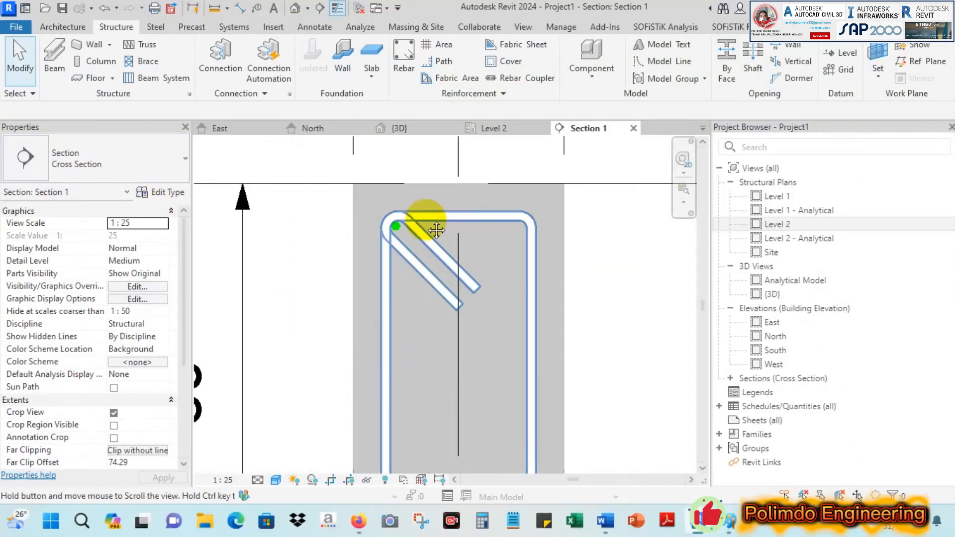
scroll(428, 199, "down", 2)
Step: Set the stirrup's D13 standard, standard hook and stirrup/tie bend diameters to 13 mm and apply the changes
left_click(418, 197)
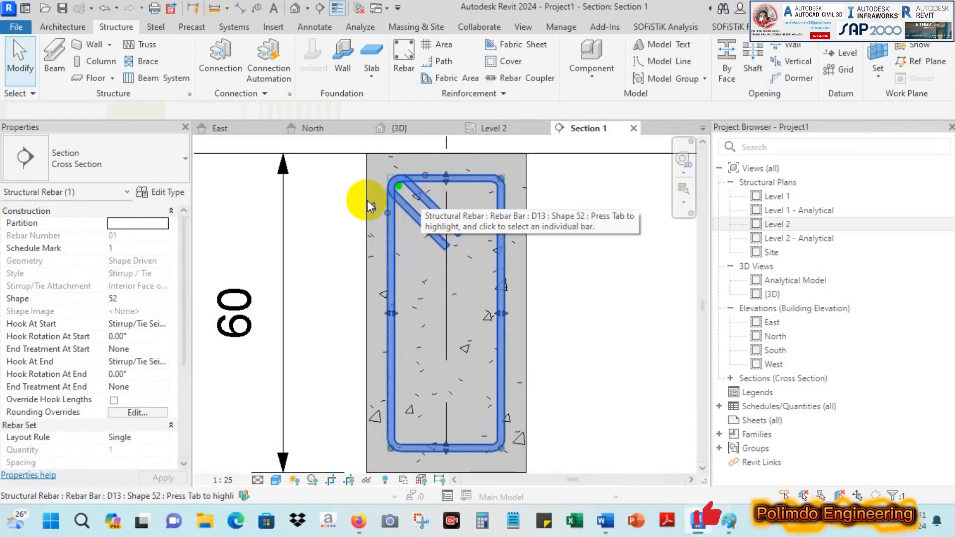
left_click(368, 205)
scroll(400, 202, "up", 5)
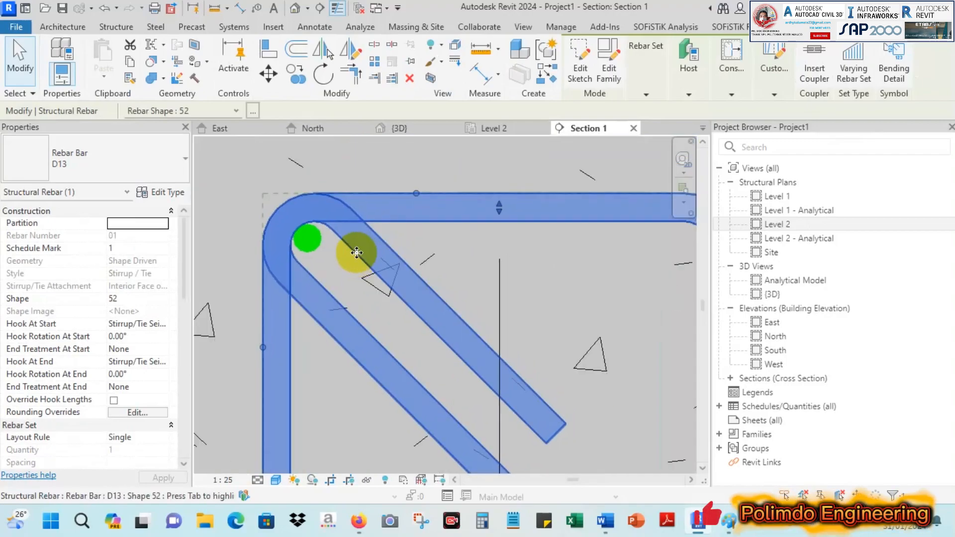
left_click_drag(711, 210, 761, 209)
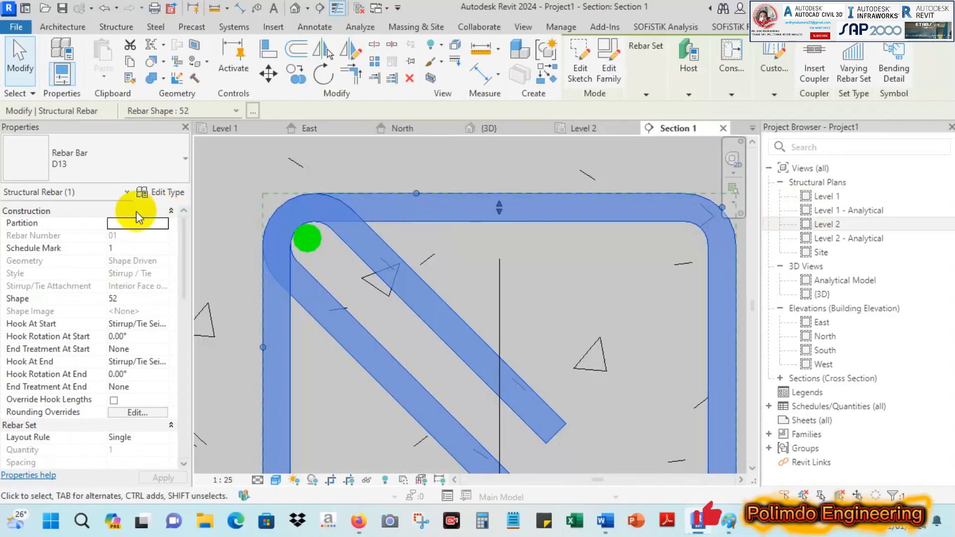
left_click(166, 192)
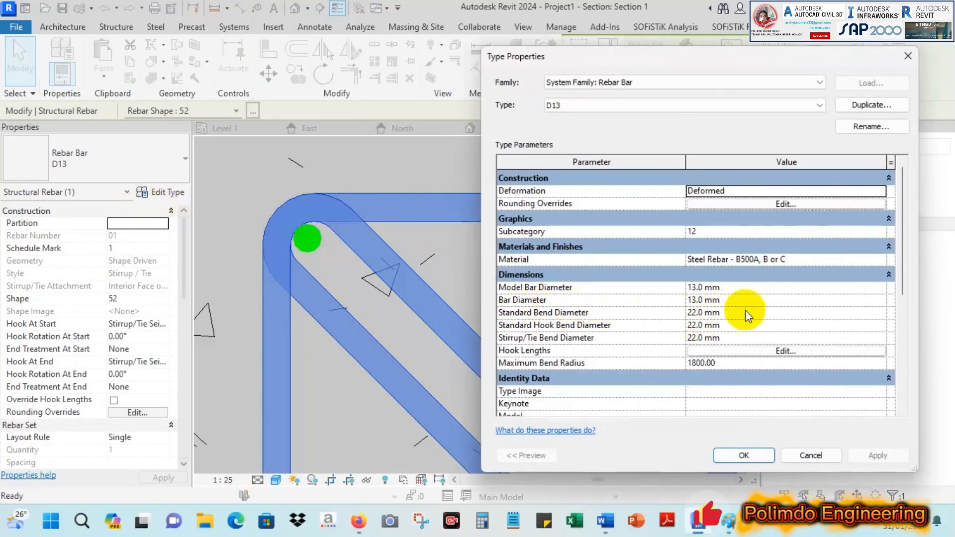
left_click(746, 313)
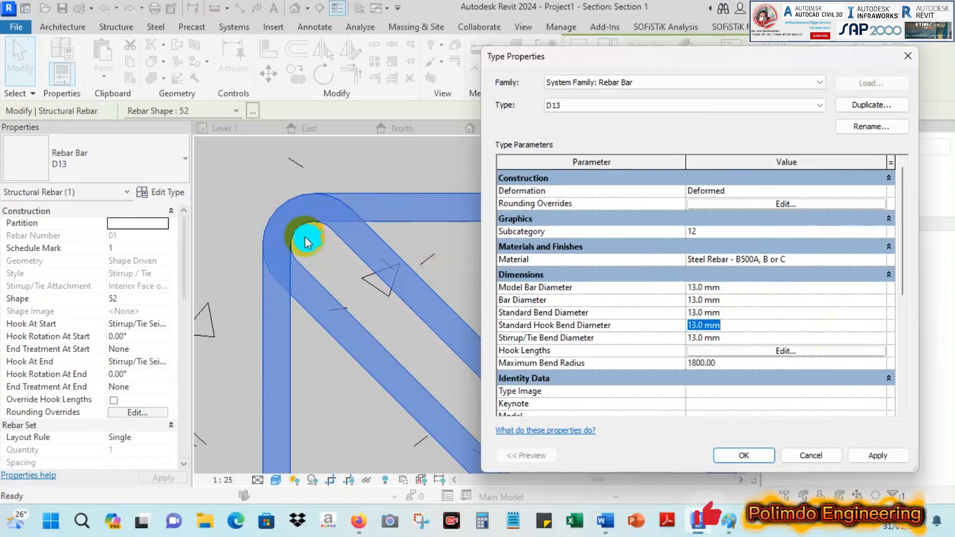
left_click(879, 456)
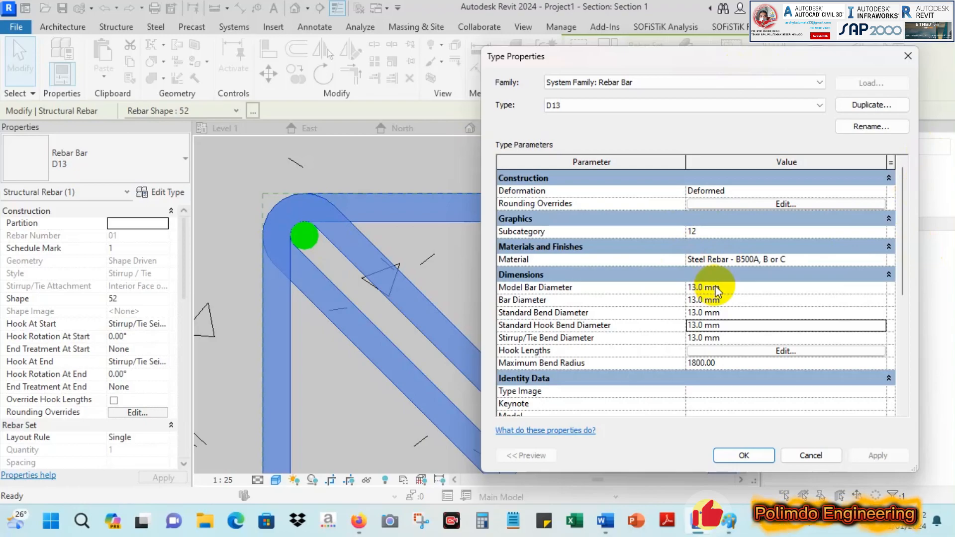
left_click(810, 456)
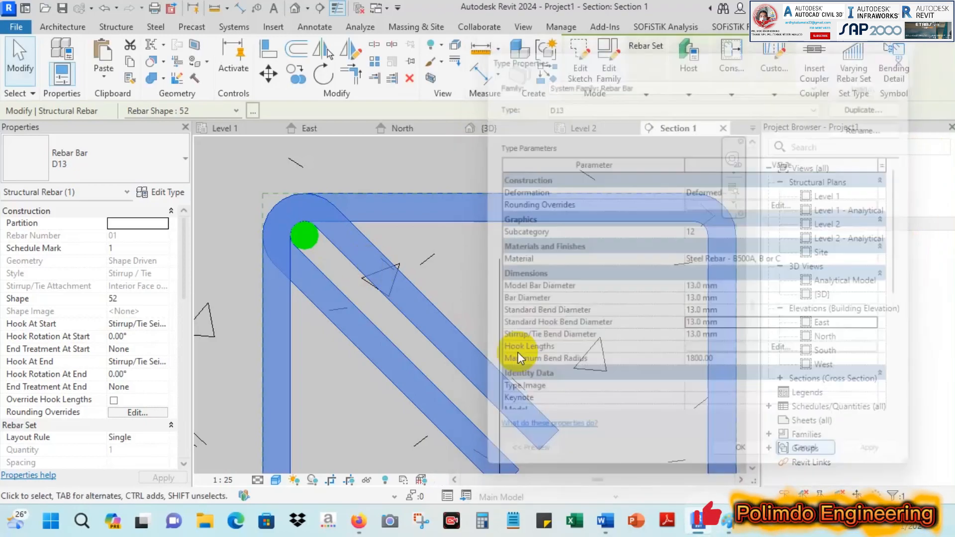
Step: Duplicate the corner bar's D13 type as D22
left_click(314, 243)
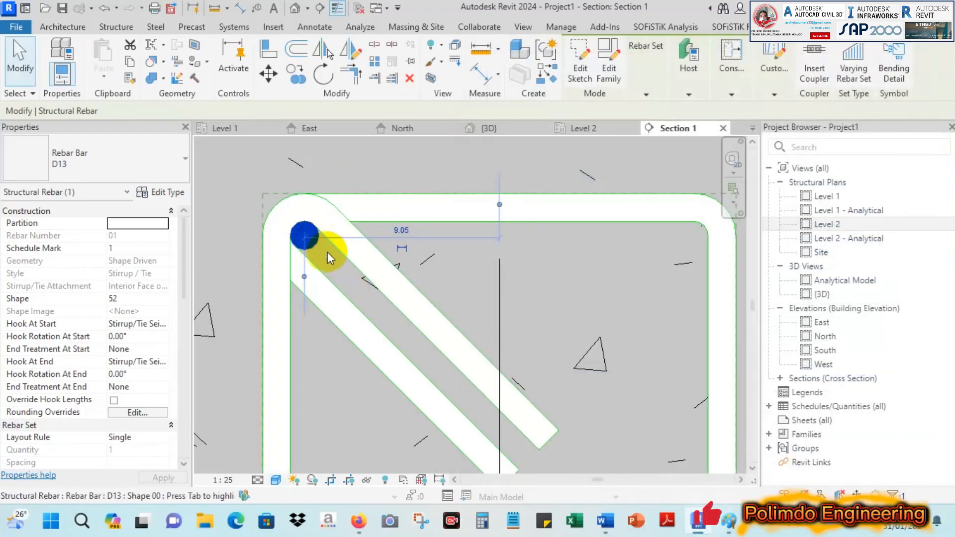
left_click(150, 192)
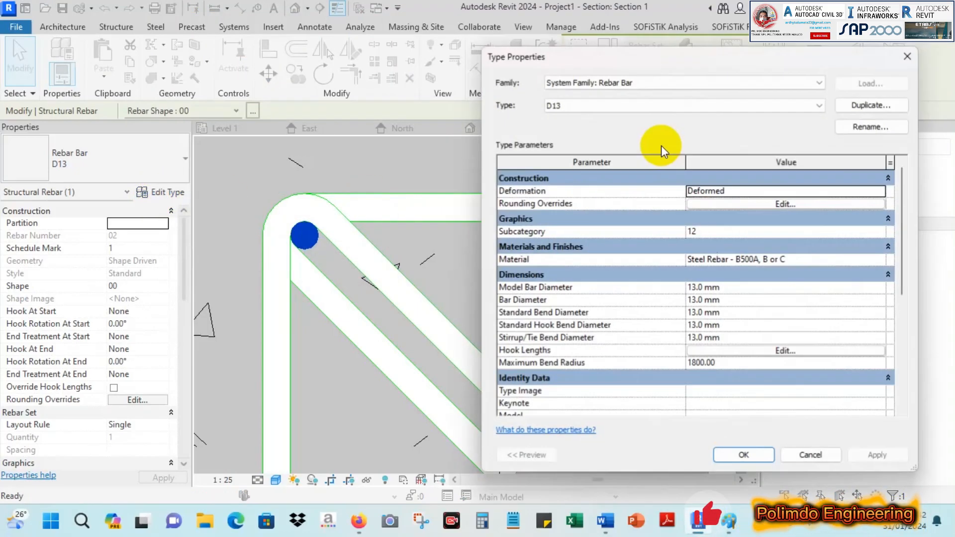
left_click(871, 105)
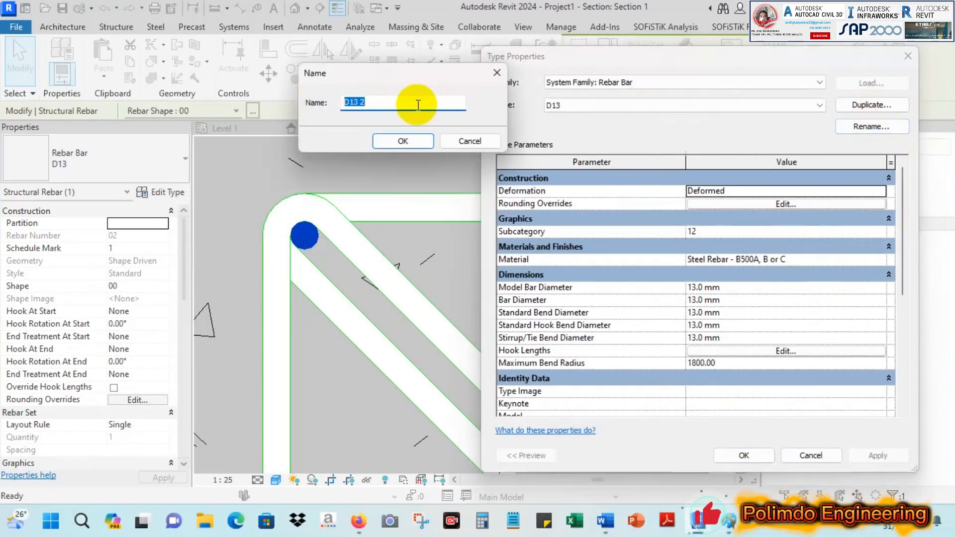
type("D22")
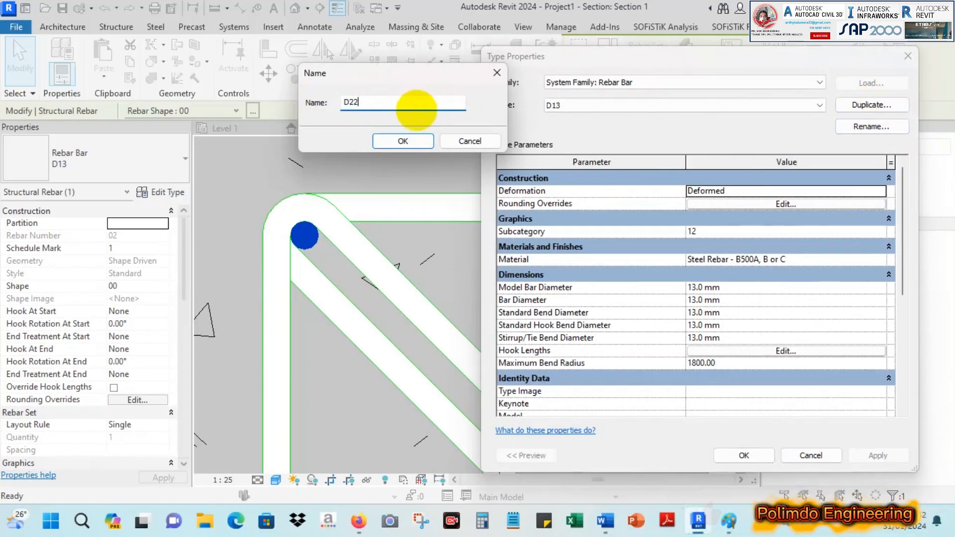
left_click(403, 140)
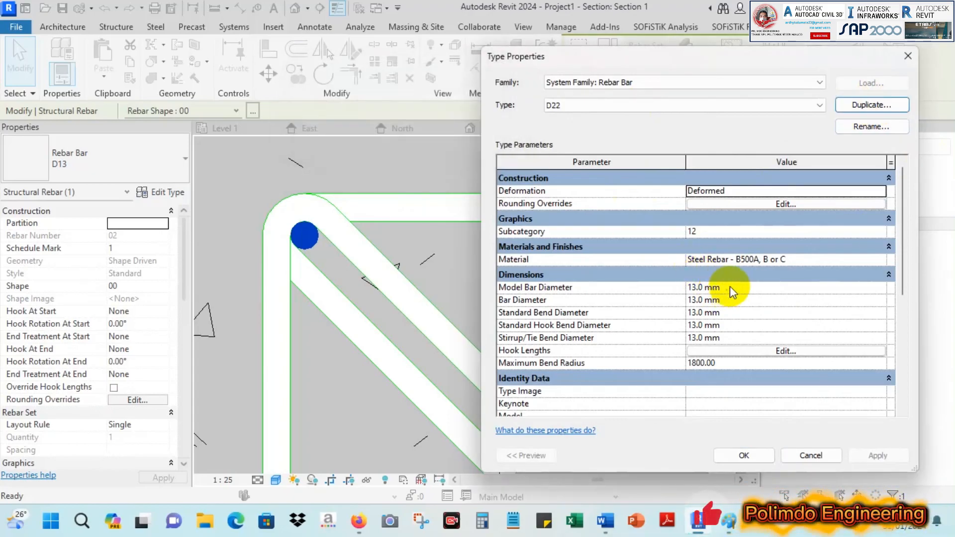
Step: Try to set the D22 type's Bar Diameter to 22 mm, and discard the type changes
left_click(736, 300)
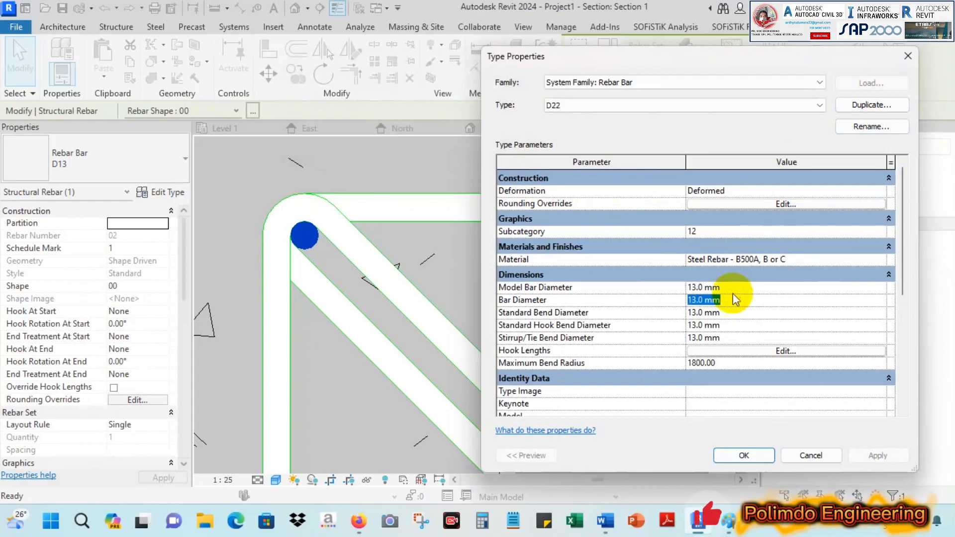
type("12")
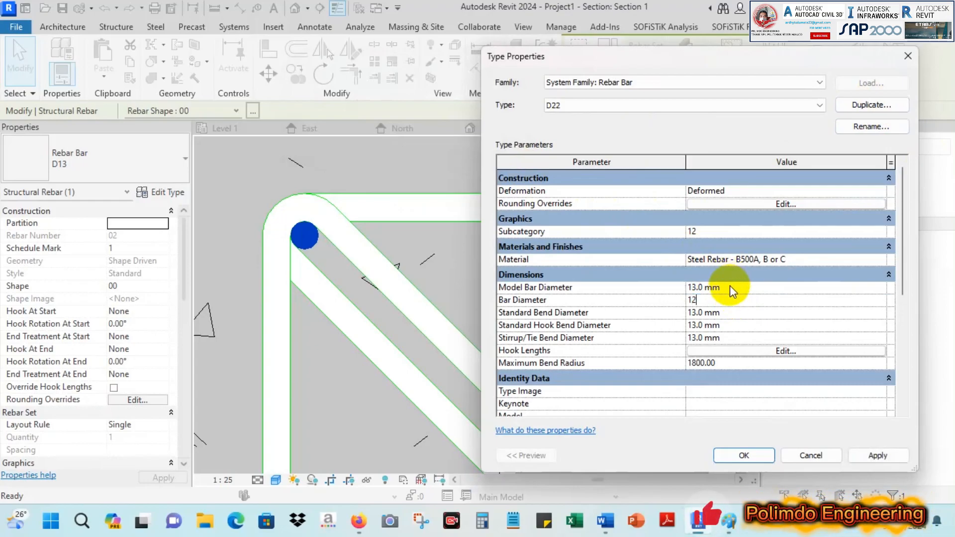
left_click(729, 286)
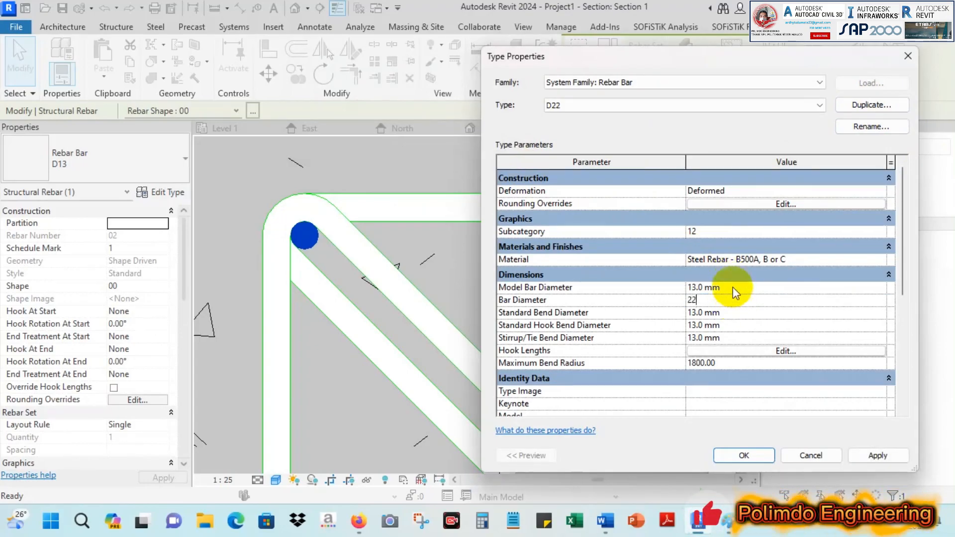
type("22")
left_click(733, 289)
left_click(569, 256)
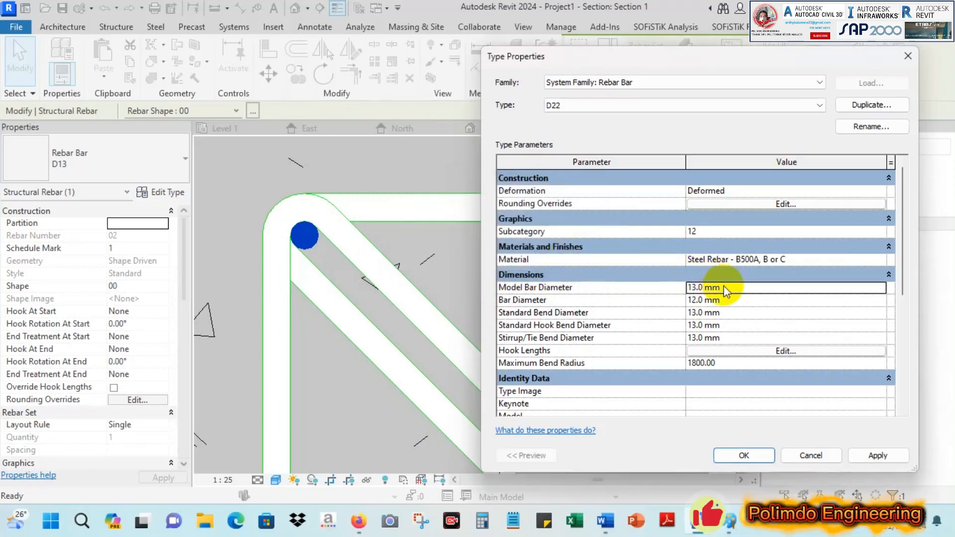
left_click_drag(725, 287, 675, 290)
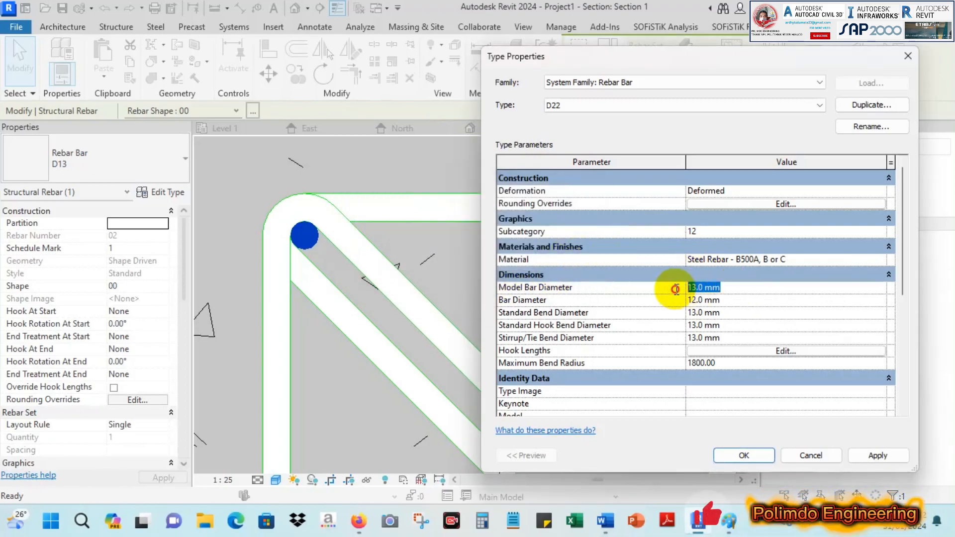
left_click(735, 296)
left_click_drag(415, 196, 365, 144)
left_click(502, 210)
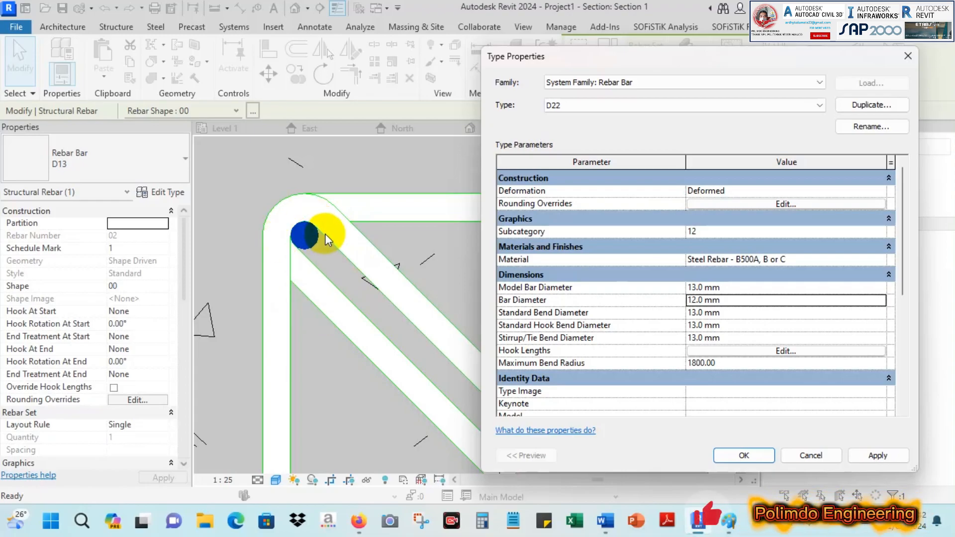
left_click(809, 455)
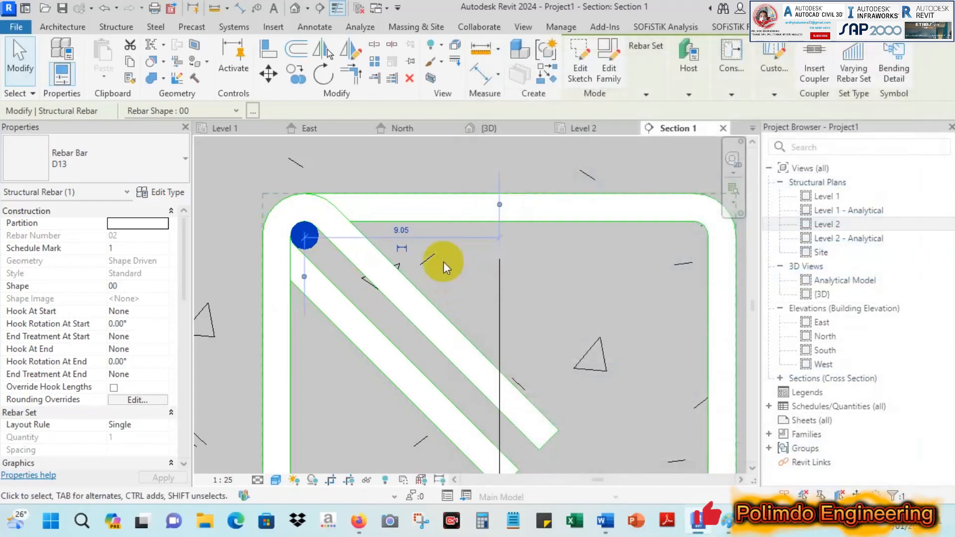
Step: Set the stirrup's D13 standard, standard hook and stirrup/tie bend diameters to 22 mm and apply the changes
key("Escape")
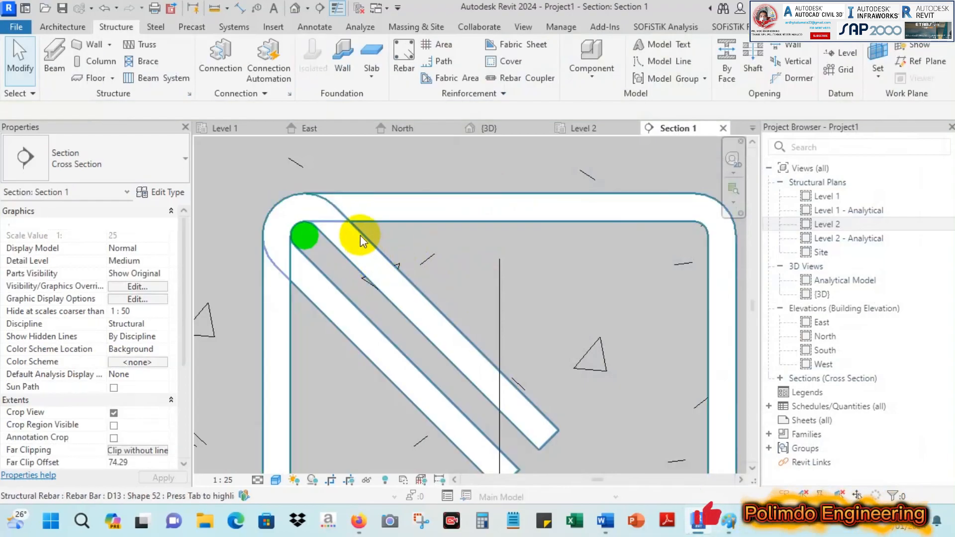
left_click(360, 235)
left_click(162, 193)
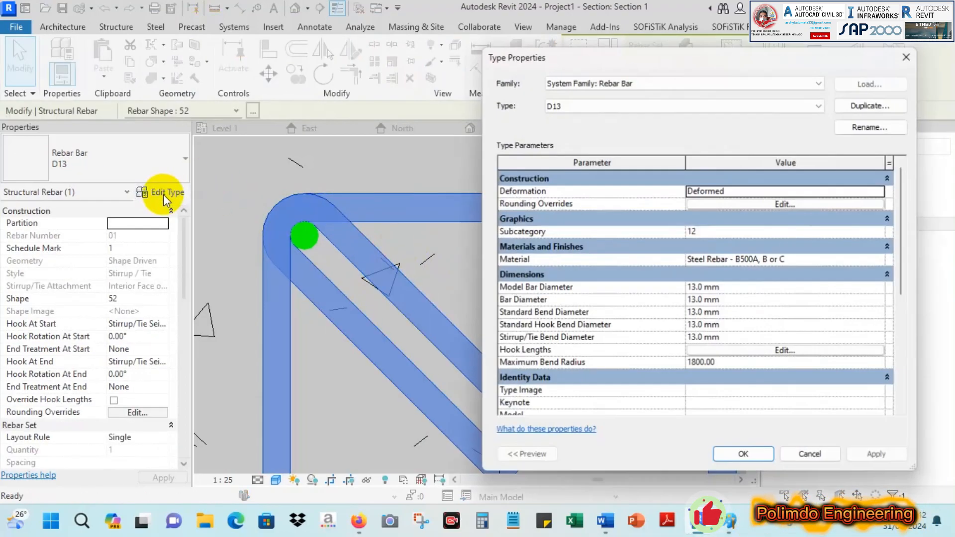
left_click(711, 312)
type("22")
left_click(716, 325)
type("22")
left_click(706, 338)
type("22")
left_click(696, 312)
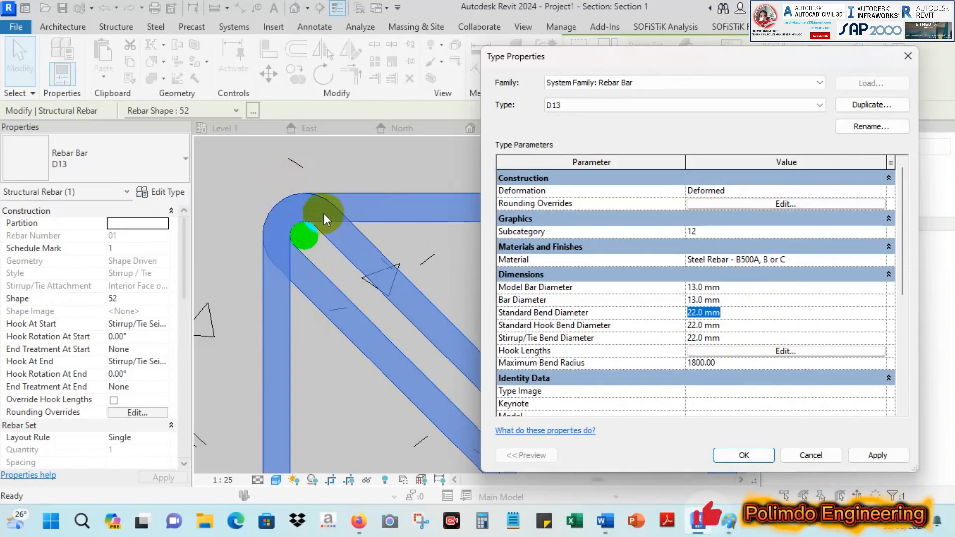
mouse_move(582, 318)
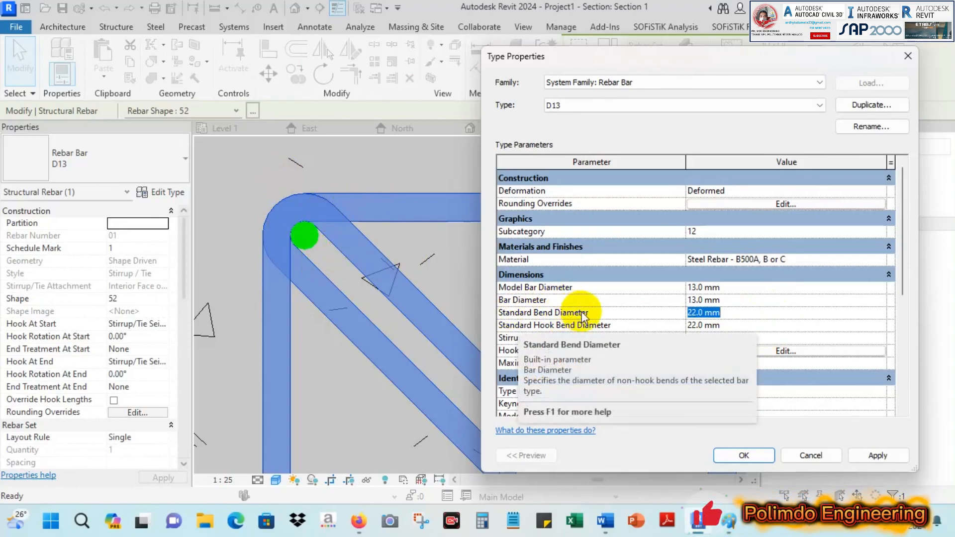
mouse_move(547, 337)
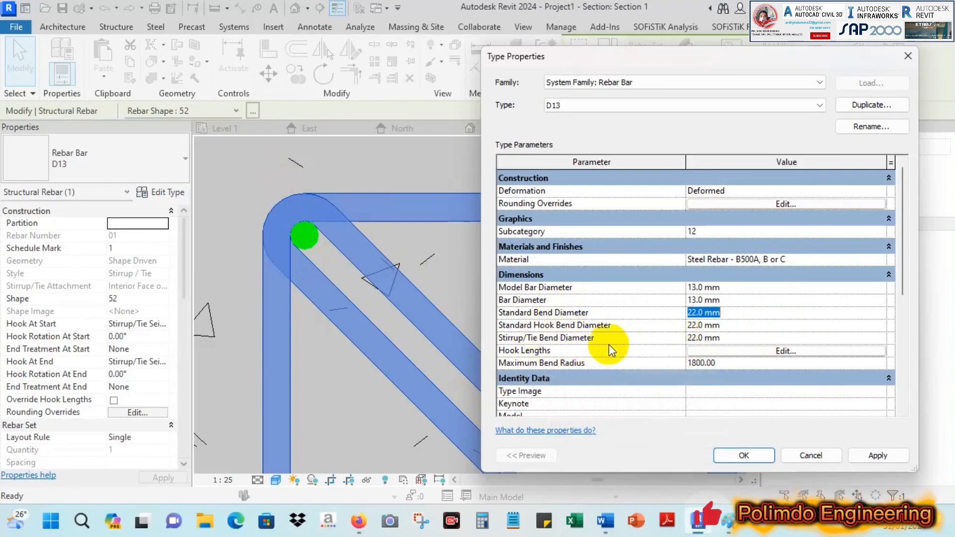
left_click(877, 455)
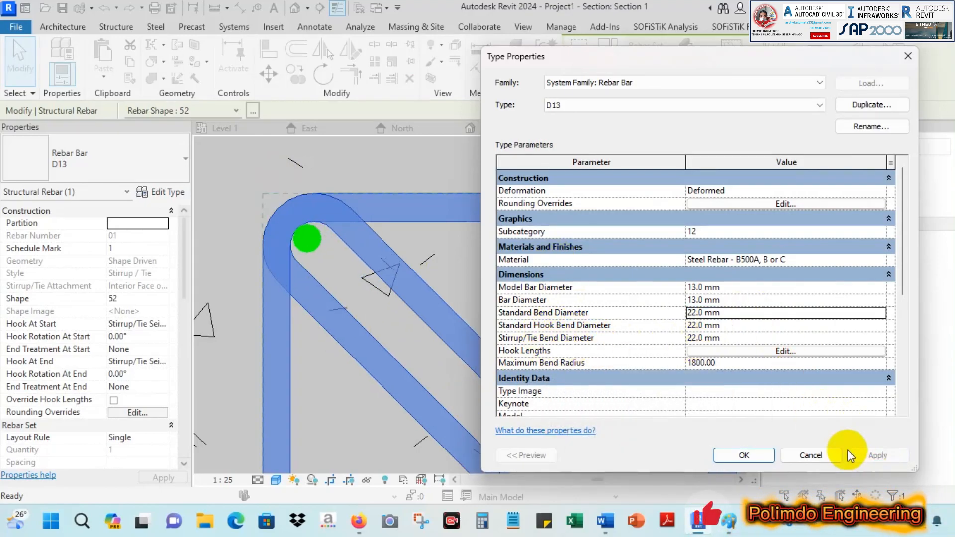
left_click(741, 455)
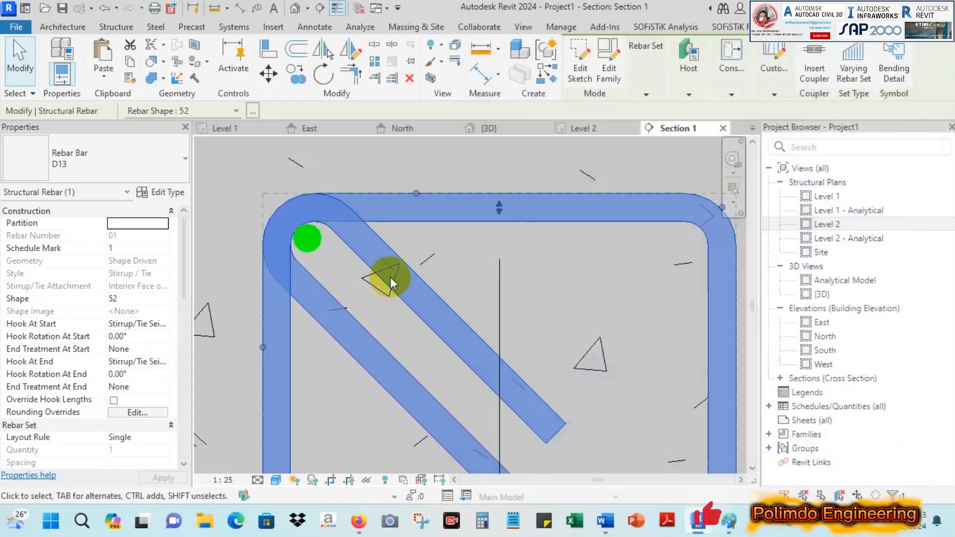
Step: Duplicate the D13 rebar type of the corner bar under the name D22
left_click(308, 243)
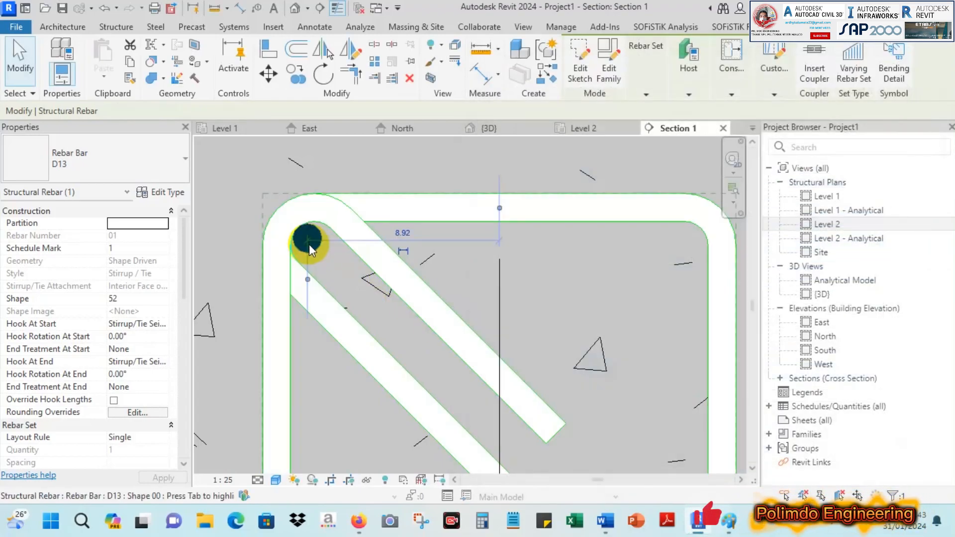
left_click(151, 163)
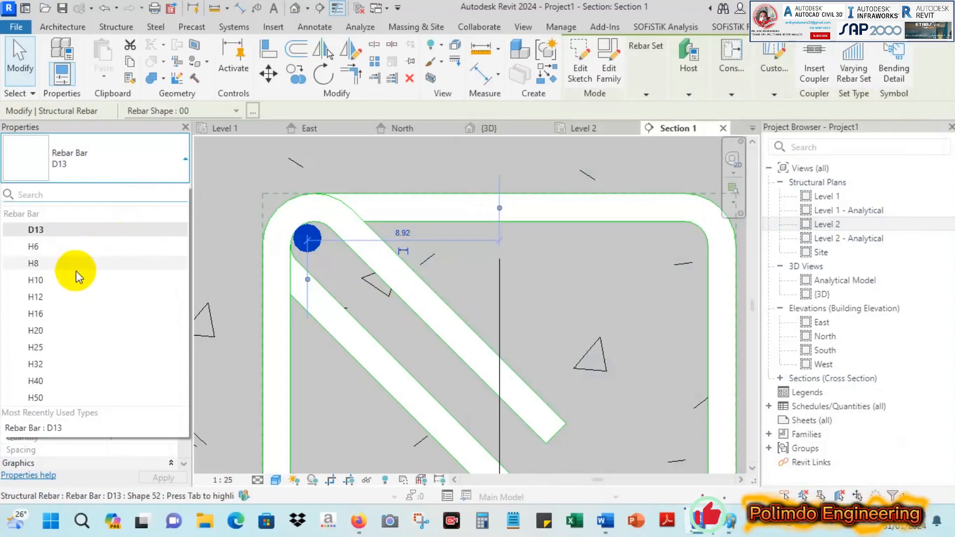
left_click(100, 227)
left_click(173, 193)
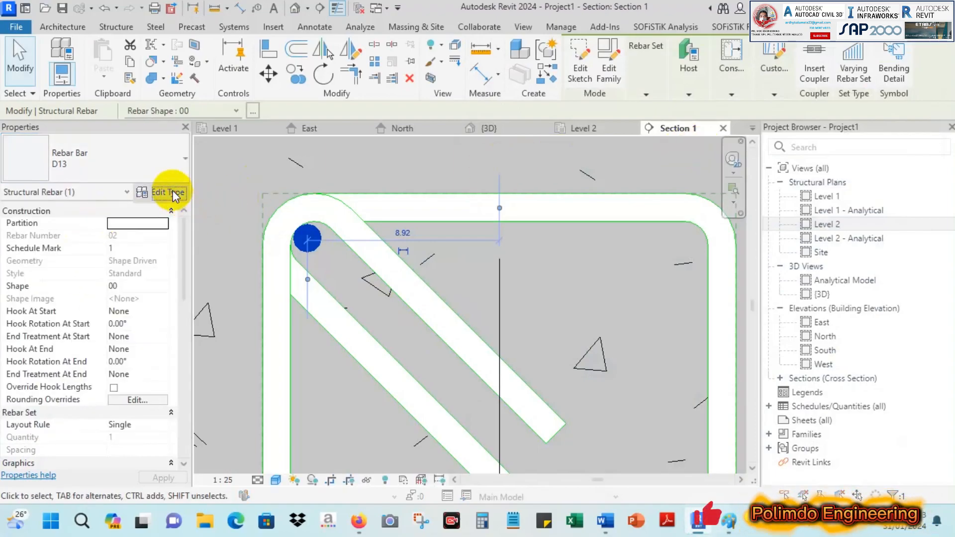
left_click(875, 105)
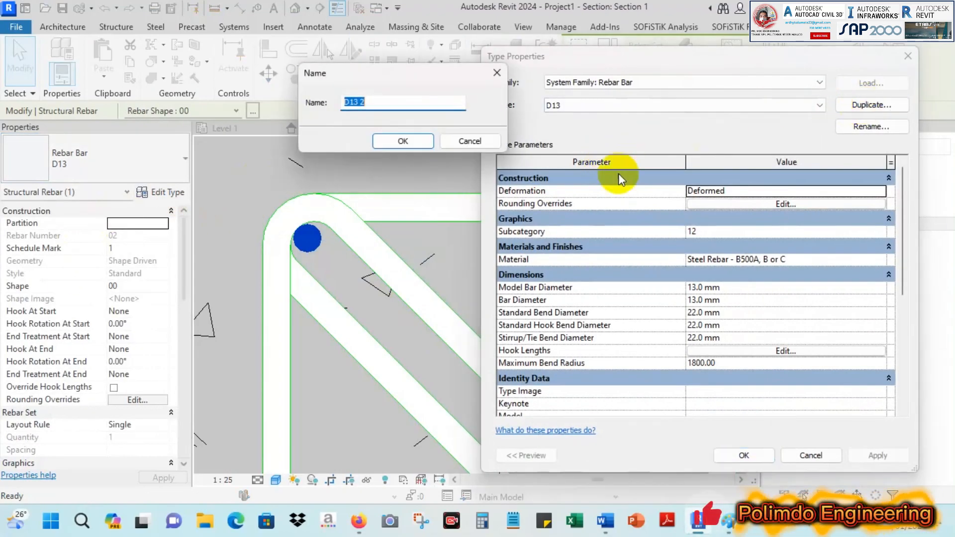
left_click_drag(354, 102, 367, 107)
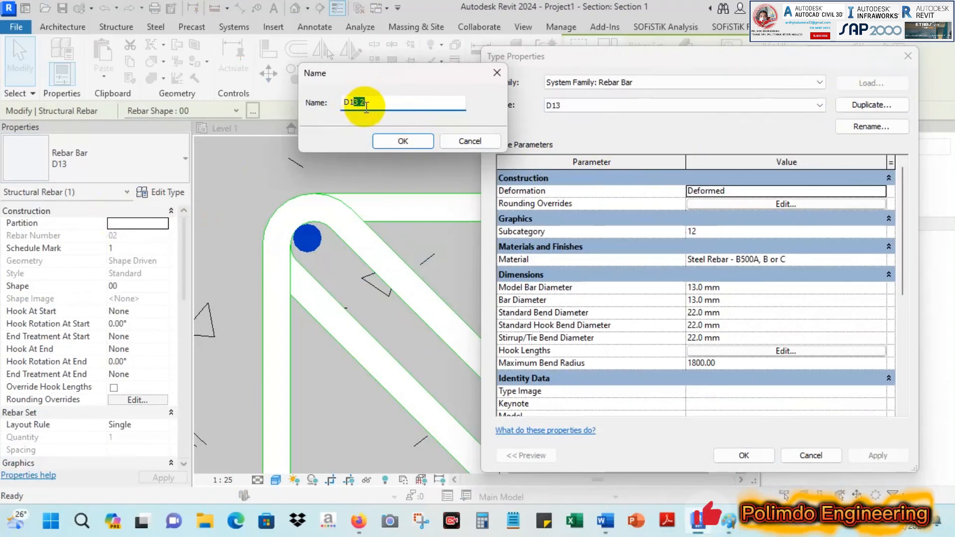
key("BackSpace")
key("BackSpace")
type("22")
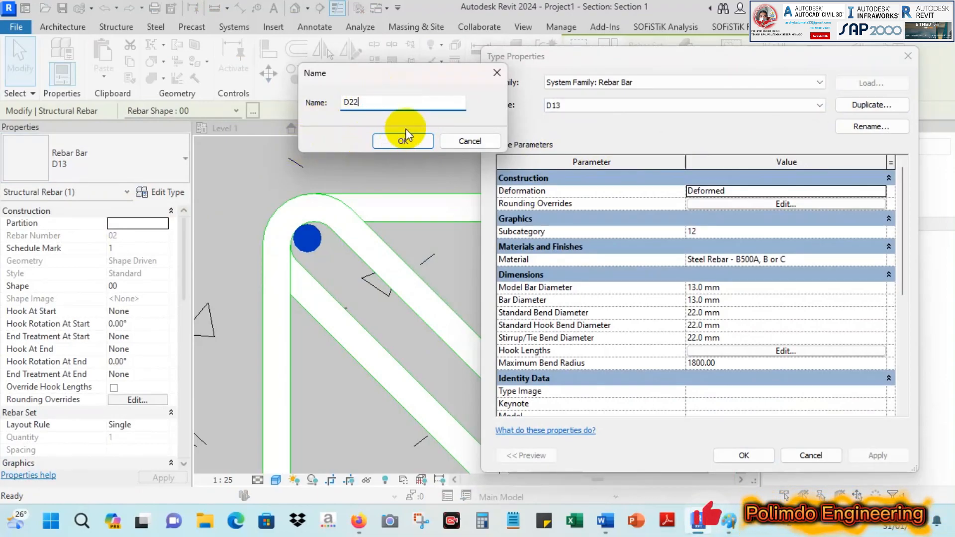
left_click(406, 137)
Step: Set the D22 type's Model Bar Diameter and Bar Diameter to 22 mm and apply it to the corner bar
left_click(729, 288)
type("22")
left_click(729, 299)
type("22")
left_click(870, 457)
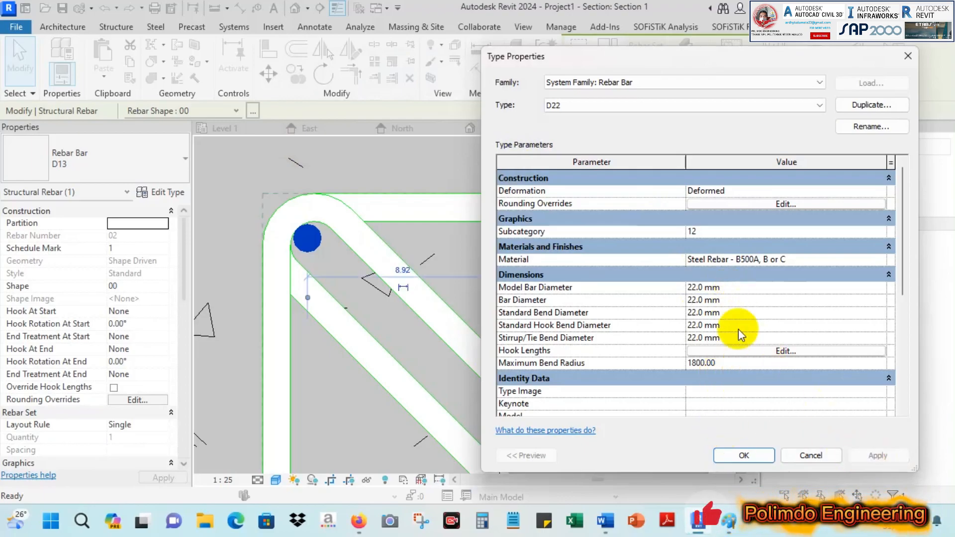
left_click(741, 455)
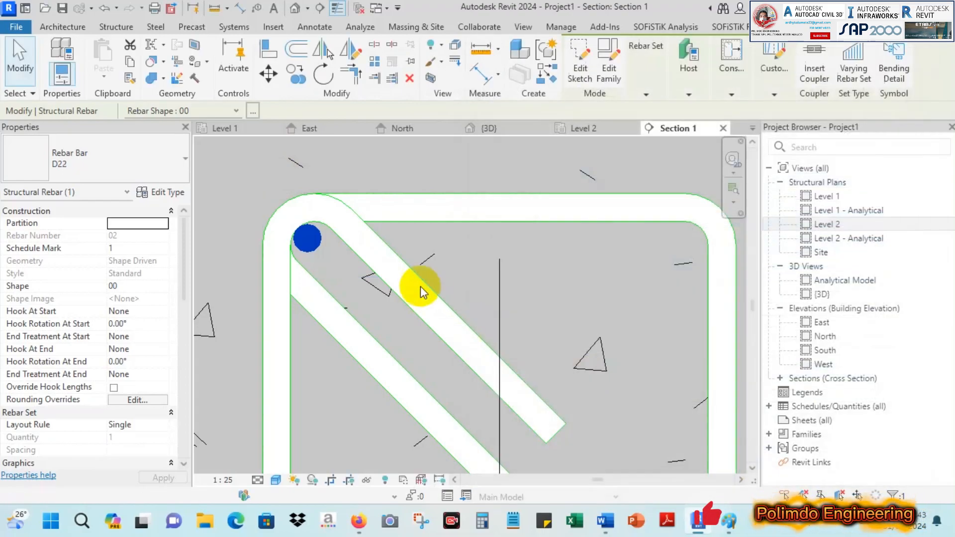
key("Escape")
Step: Enable Auto Calculation for all hook types in the stirrup's D13 rebar hook lengths and accept them
scroll(416, 223, "down", 4)
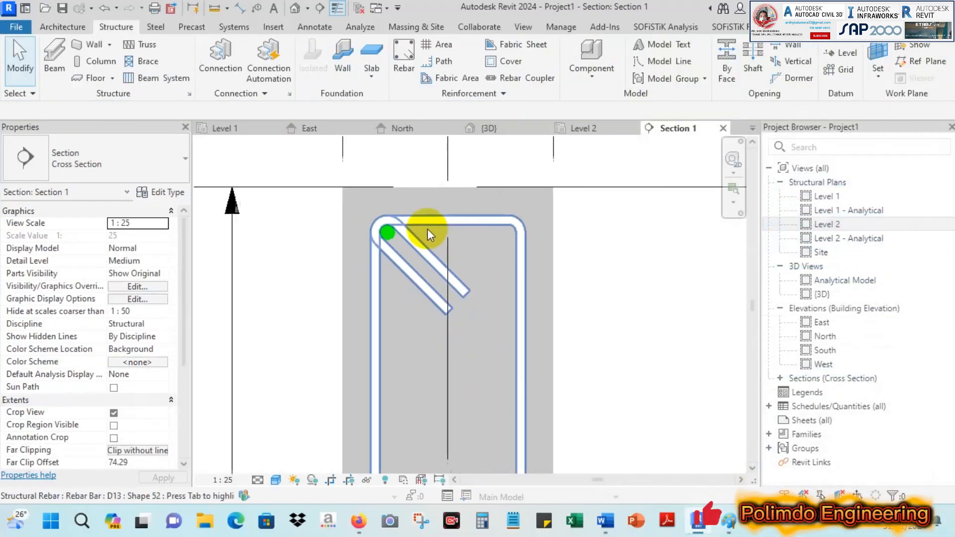
scroll(427, 229, "down", 3)
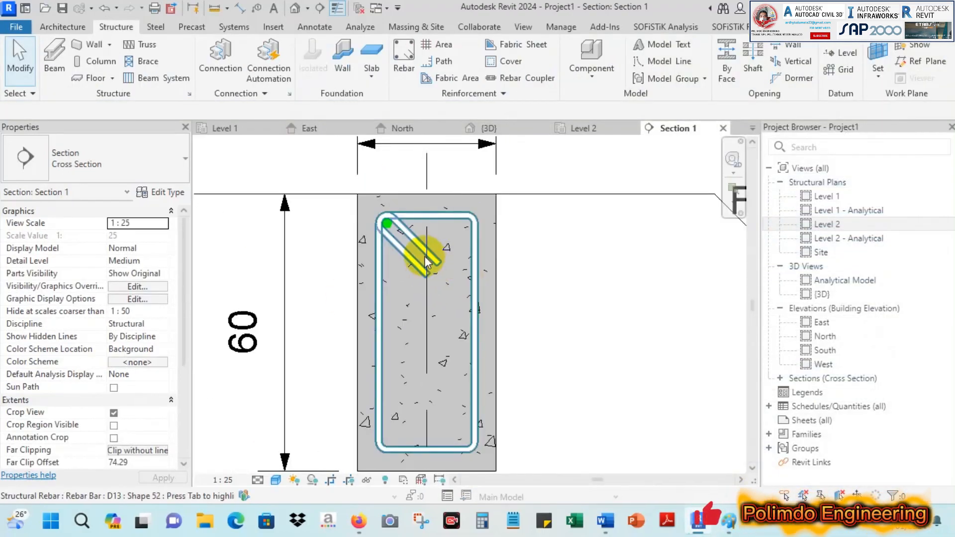
scroll(425, 261, "up", 2)
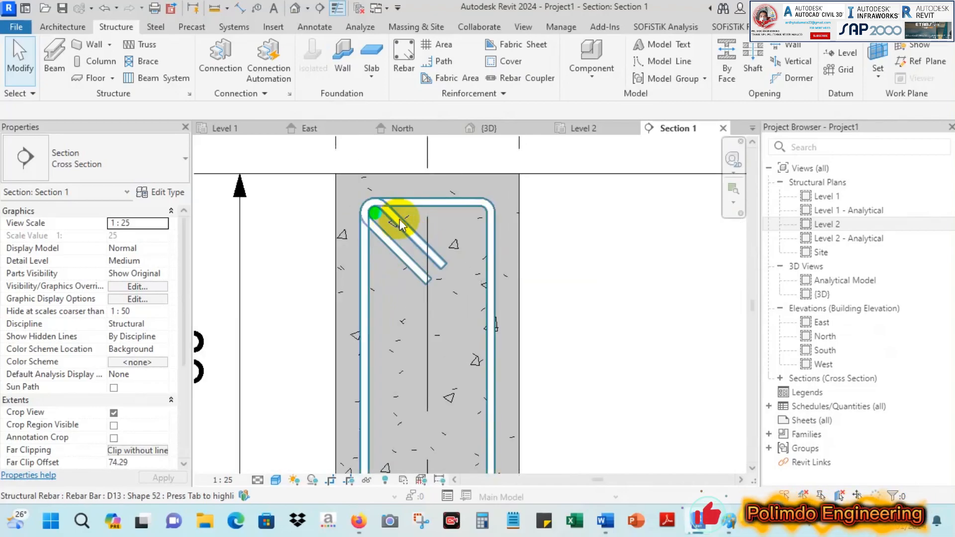
scroll(396, 232, "up", 2)
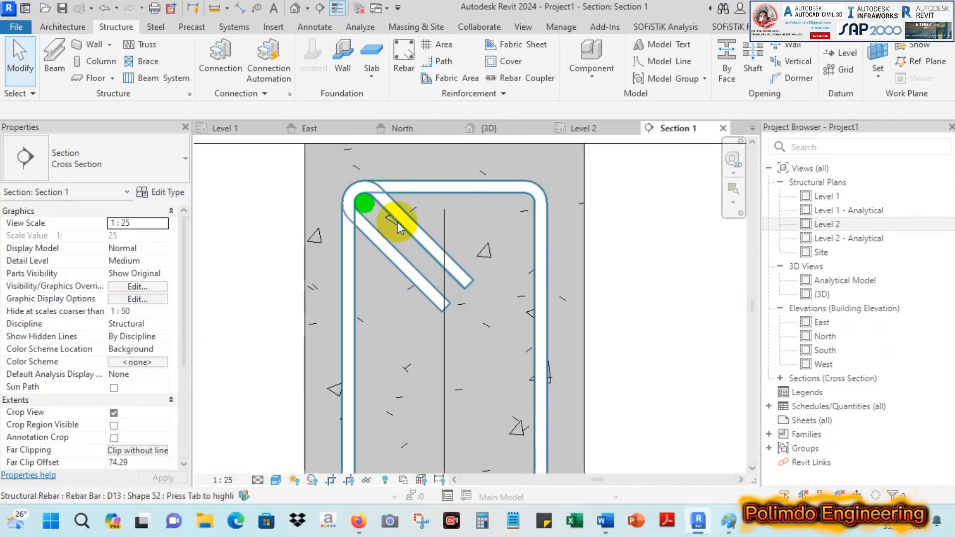
left_click(395, 224)
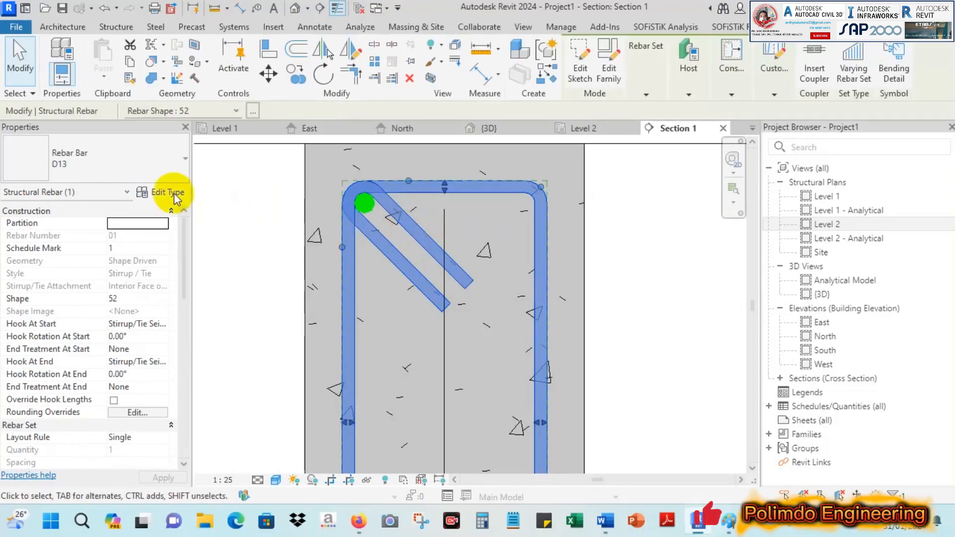
left_click(174, 193)
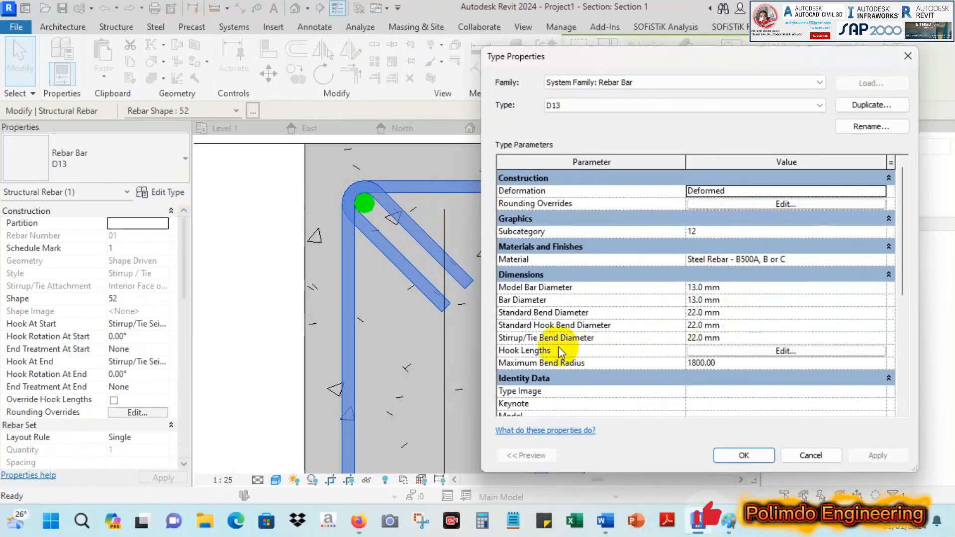
left_click(784, 350)
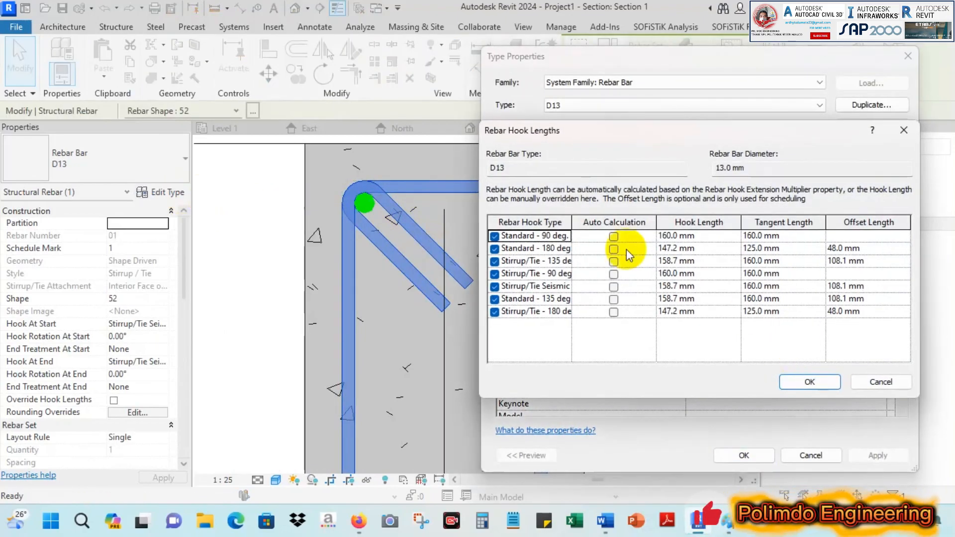
left_click_drag(572, 220, 584, 220)
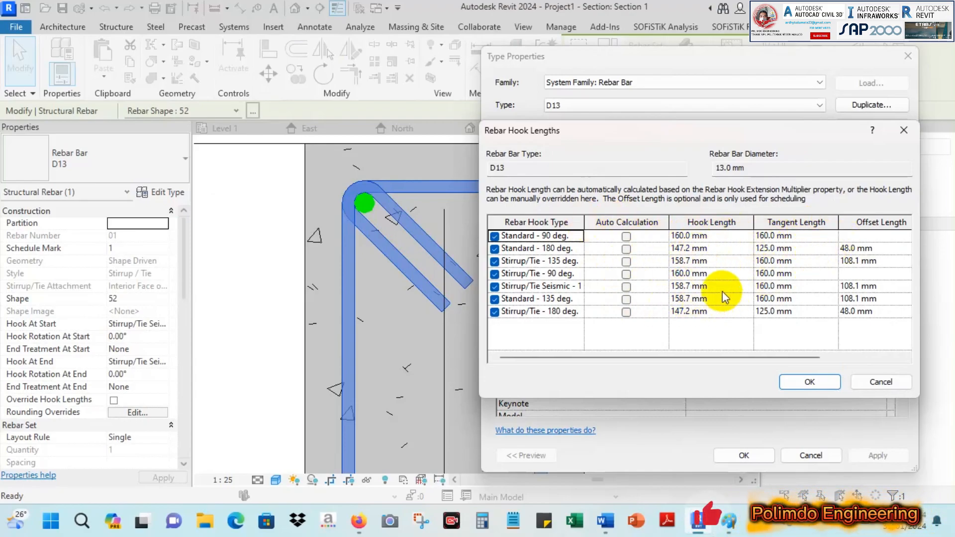
left_click(626, 262)
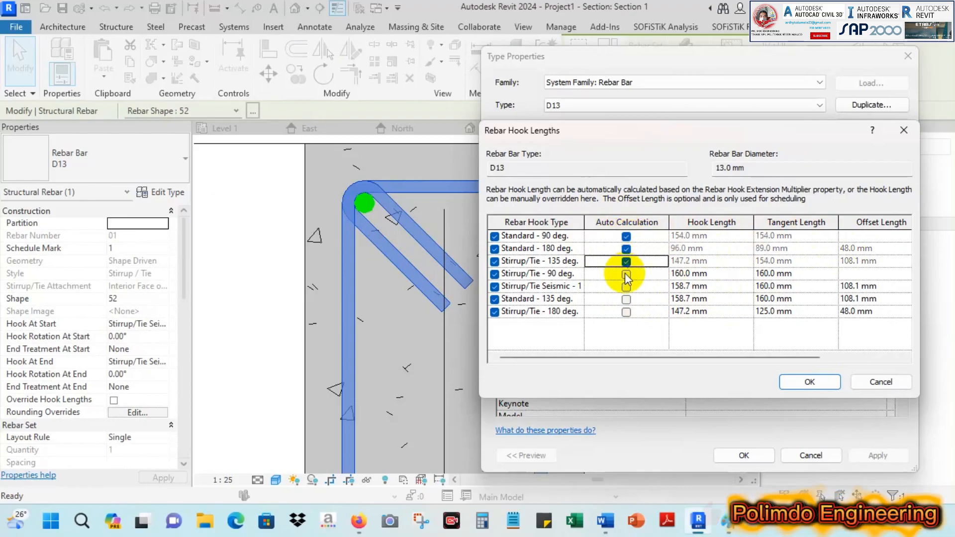
left_click(627, 311)
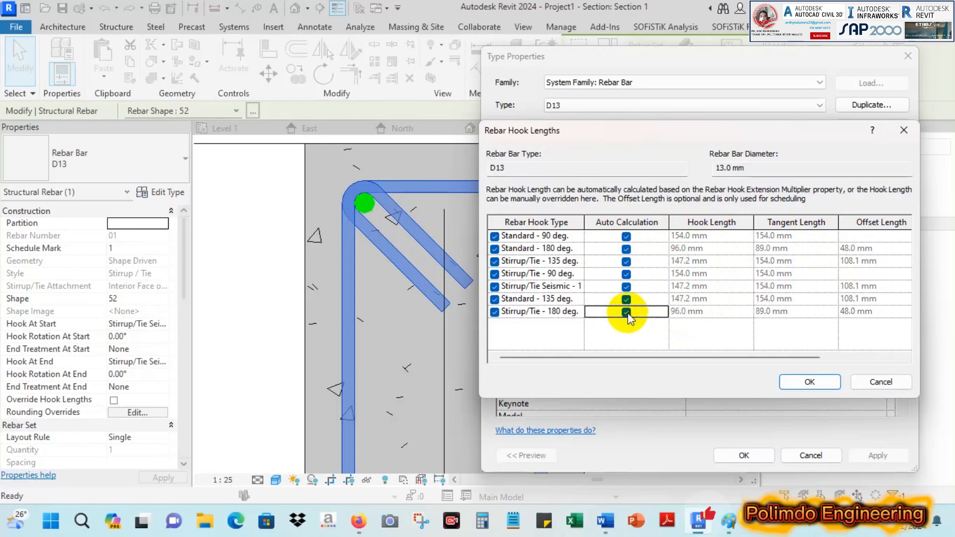
left_click(820, 381)
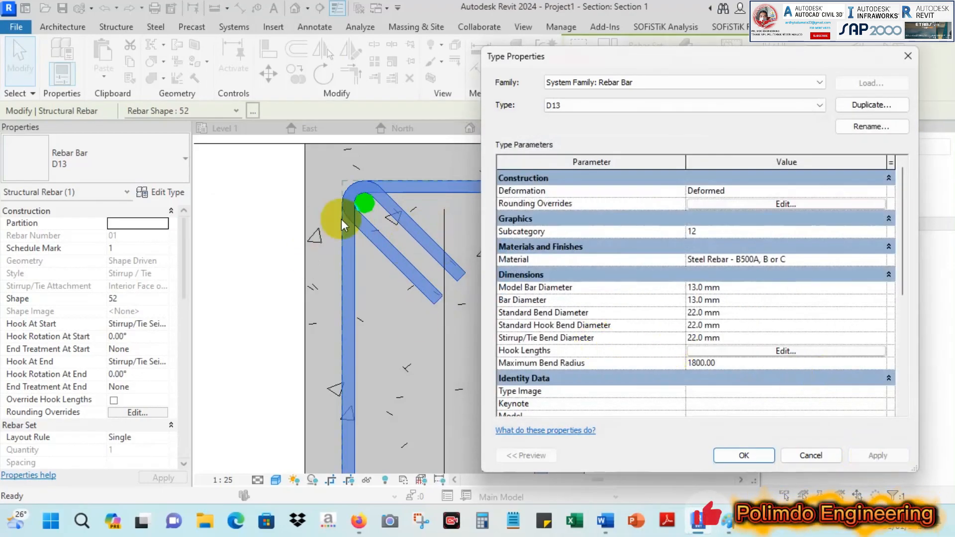
Step: Turn off Auto Calculation for the Stirrup/Tie, Stirrup/Tie Seismic and Standard 135-degree hooks in the D13 hook lengths
left_click(768, 351)
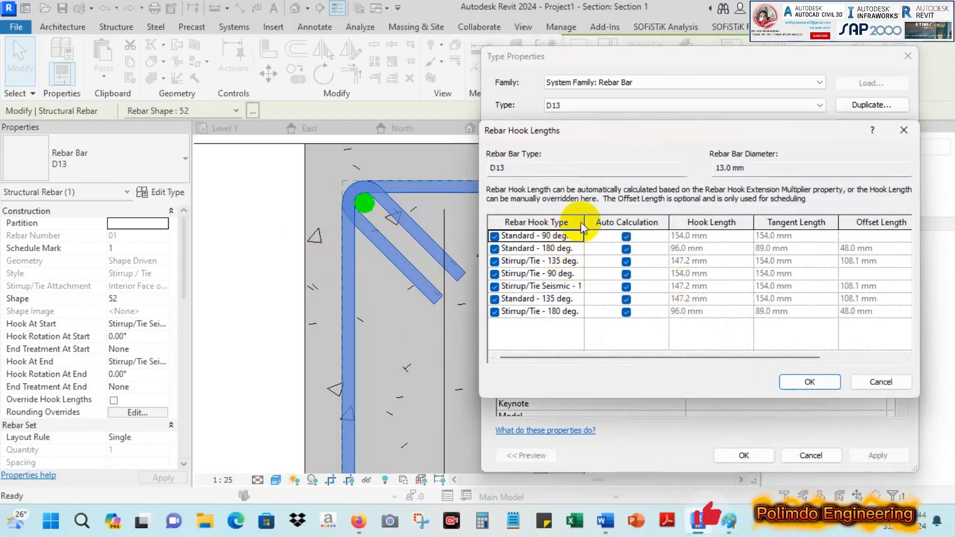
left_click_drag(584, 221, 596, 222)
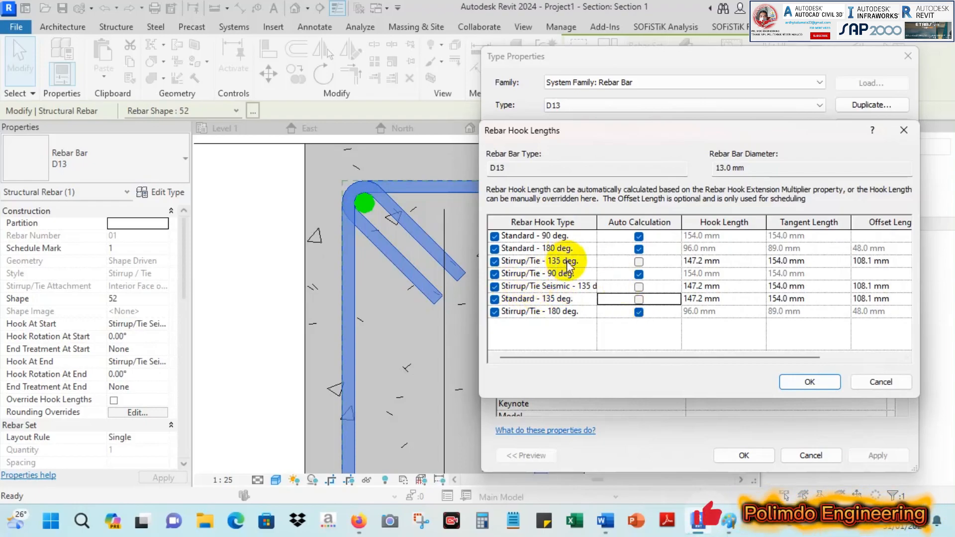
left_click(724, 262)
left_click(732, 262)
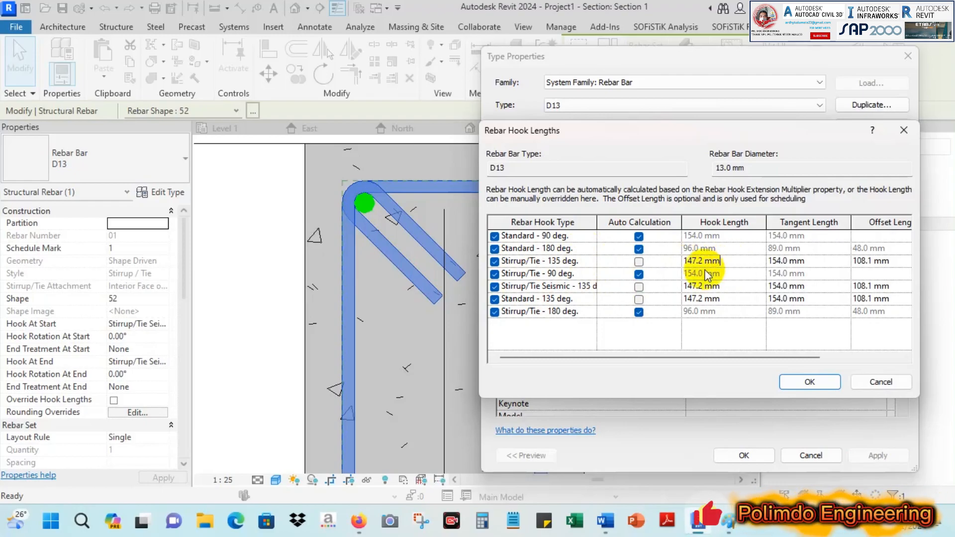
Step: Calculate 6 × 13 in Calculator for the hook length and close it
left_click(486, 523)
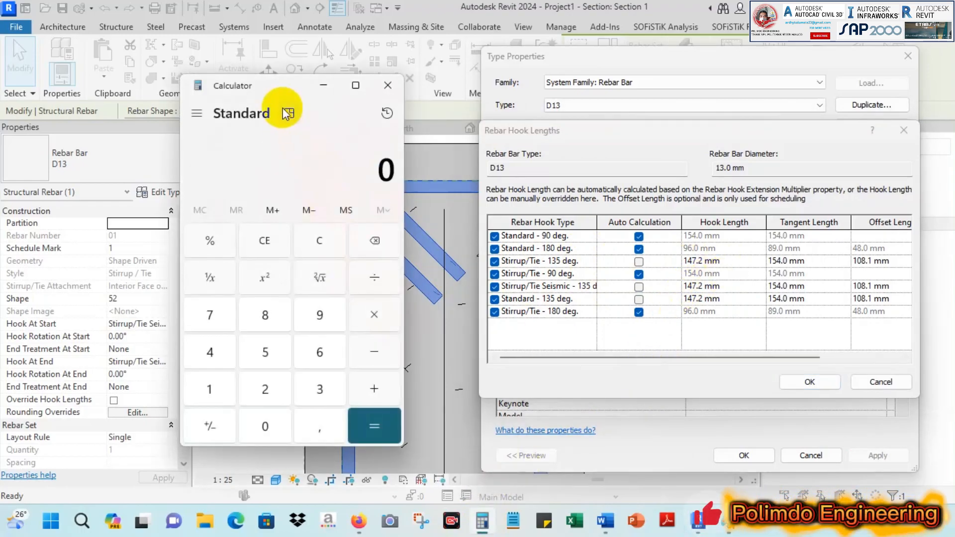
left_click_drag(274, 87, 163, 73)
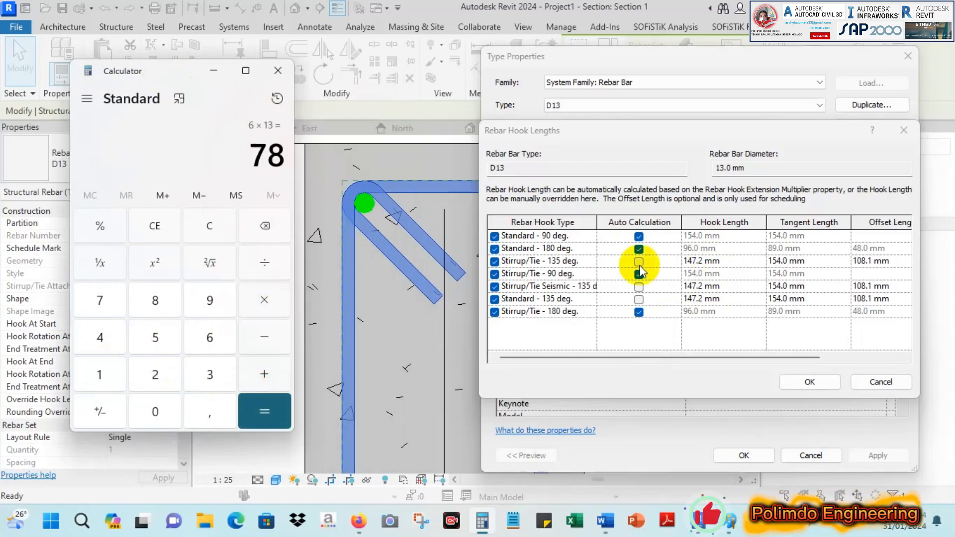
left_click(286, 73)
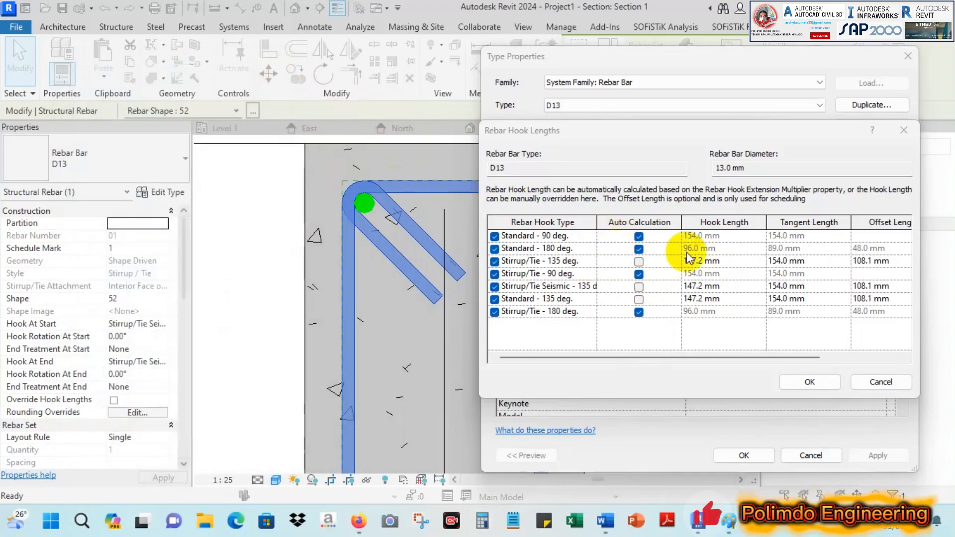
Step: Set the Hook Length of the Stirrup/Tie, Stirrup/Tie Seismic and Standard 135-degree hooks to 78 mm
left_click(721, 261)
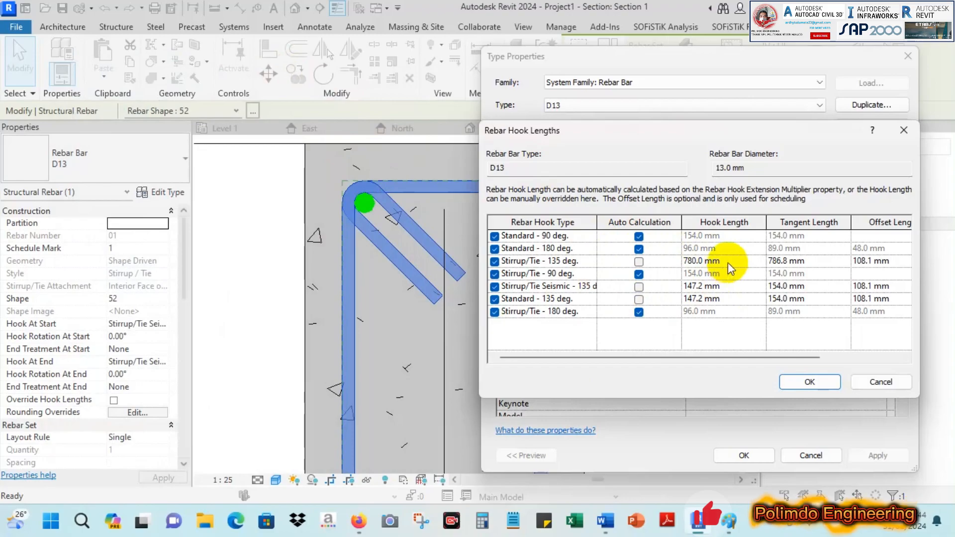
left_click(653, 265)
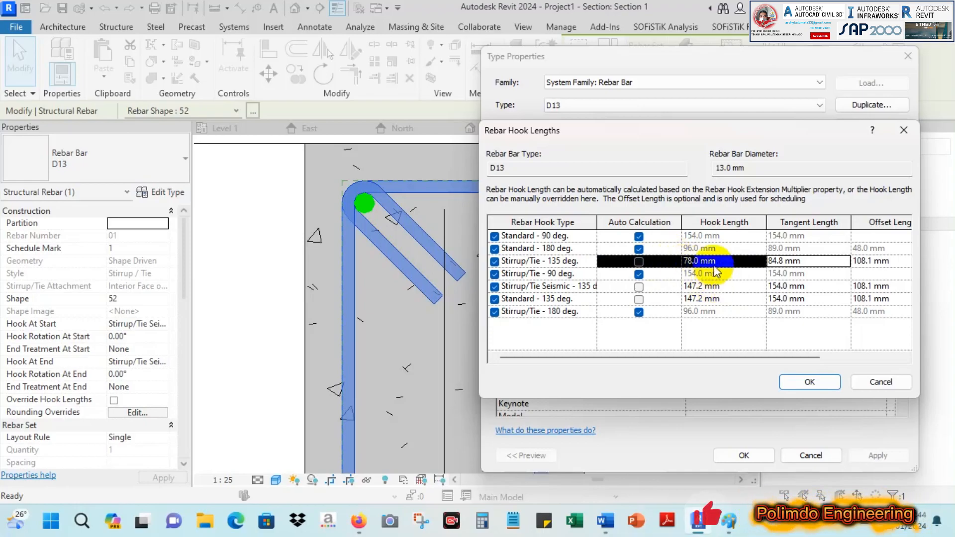
left_click(699, 261)
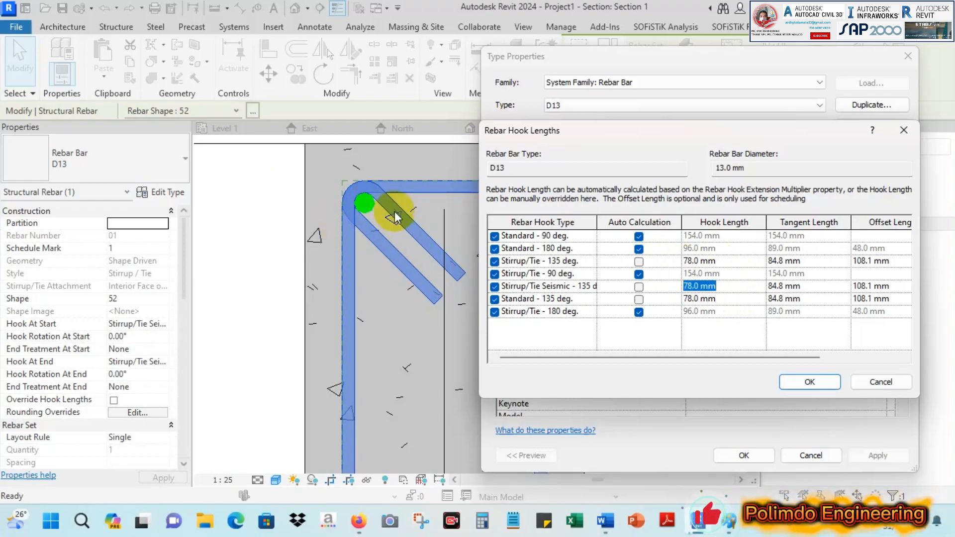
Step: Accept the edited hook lengths and the D13 type properties, and deselect the stirrup
left_click(810, 382)
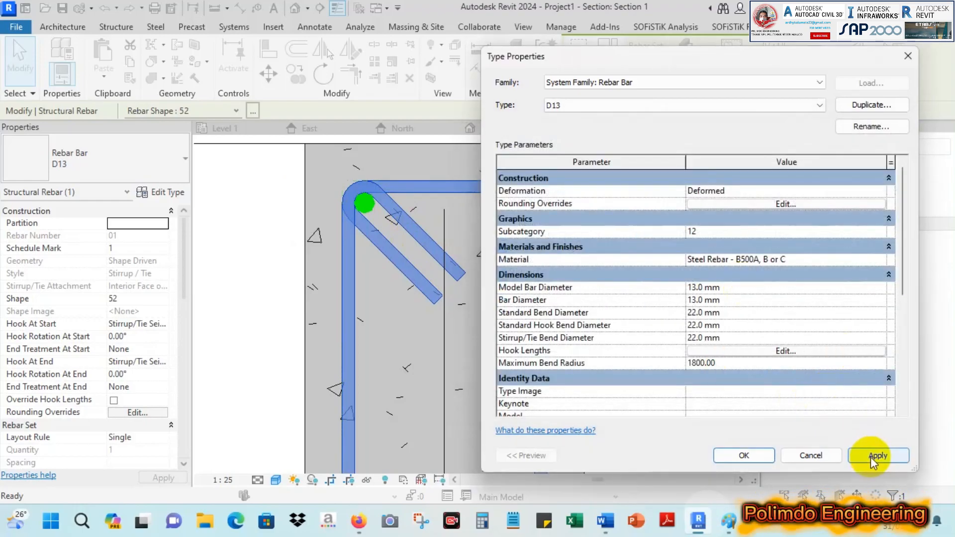
left_click(760, 456)
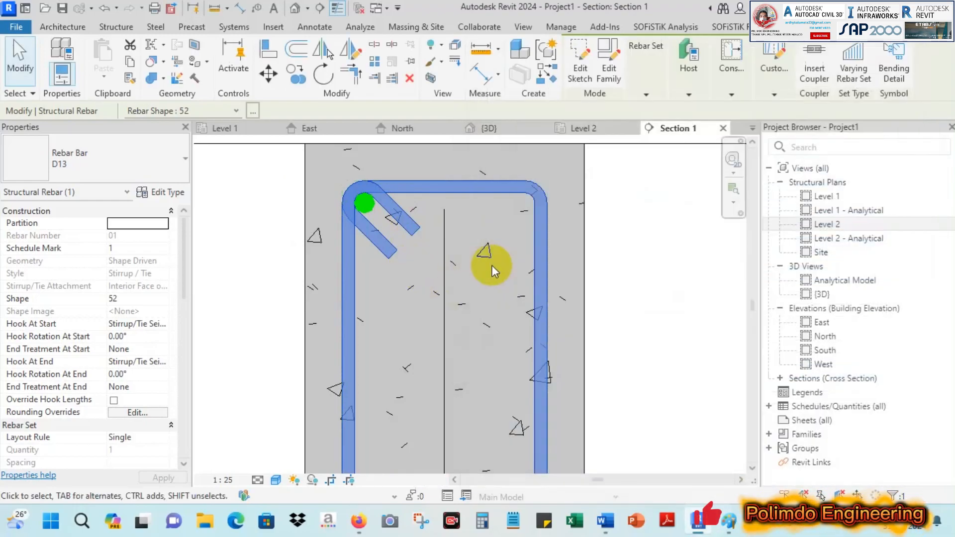
scroll(430, 221, "down", 4)
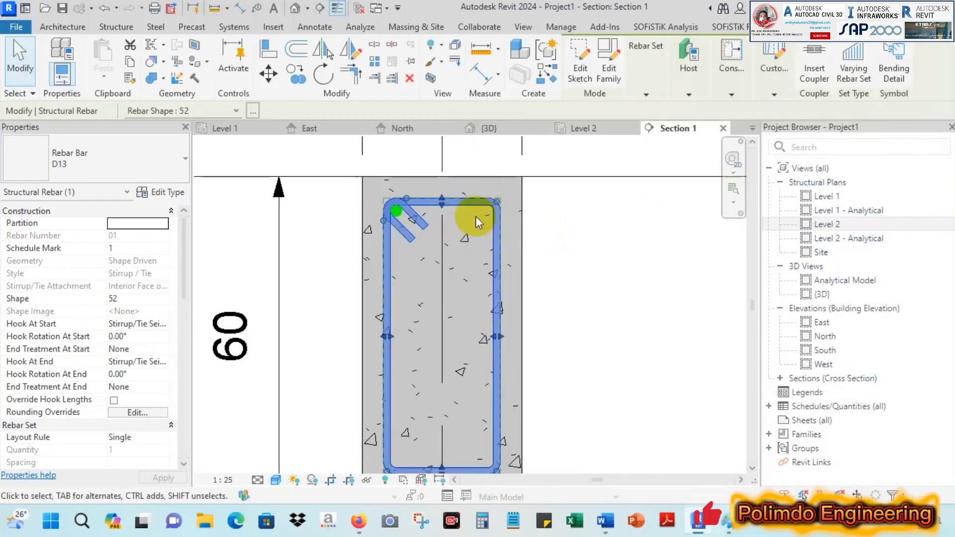
key("Escape")
scroll(449, 207, "up", 1)
scroll(512, 205, "down", 2)
scroll(421, 216, "up", 2)
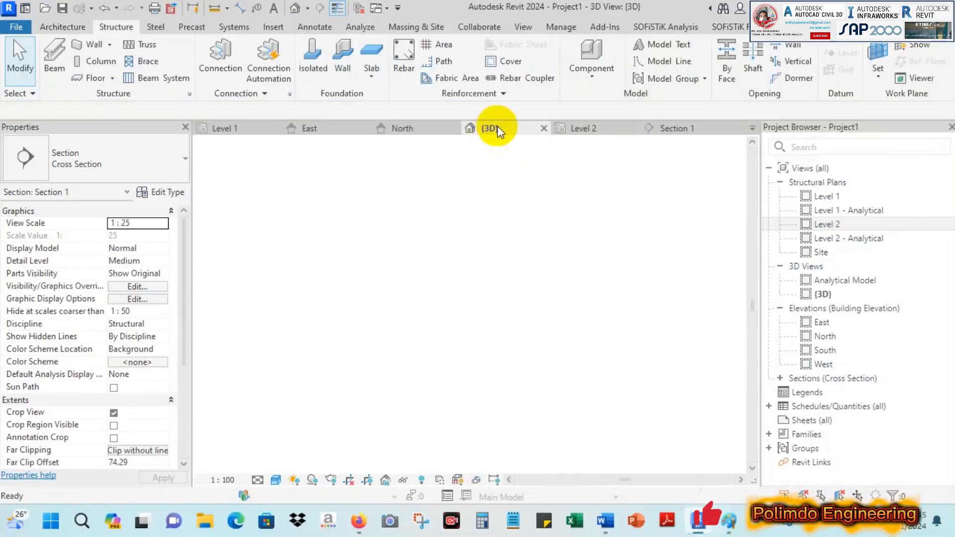
Step: Set the {3D} view to Wireframe and show the stirrup and longitudinal bar unobscured in that view
left_click(497, 129)
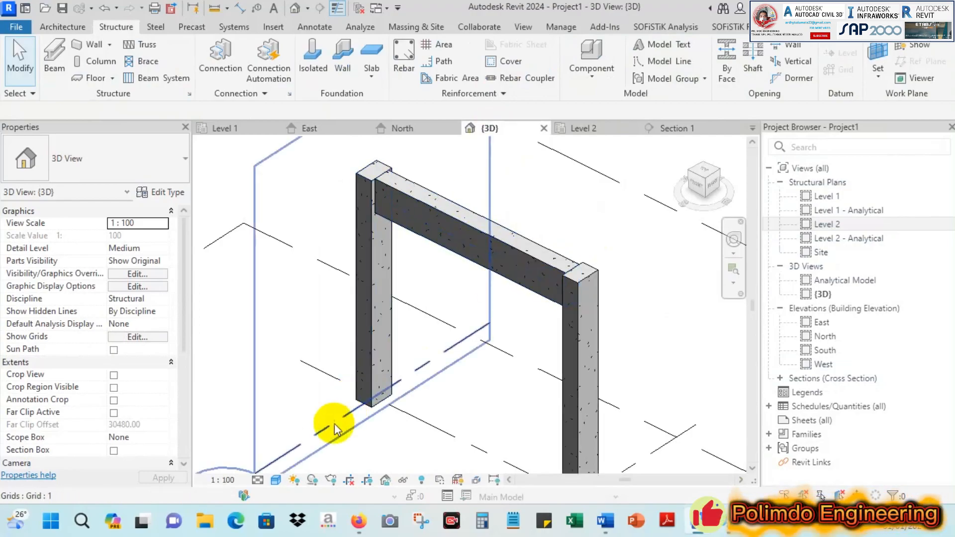
left_click(276, 479)
left_click(301, 395)
scroll(458, 214, "up", 4)
left_click(468, 229)
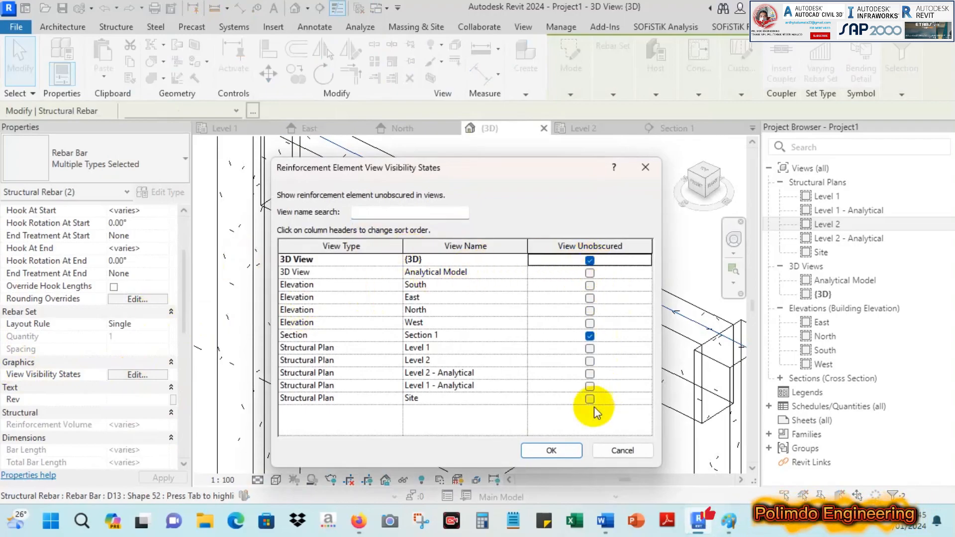
left_click(542, 445)
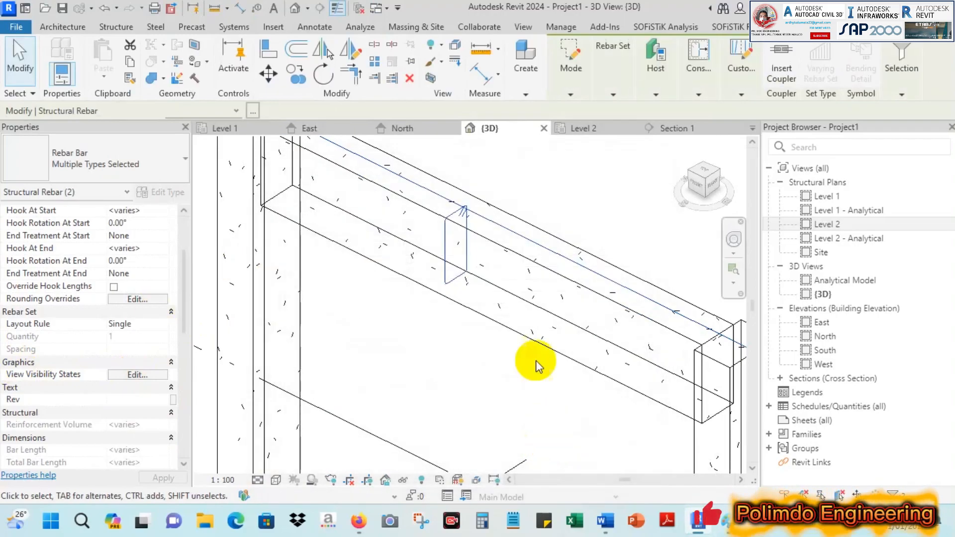
Step: Set the {3D} view's detail level to Fine and its visual style to Shaded
left_click(257, 480)
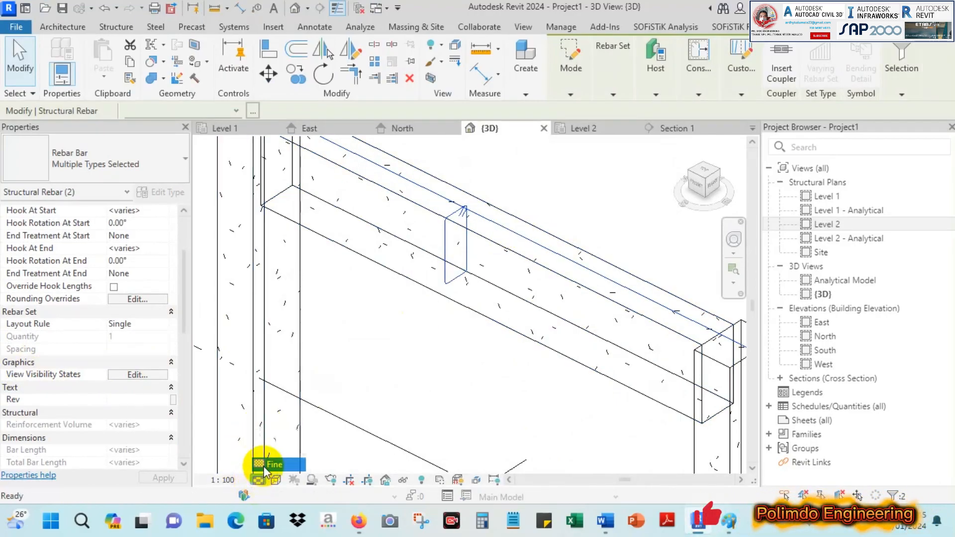
left_click(273, 464)
key("Escape")
scroll(457, 213, "up", 3)
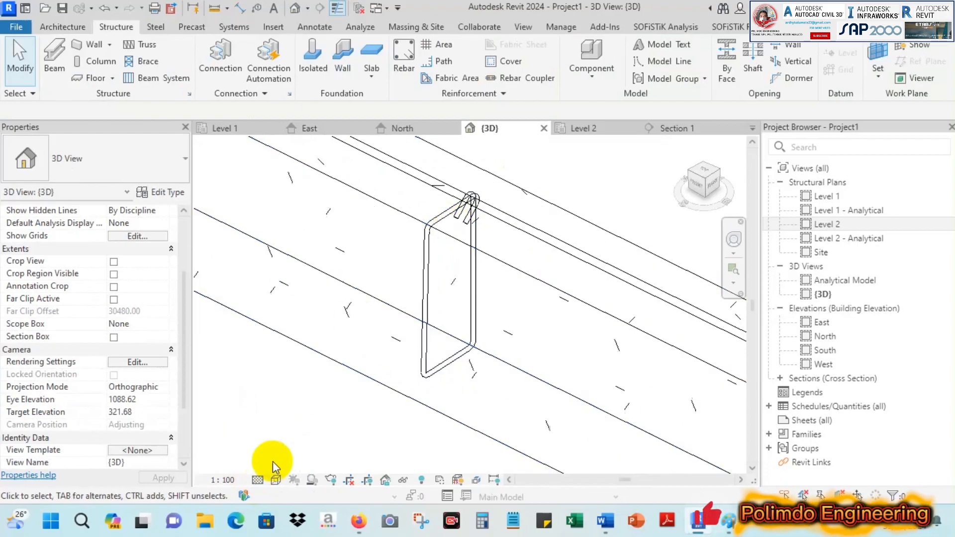
left_click(277, 482)
left_click(309, 423)
scroll(413, 269, "down", 3)
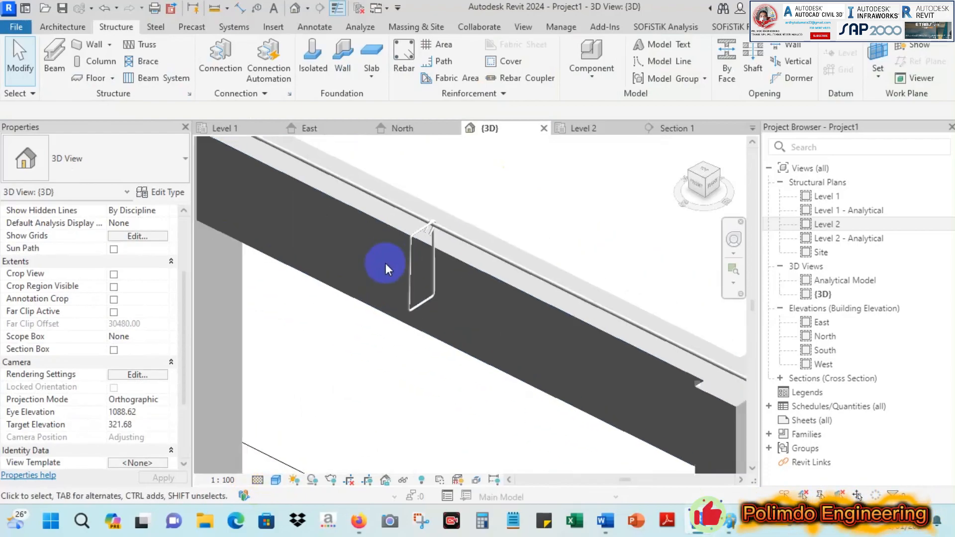
Step: Change the rebar set layout of the D13 stirrup in the beam to Maximum Spacing
left_click(408, 261)
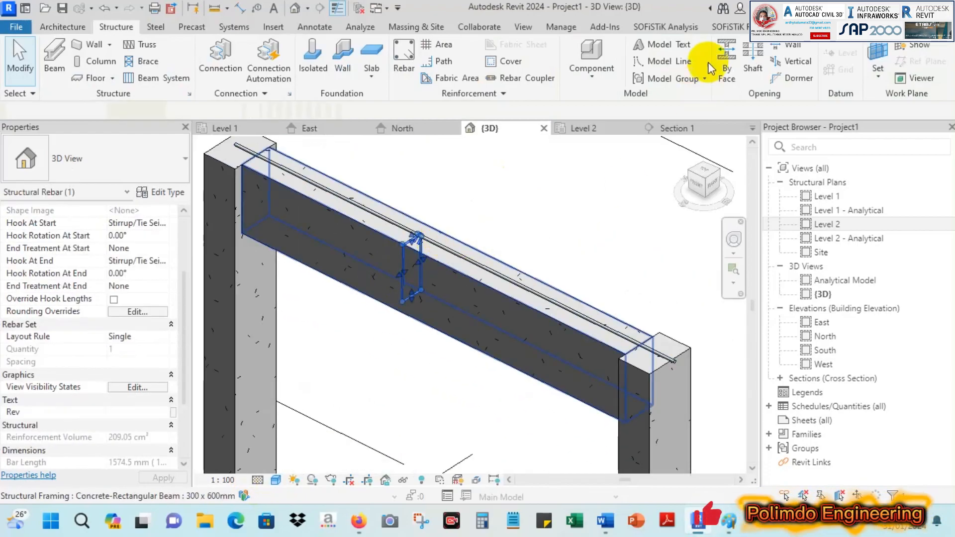
mouse_move(635, 80)
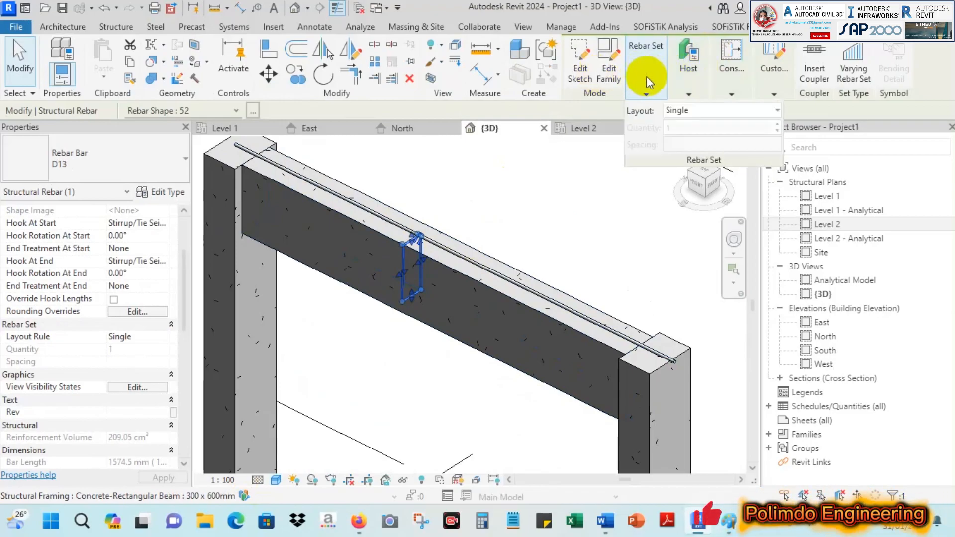
left_click(683, 117)
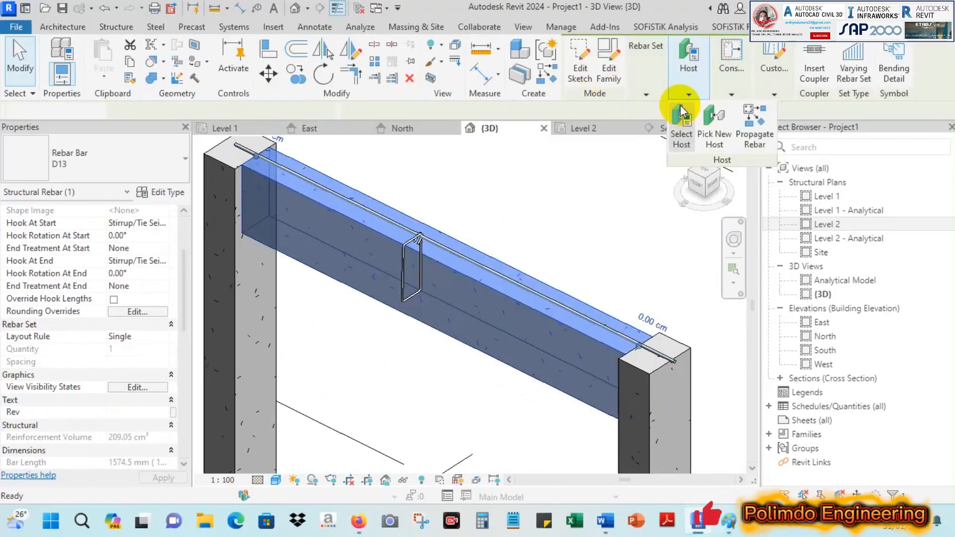
left_click(404, 253)
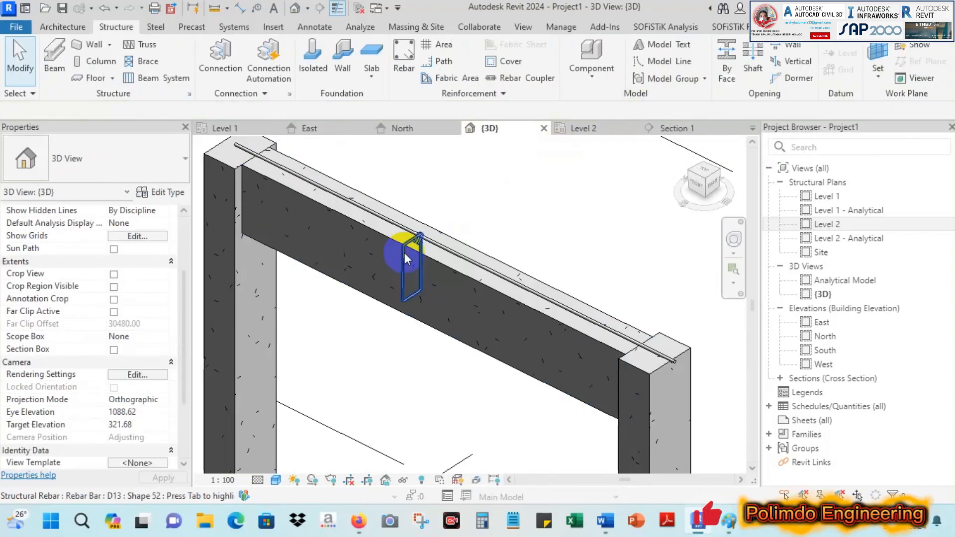
mouse_move(654, 61)
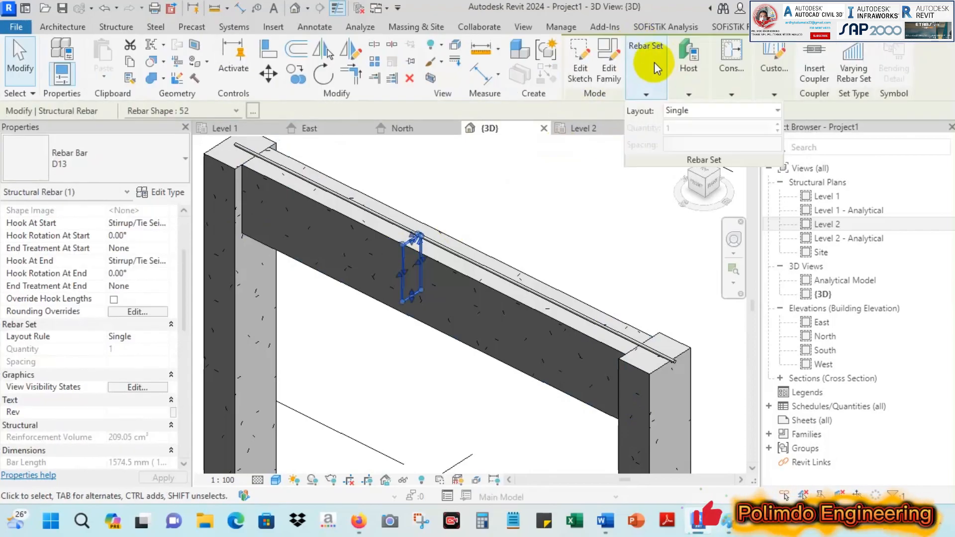
left_click(678, 112)
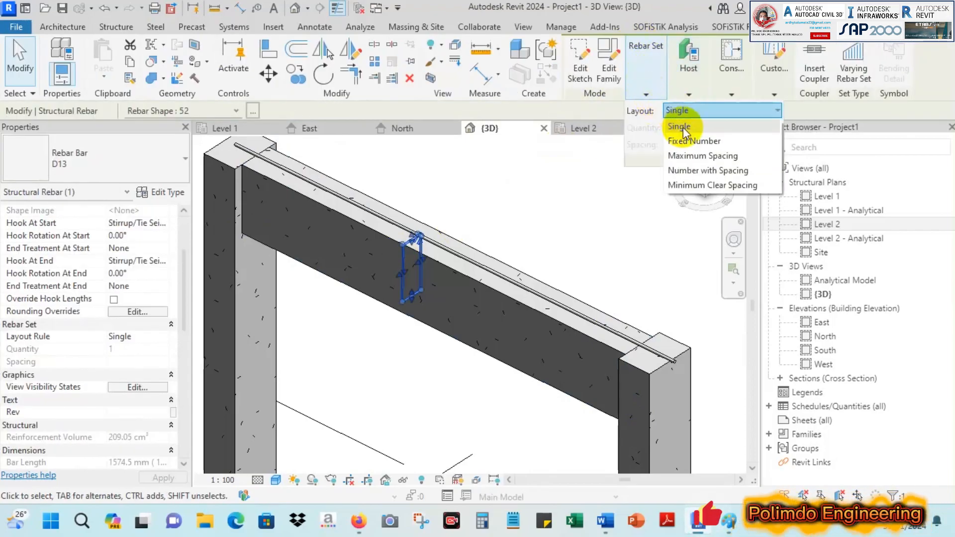
left_click(697, 156)
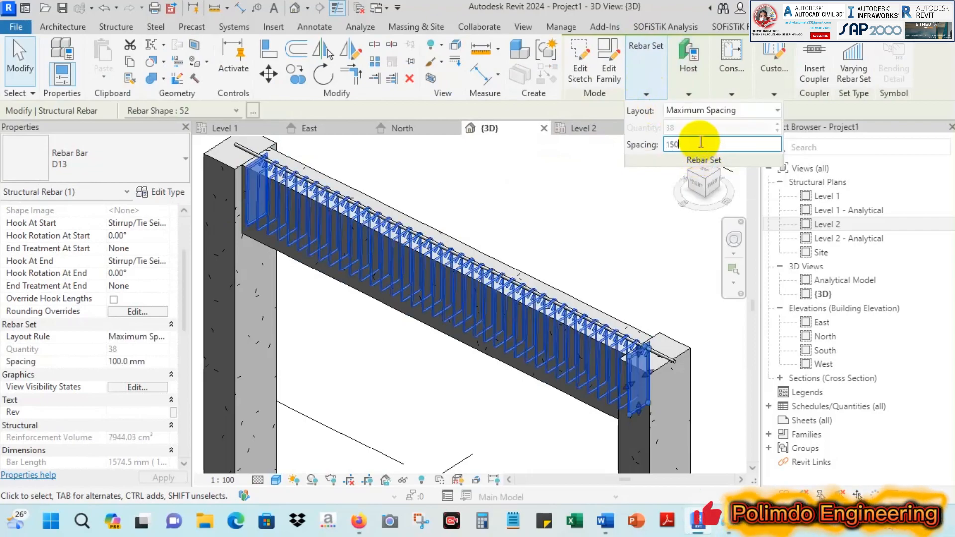
Step: Try stirrup spacings of 150 mm and 200 mm for the beam's D13 rebar set
left_click(696, 144)
type("150")
key("Return")
mouse_move(681, 70)
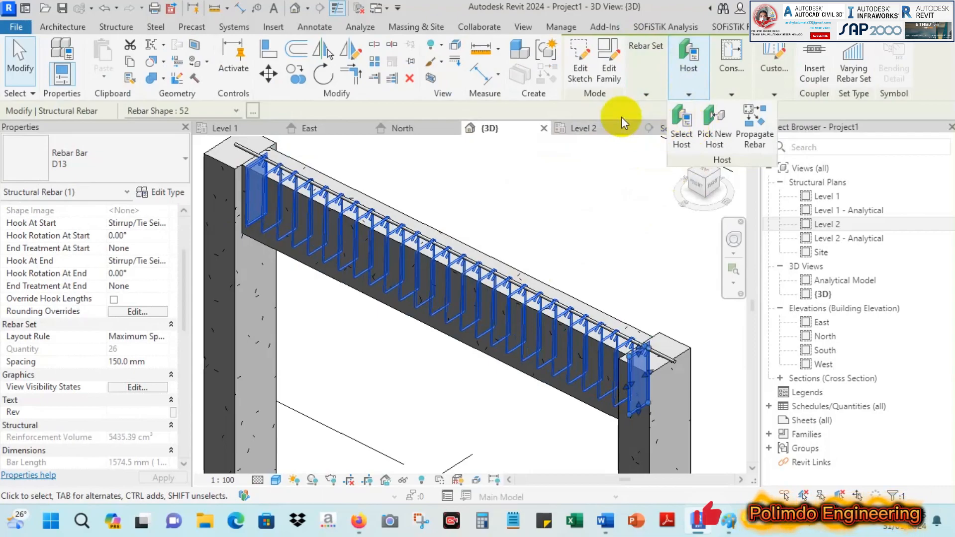
mouse_move(636, 93)
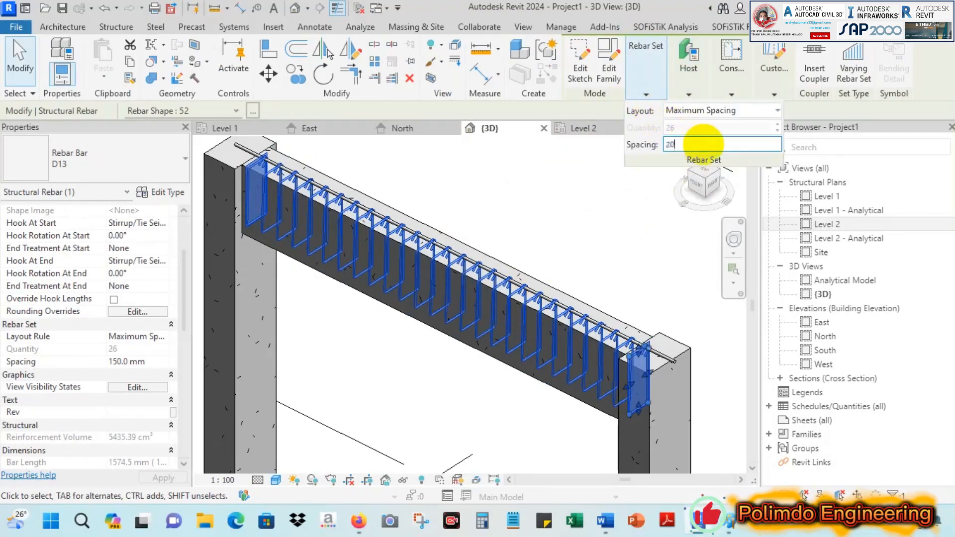
left_click(702, 144)
type("200")
key("Return")
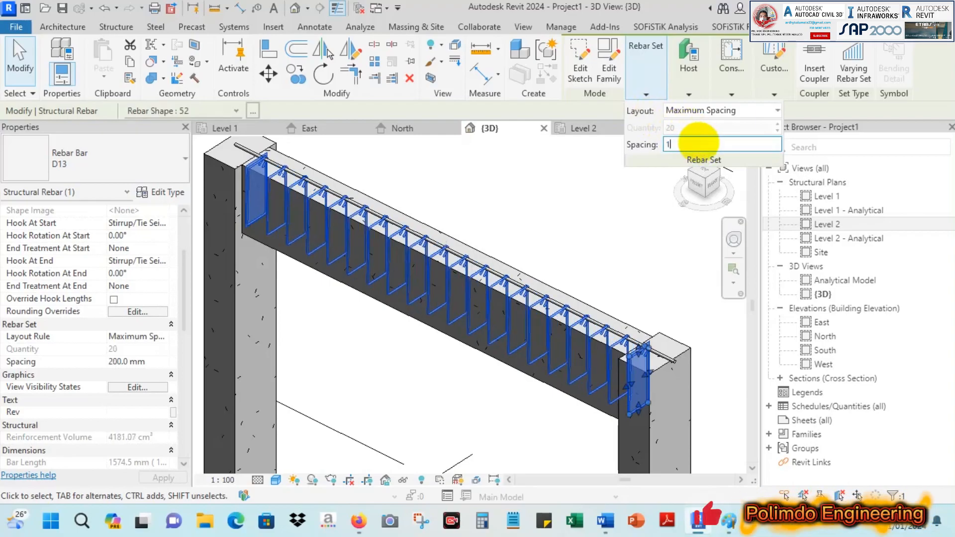
Step: Set the D13 stirrup spacing along the beam to 100 mm and deselect the rebar set
key("Return")
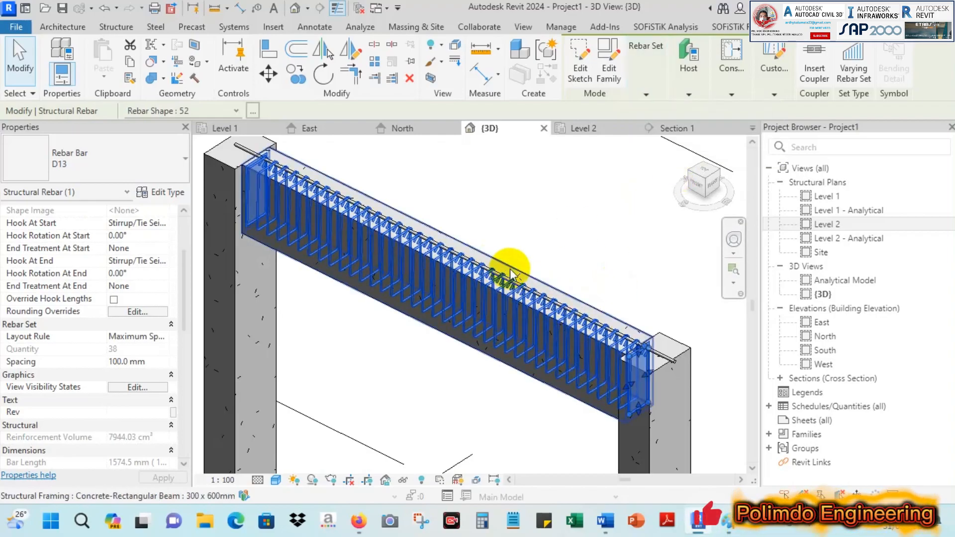
scroll(437, 213, "down", 3)
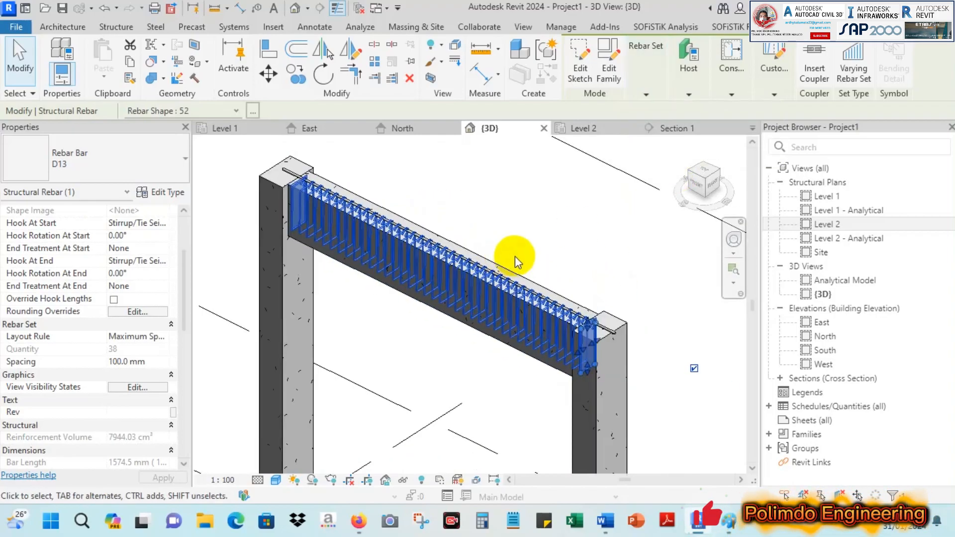
key("Escape")
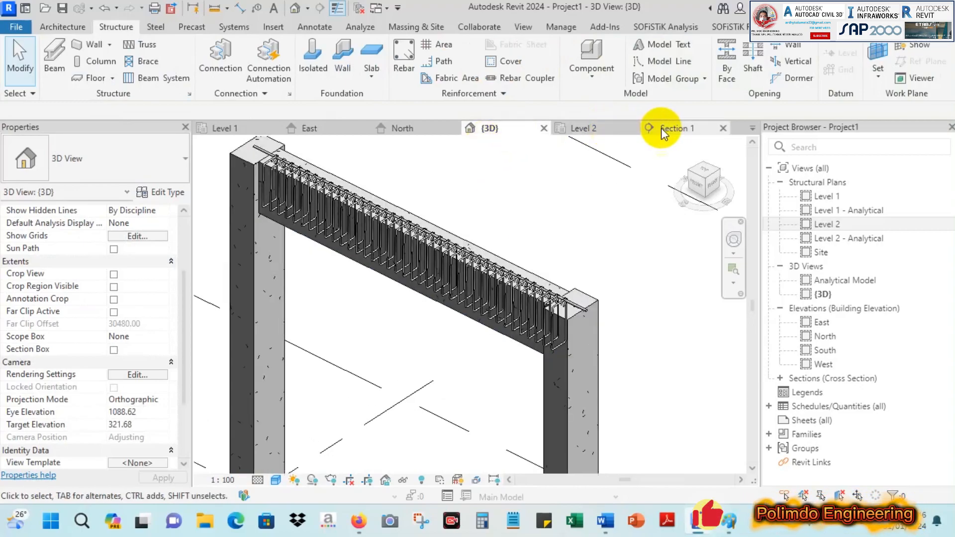
Step: Open the Section 1 view and examine the stirrup and its hooks in the beam's cross-section
left_click(666, 128)
scroll(425, 224, "down", 3)
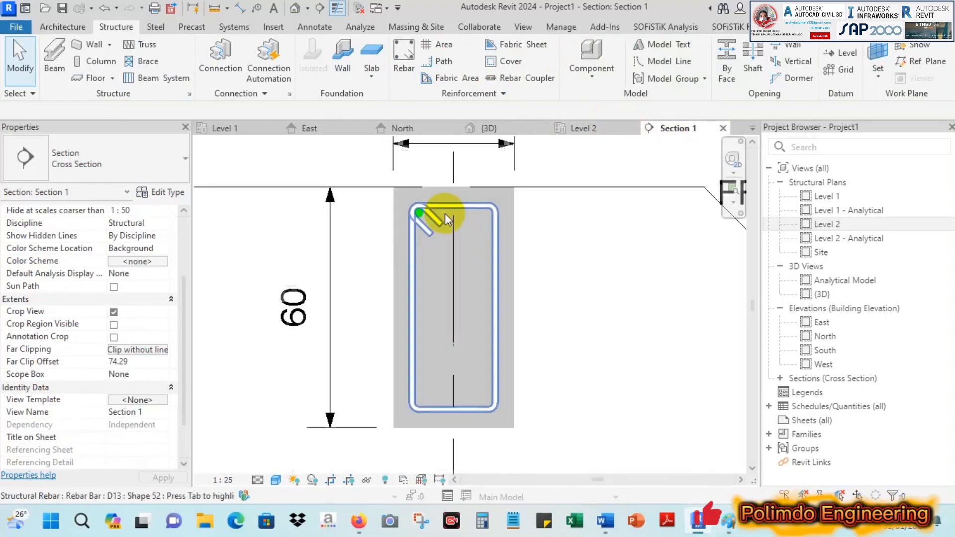
scroll(441, 230, "down", 1)
middle_click_drag(442, 230, 416, 283)
middle_click_drag(501, 261, 473, 270)
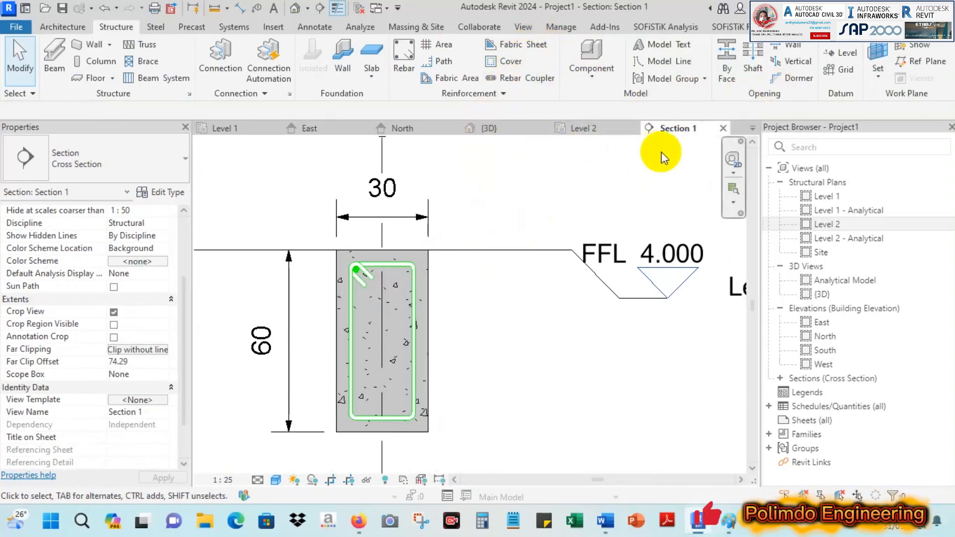
scroll(345, 272, "up", 2)
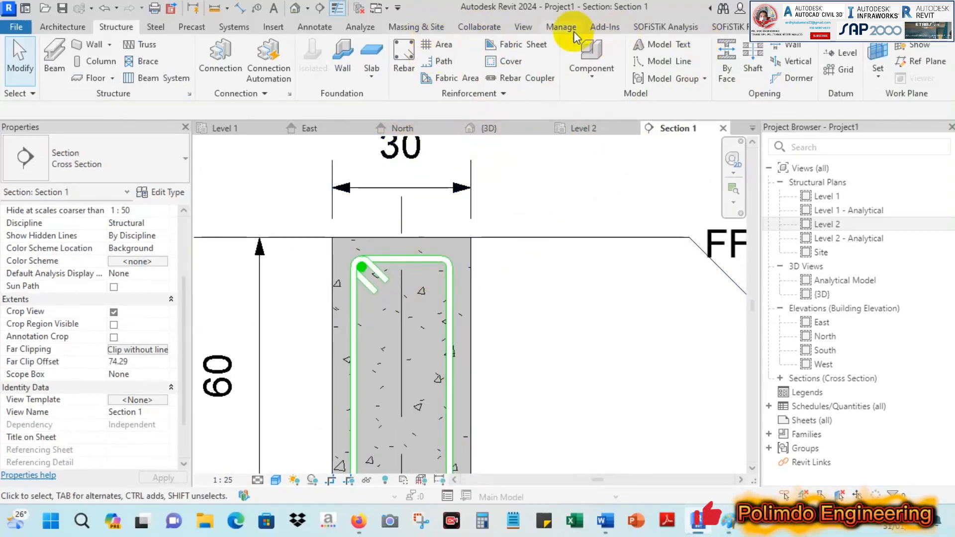
Step: Tile the open views and close the Level 1 and Level 2 views
left_click(522, 28)
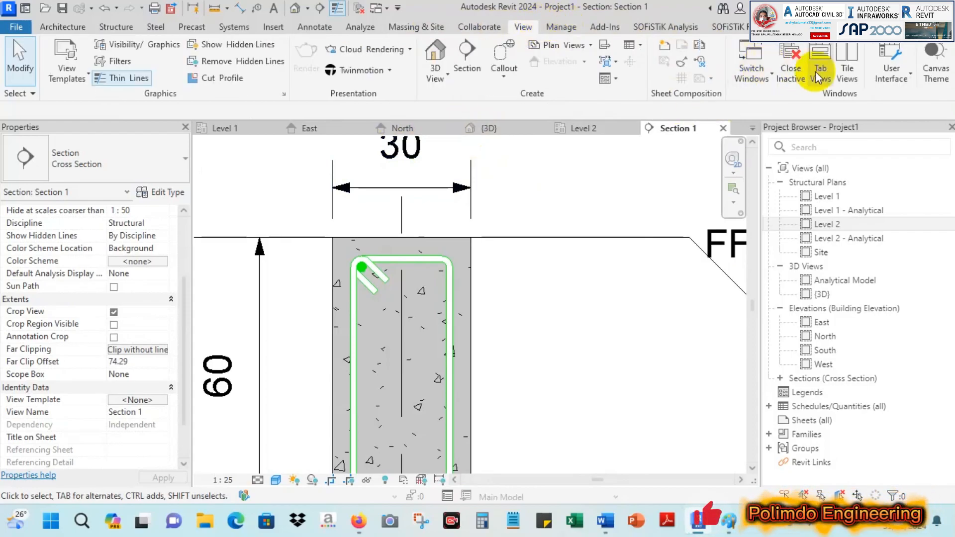
left_click(846, 69)
scroll(263, 209, "down", 2)
middle_click_drag(263, 209, 224, 171)
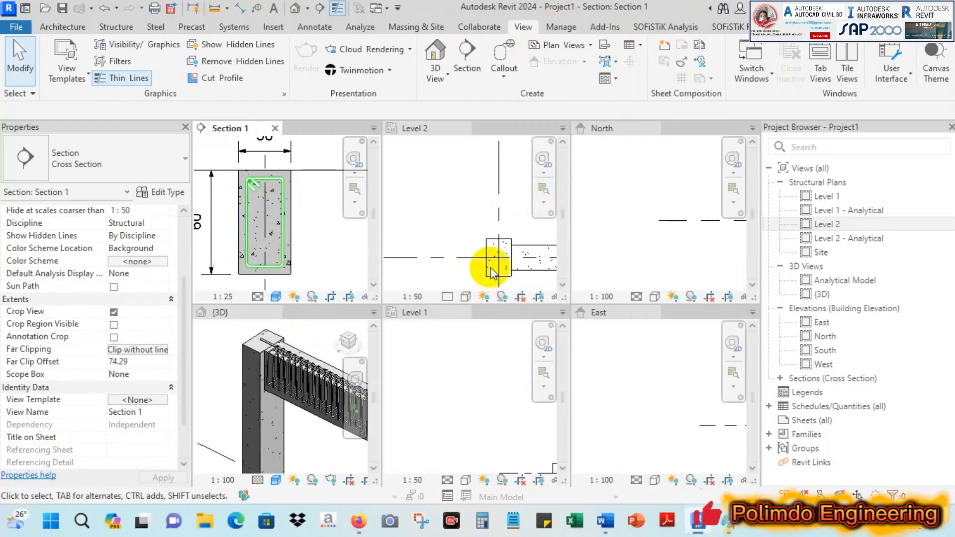
left_click(465, 312)
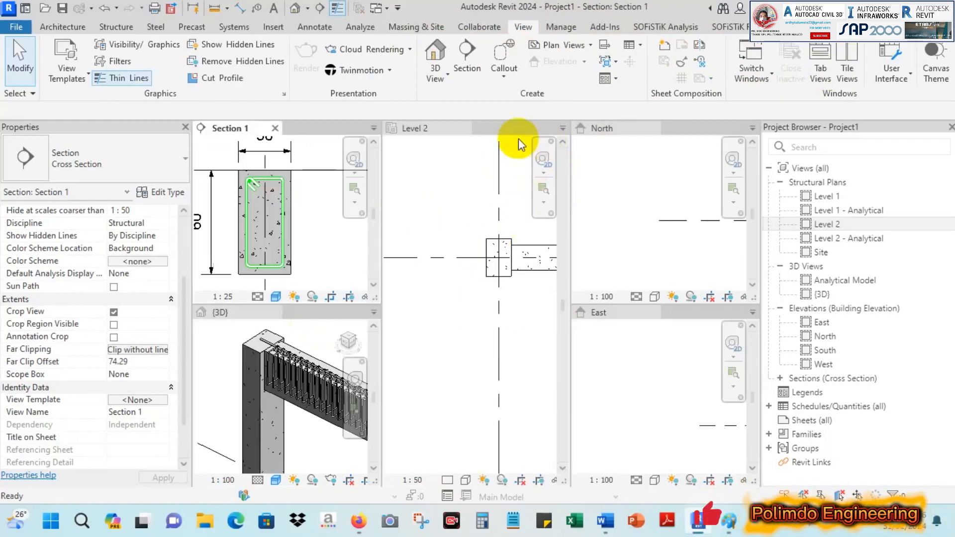
left_click(464, 129)
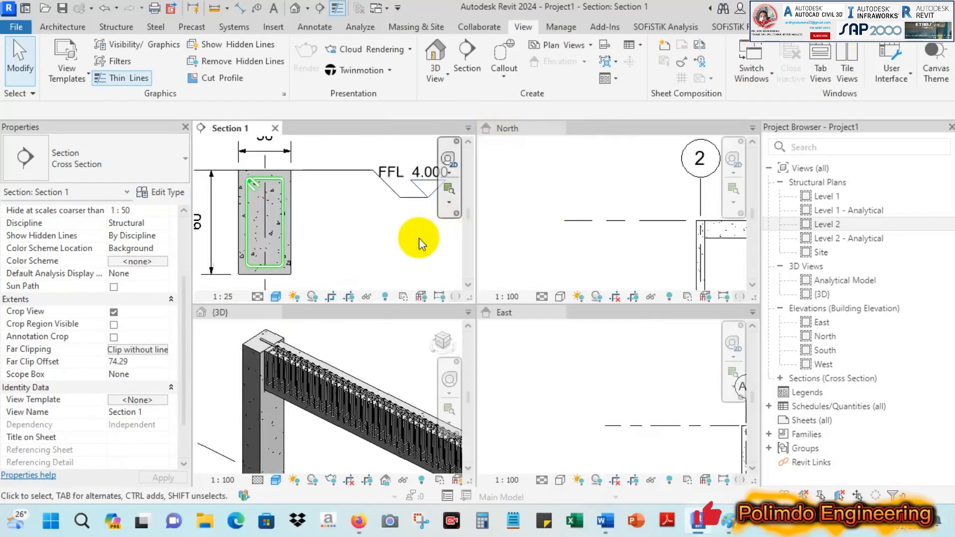
Step: Frame the model in the tiled Section 1, {3D}, North and East views and examine the corner bar inside the stirrup hooks
left_click(539, 179)
scroll(618, 206, "down", 3)
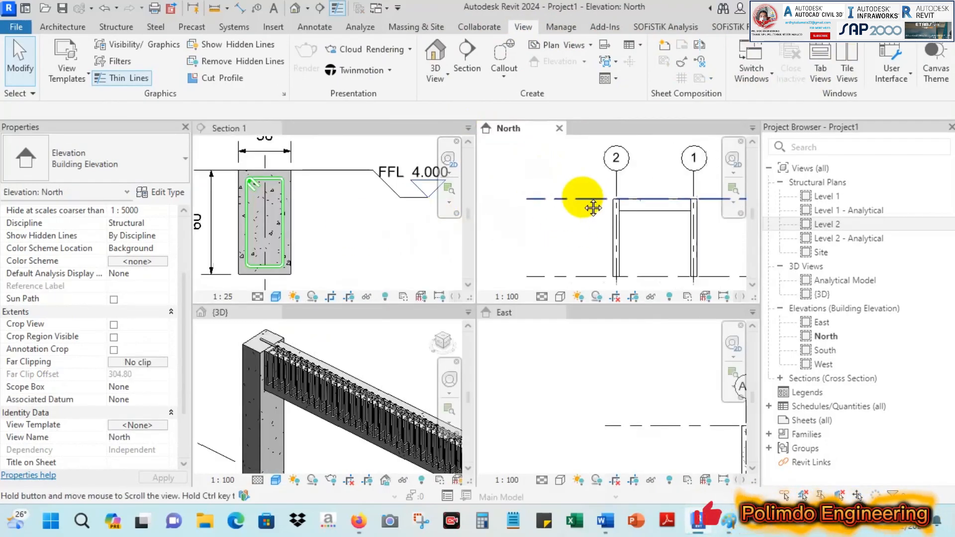
left_click(596, 375)
scroll(595, 375, "down", 1)
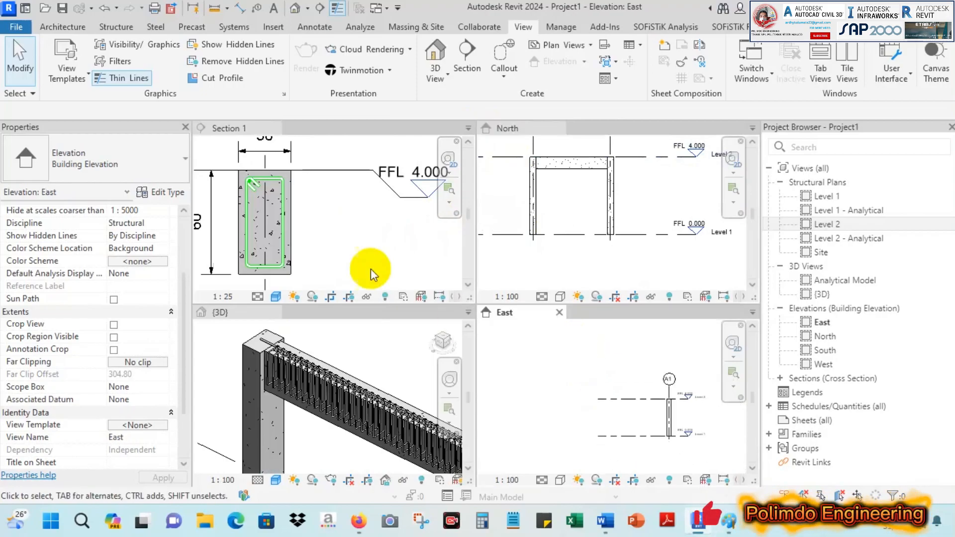
left_click(363, 228)
scroll(249, 181, "up", 8)
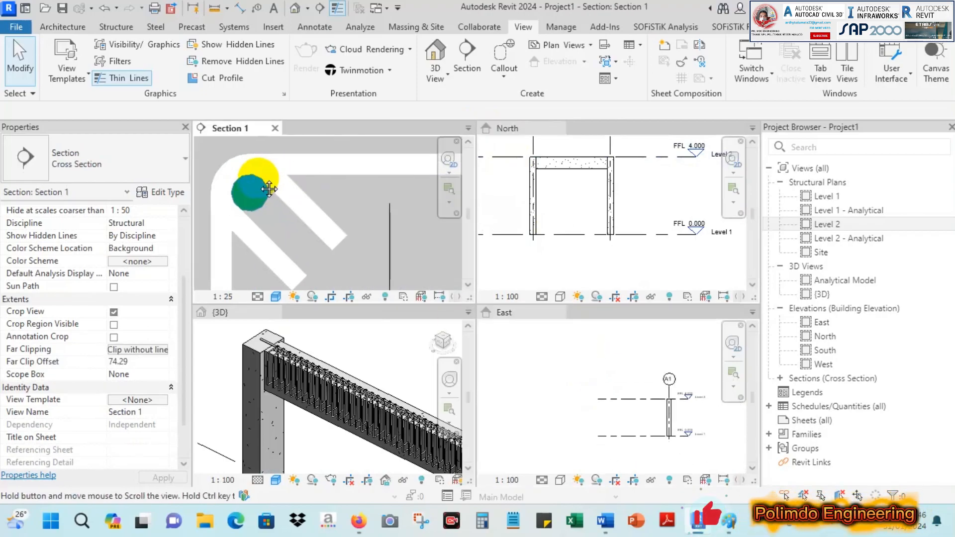
scroll(291, 174, "down", 5)
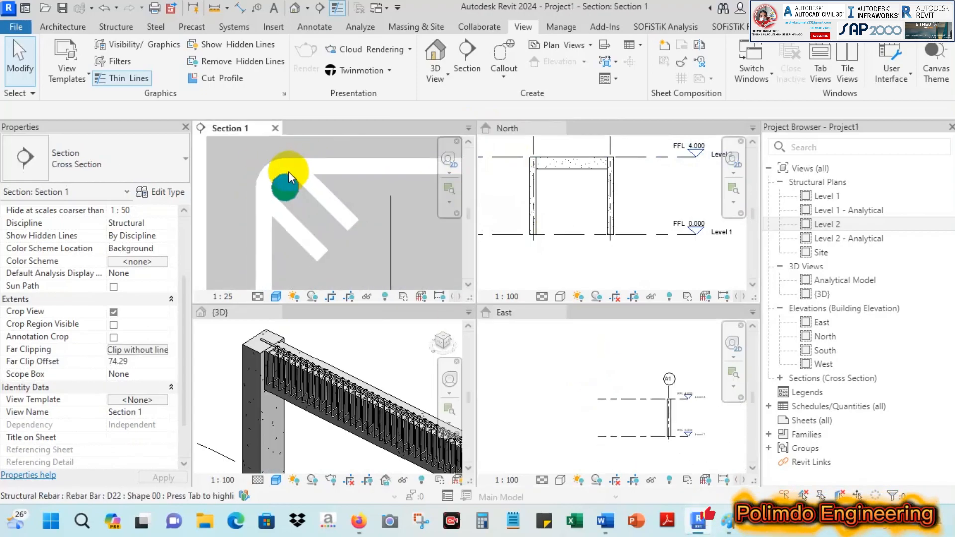
scroll(286, 180, "down", 4)
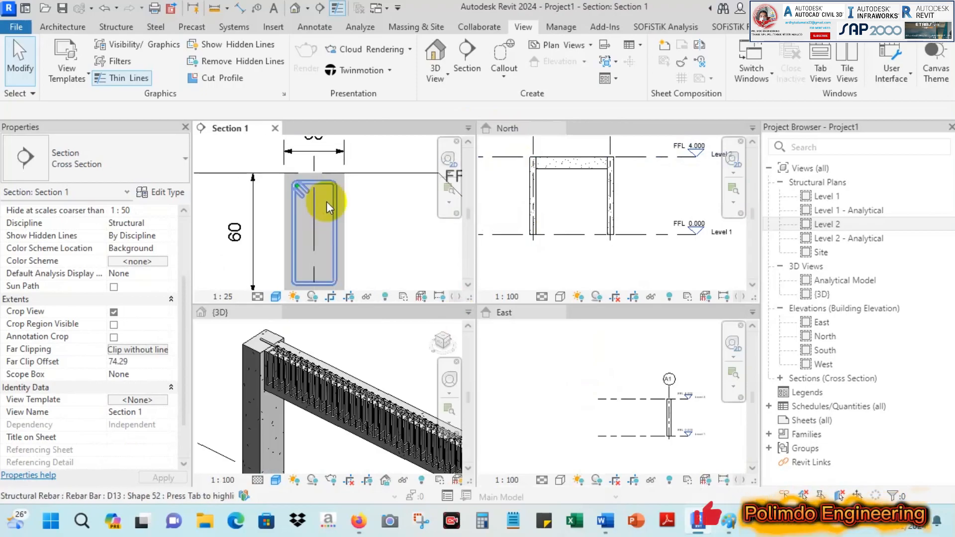
middle_click_drag(360, 207, 350, 197)
scroll(353, 352, "down", 2)
middle_click_drag(351, 350, 329, 348)
scroll(374, 220, "down", 1)
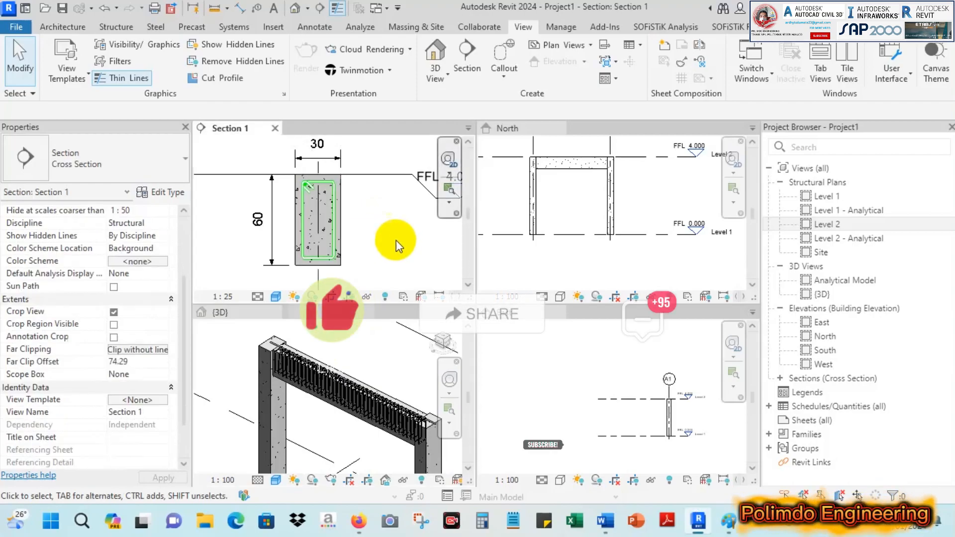
middle_click_drag(580, 249, 588, 260)
middle_click_drag(591, 364, 539, 351)
scroll(628, 374, "up", 2)
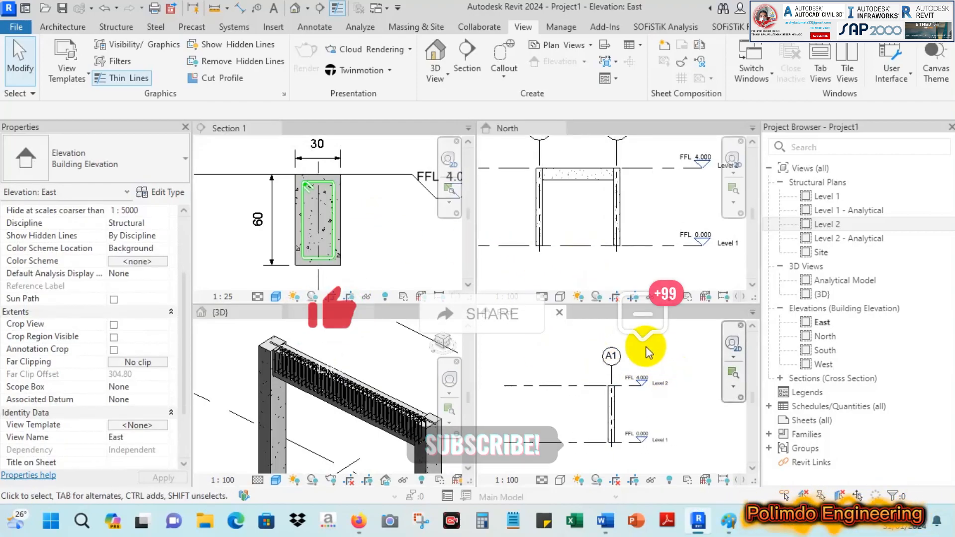